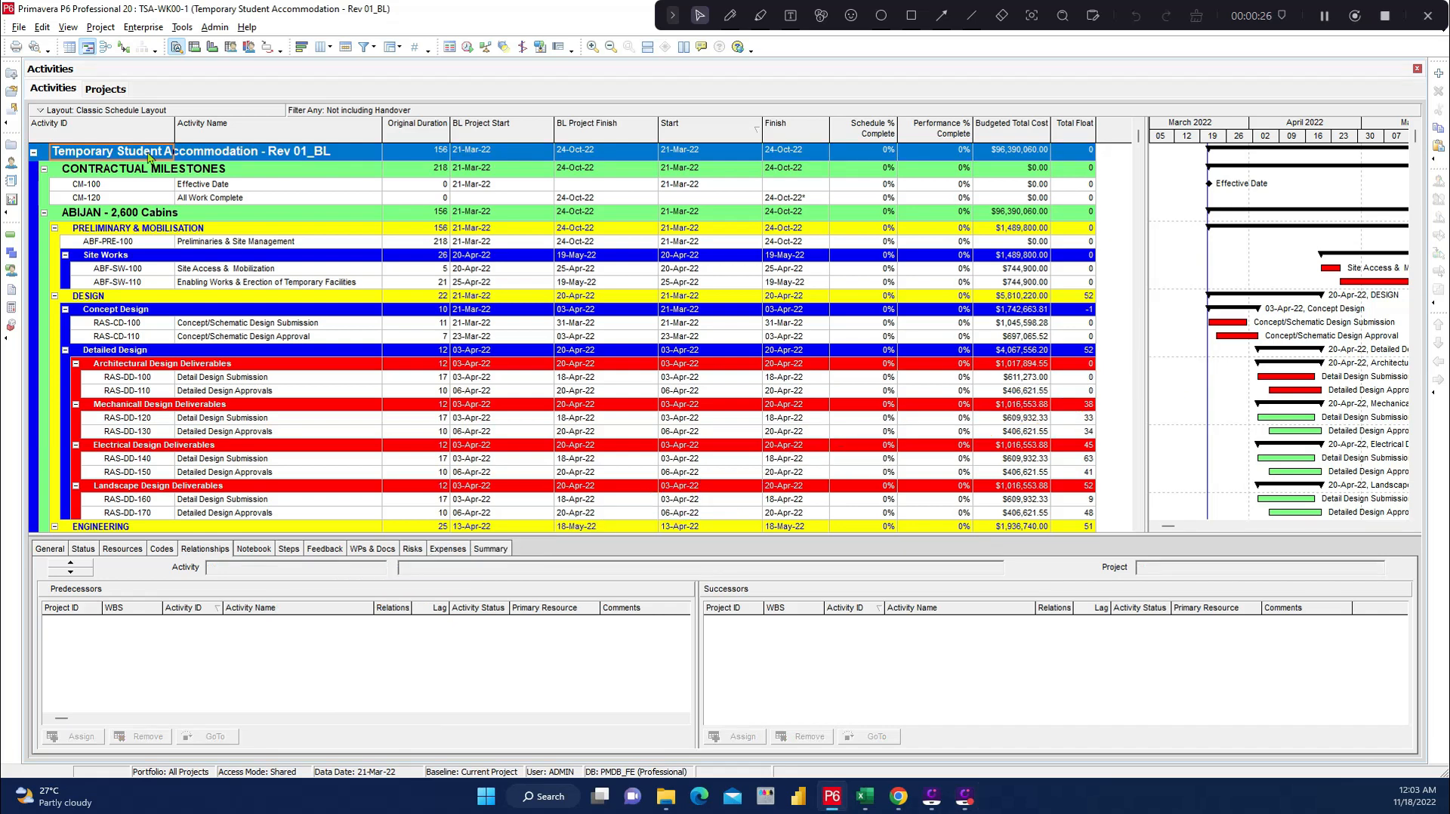
Try to copy all activities of Temporary Student Accommodation - Rev 01_BL into the Excel workbook Book1 starting at cell A1.
key("ctrl+a")
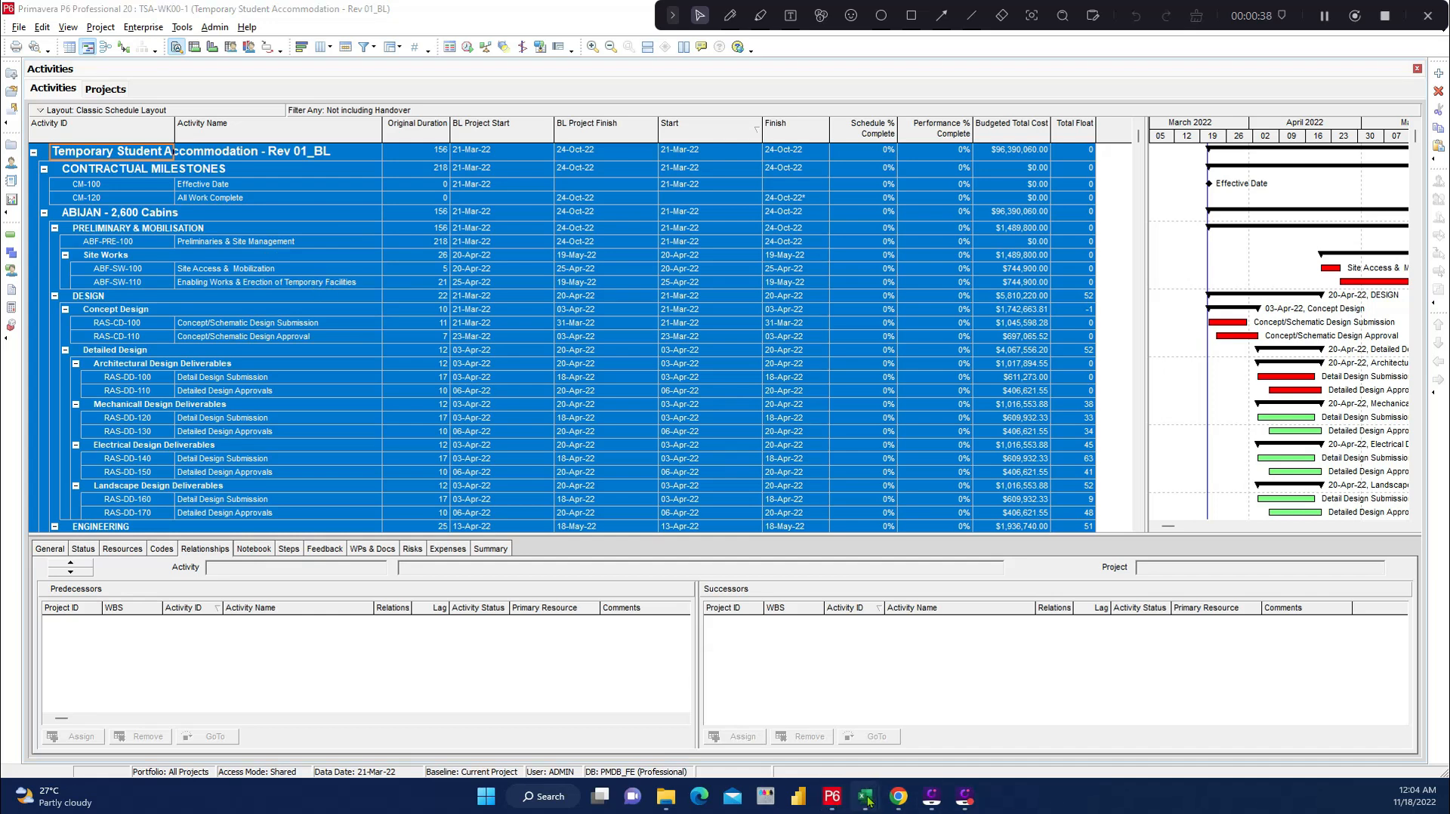
mouse_move(867, 799)
left_click(929, 714)
left_click(60, 195)
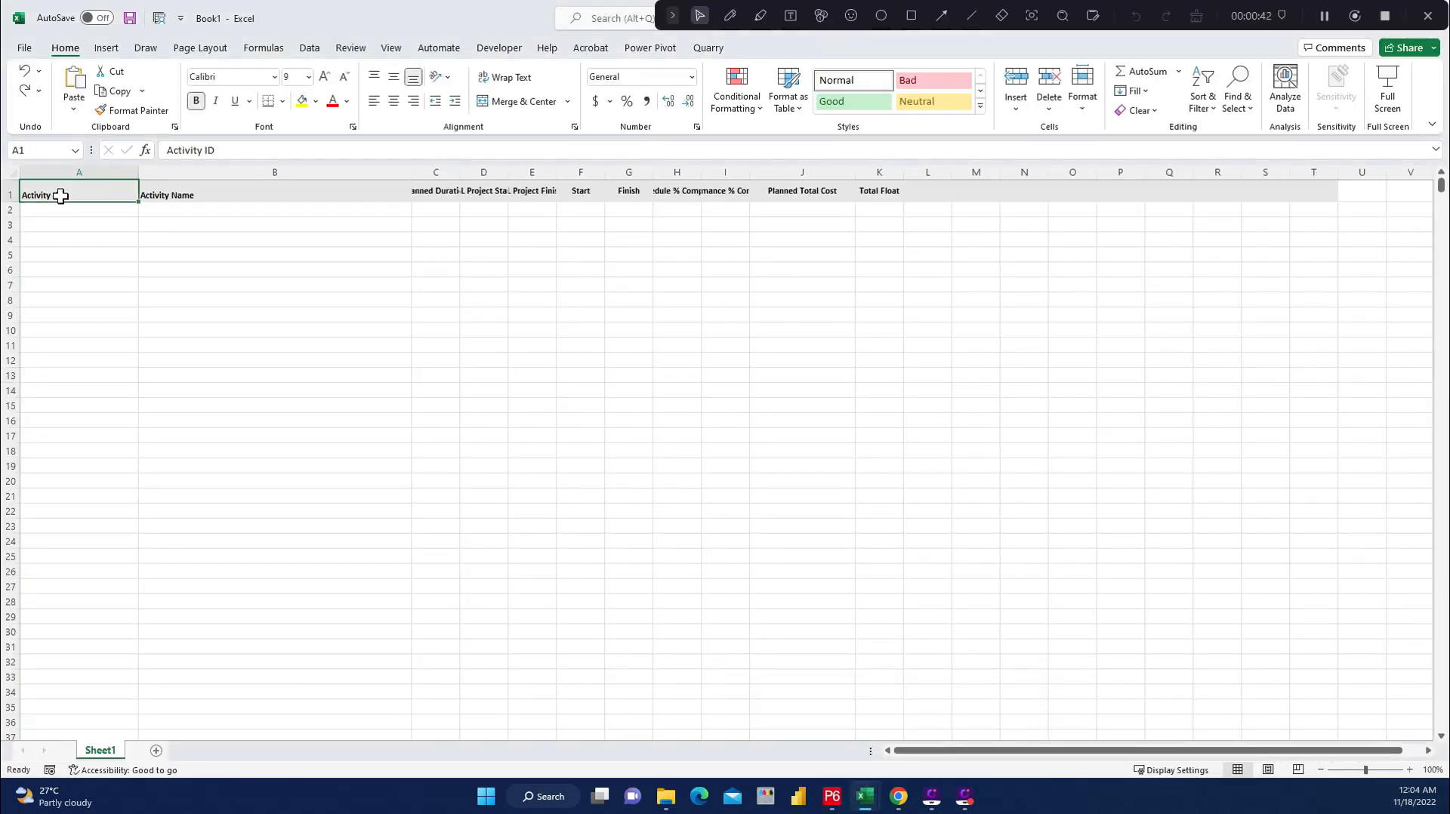
right_click(60, 195)
left_click(99, 299)
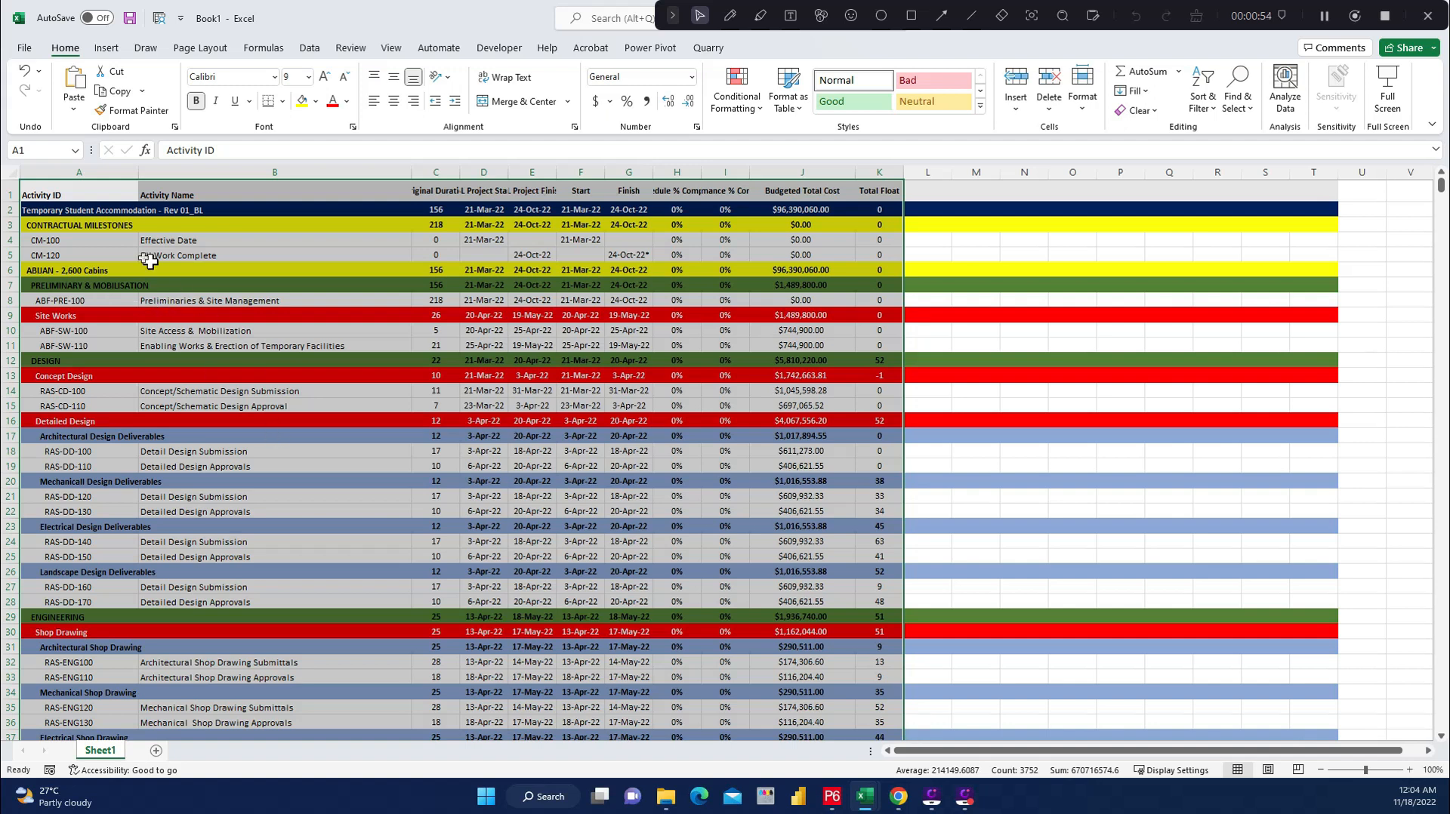
key("ctrl+z")
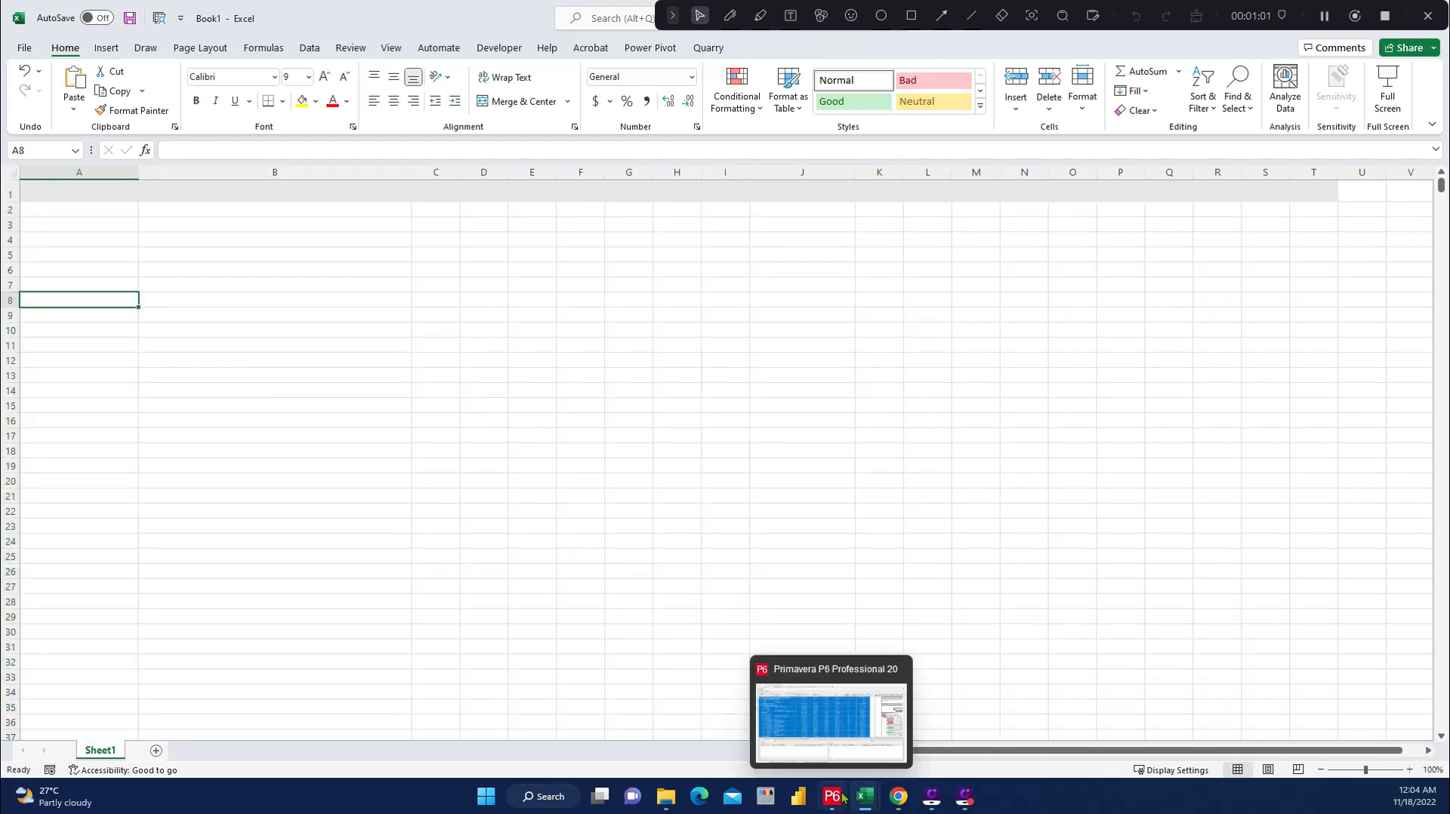
Switch to Primavera P6, close the current project and open the Sample project under Training Lessons.
left_click(844, 799)
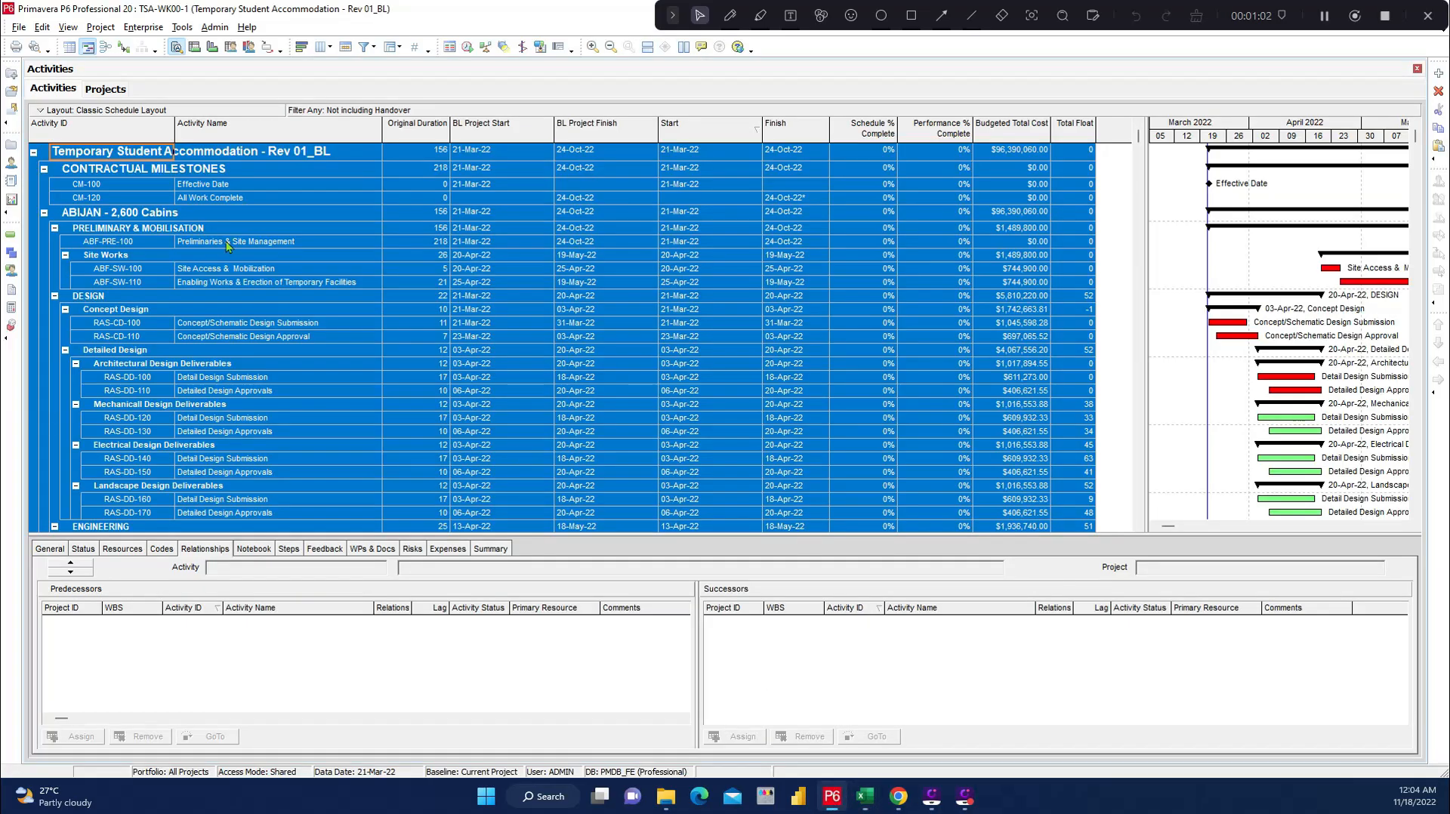
left_click(19, 27)
left_click(36, 67)
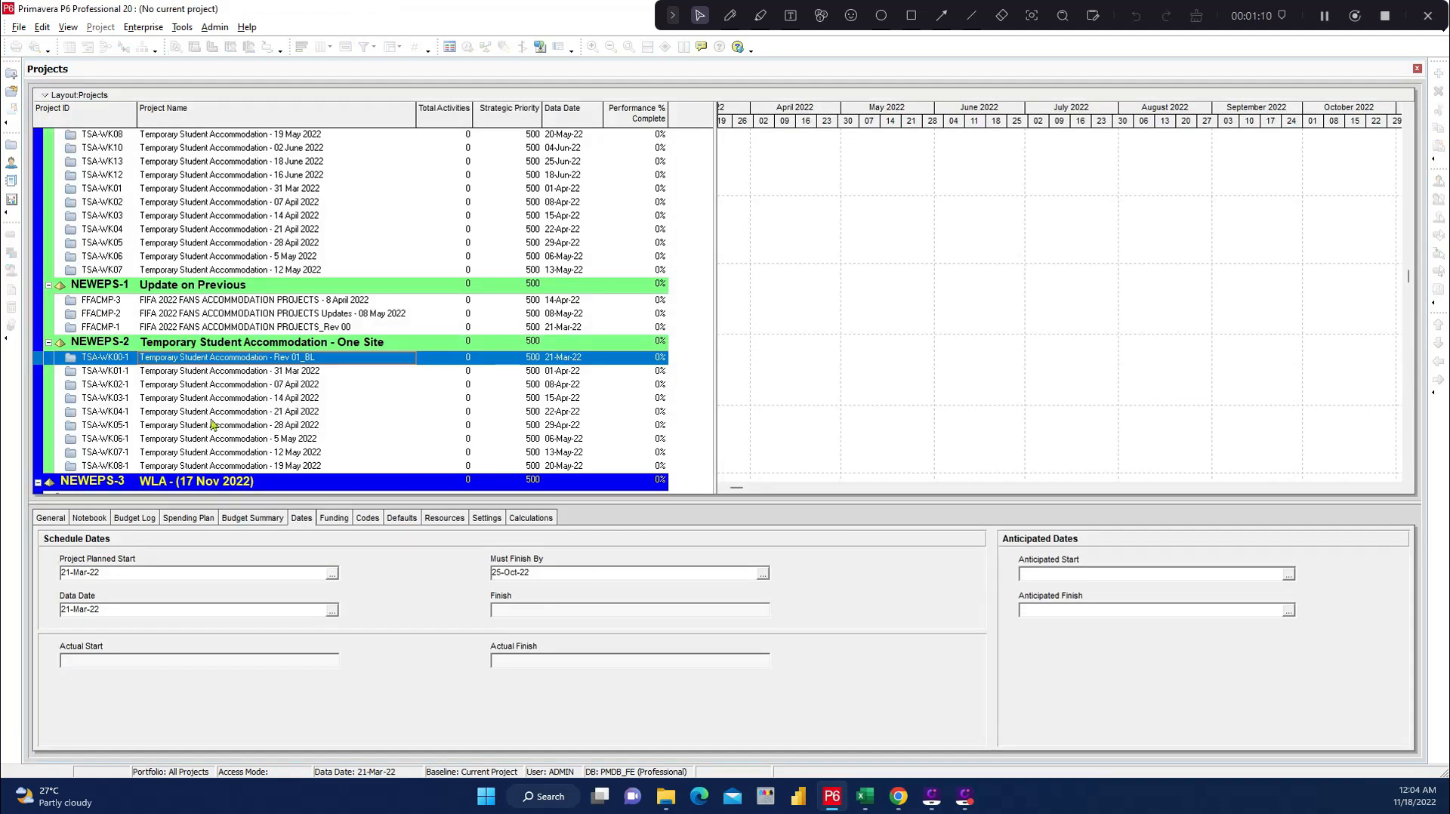
scroll(204, 460, "down", 3)
right_click(179, 458)
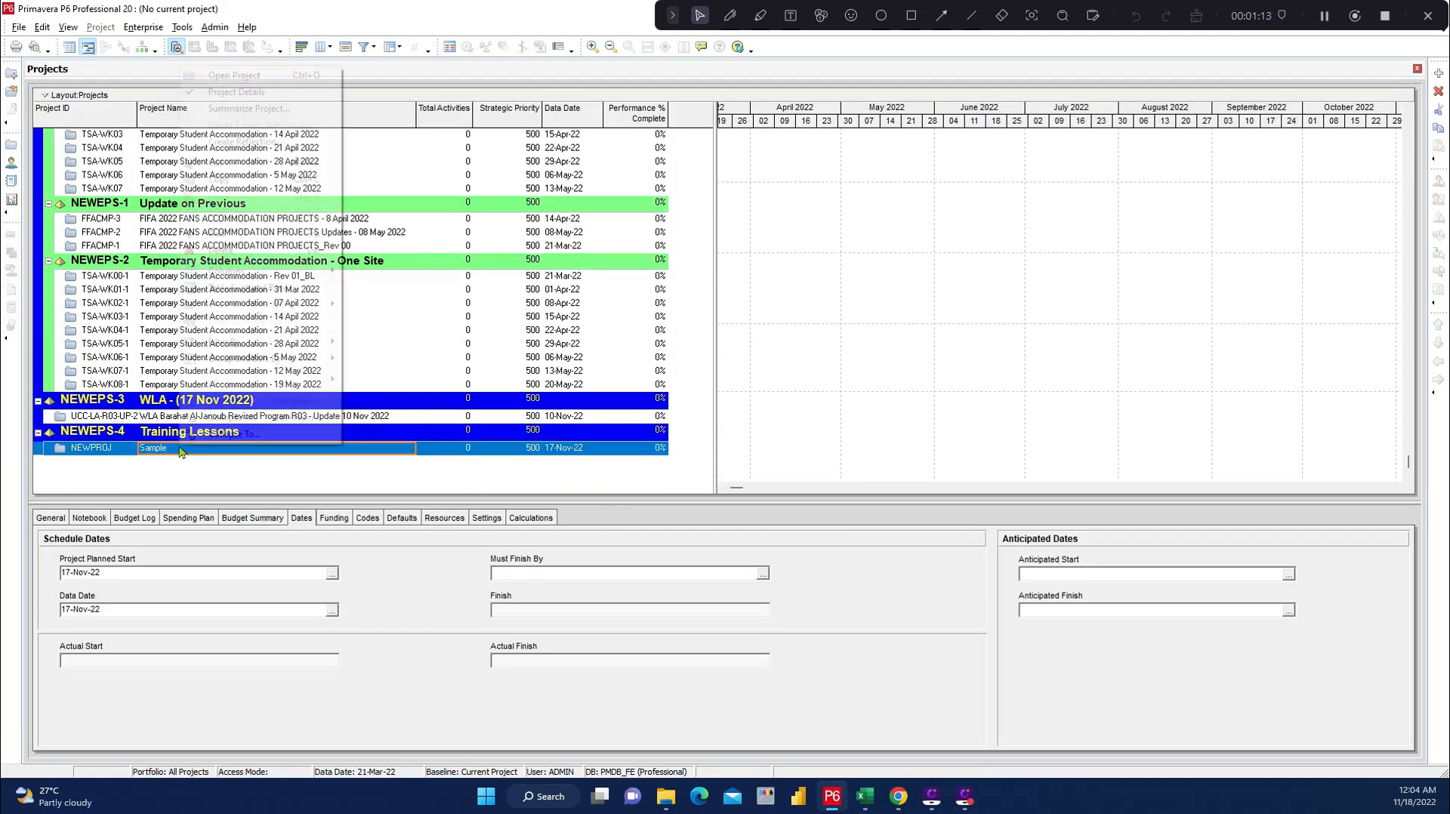
left_click(240, 83)
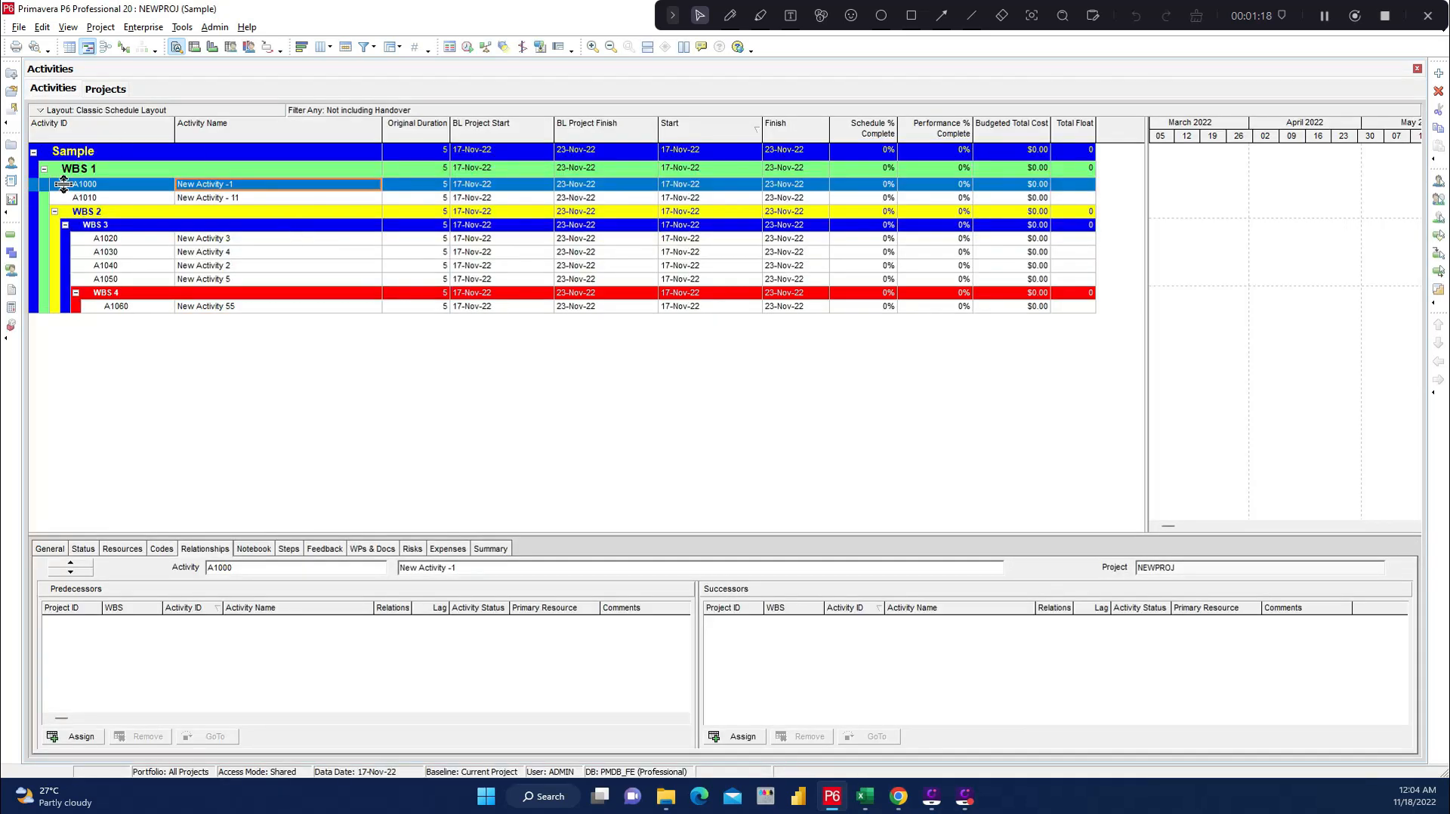
Copy all rows of the Sample project and paste them into the Excel workbook Book1 starting at cell A1.
left_click(97, 155)
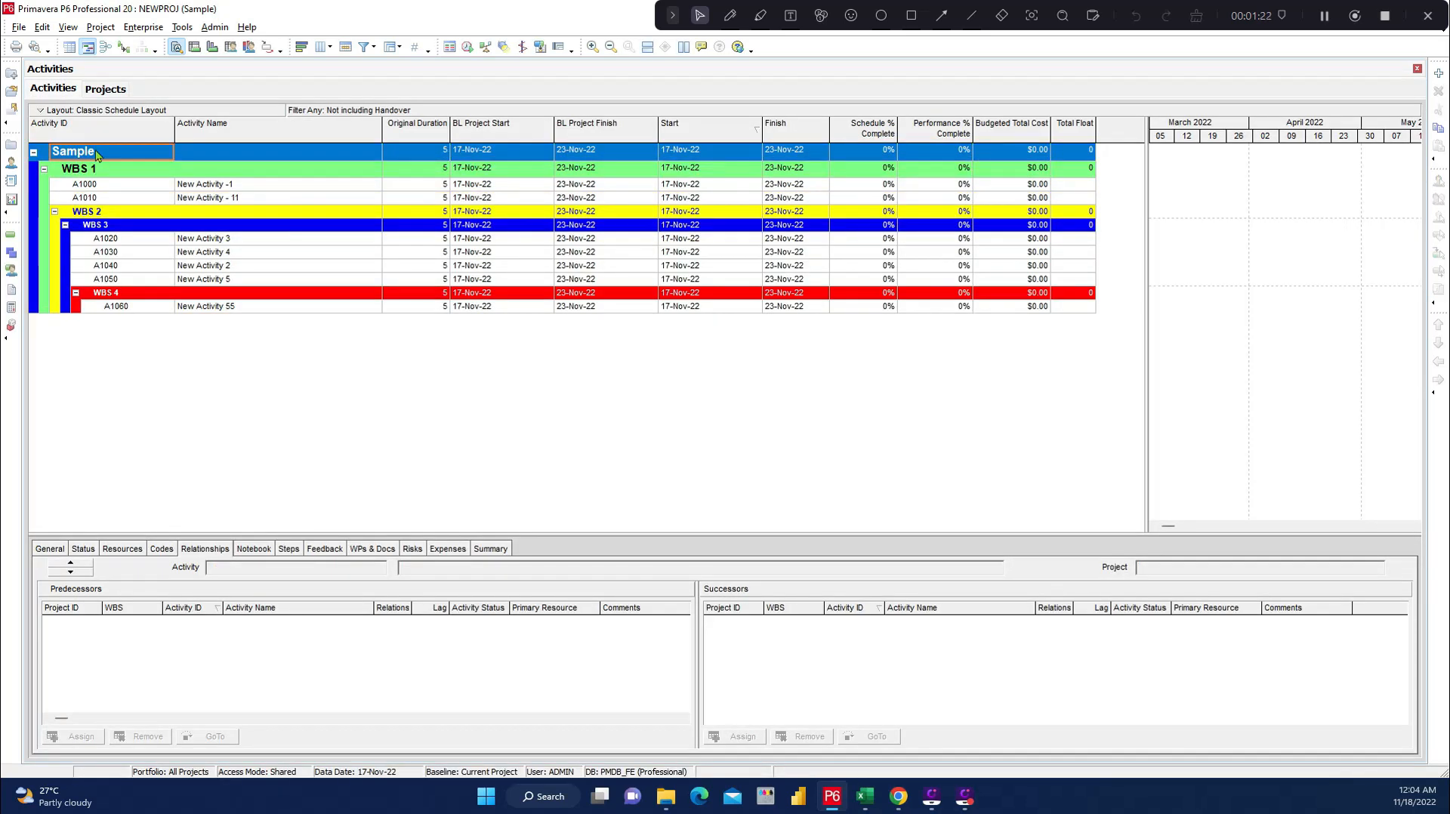
key("ctrl+a")
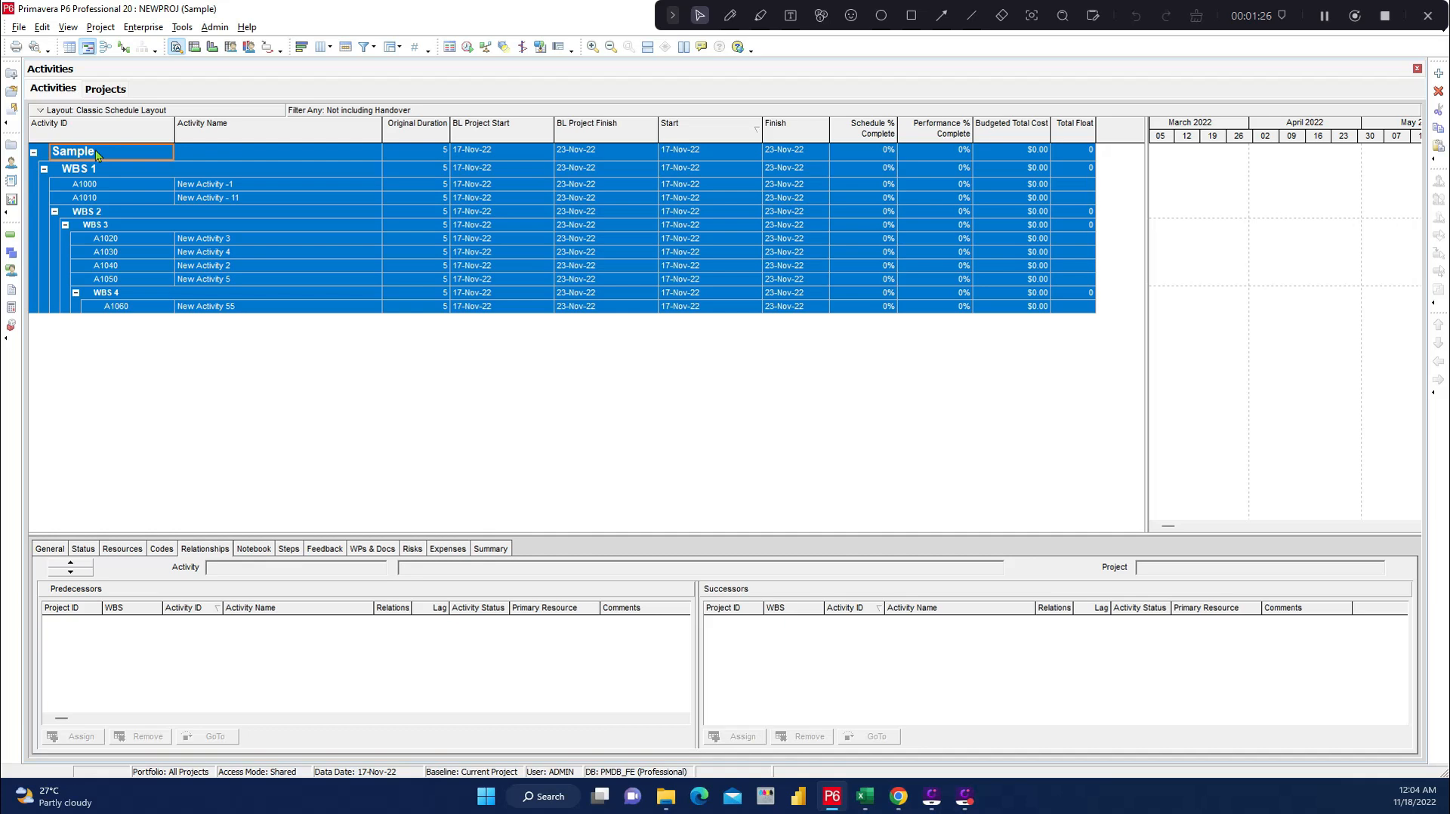
mouse_move(864, 796)
left_click(944, 710)
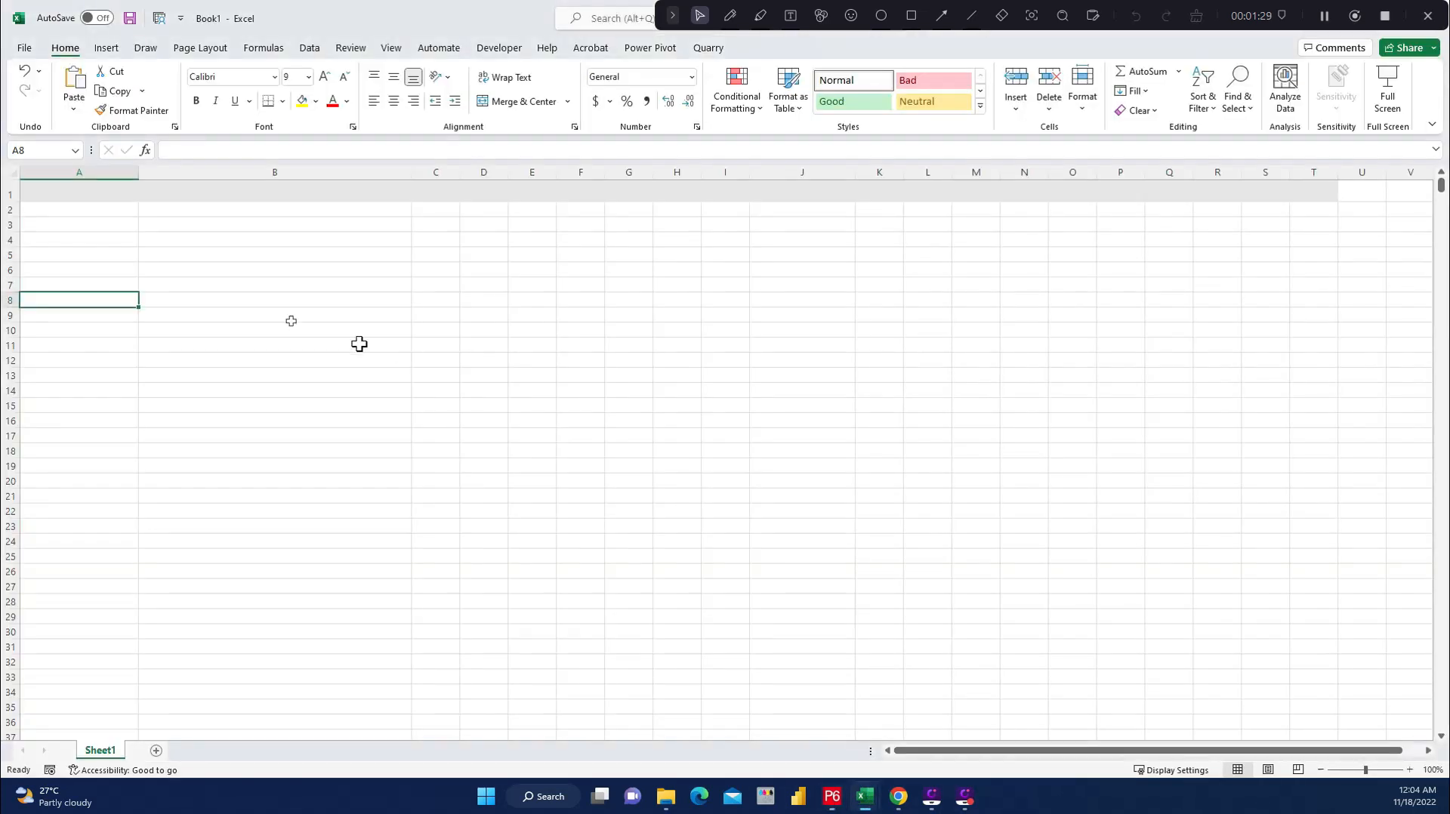
right_click(78, 194)
left_click(114, 291)
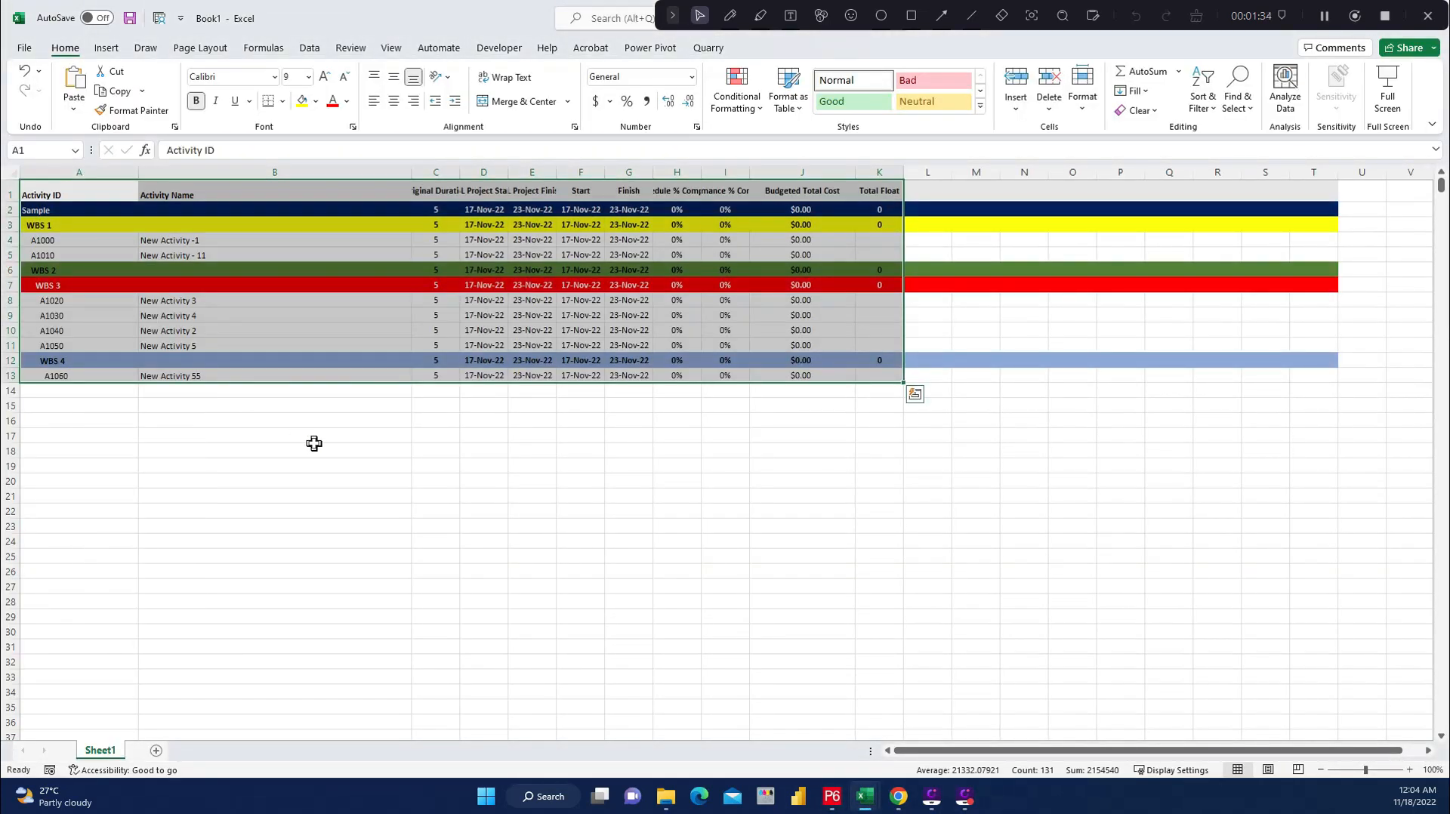
Compare the Sample project's layout in Primavera P6 with the rows pasted into Book1 in Excel.
key("alt+Tab")
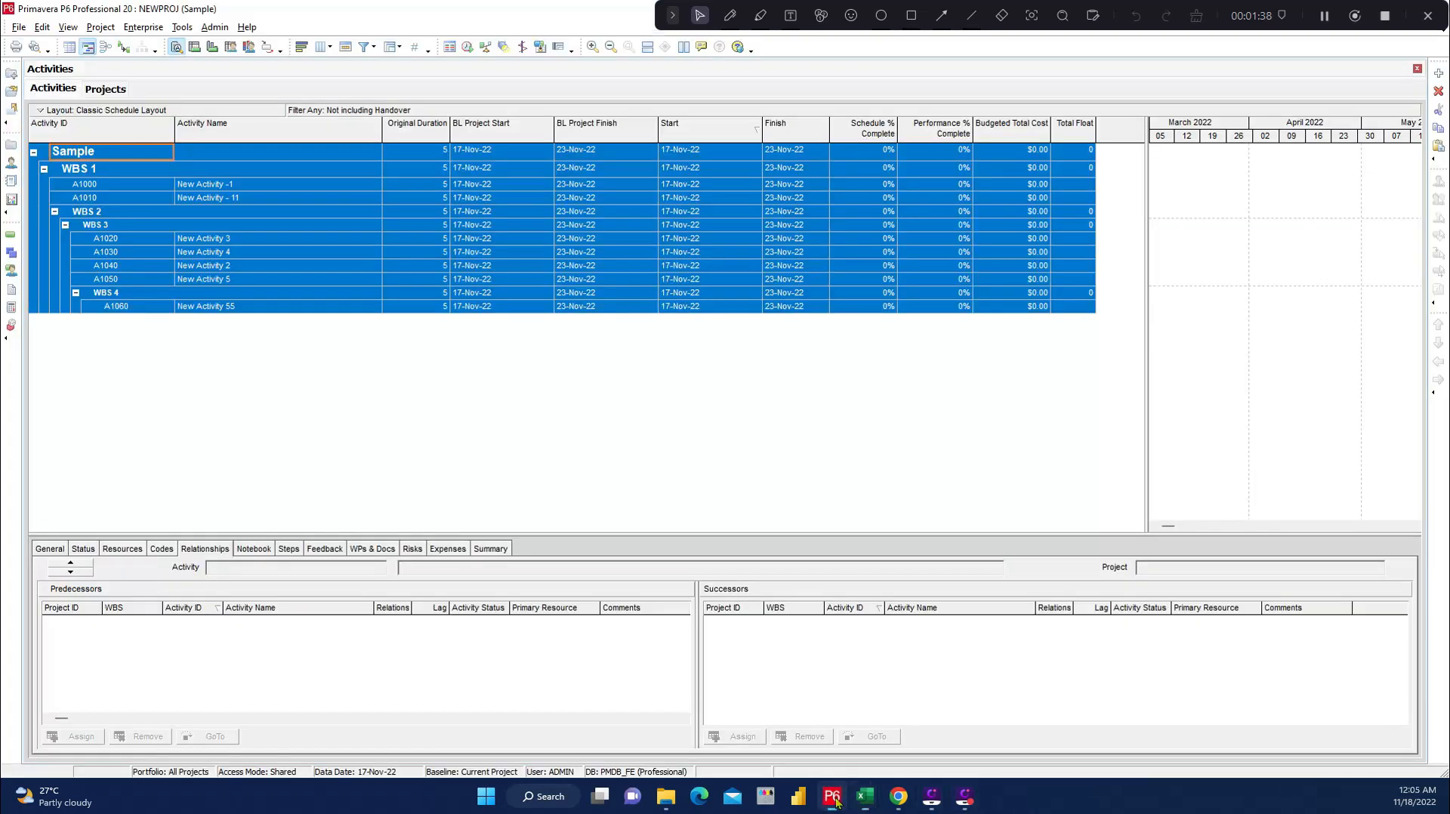
left_click(583, 442)
mouse_move(863, 797)
left_click(899, 724)
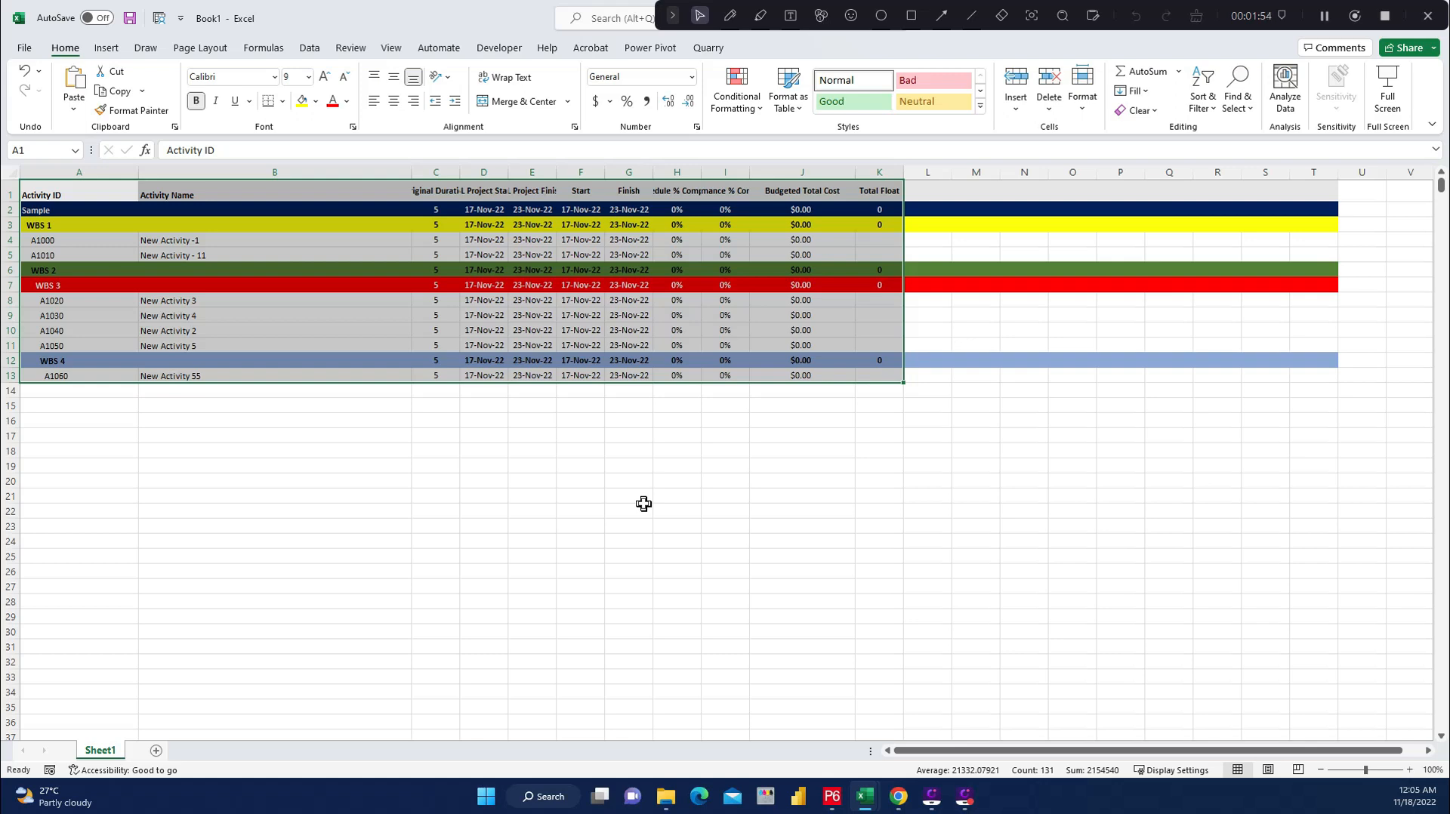
left_click(287, 480)
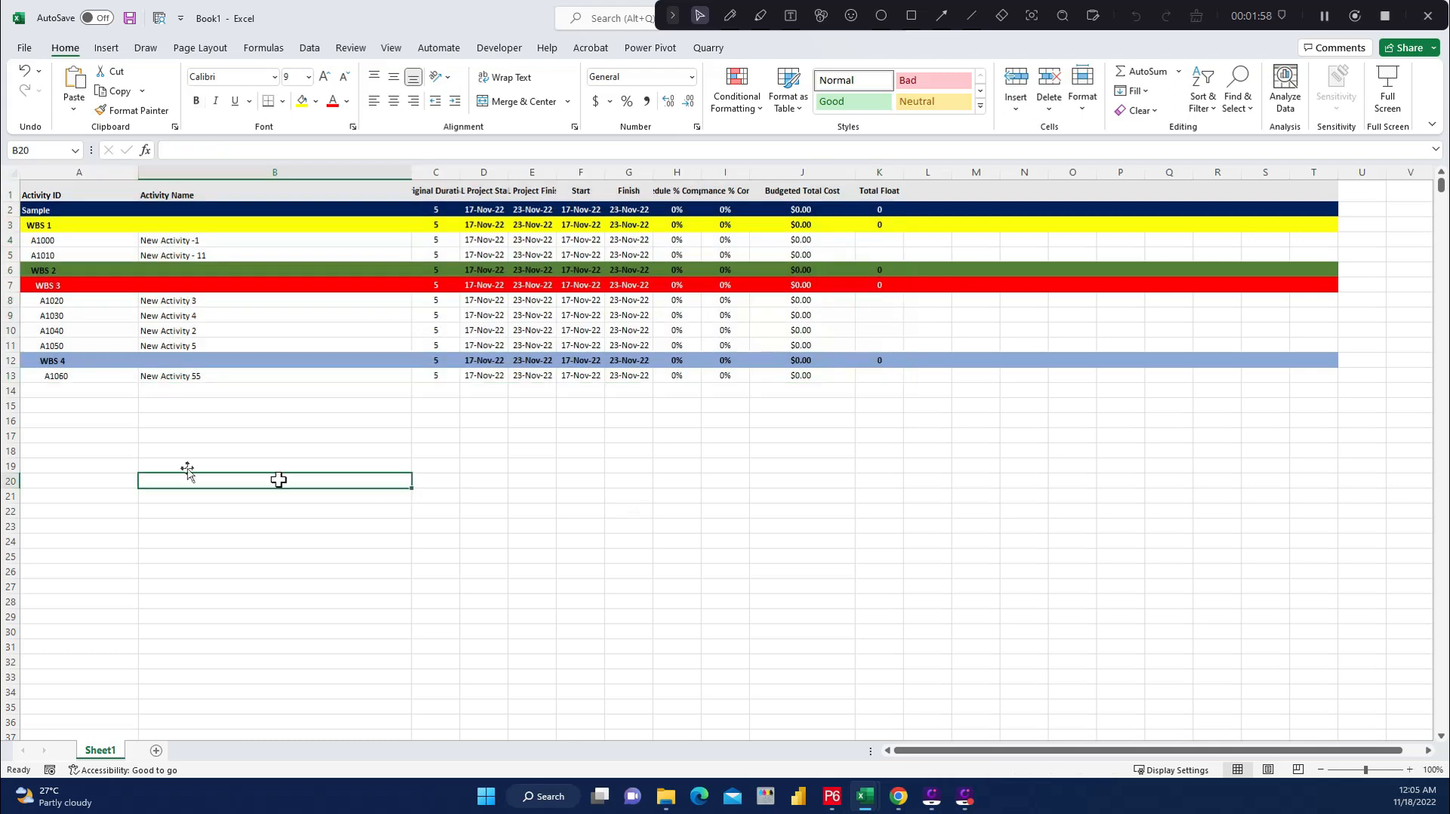
Create a new blank Excel workbook.
left_click(24, 47)
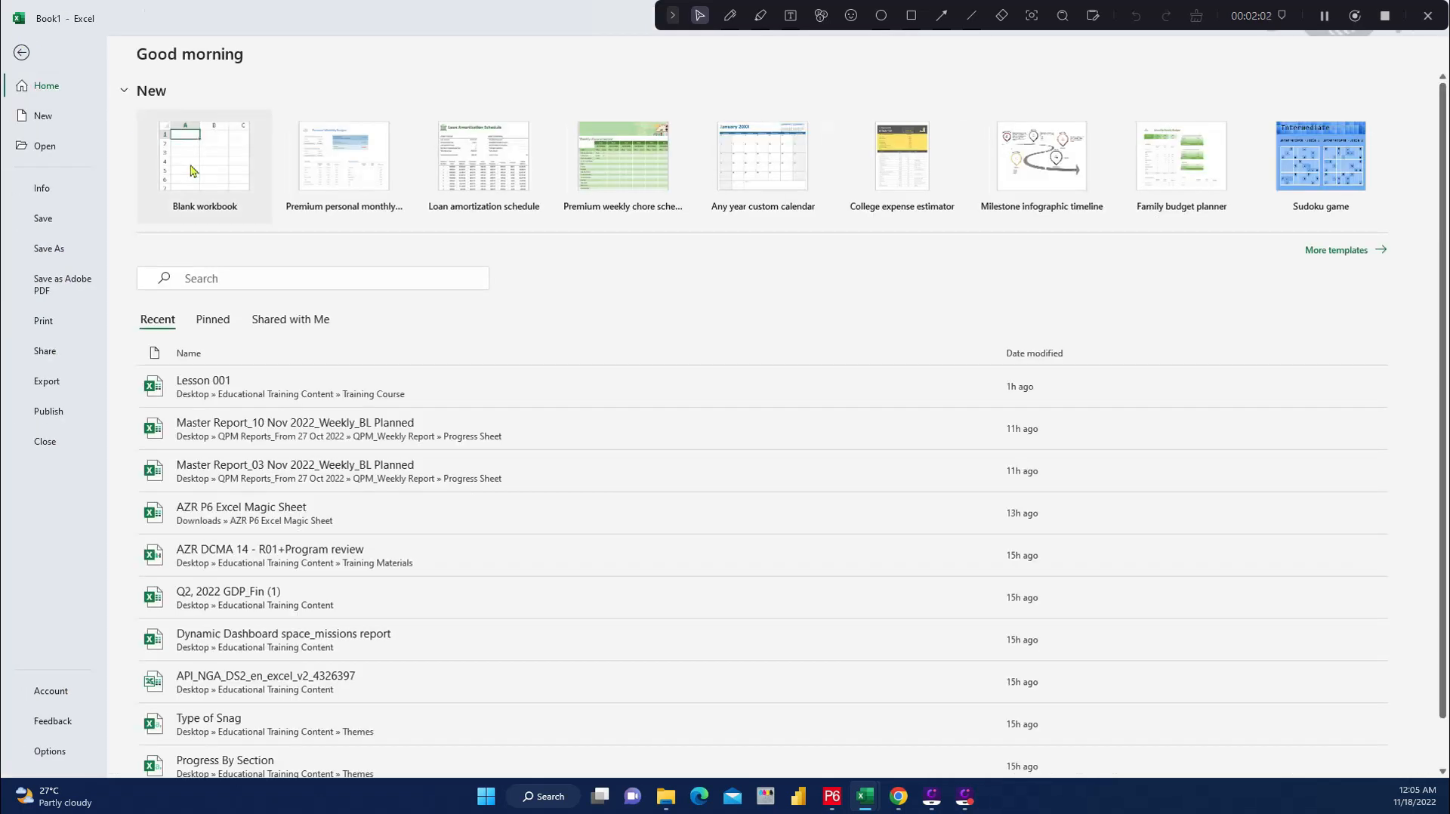
left_click(207, 162)
left_click(236, 353)
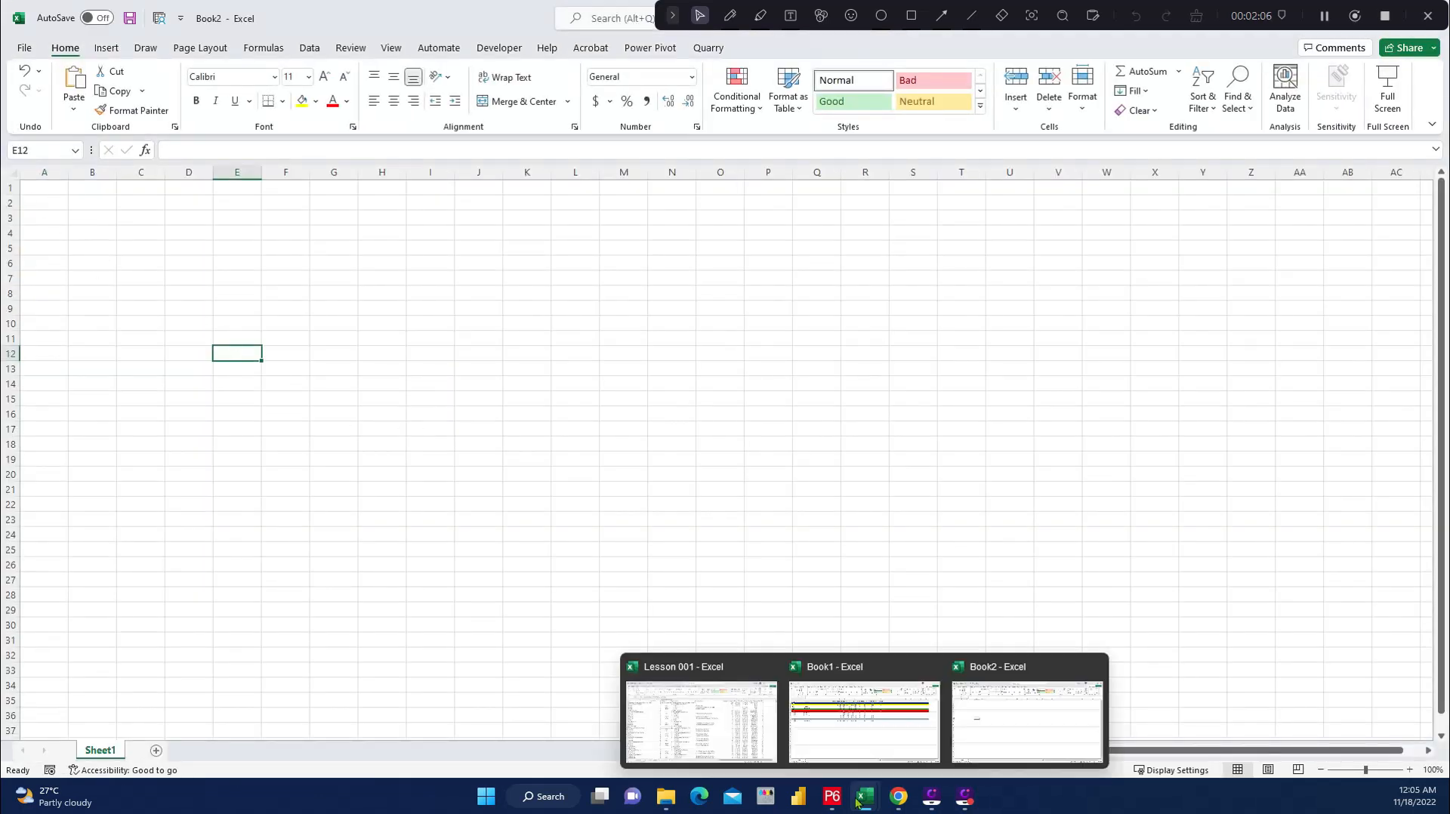
Switch to Primavera P6 and open the project Temporary Student Accommodation - Rev 01_BL (TSA-WK00-1).
left_click(832, 796)
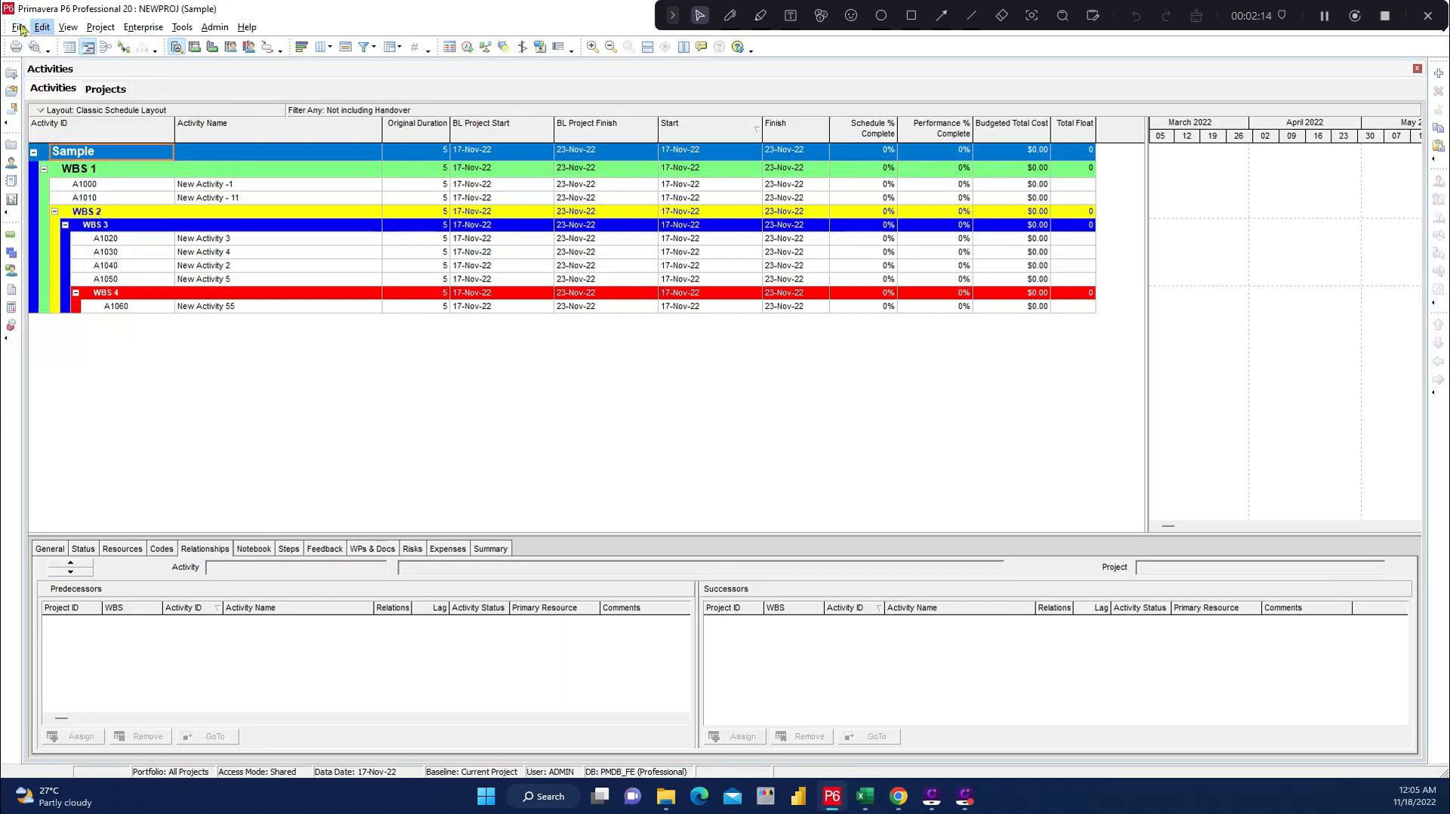
left_click(20, 28)
left_click(55, 49)
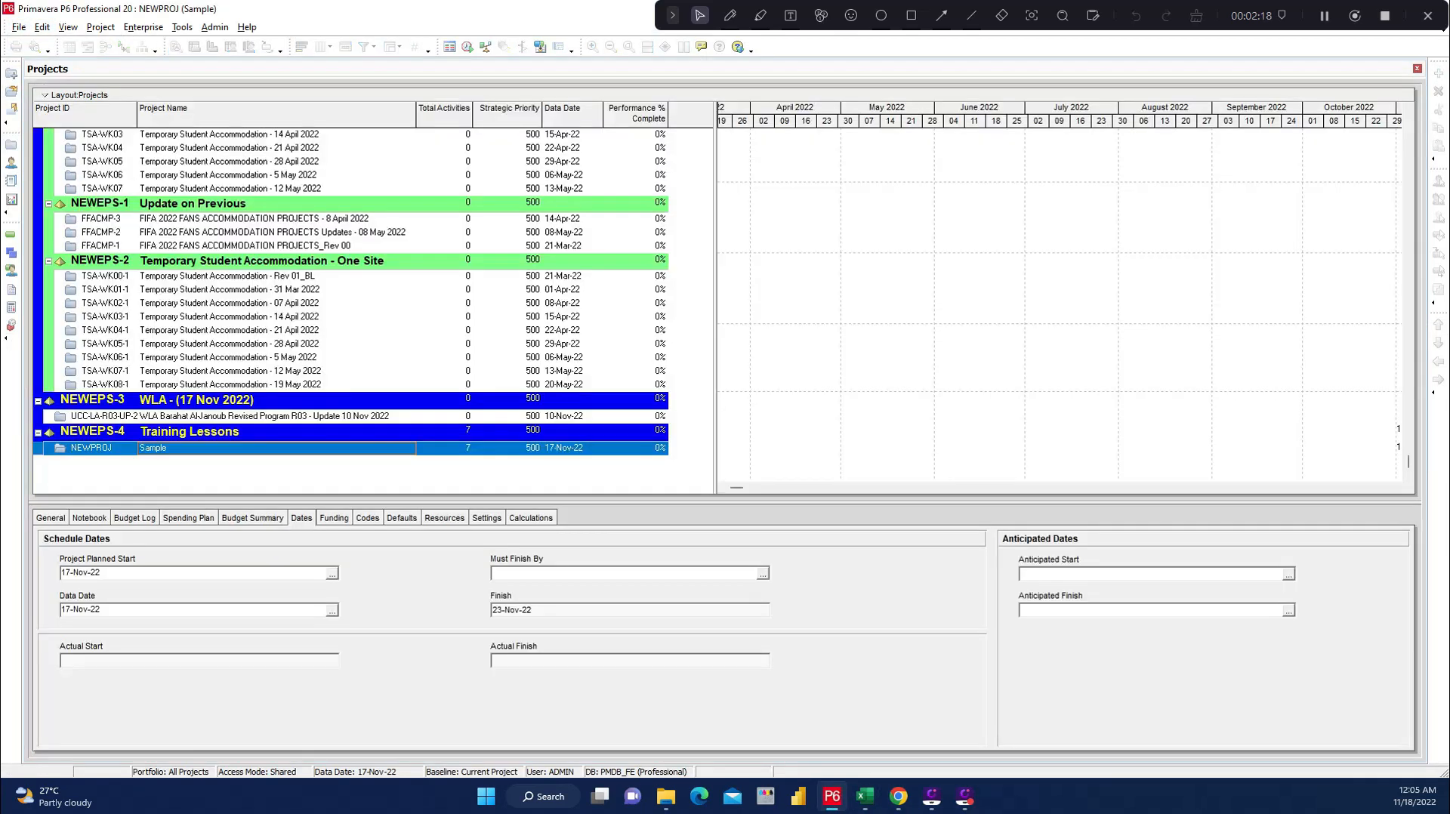
left_click(275, 276)
right_click(275, 278)
left_click(308, 292)
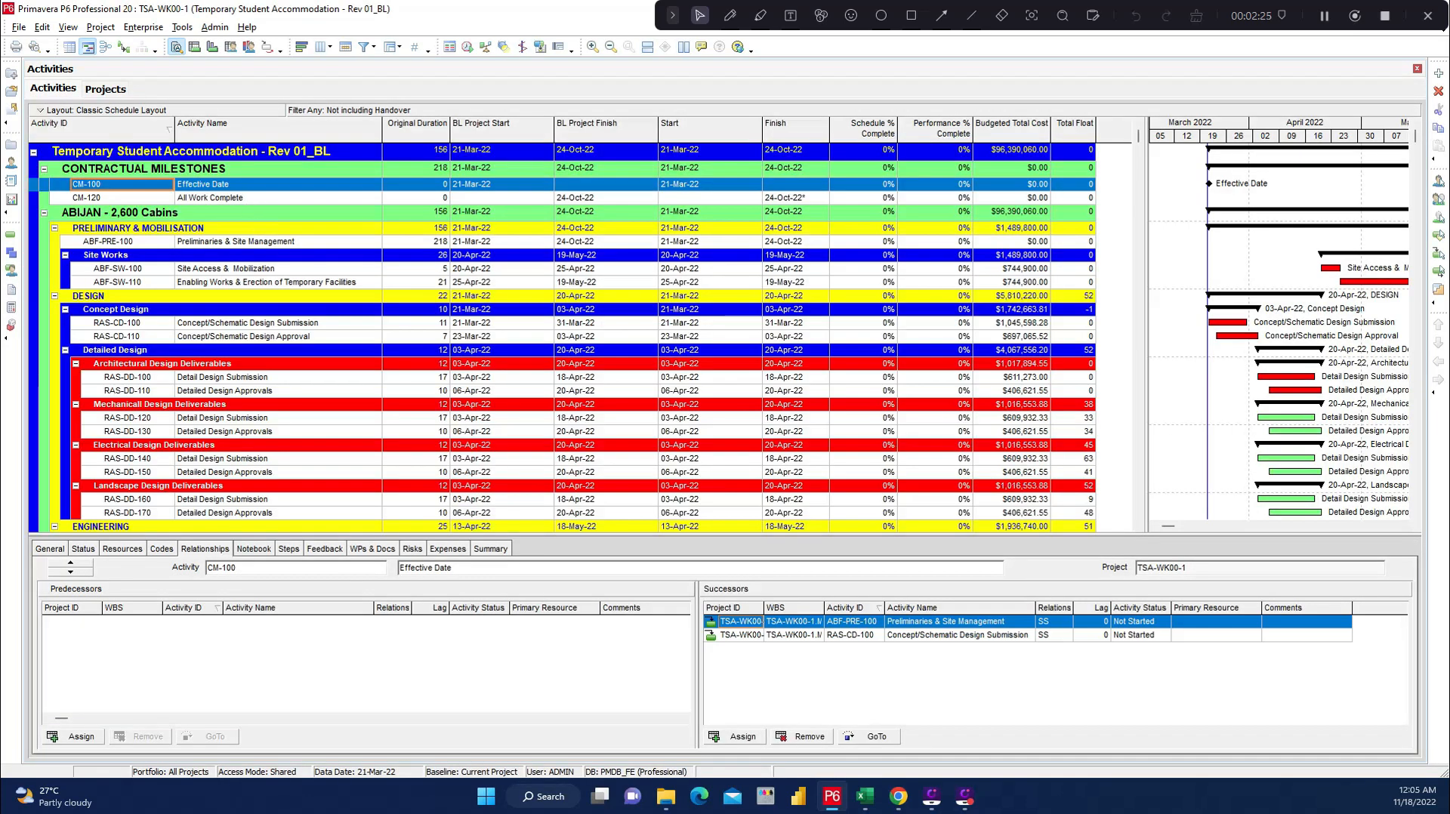
Copy all rows of the Temporary Student Accommodation schedule and paste them into the Excel workbook Book2 starting at cell A1.
left_click(126, 154)
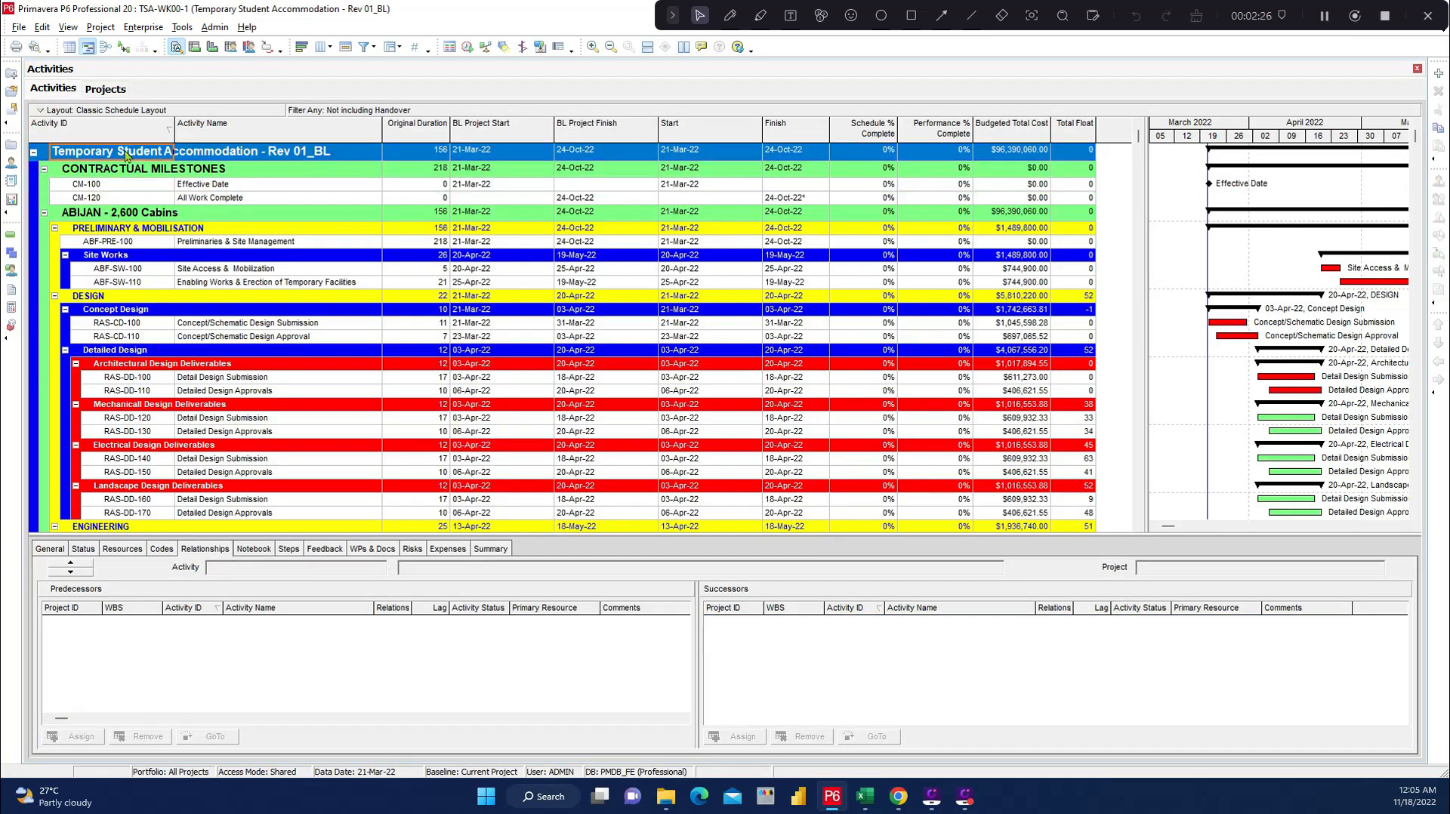
key("ctrl+a")
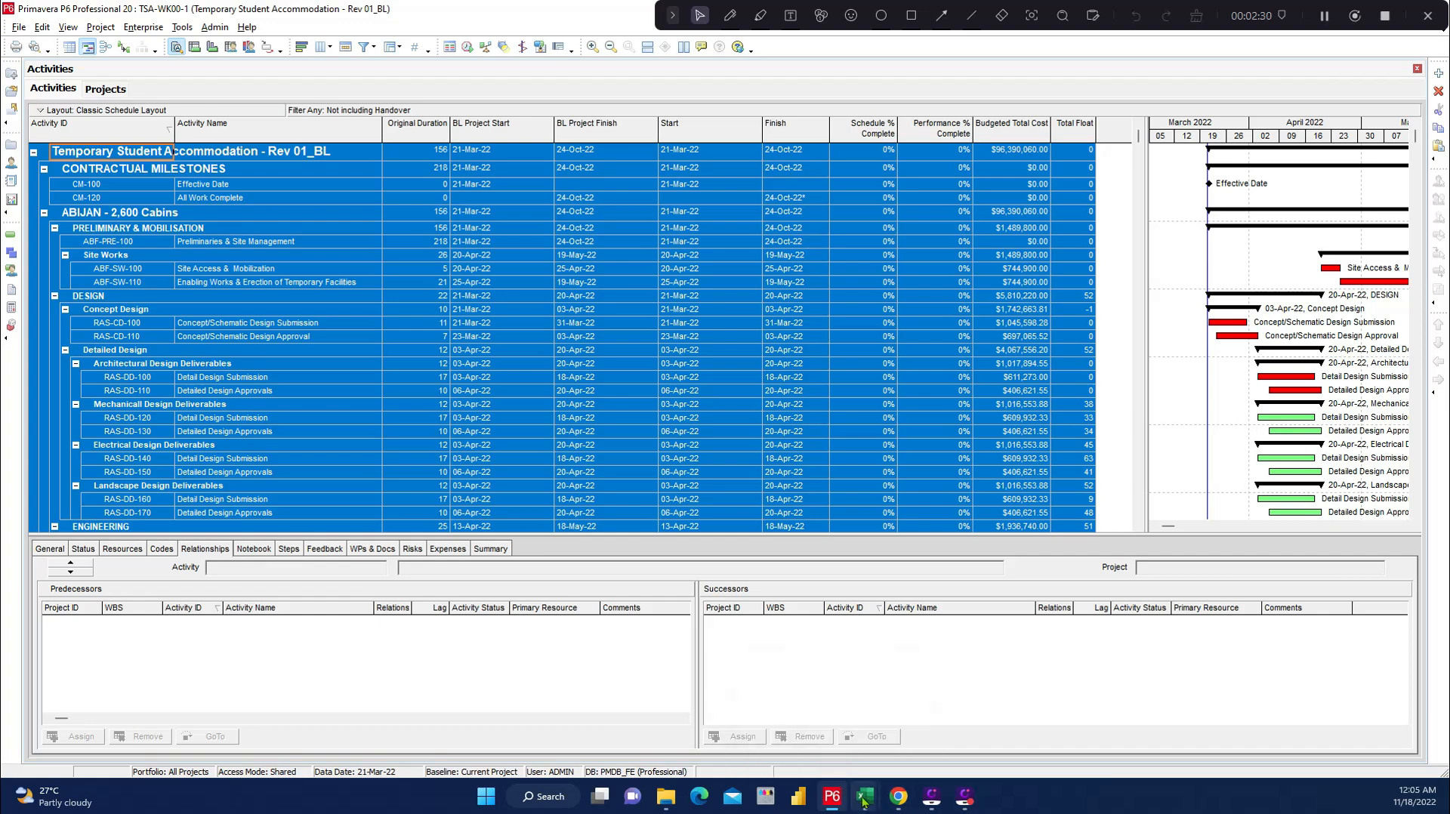
mouse_move(864, 796)
left_click(975, 719)
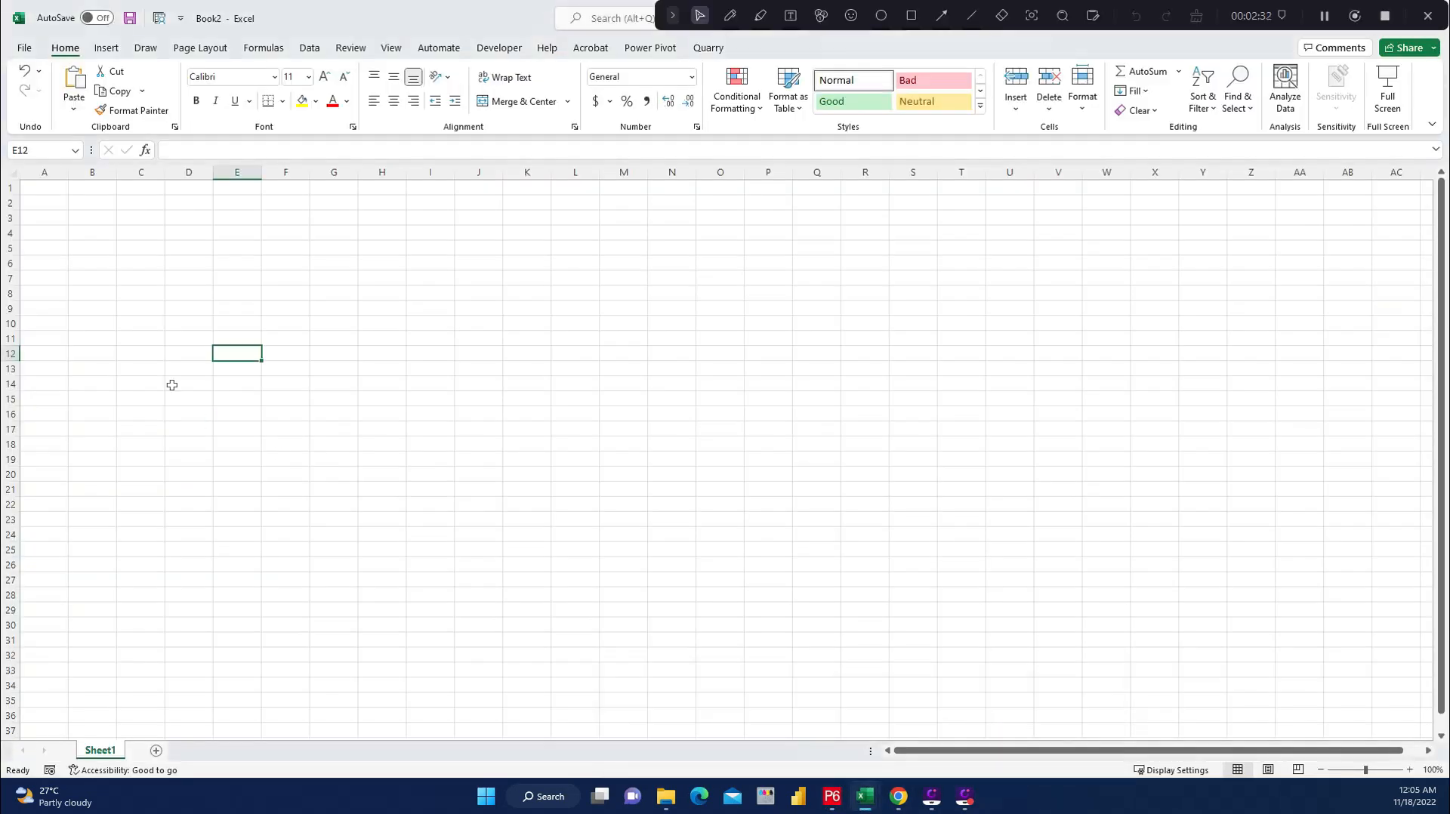
left_click(49, 188)
key("ctrl+v")
Autofit the widths of all columns on the sheet to their contents.
key("ctrl+a")
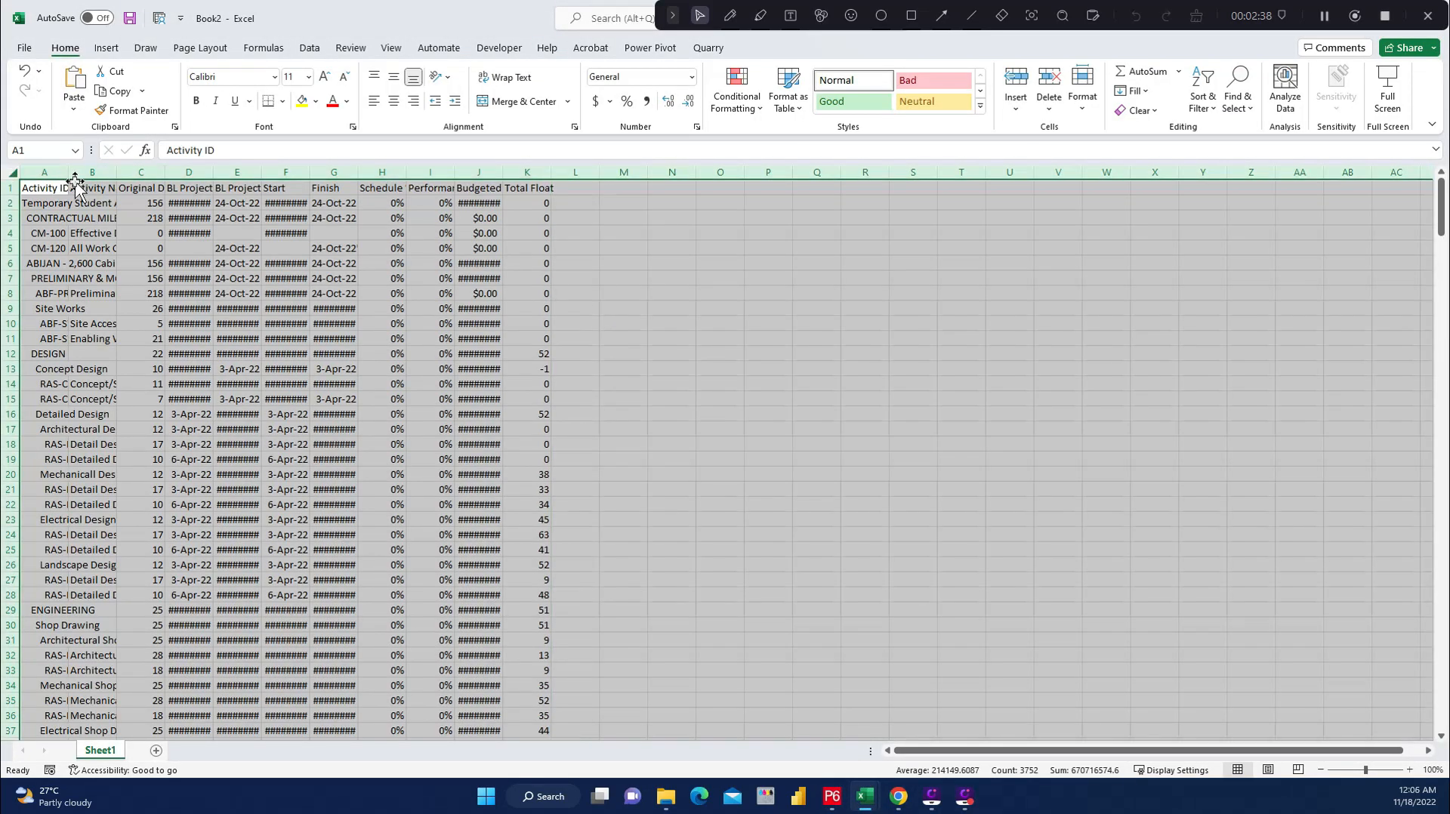
double_click(68, 173)
left_click(478, 297)
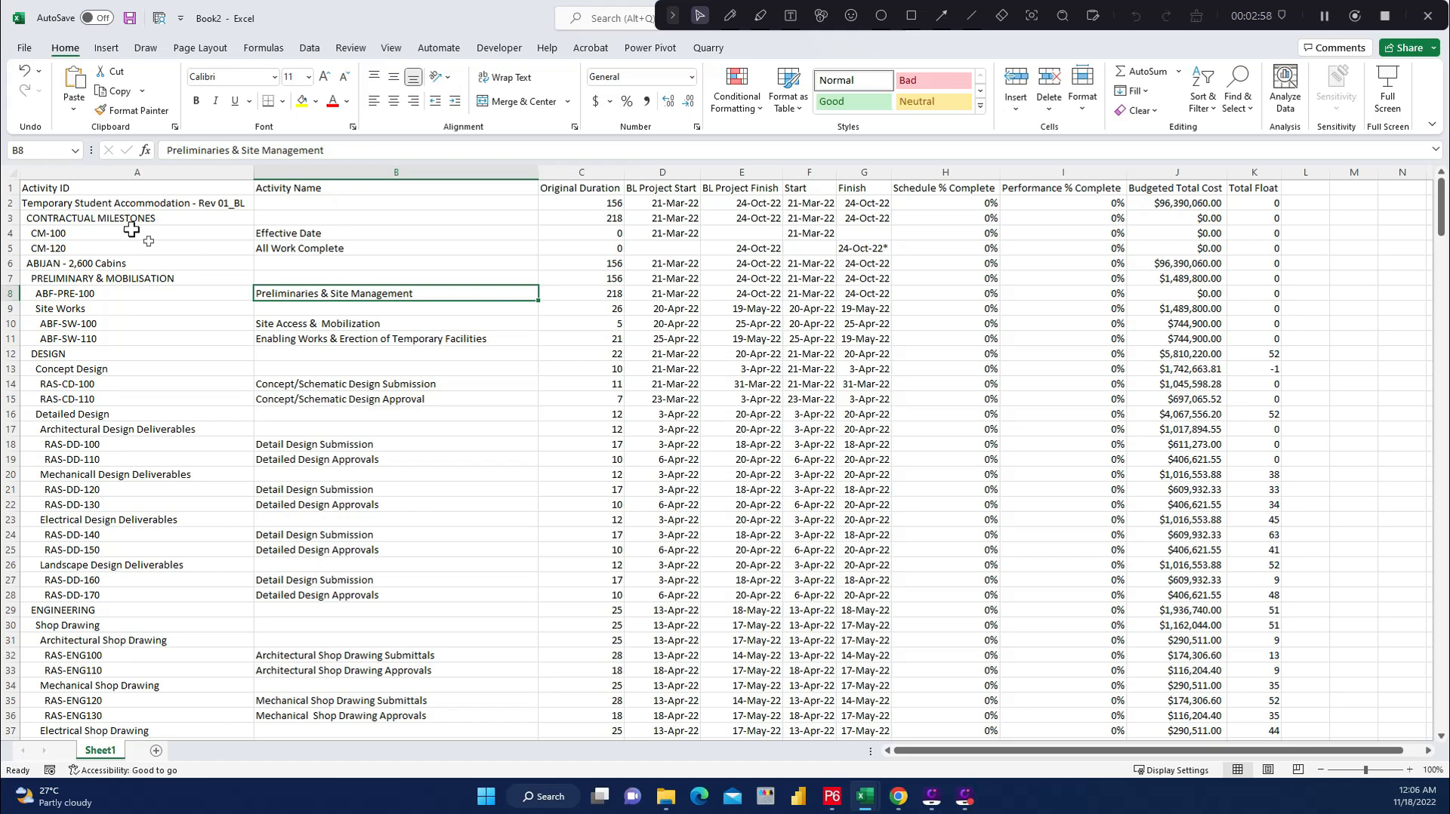
Insert three empty columns before the Activity ID column.
left_click(103, 169)
right_click(103, 167)
left_click(144, 320)
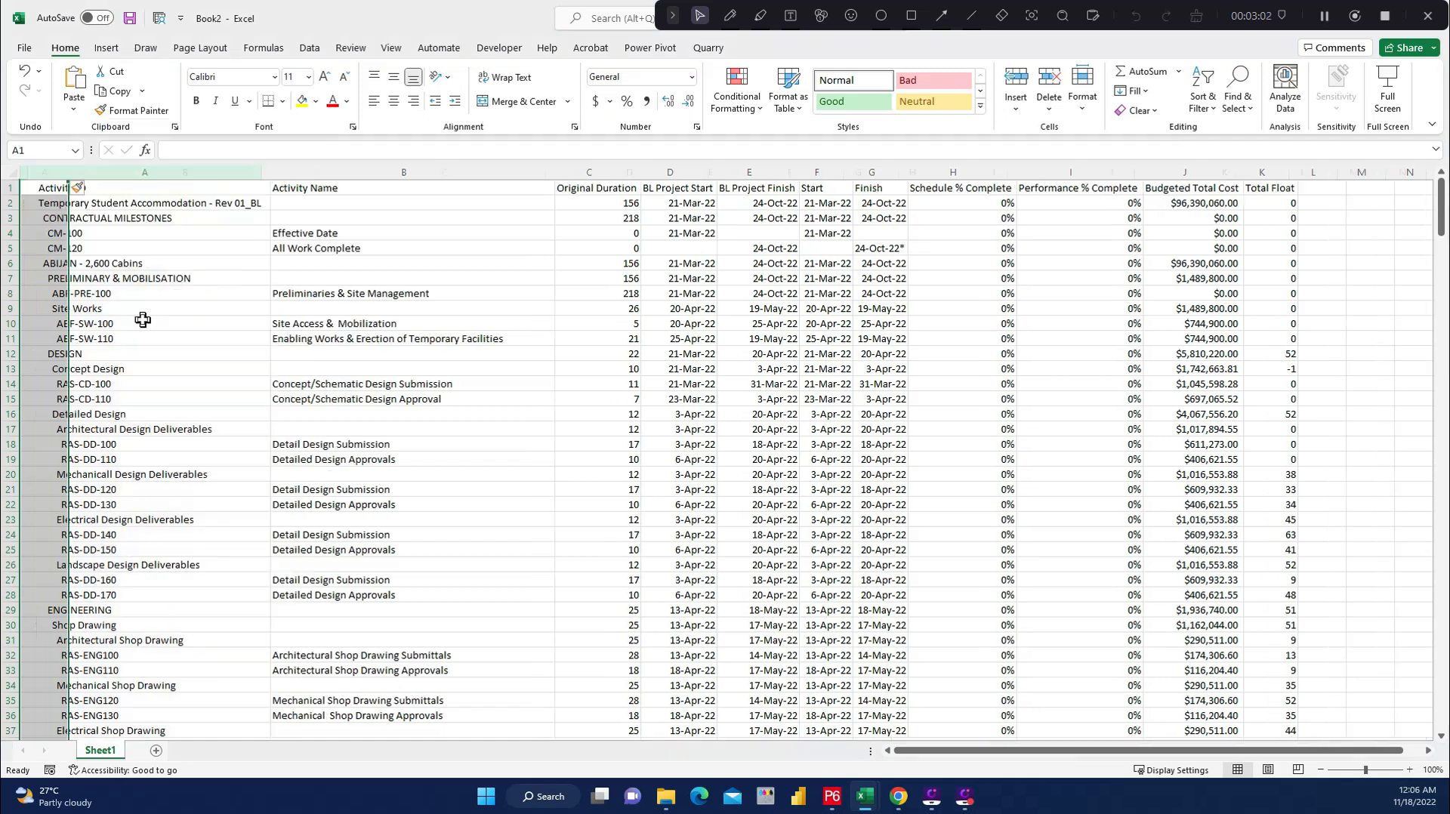
right_click(44, 171)
left_click(89, 321)
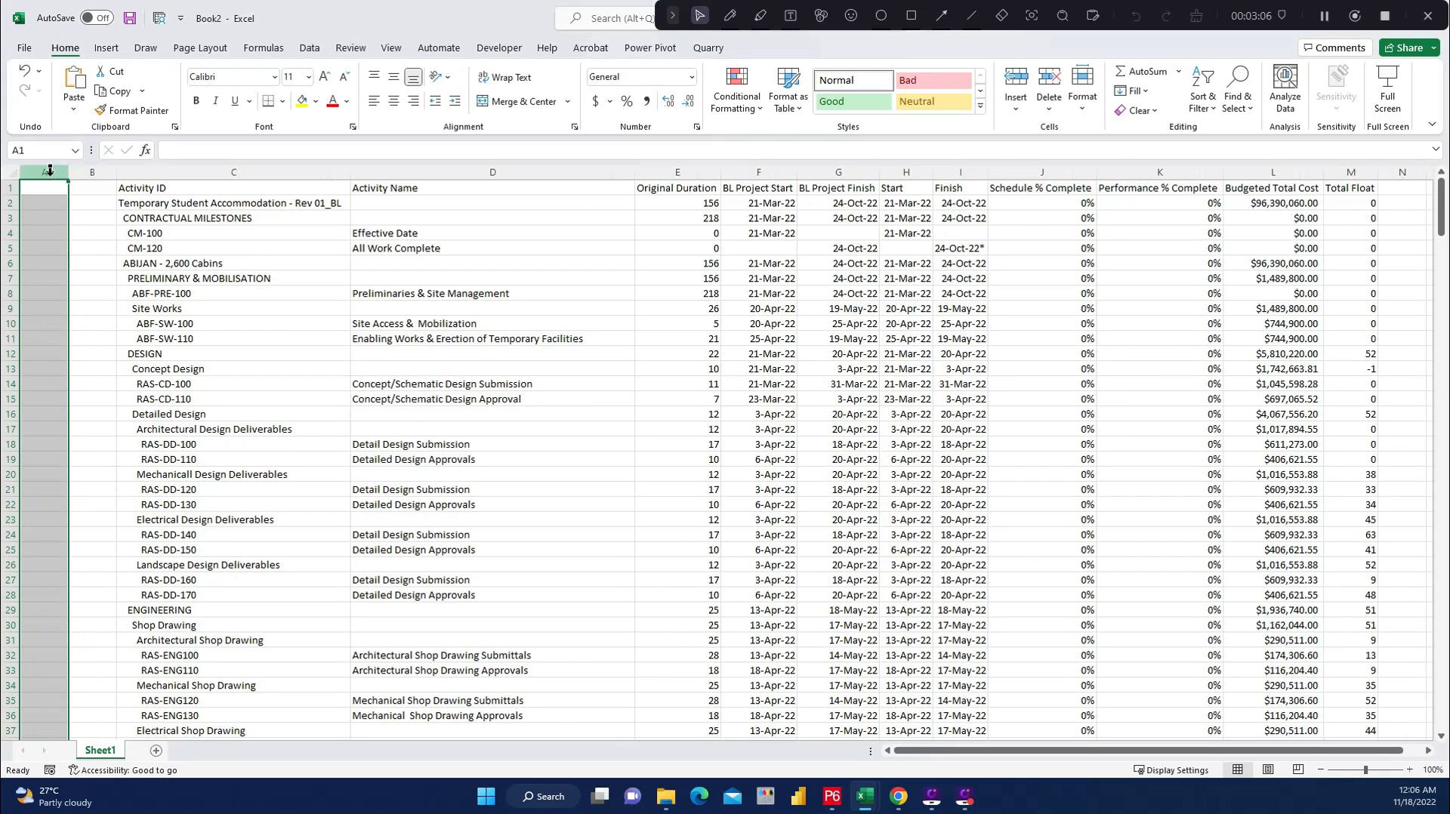
right_click(43, 171)
left_click(89, 320)
left_click(120, 323)
Widen the empty columns A, B and C, making C the widest and A the narrowest.
left_click_drag(164, 172, 419, 172)
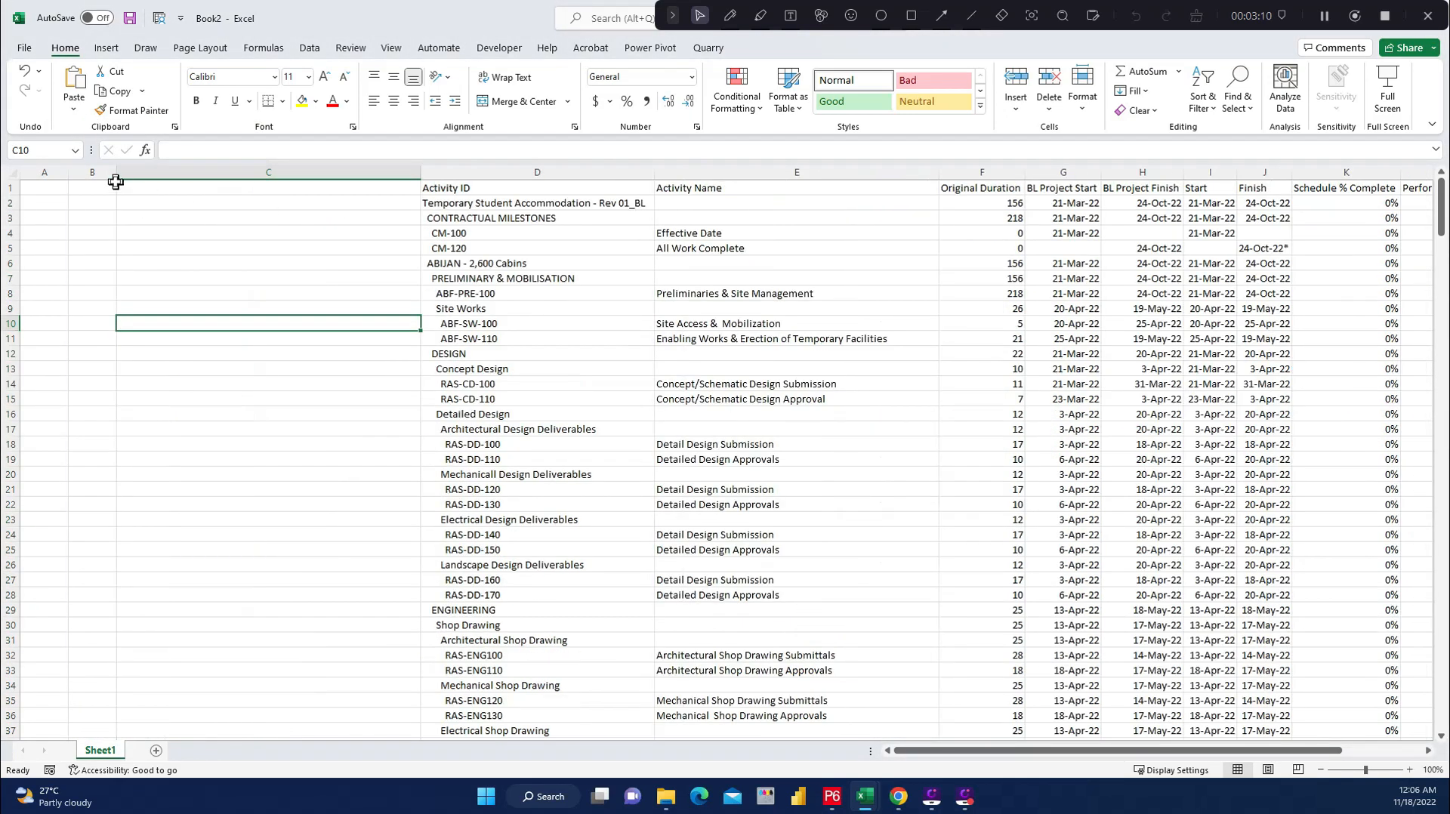
left_click_drag(117, 173, 272, 173)
left_click_drag(65, 173, 179, 172)
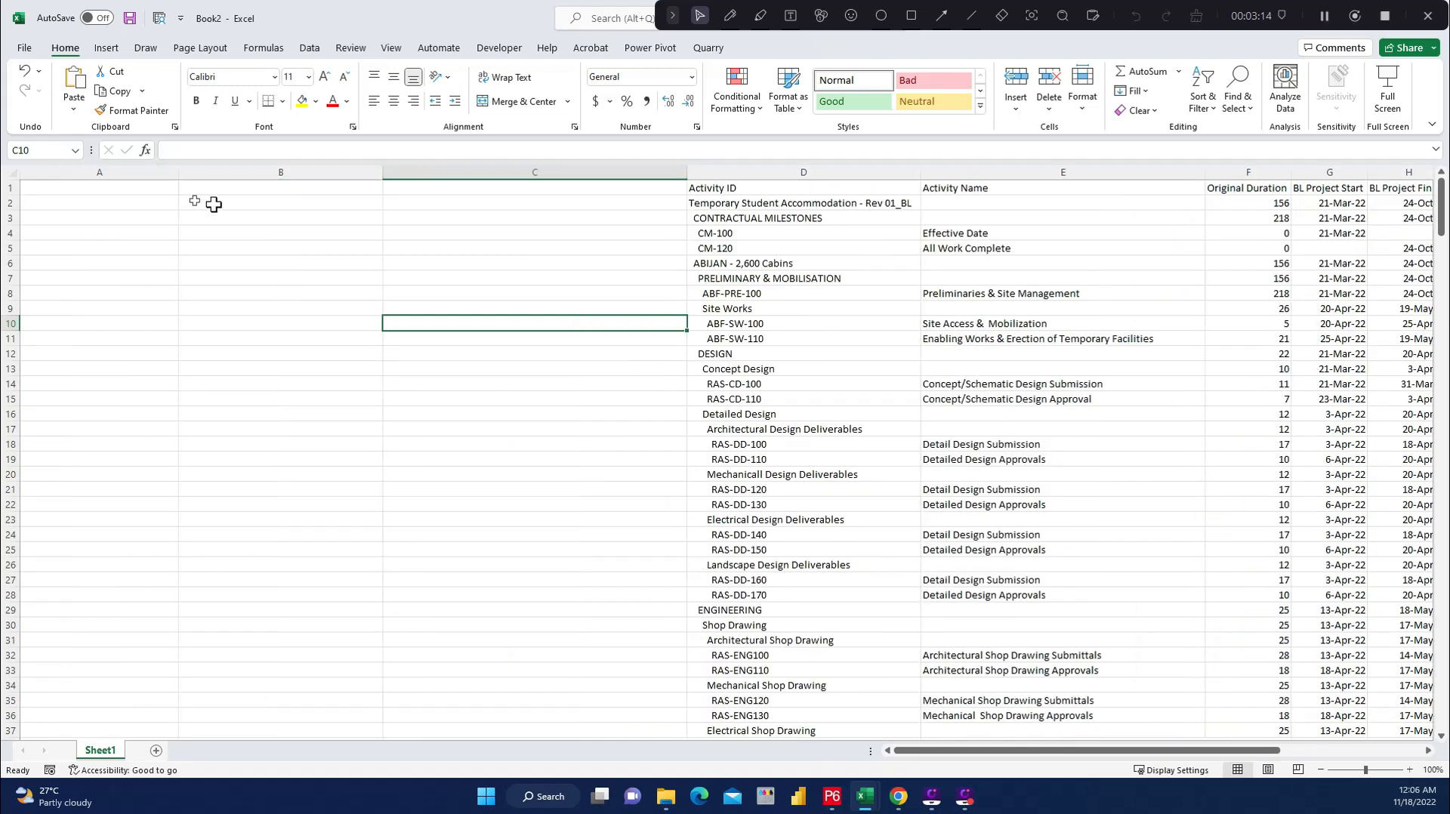
Enter the column headings Trim in A1, Search in B1 and Combine in C1.
left_click(502, 188)
type("S")
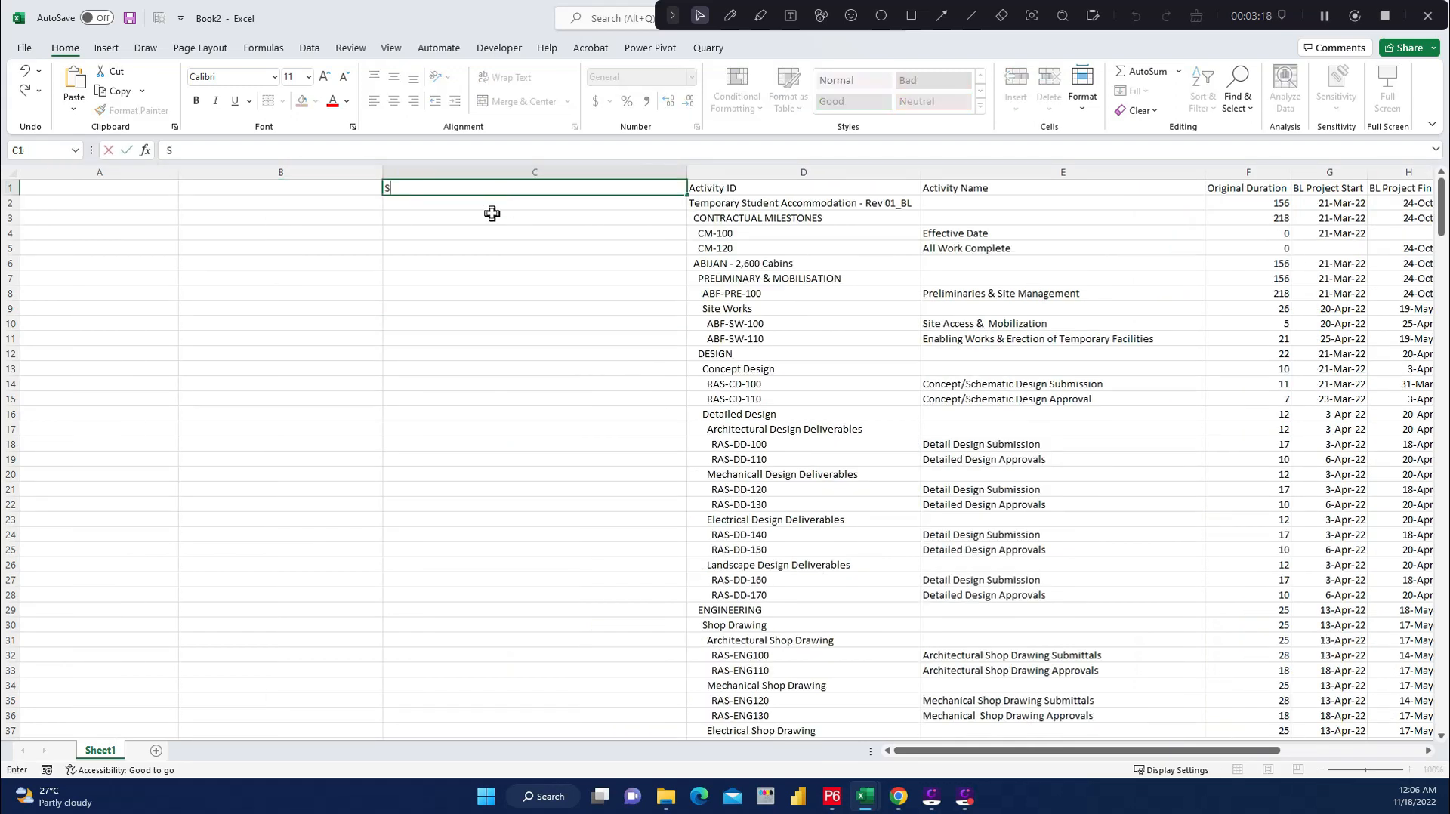
left_click(302, 187)
type("S")
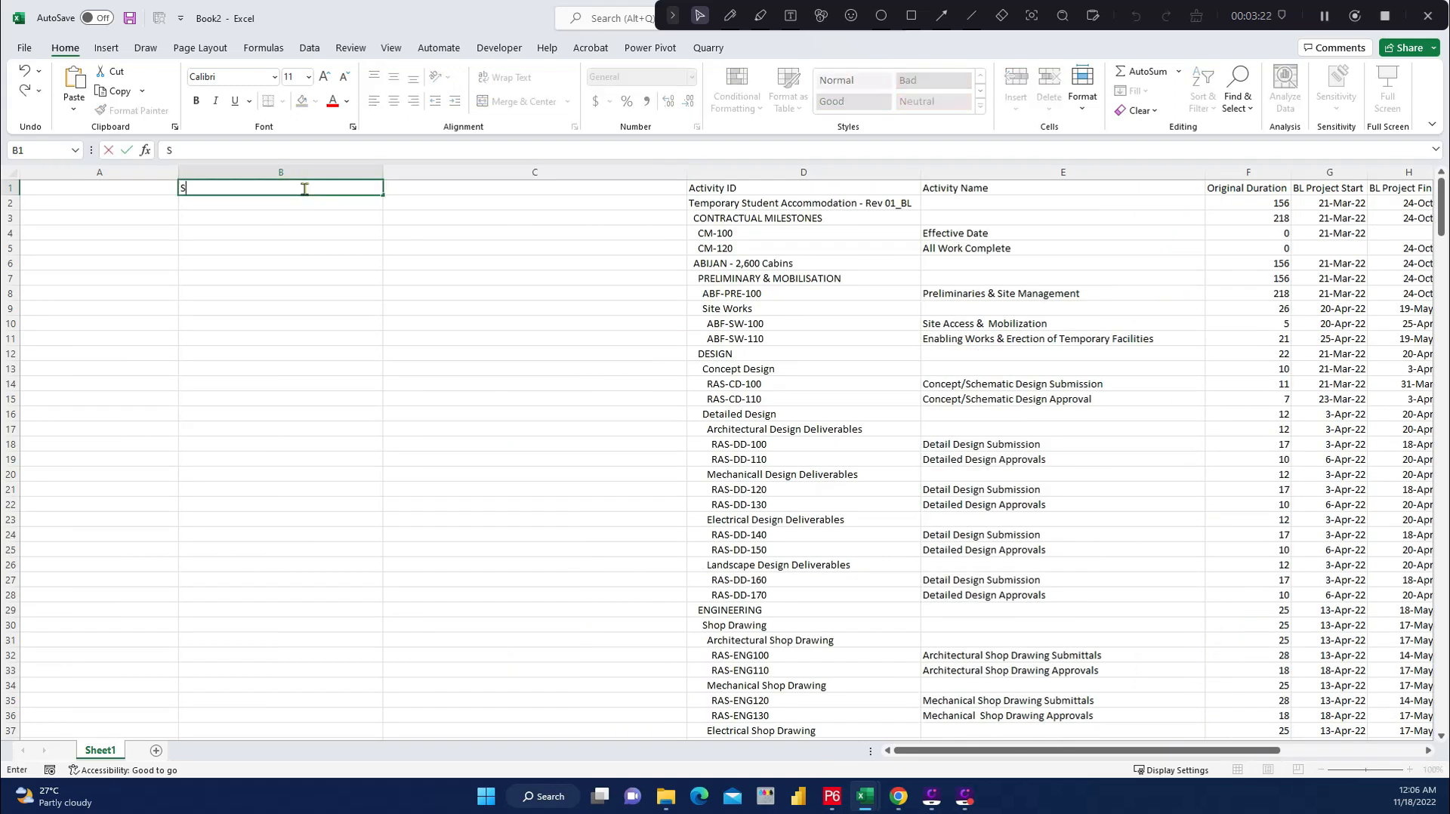
type("earch")
left_click(91, 189)
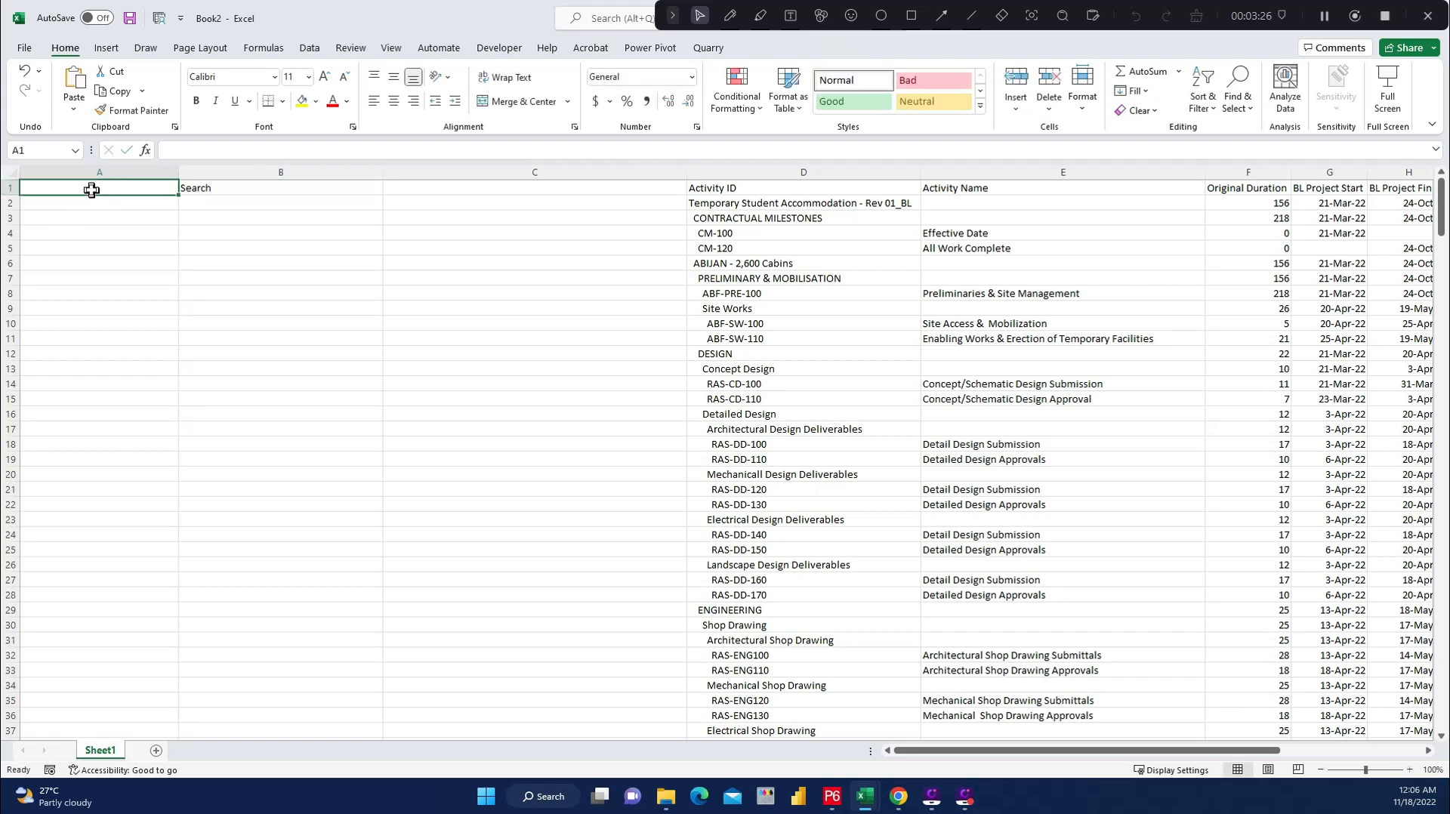
type("Trim")
left_click(537, 187)
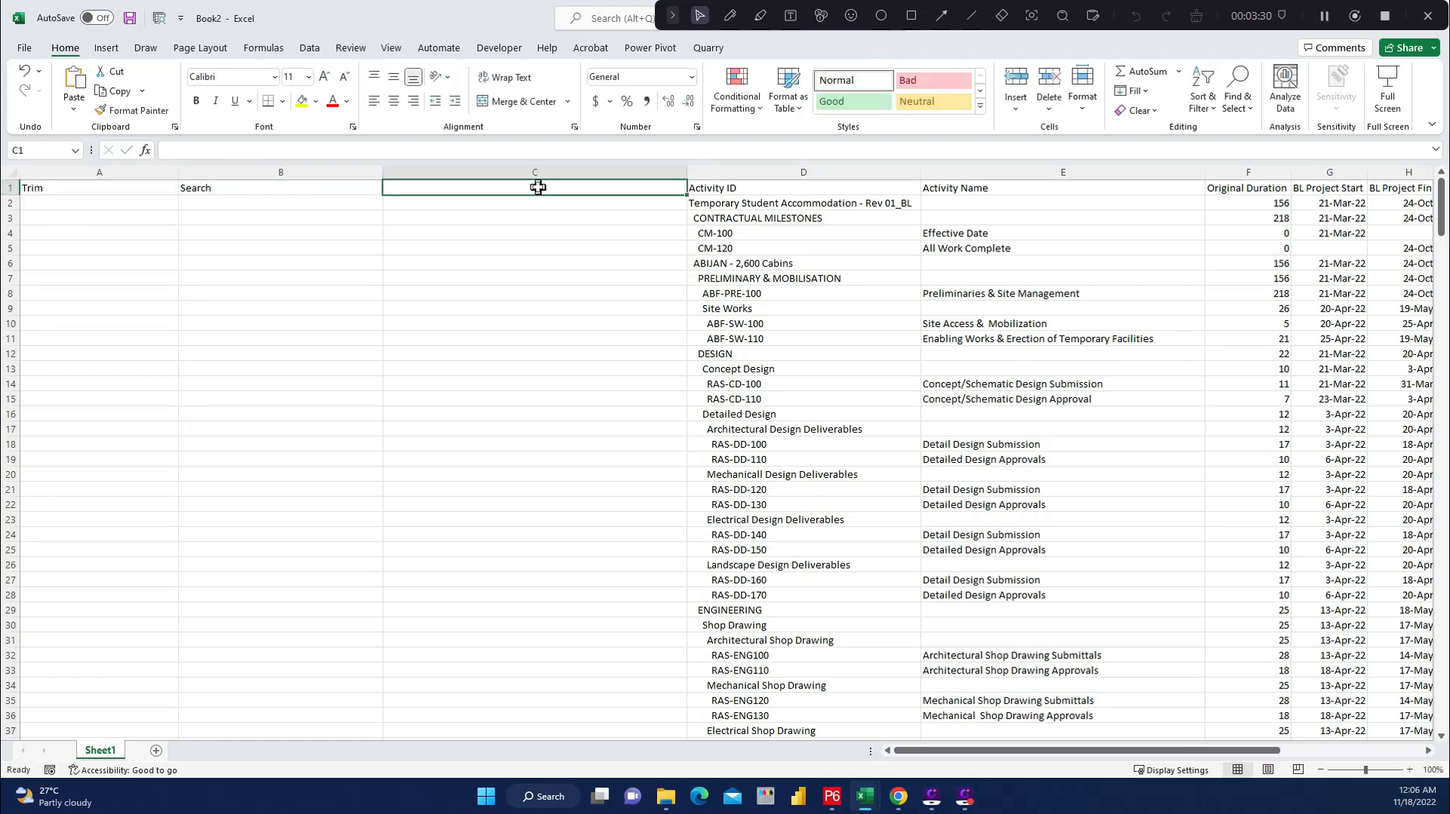
type("Com")
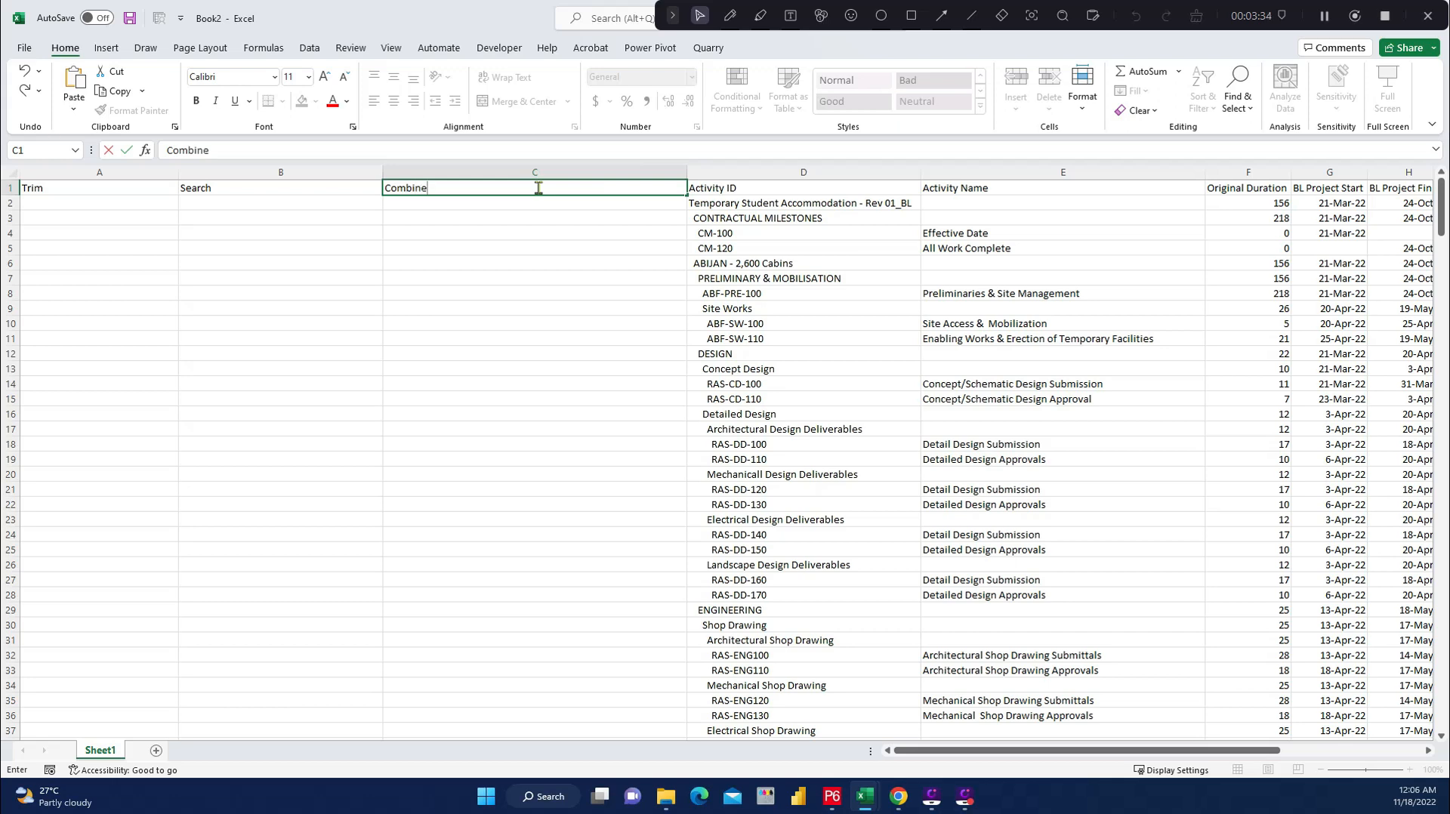
type("bine")
left_click(519, 321)
left_click(187, 186)
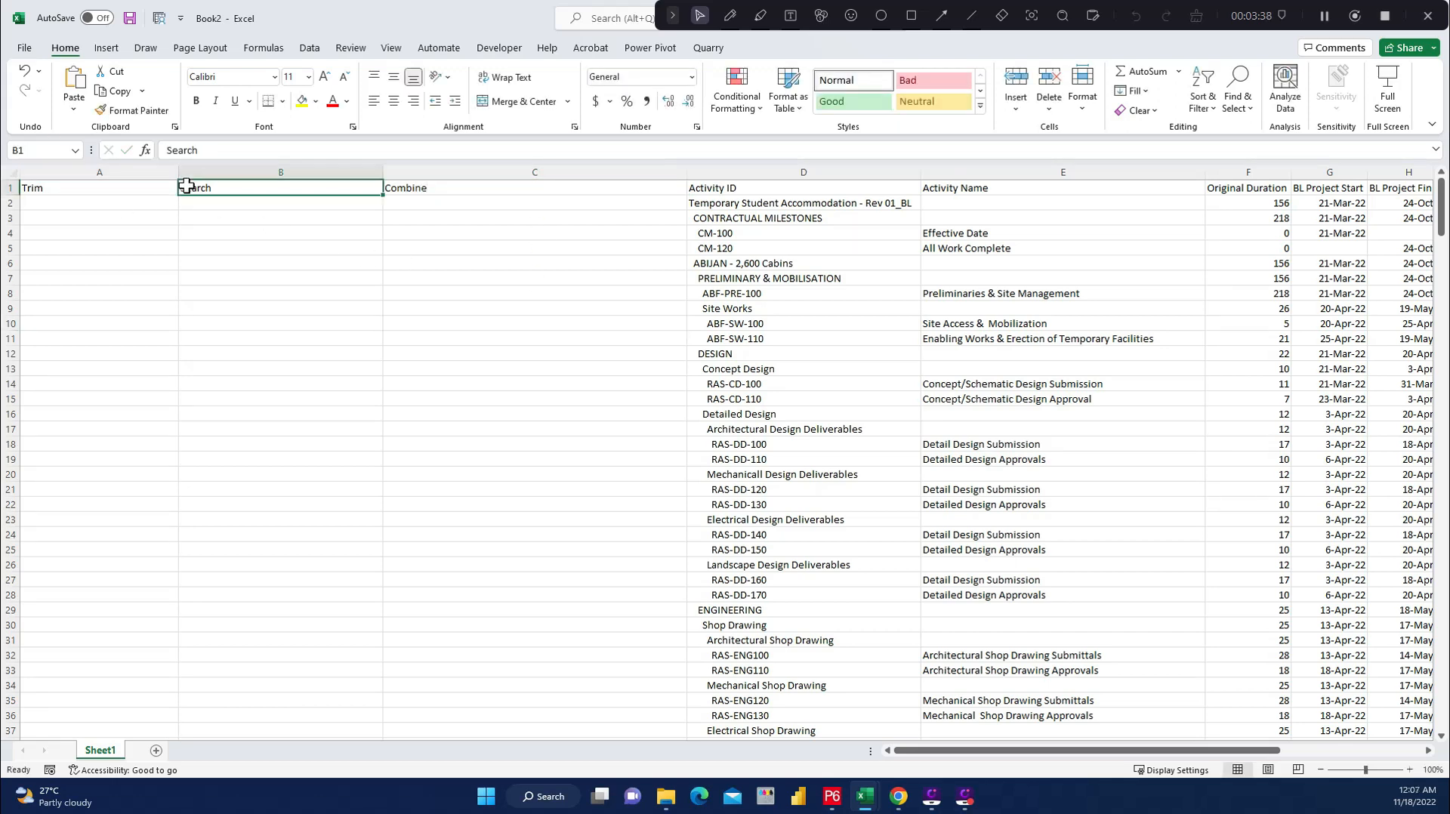
Enter the formula =TRIM(D2) in A2 to strip the extra spaces from the Activity ID text.
left_click(134, 201)
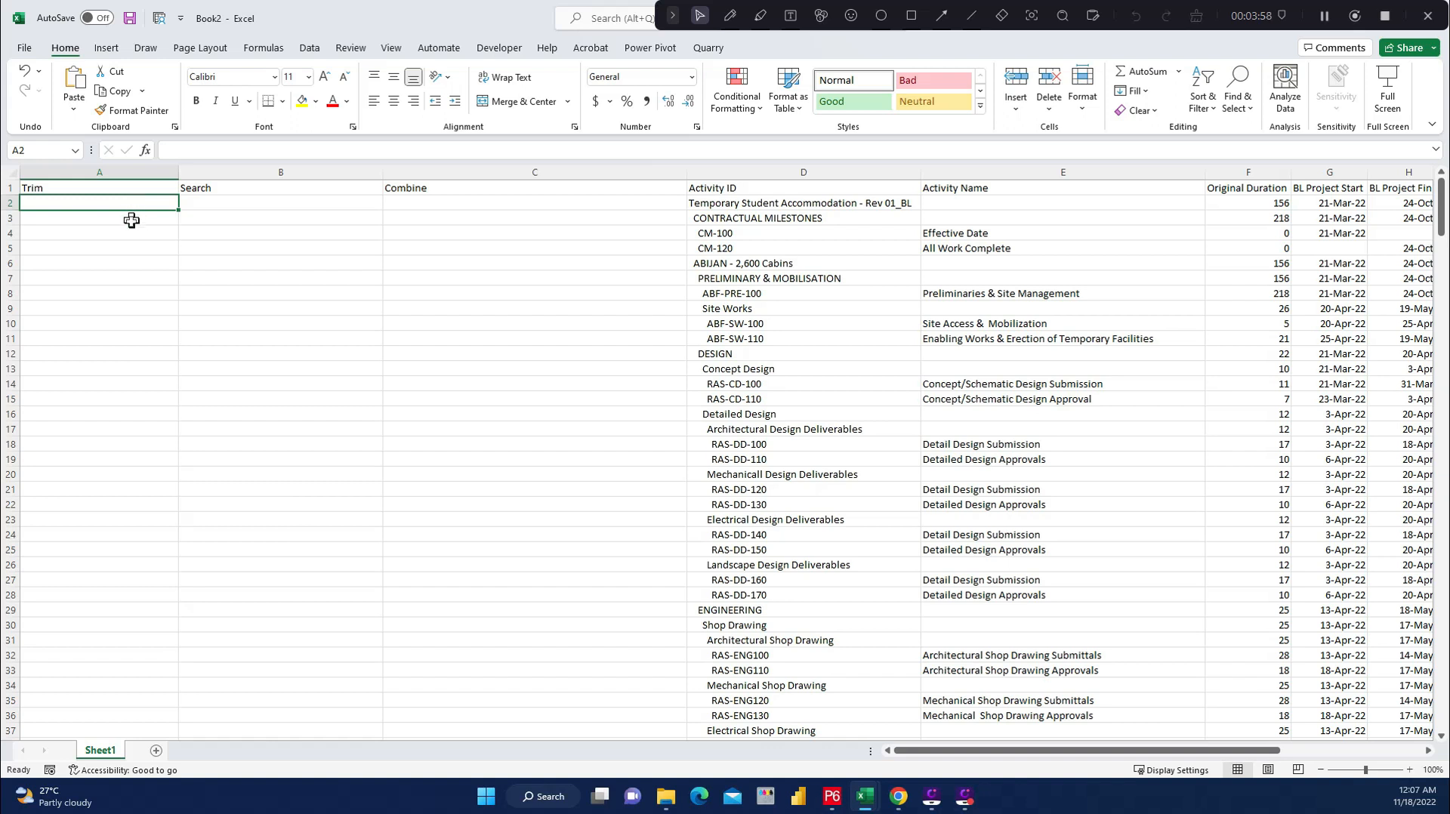
left_click(132, 218)
left_click(135, 204)
type("=trim")
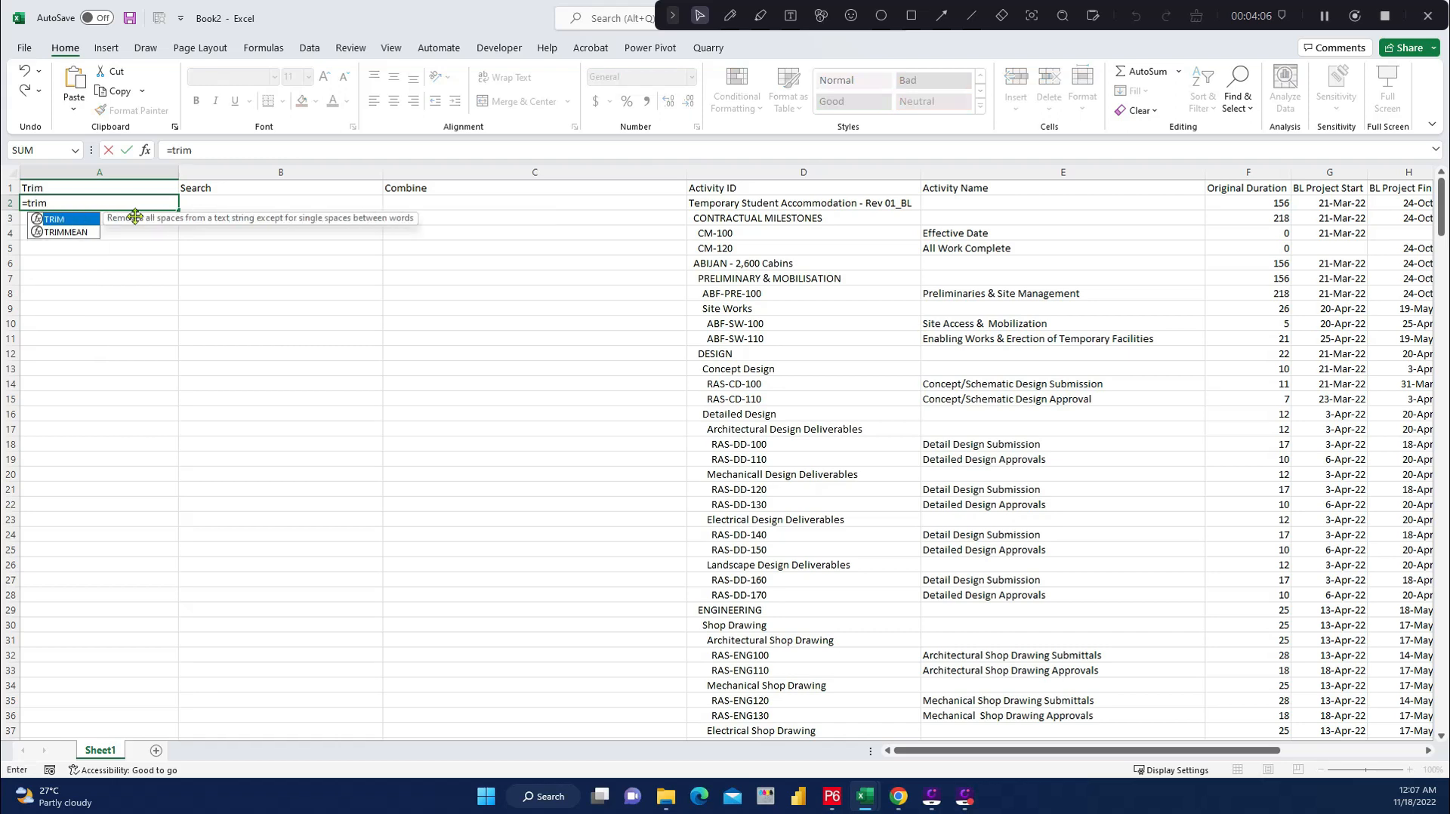
type("(")
left_click(752, 201)
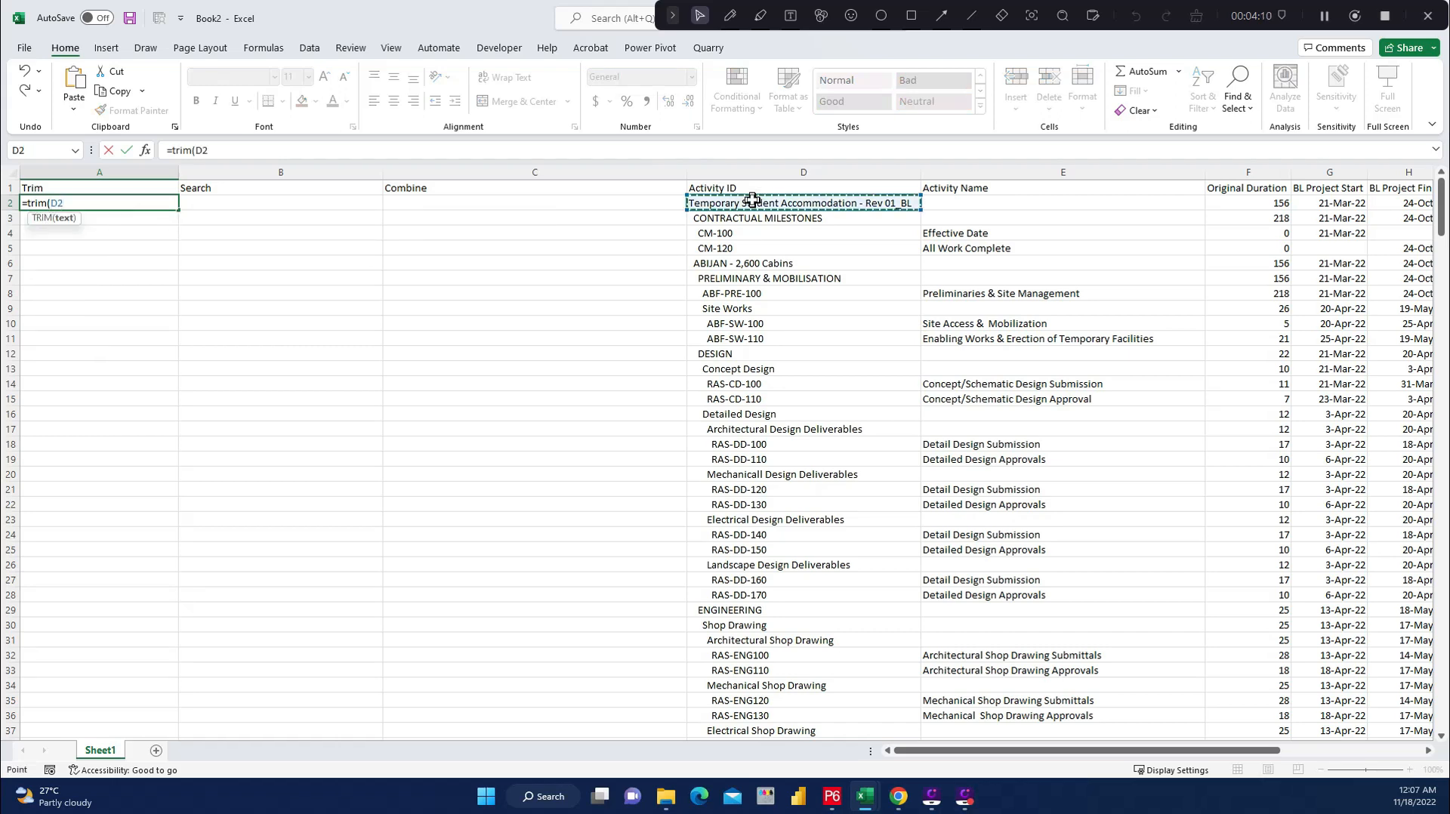
type(")")
key("Return")
Fill the TRIM formula down column A for all schedule rows and autofit the column's width.
left_click_drag(179, 173, 236, 173)
left_click(226, 204)
double_click(236, 210)
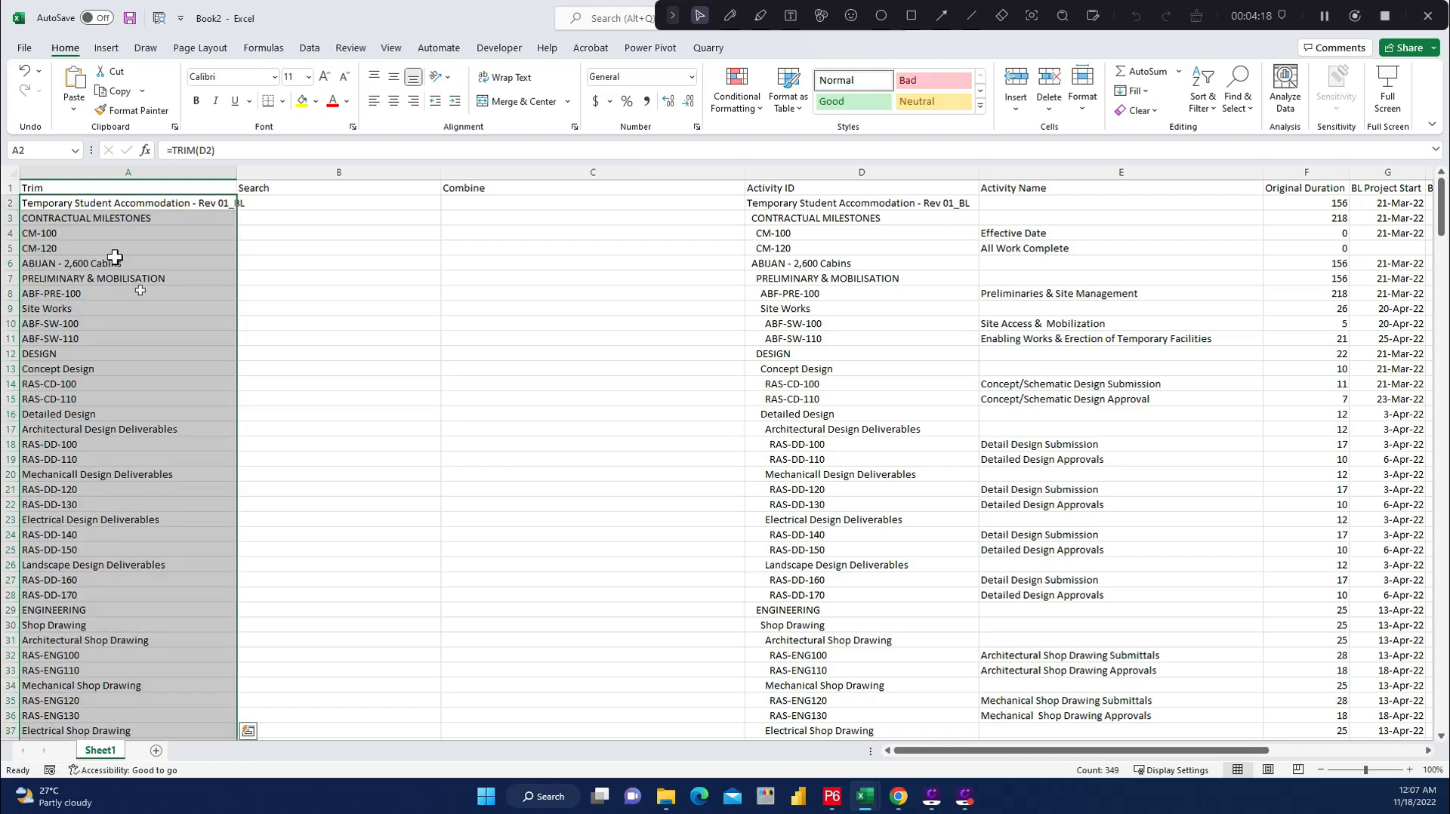
scroll(21, 604, "down", 3)
scroll(83, 533, "up", 3)
double_click(237, 171)
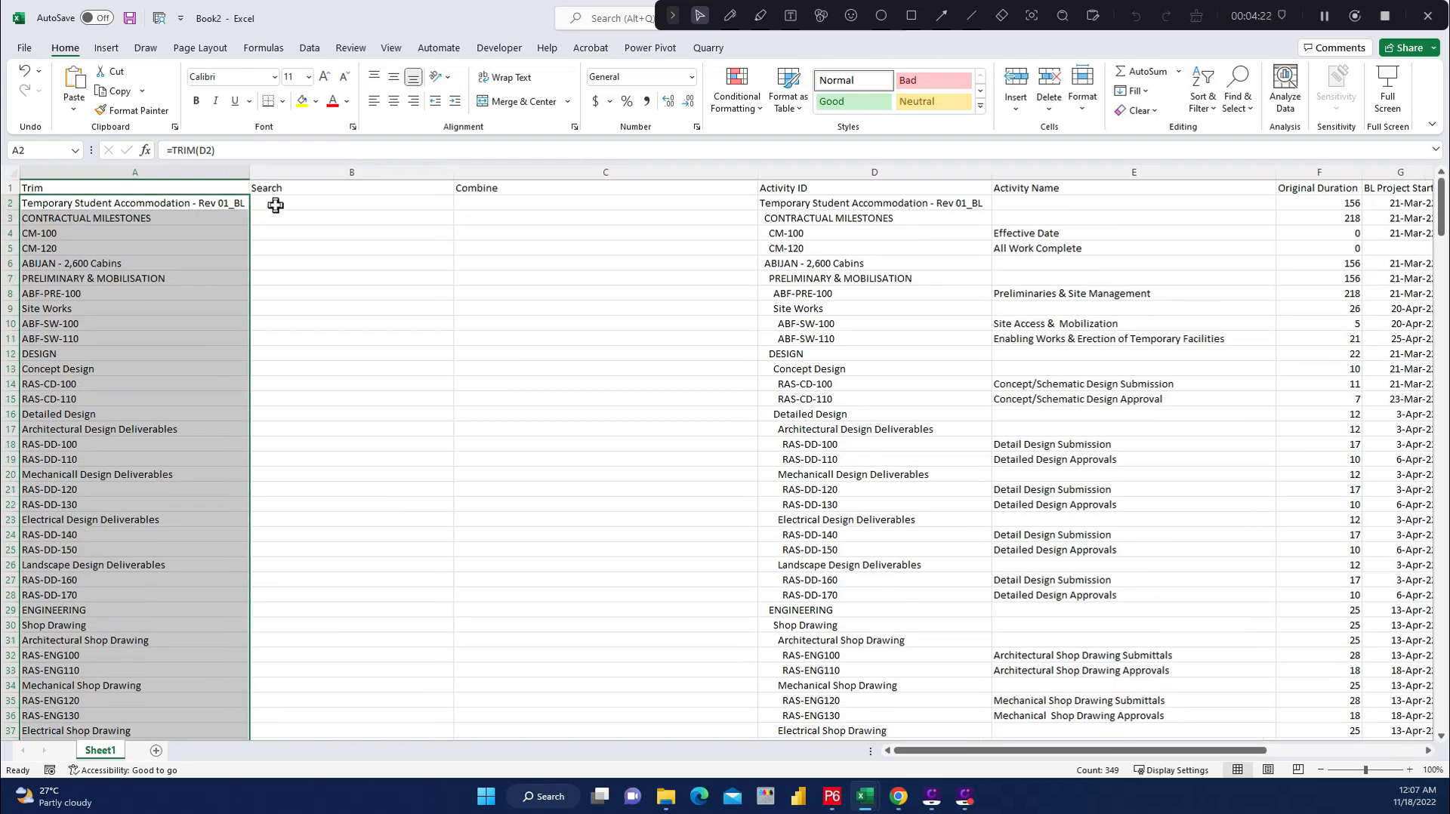
Enter =SEARCH($A2,$D2) in B2 and fill it down the Search column for all schedule rows.
left_click(273, 204)
type("=se")
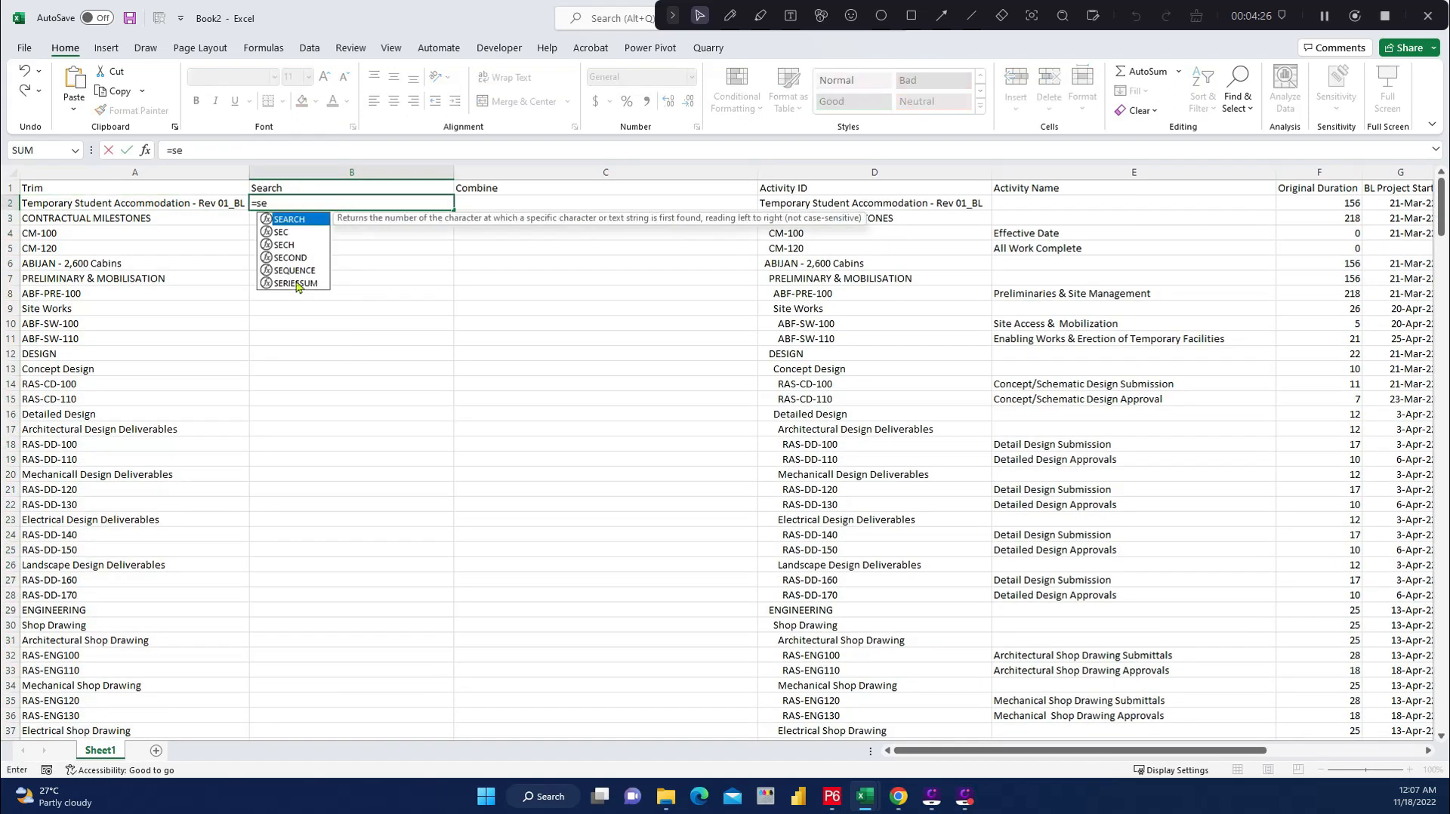
type("arch(")
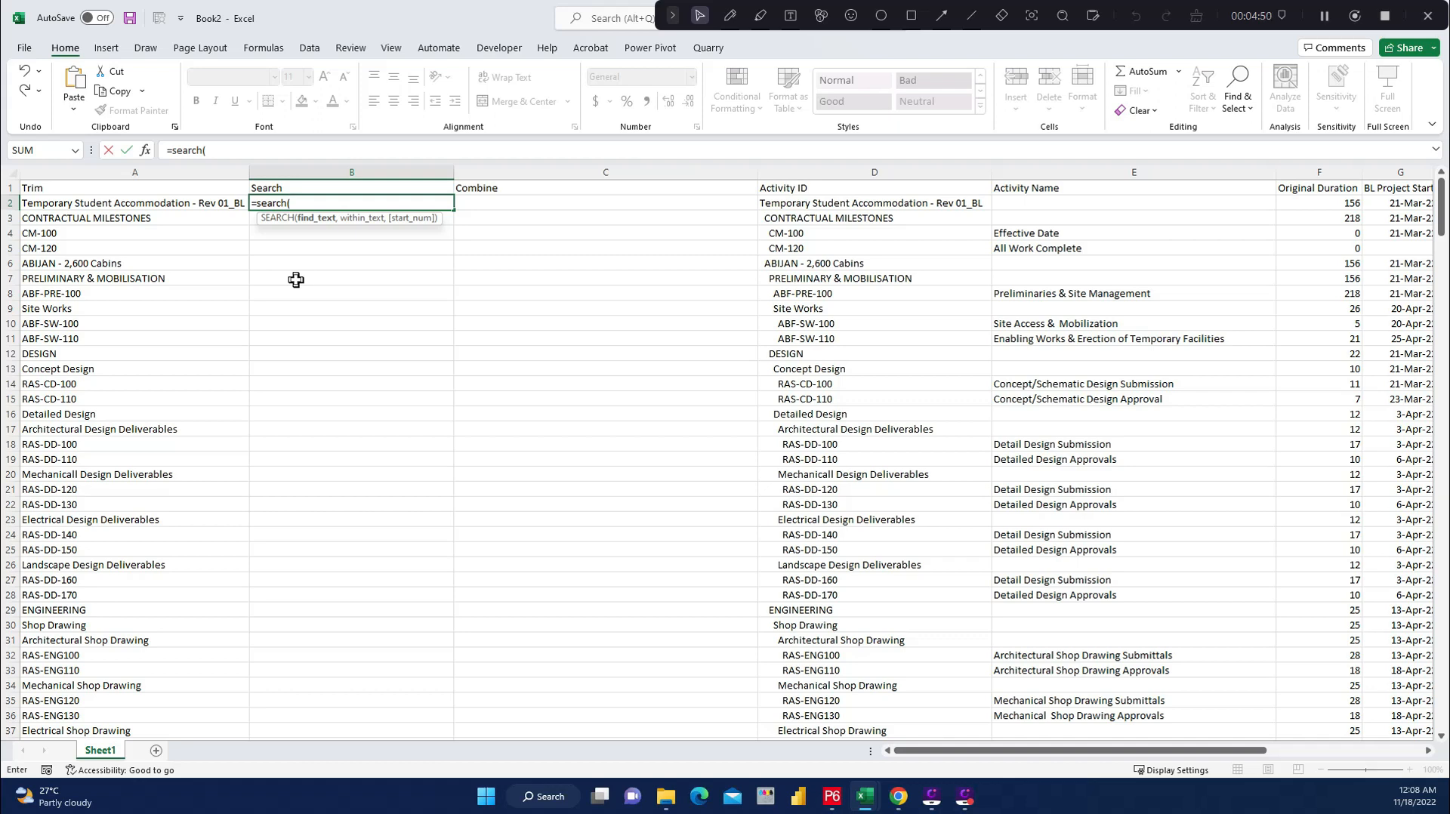
left_click(154, 203)
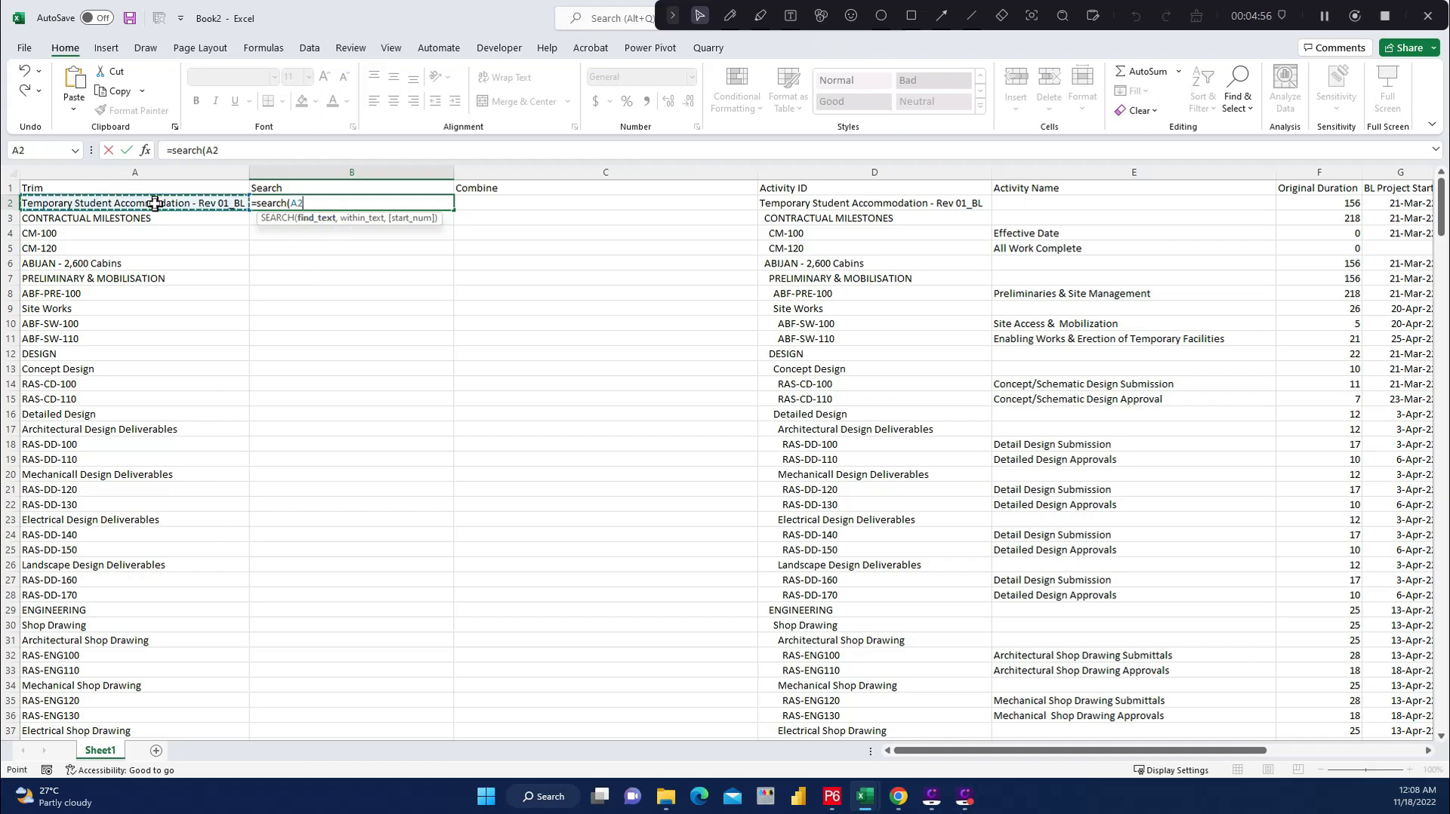
left_click(290, 203)
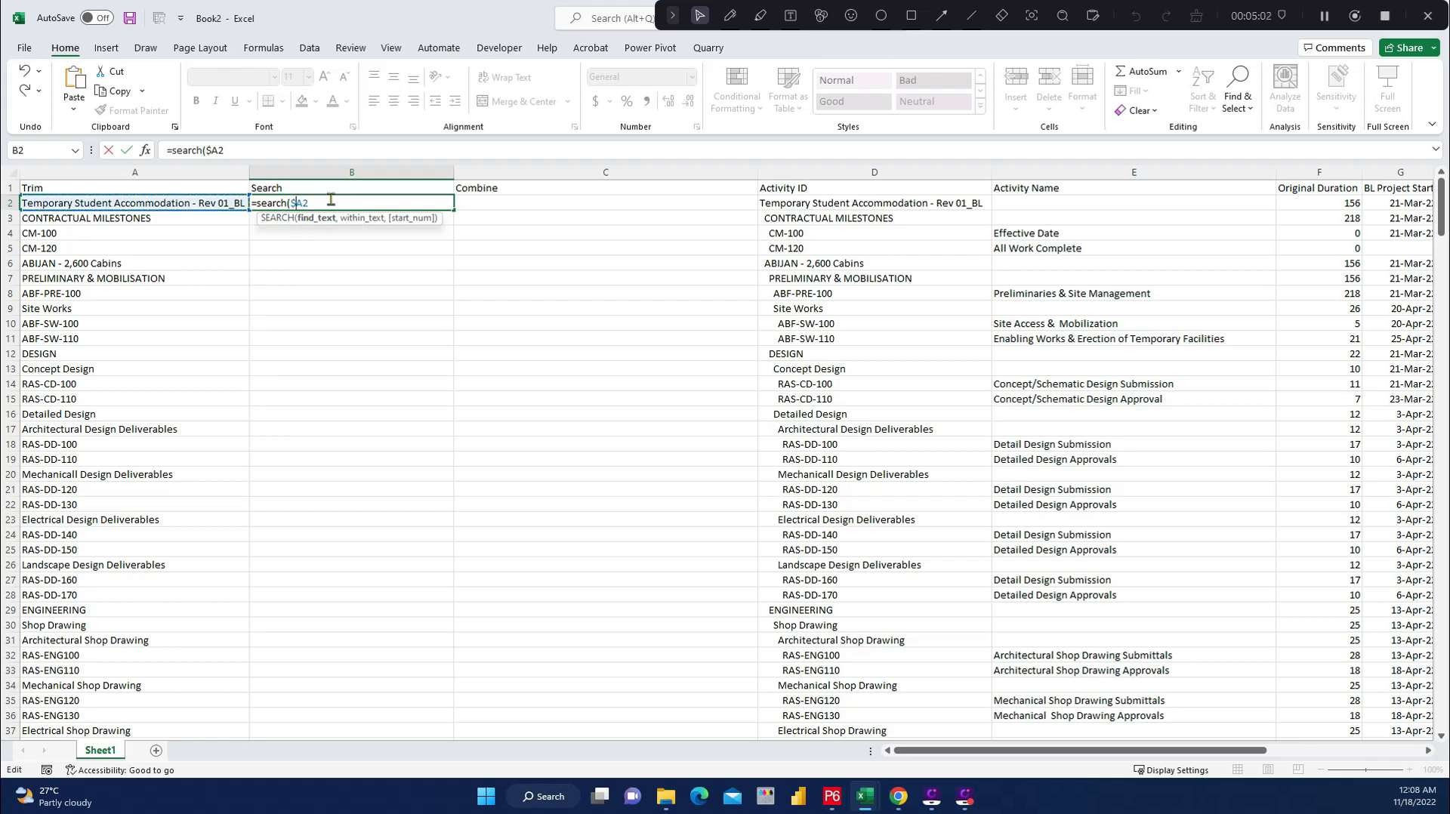
type(")")
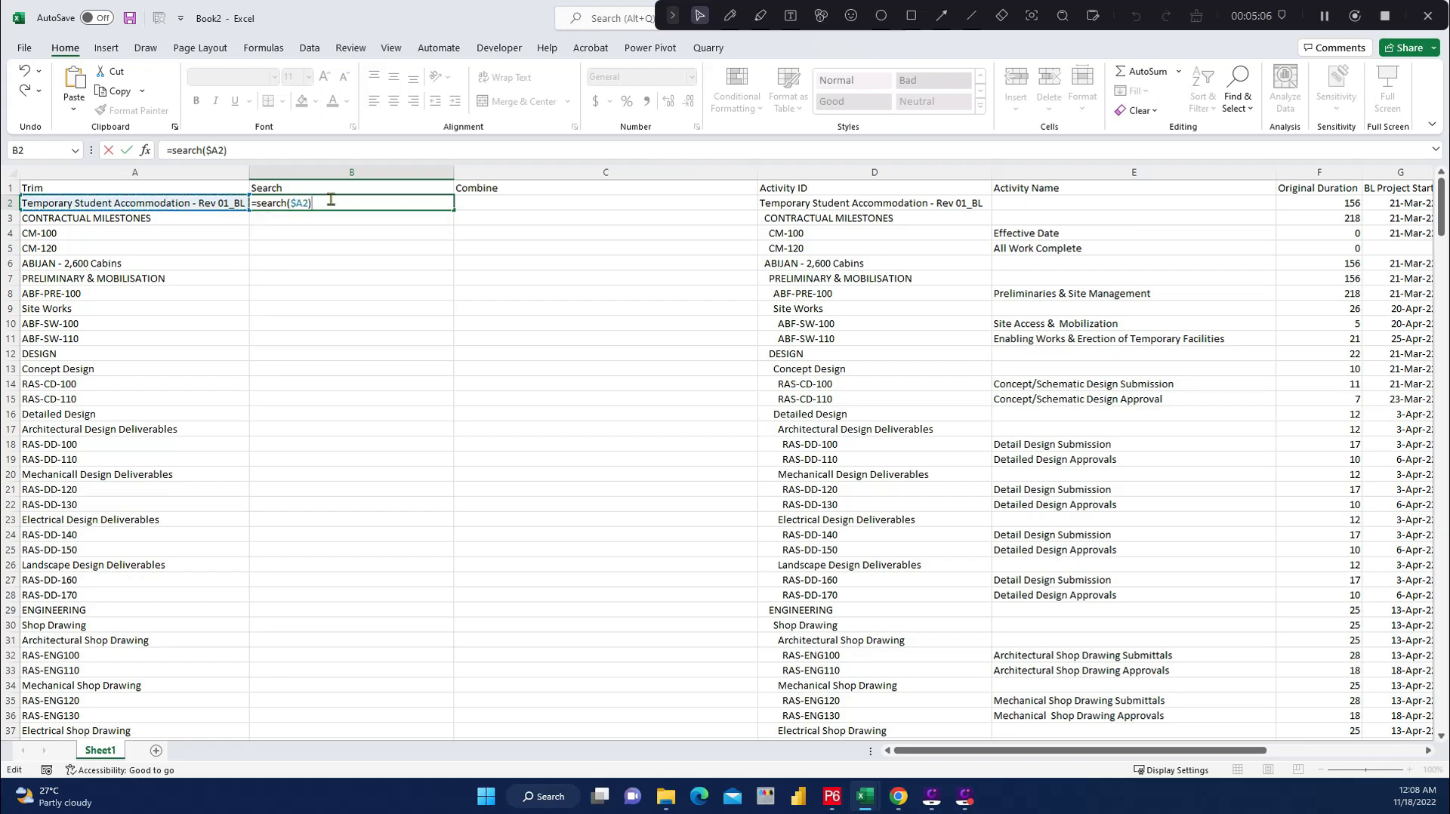
key("BackSpace")
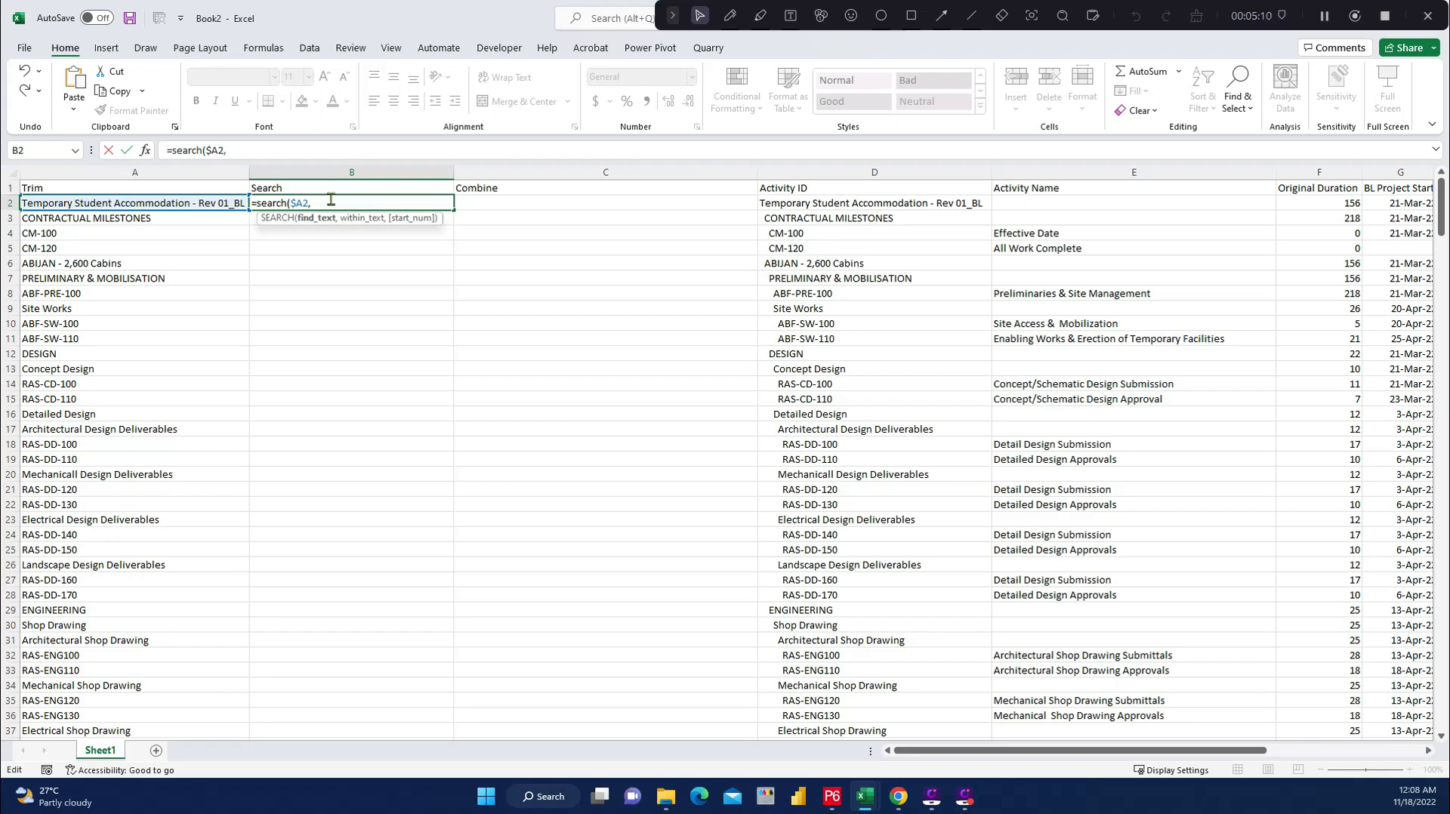
type(",")
left_click(831, 204)
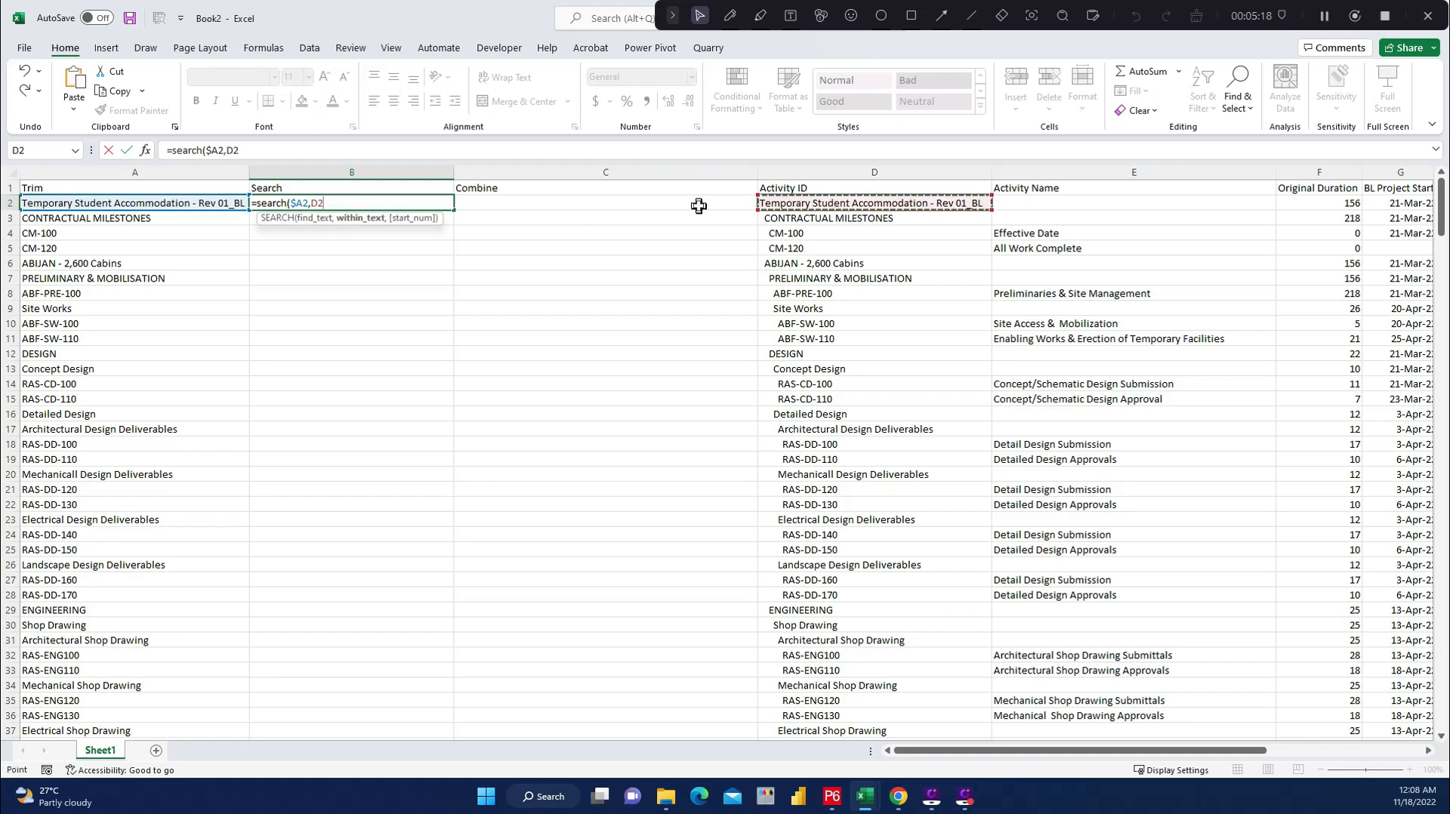
left_click(312, 204)
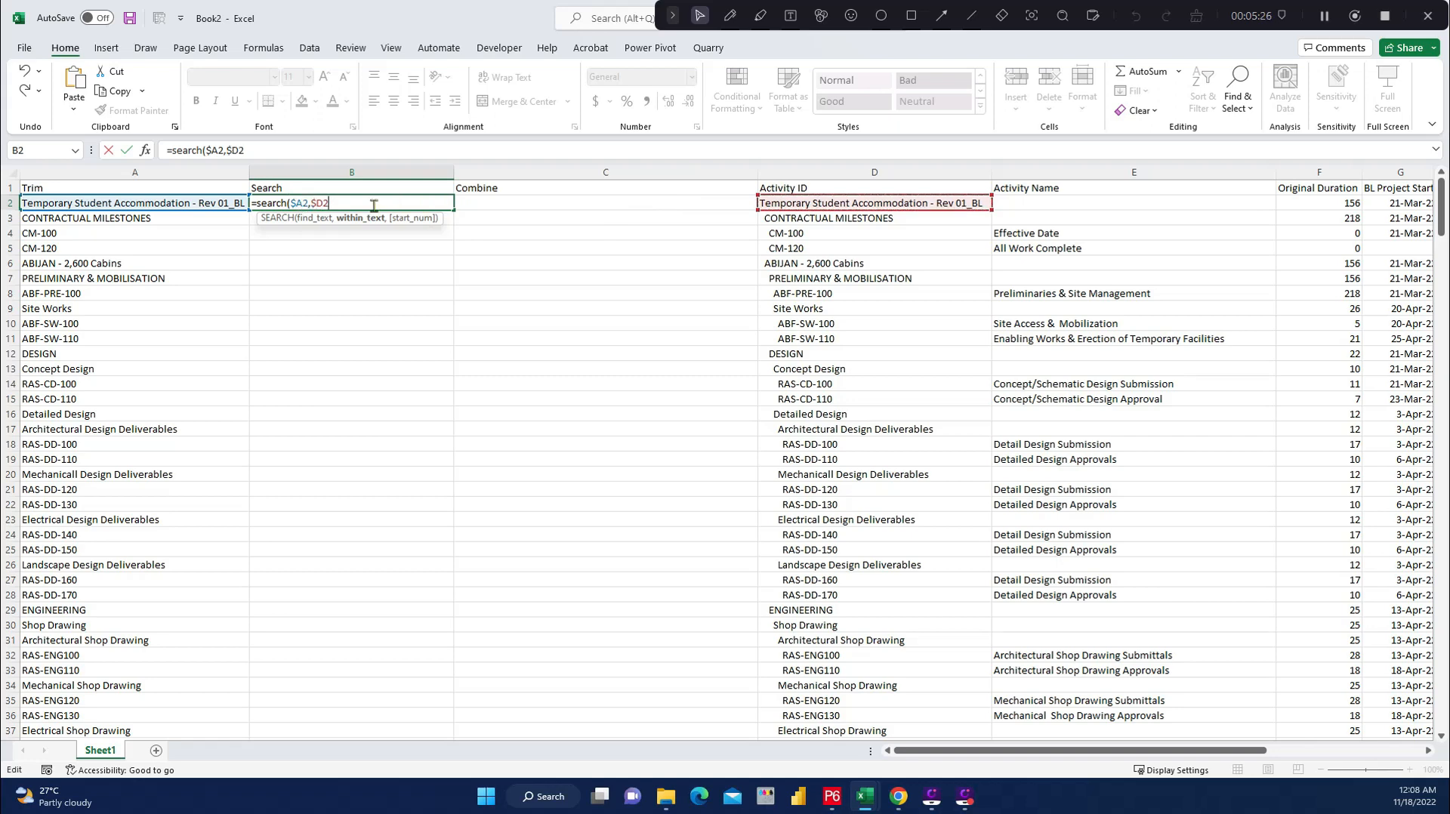
key("Return")
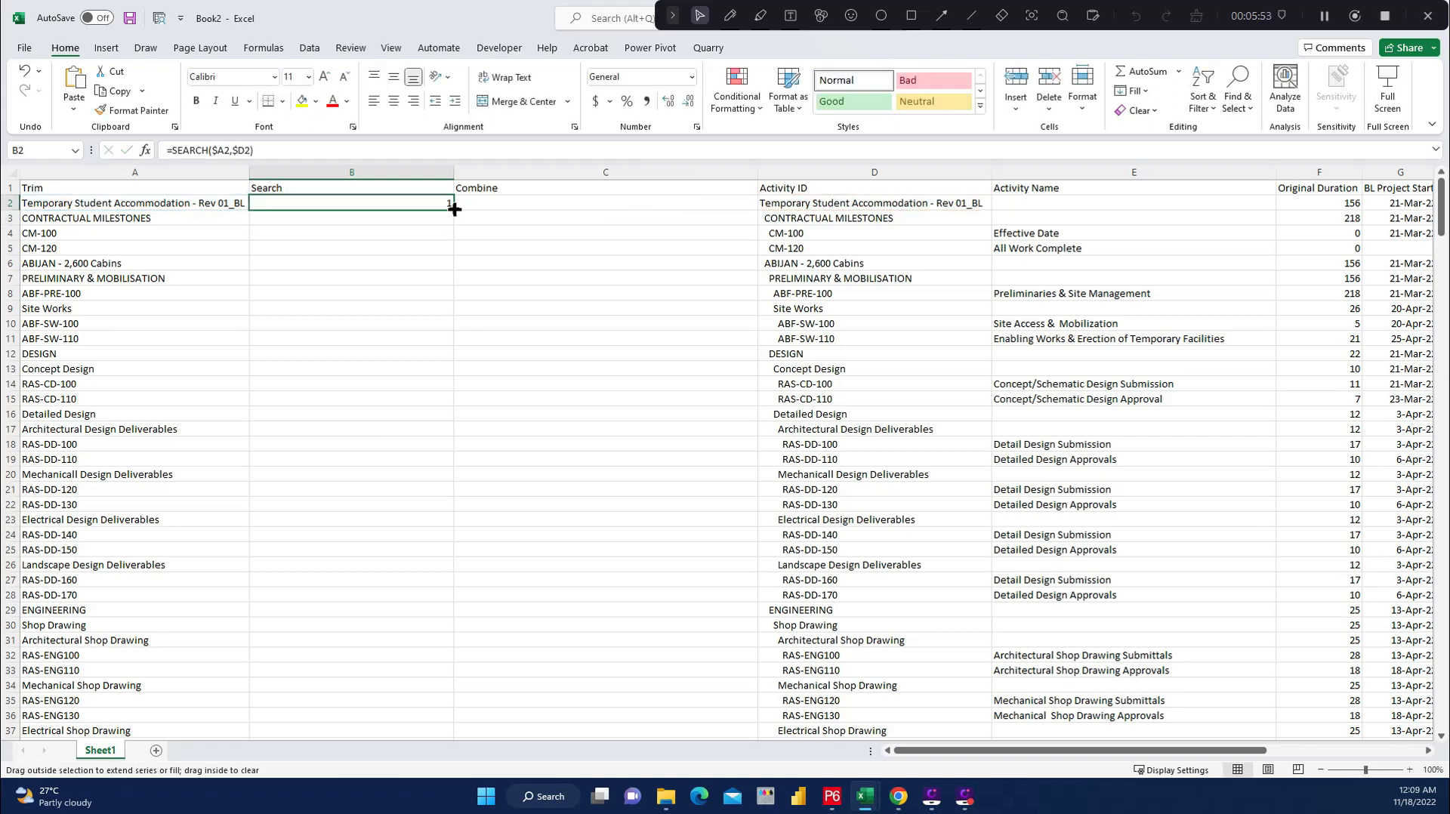
double_click(452, 210)
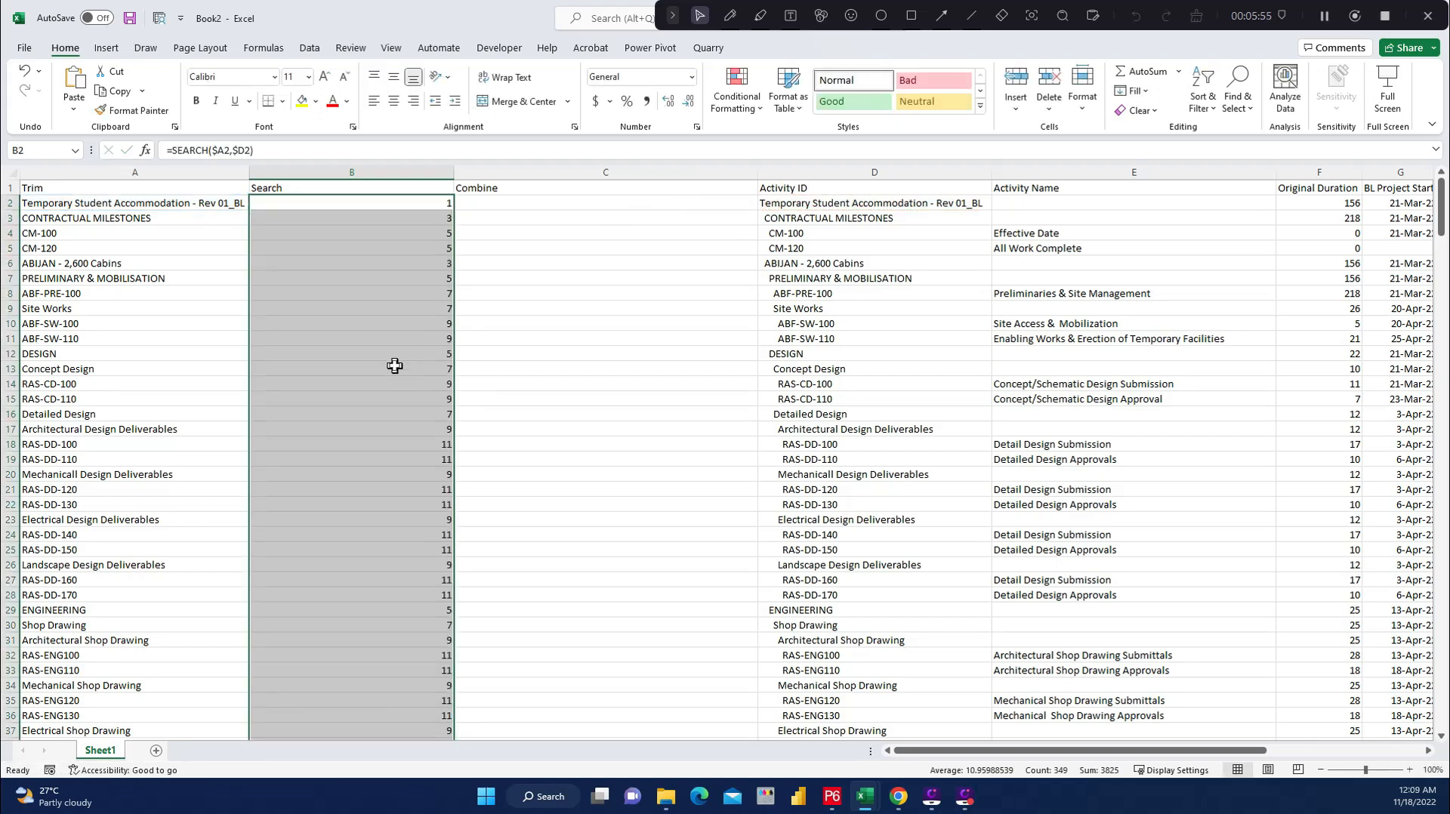
Compare the Trim, Search and Activity ID cells of row 3 to examine how the search position relates to the leading spaces.
left_click(190, 219)
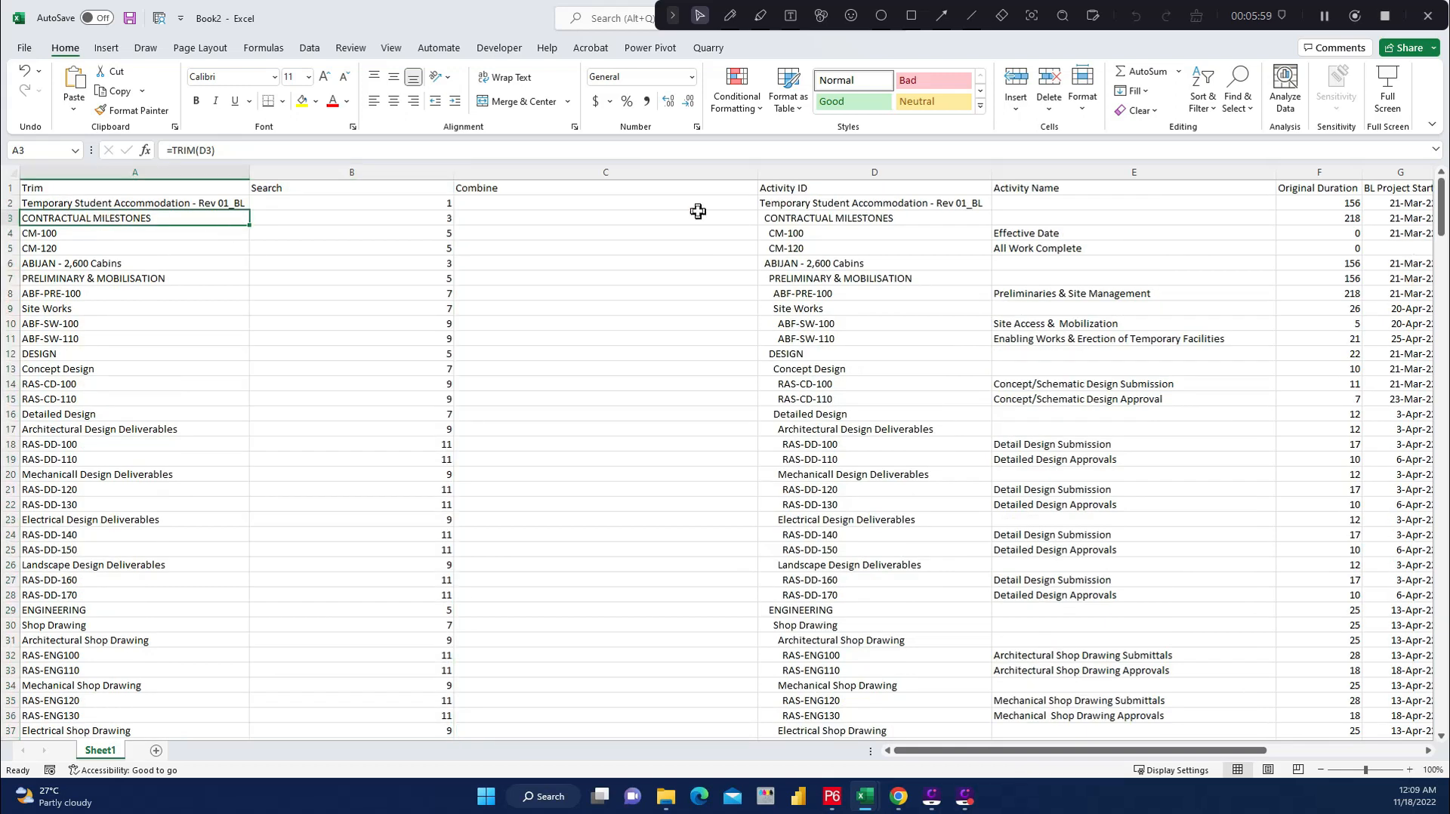
left_click(425, 219)
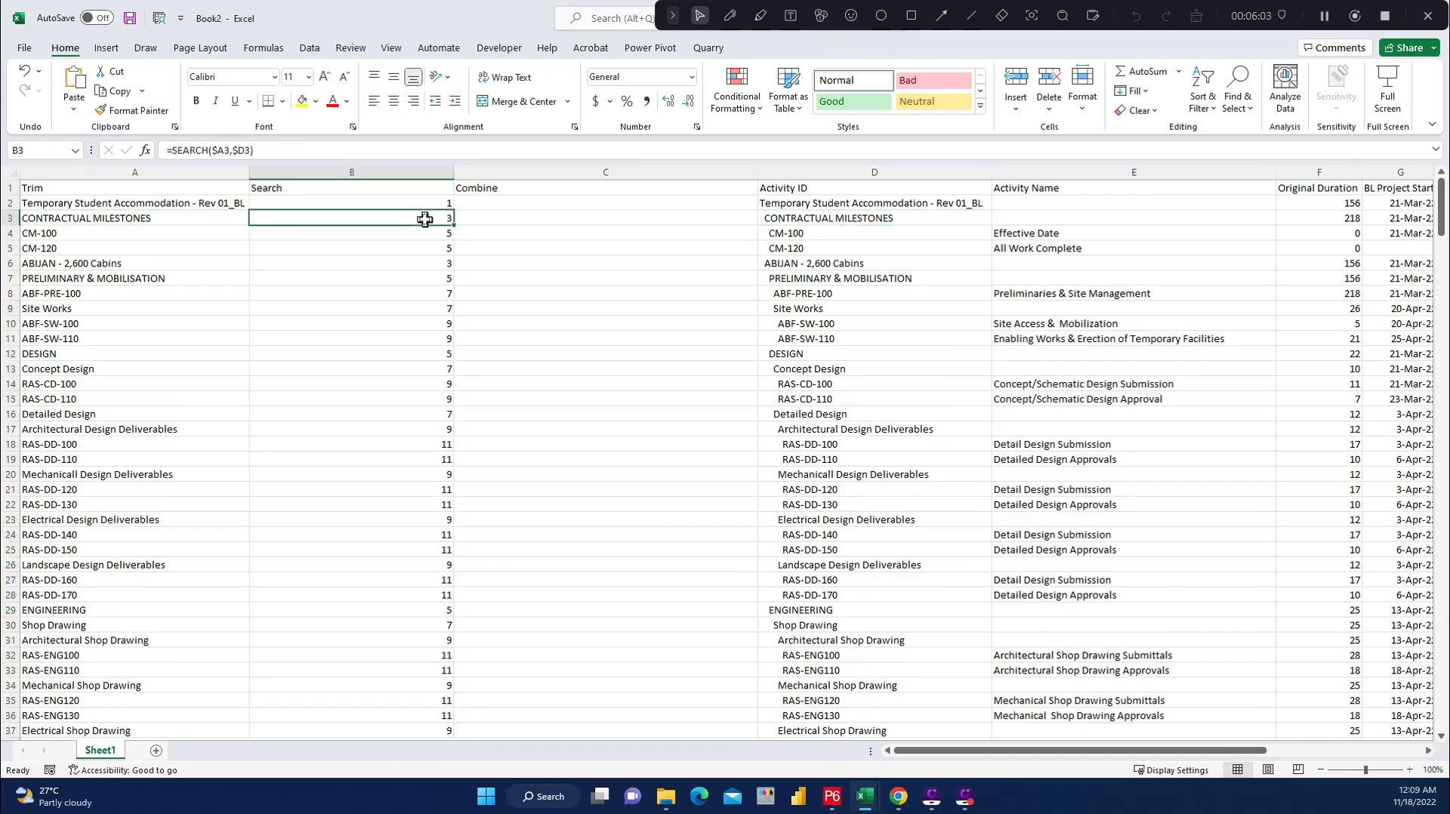
left_click(765, 220)
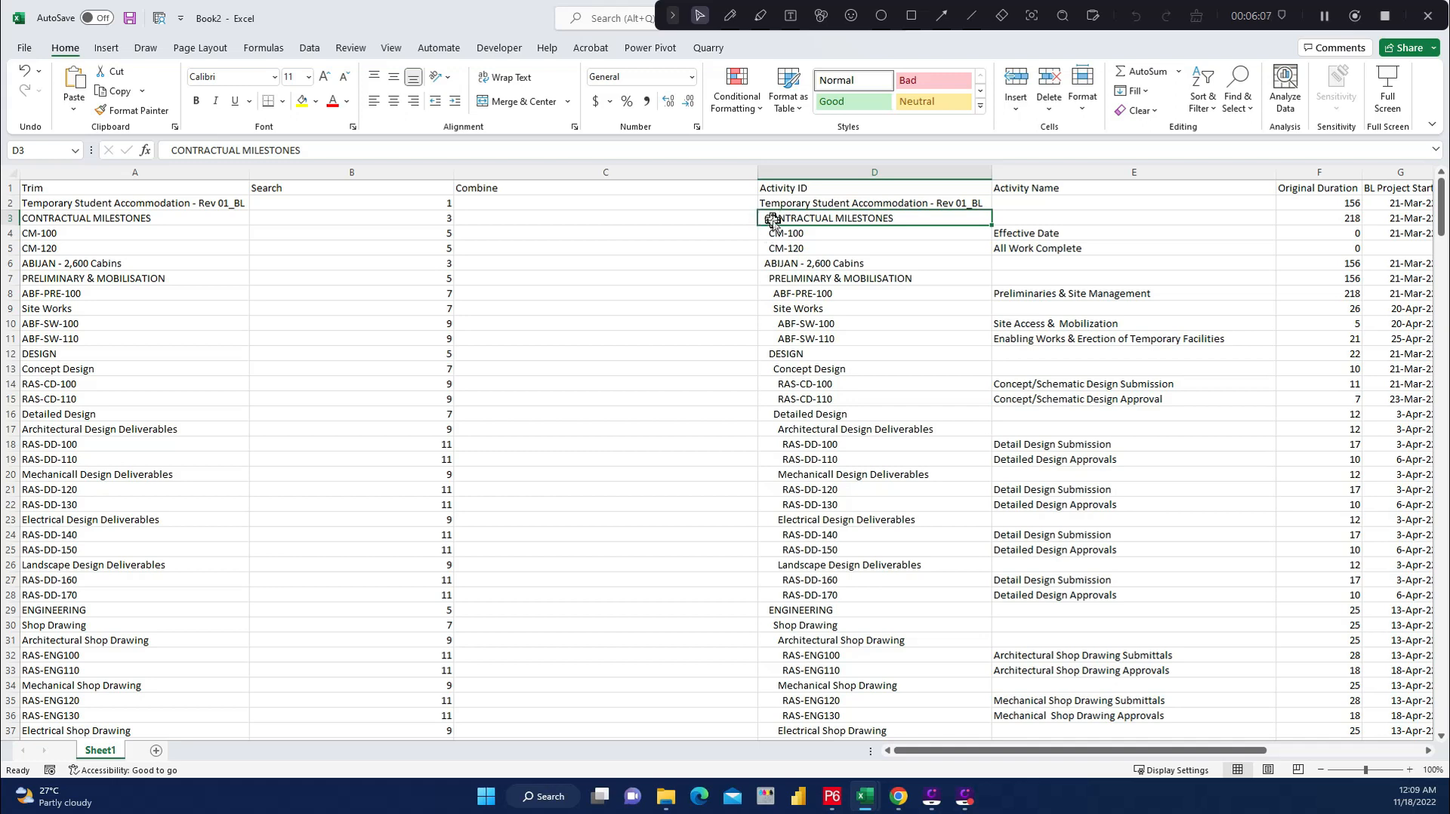
left_click(170, 150)
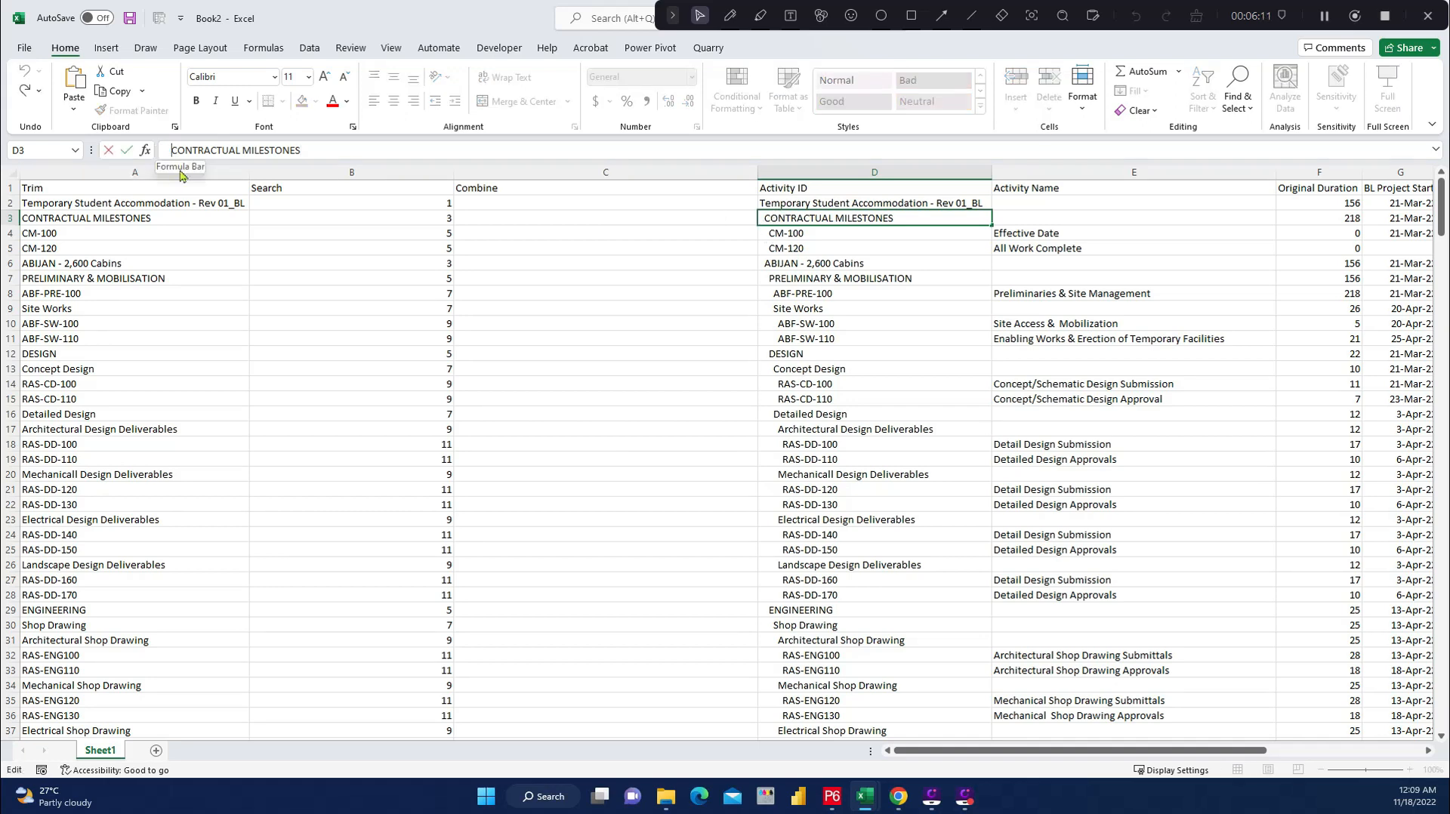
left_click(347, 217)
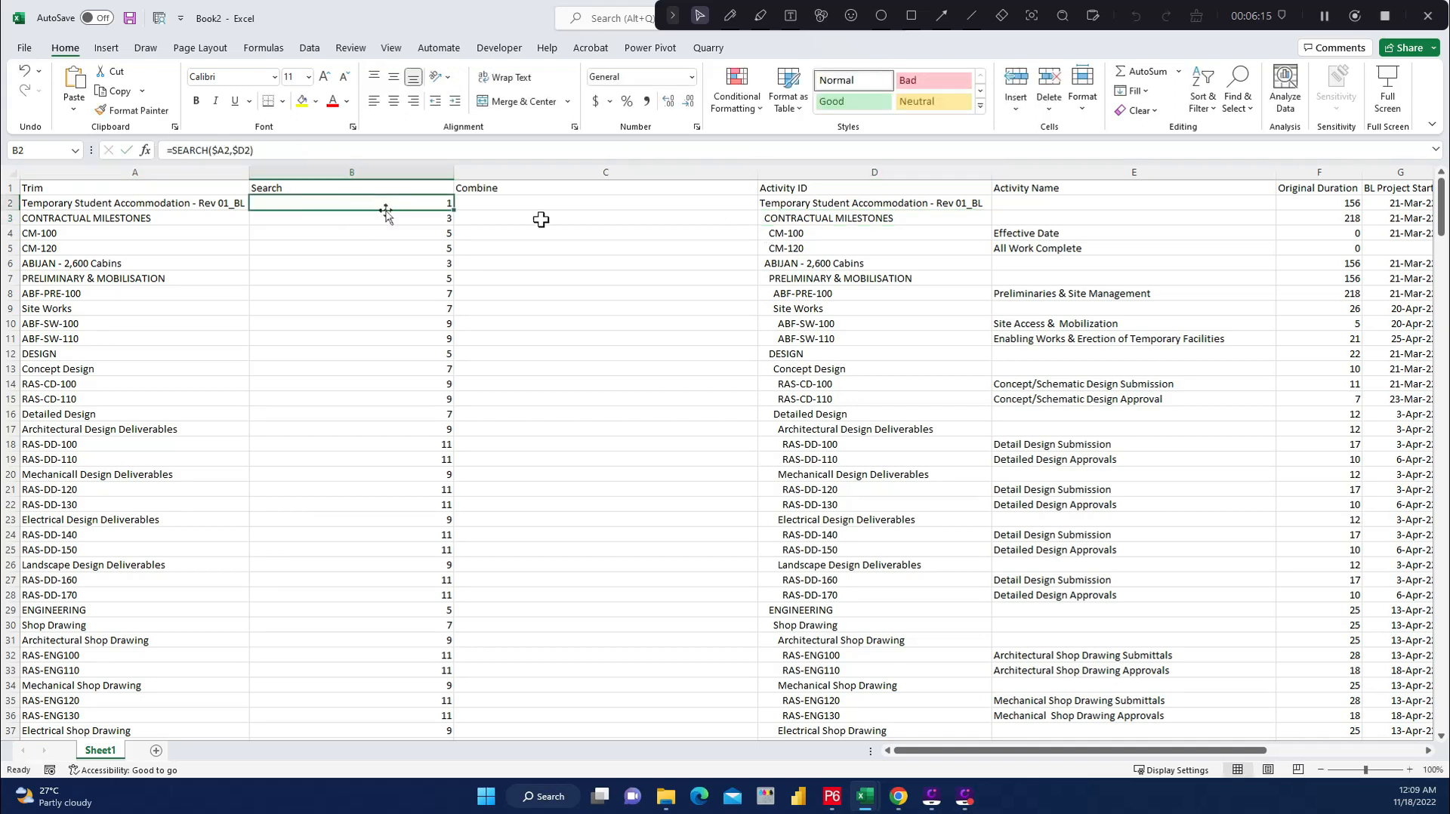
left_click(764, 219)
left_click(444, 217)
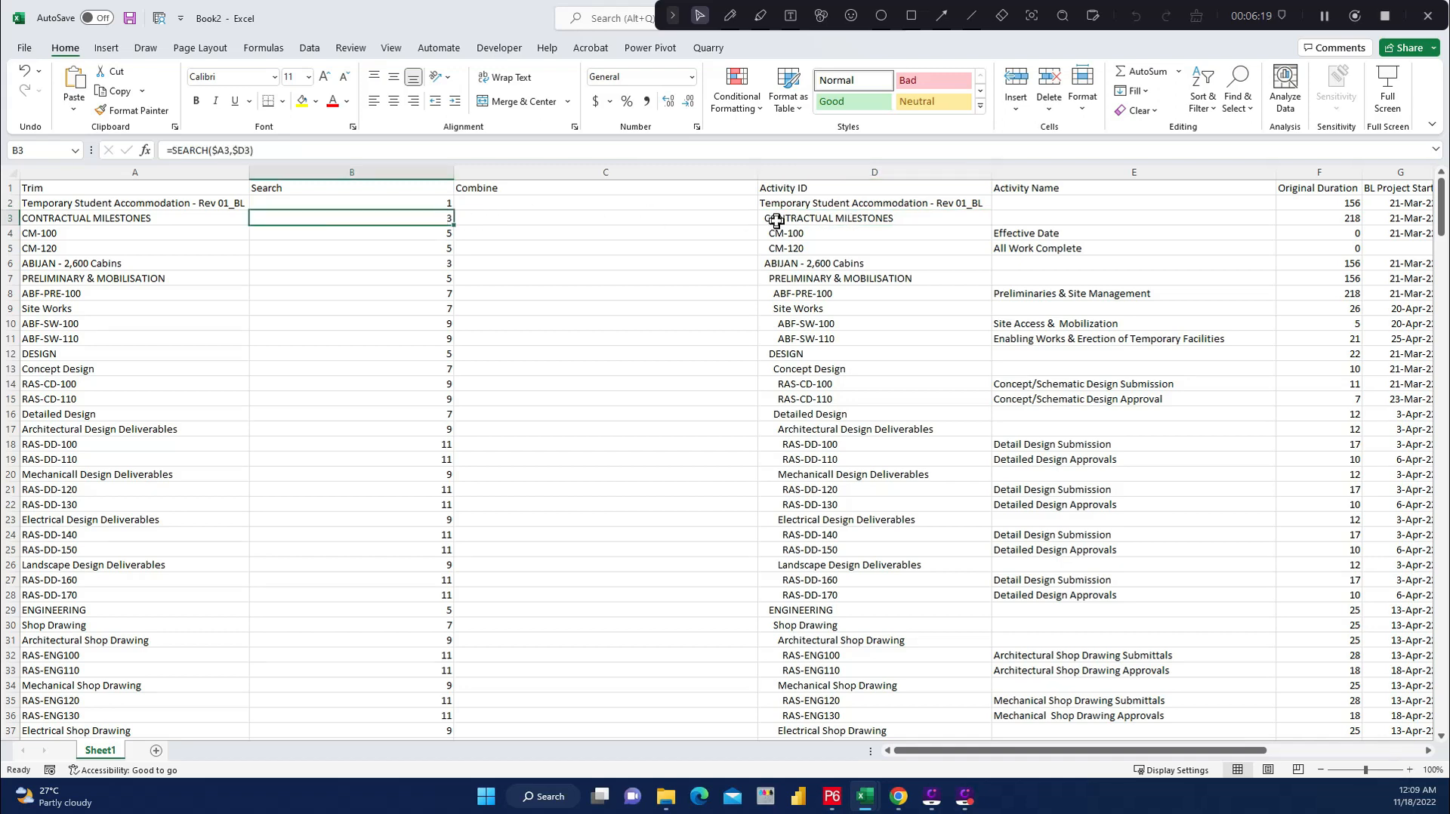
left_click(772, 219)
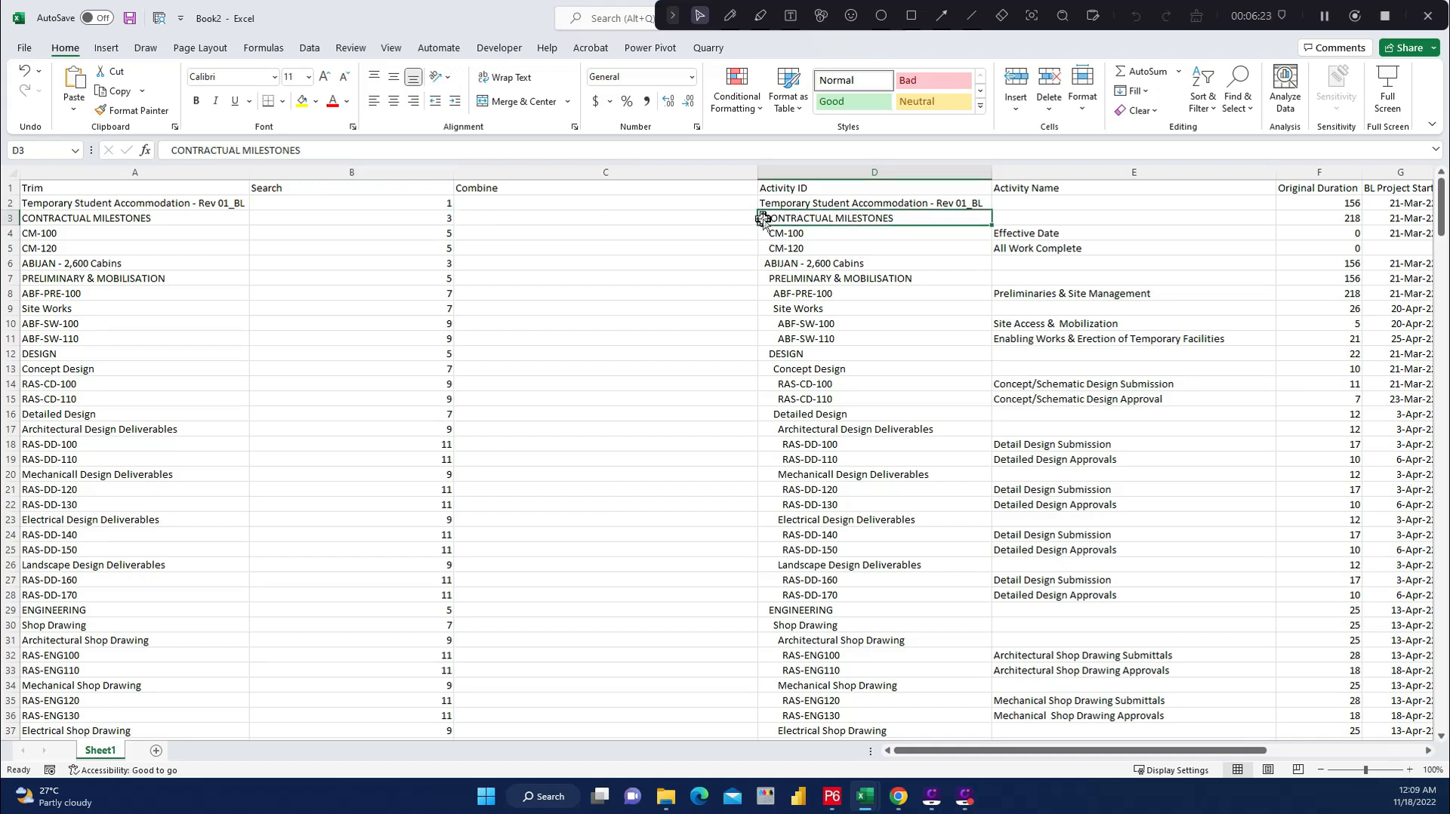
Change the B2 formula to =SEARCH($A2,$D2)-1 and refill it down the Search column.
left_click(419, 202)
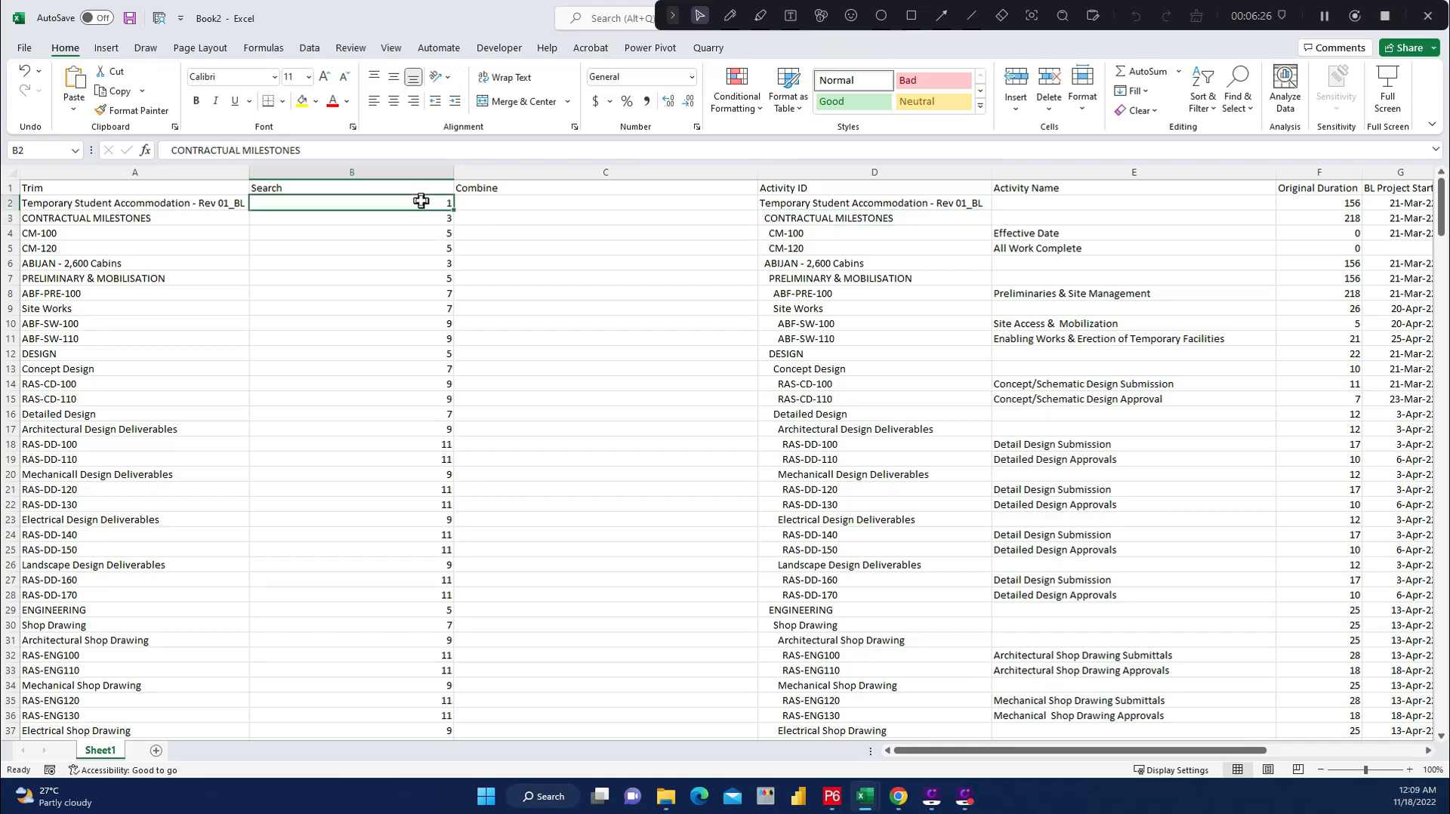
left_click(272, 150)
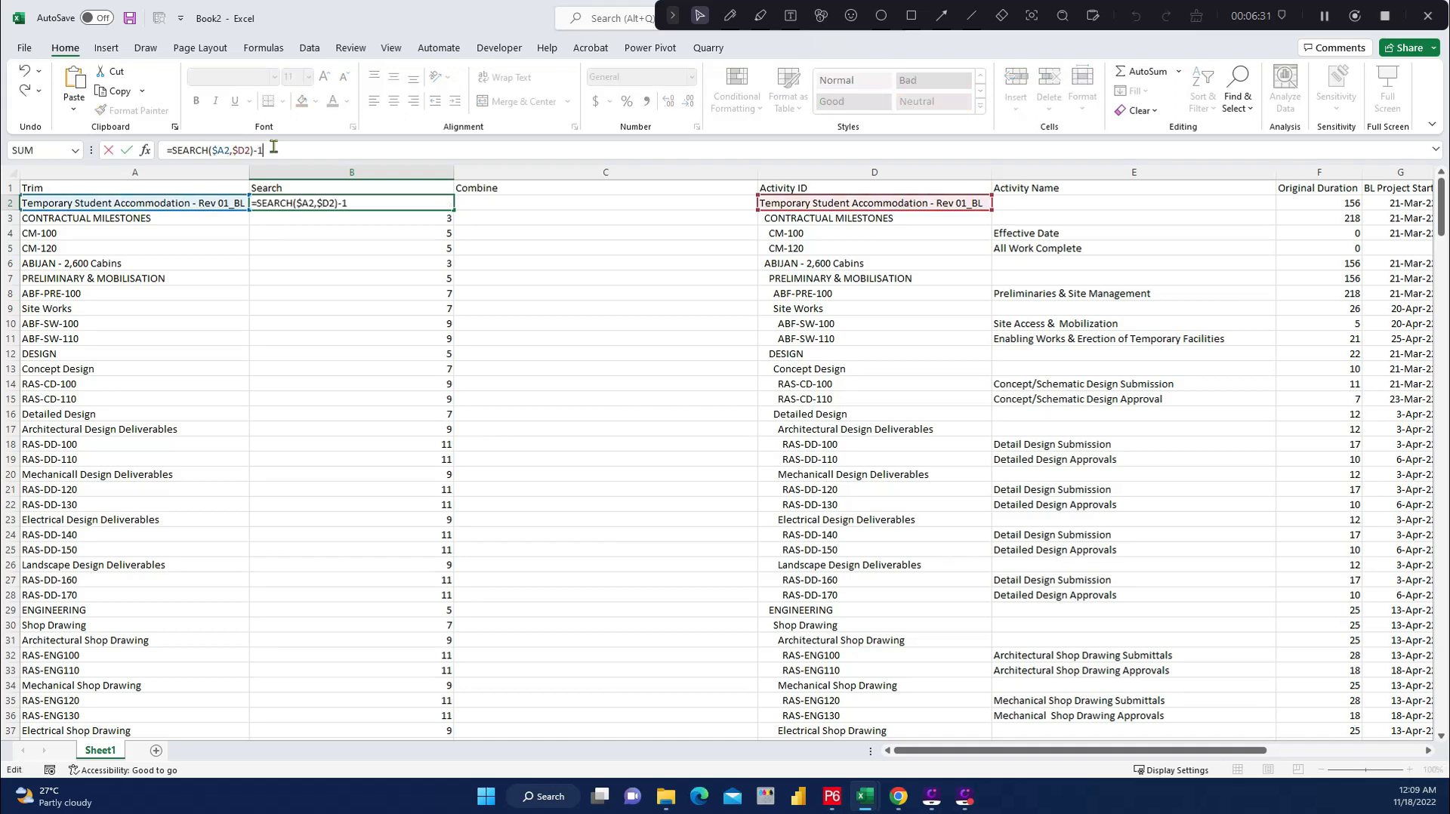
key("Return")
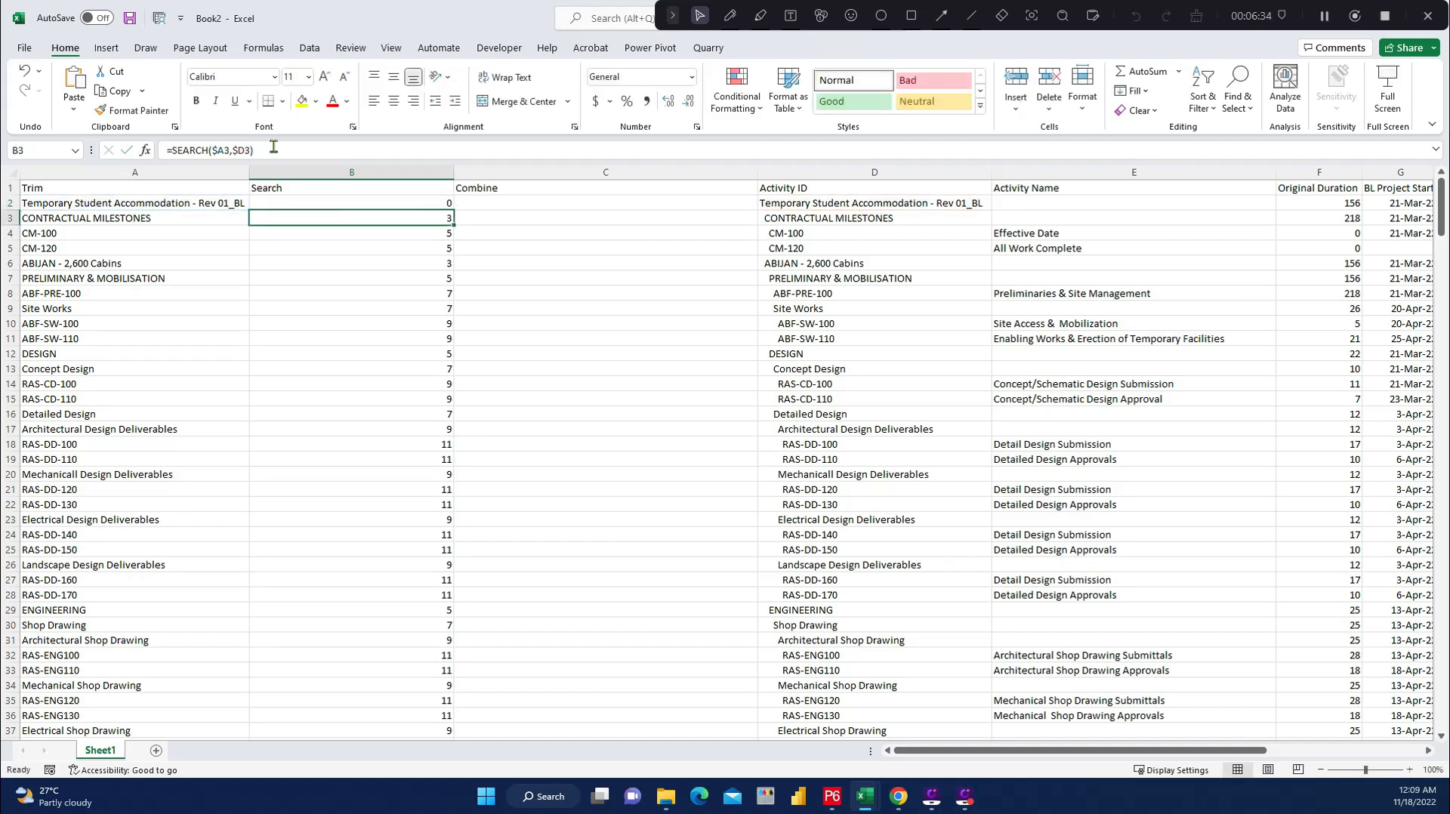
left_click(419, 204)
double_click(452, 210)
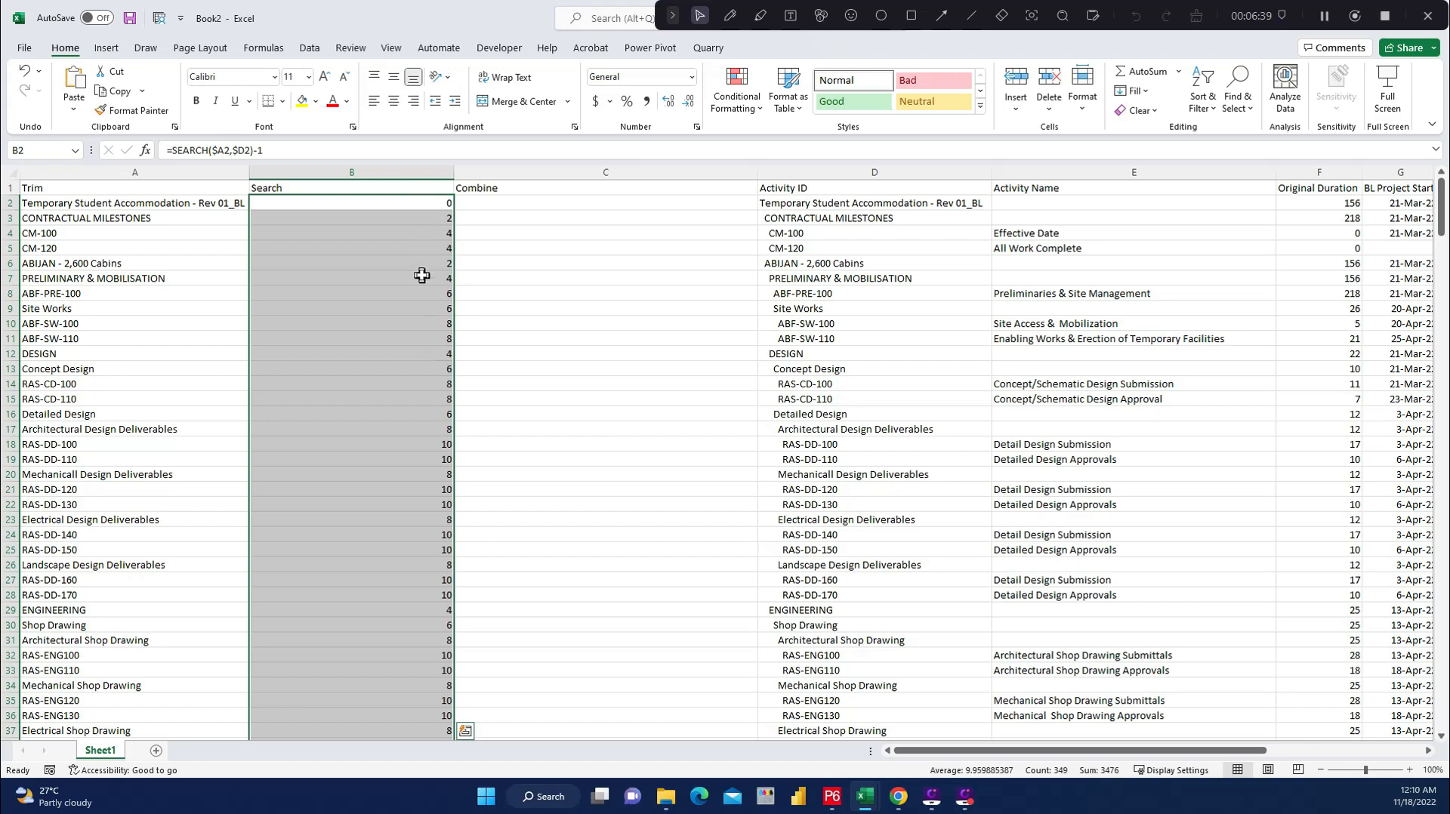
Enter the nested formula =SEARCH(TRIM(D2),D2) in C2 under the Combine heading.
left_click(496, 201)
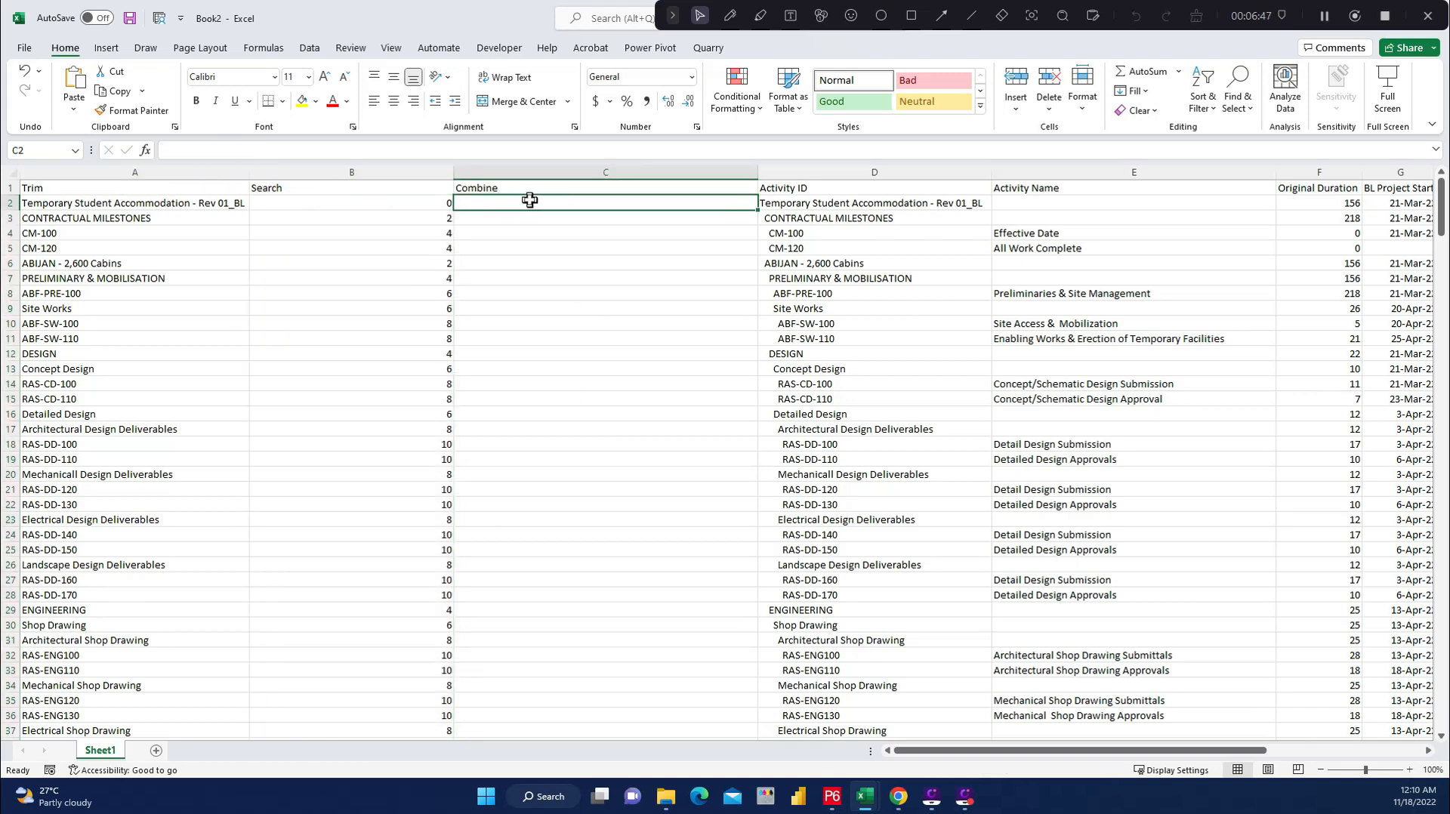
type("=search")
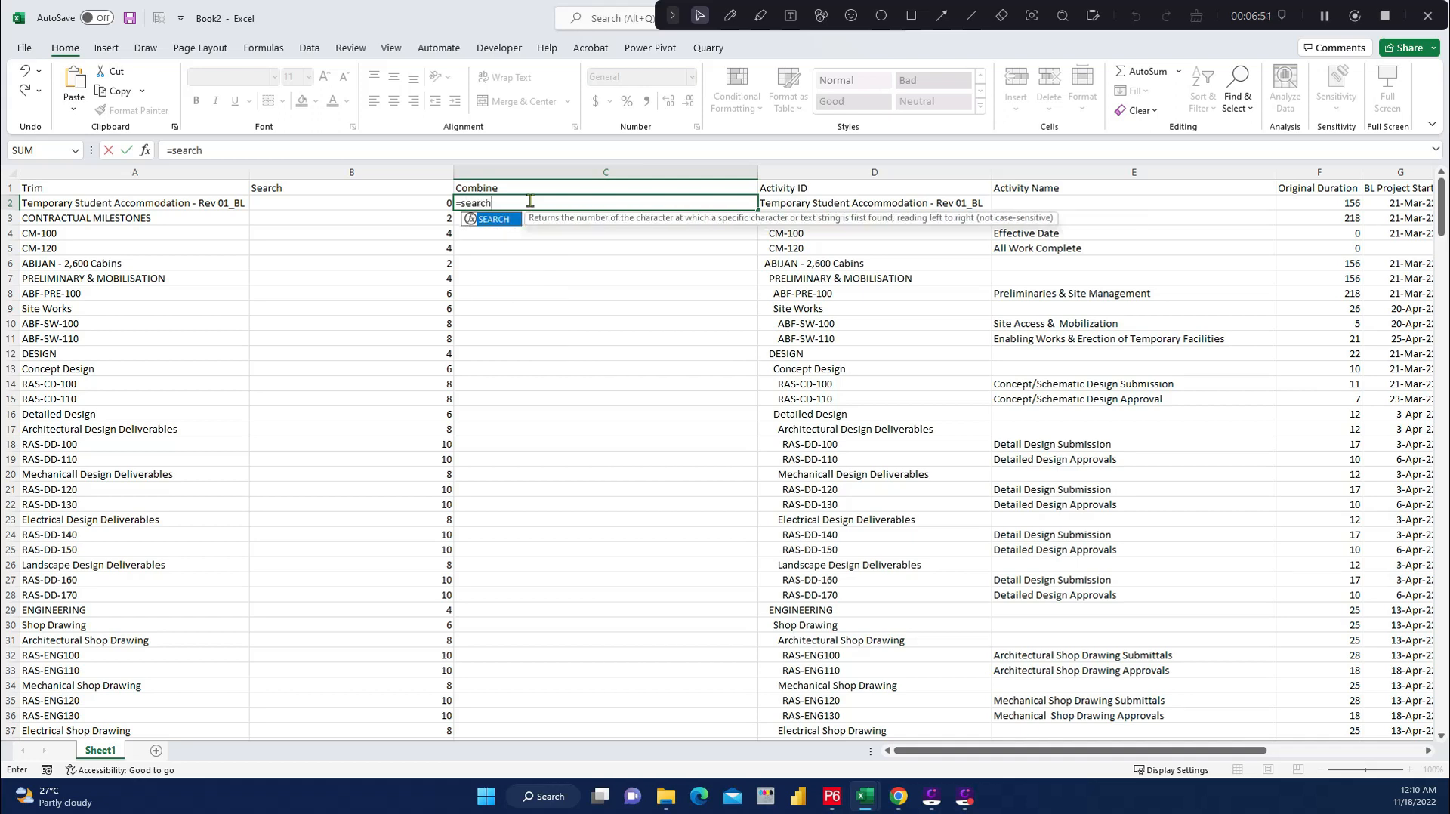
type("(")
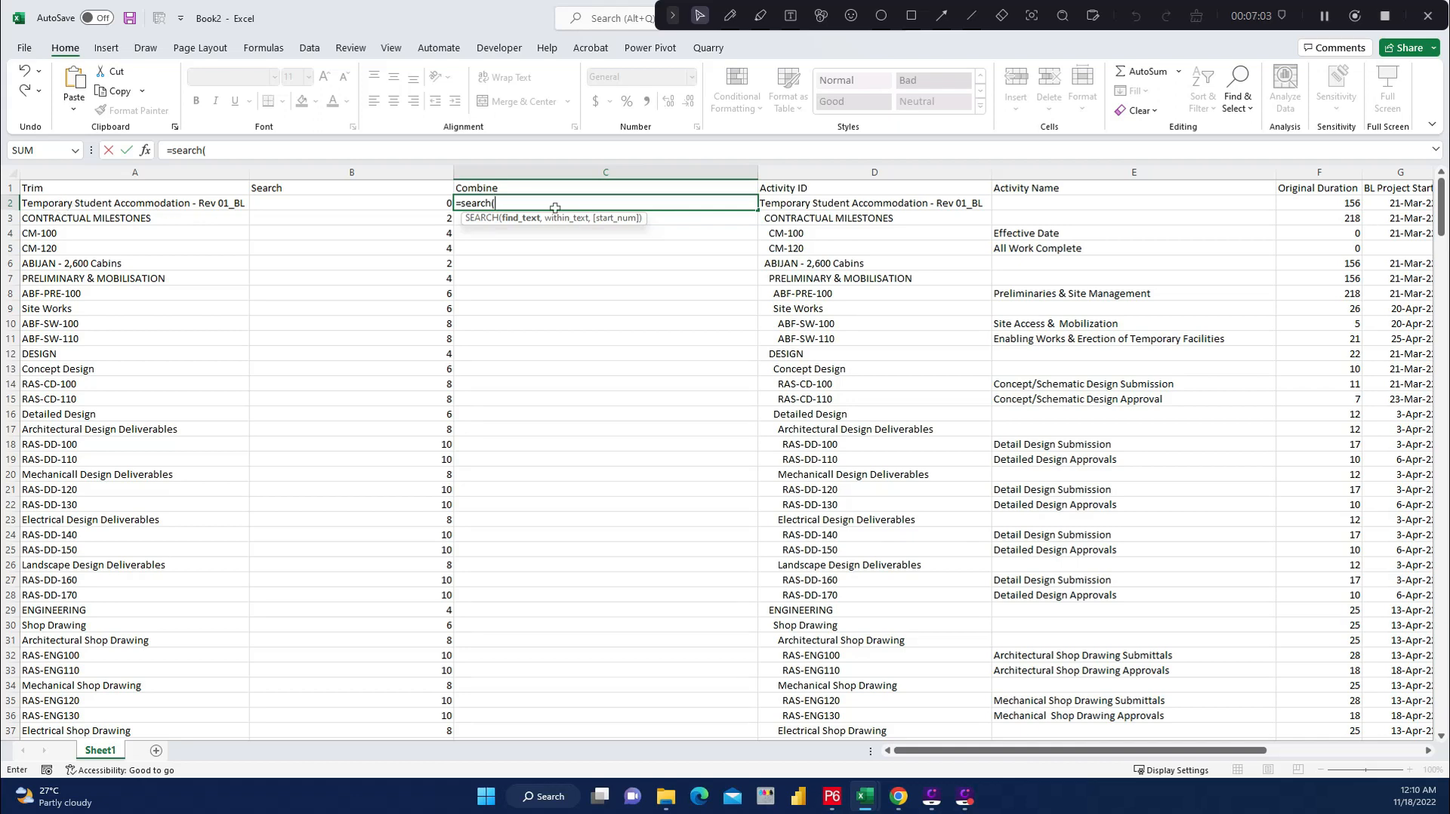
type("Trim")
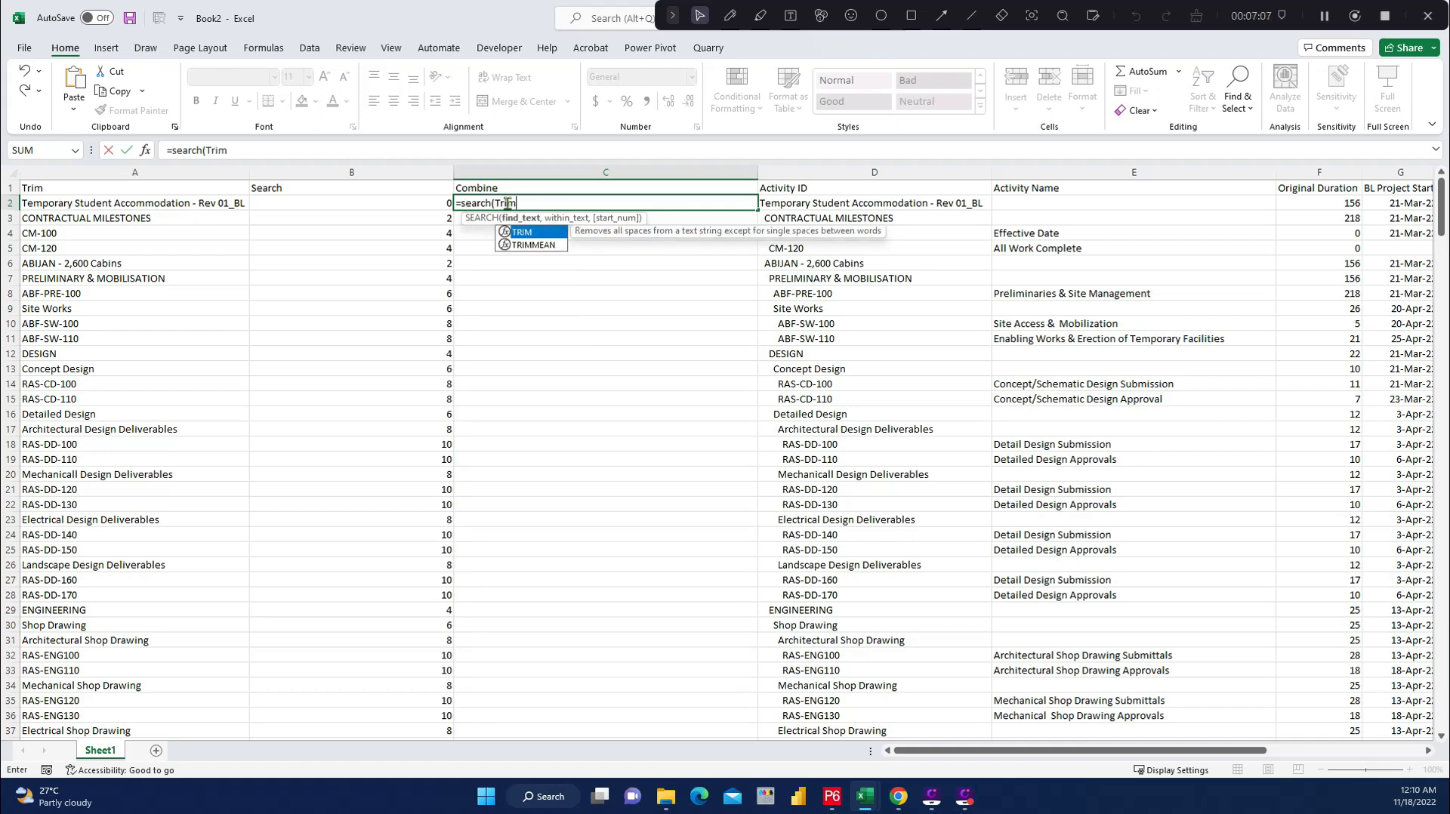
type("(")
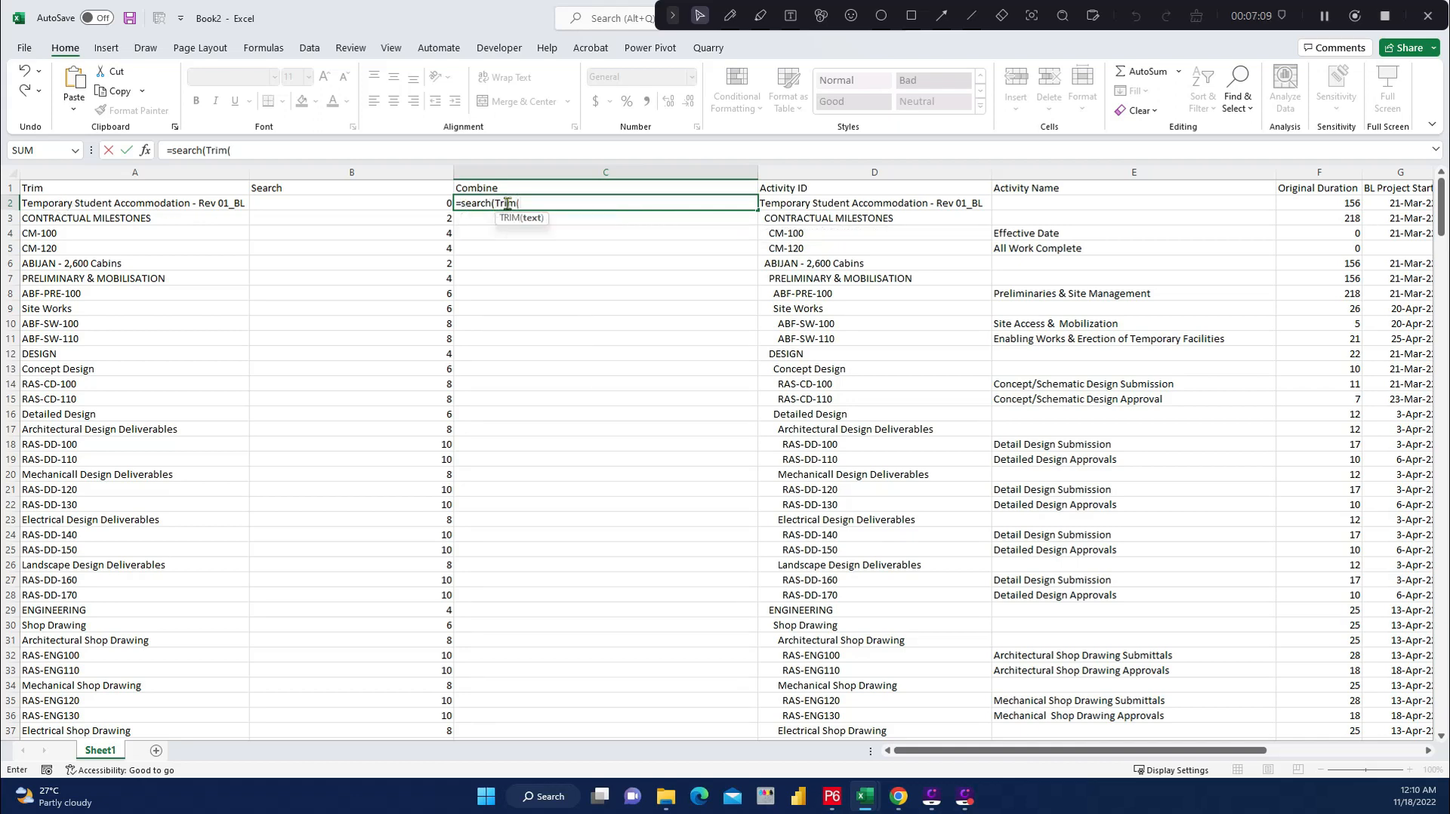
left_click(848, 204)
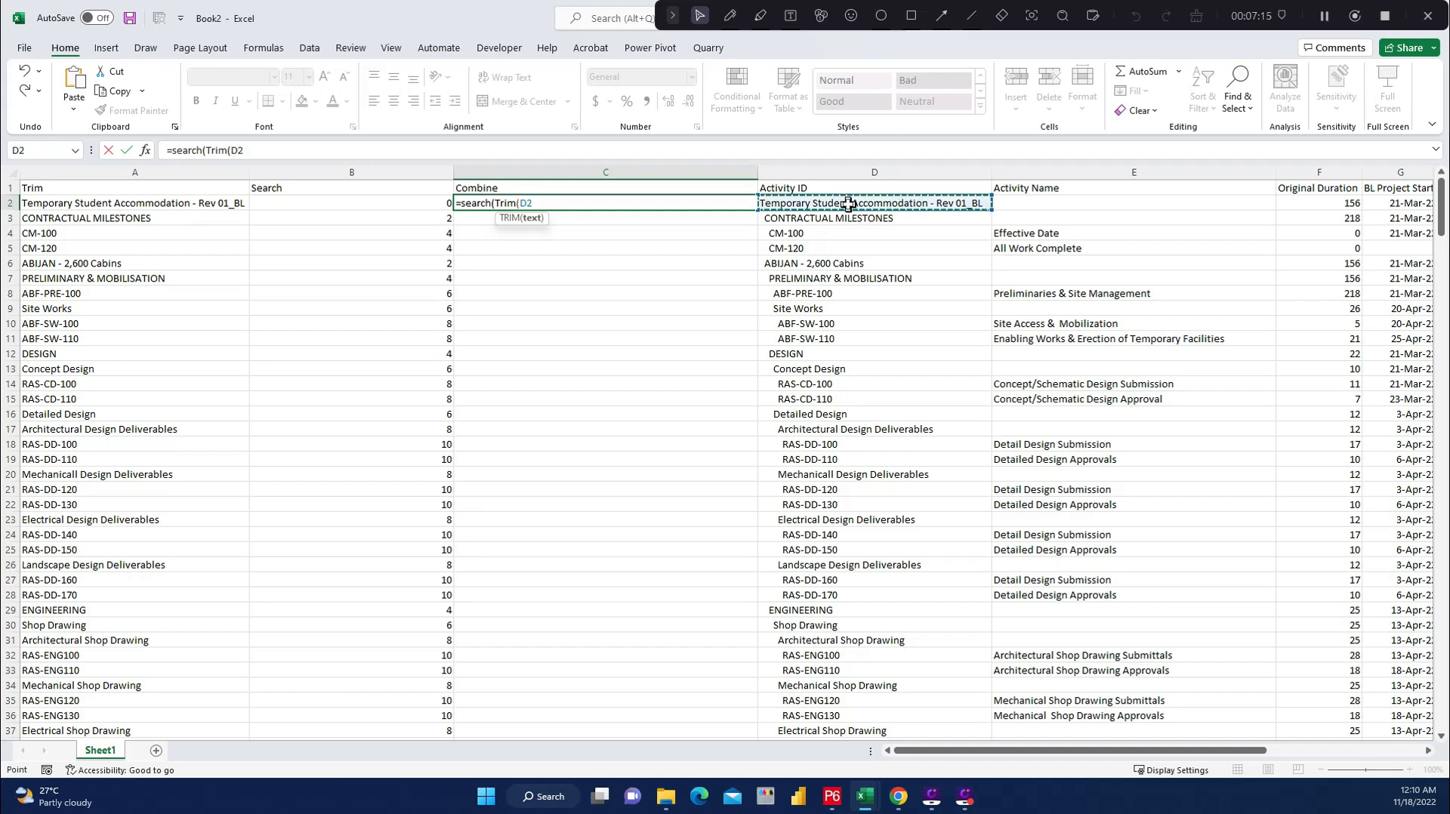
type(")")
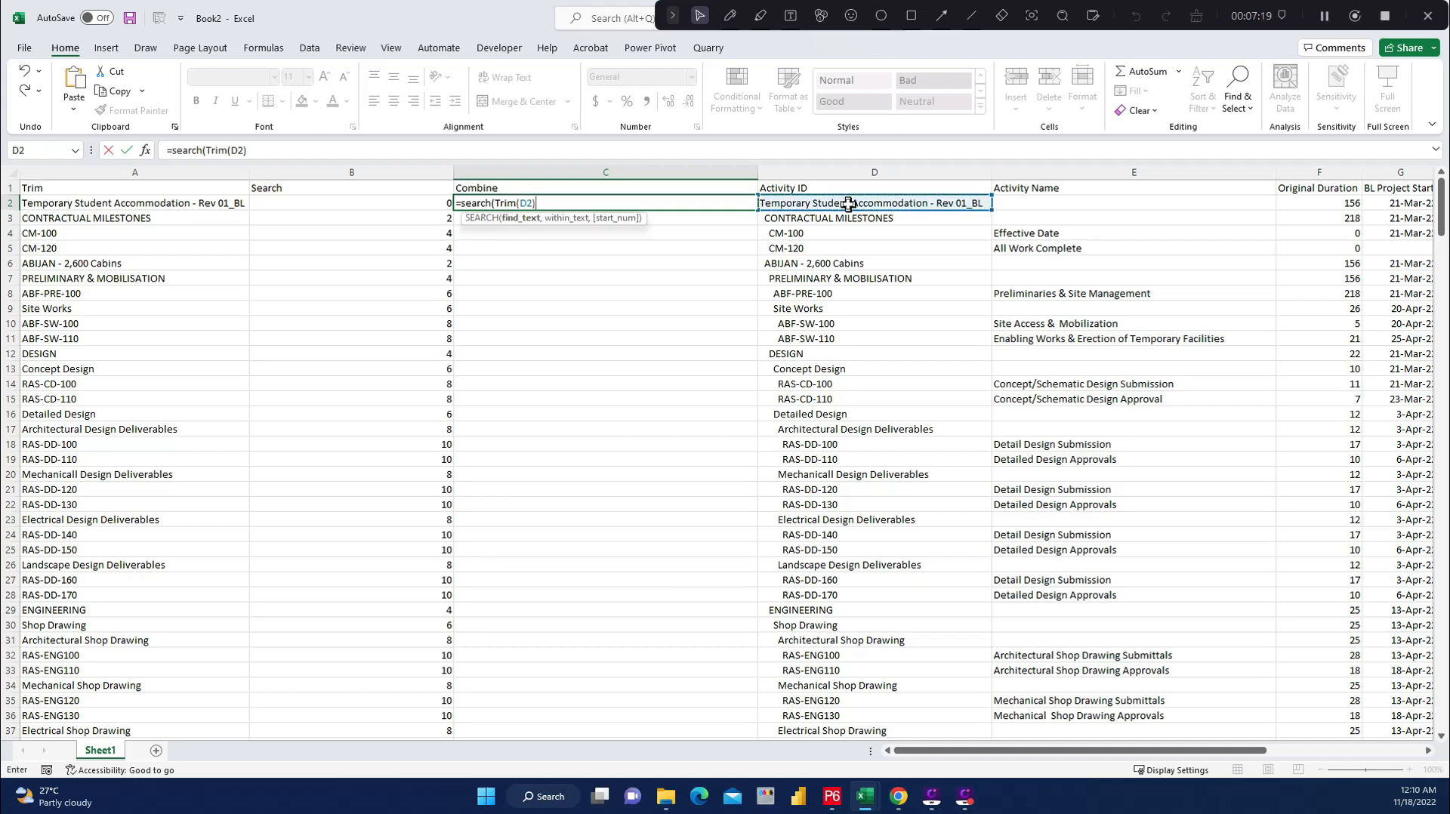
type(",")
left_click(848, 204)
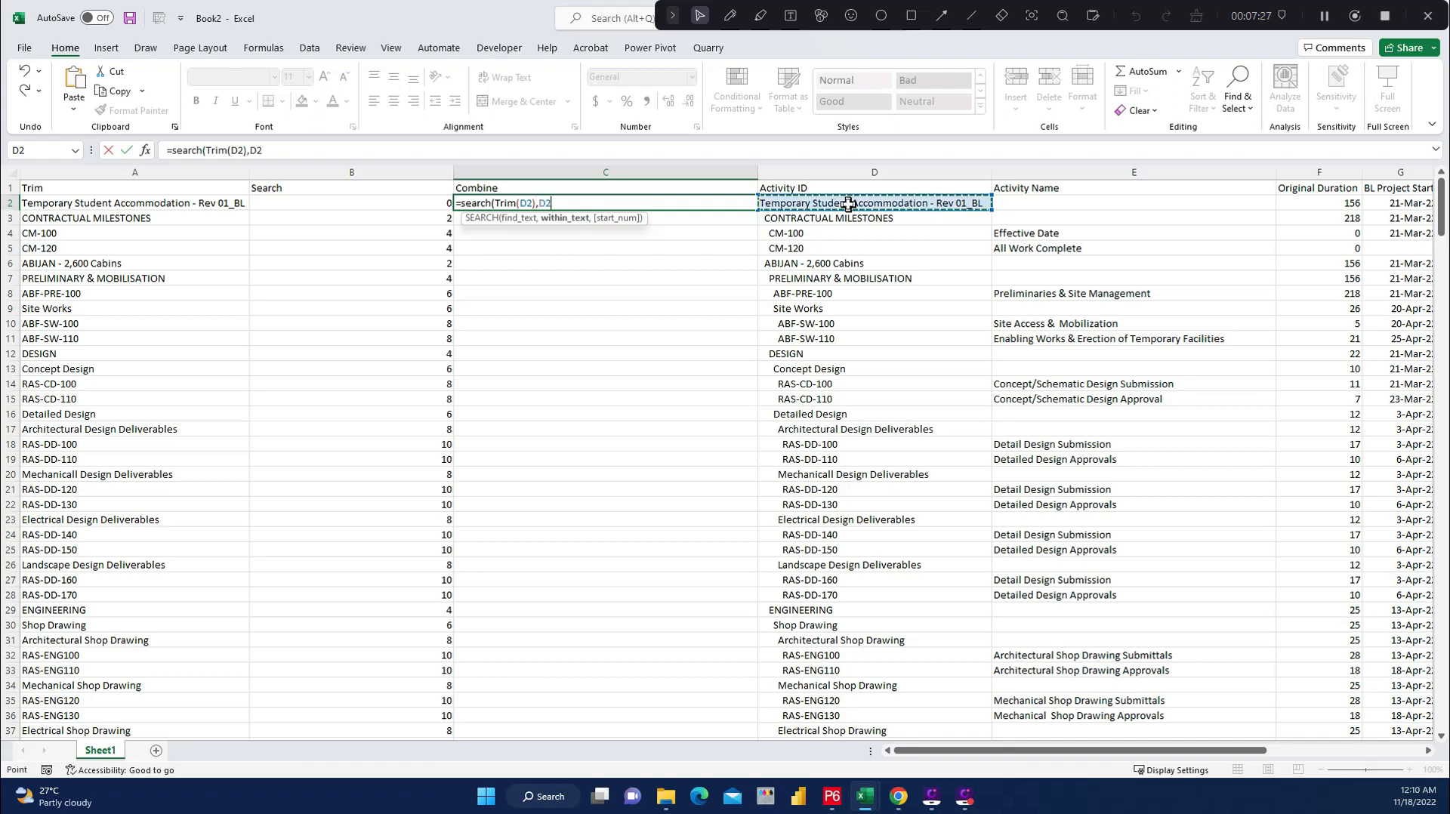
key("Return")
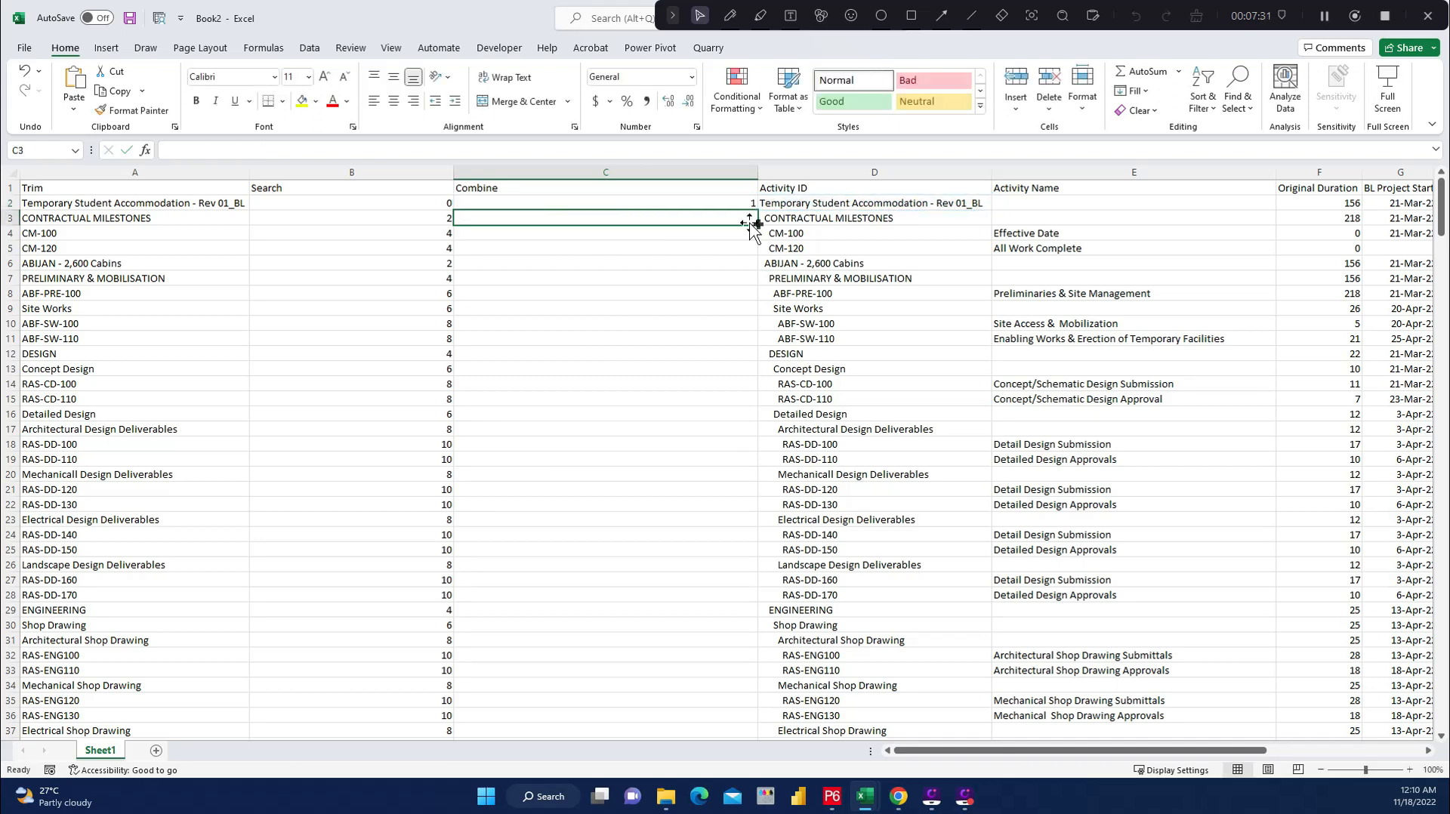
Change the C2 formula to =SEARCH(TRIM(D2),D2)-1 and fill it down the Combine column for all schedule rows.
left_click(489, 203)
left_click(363, 156)
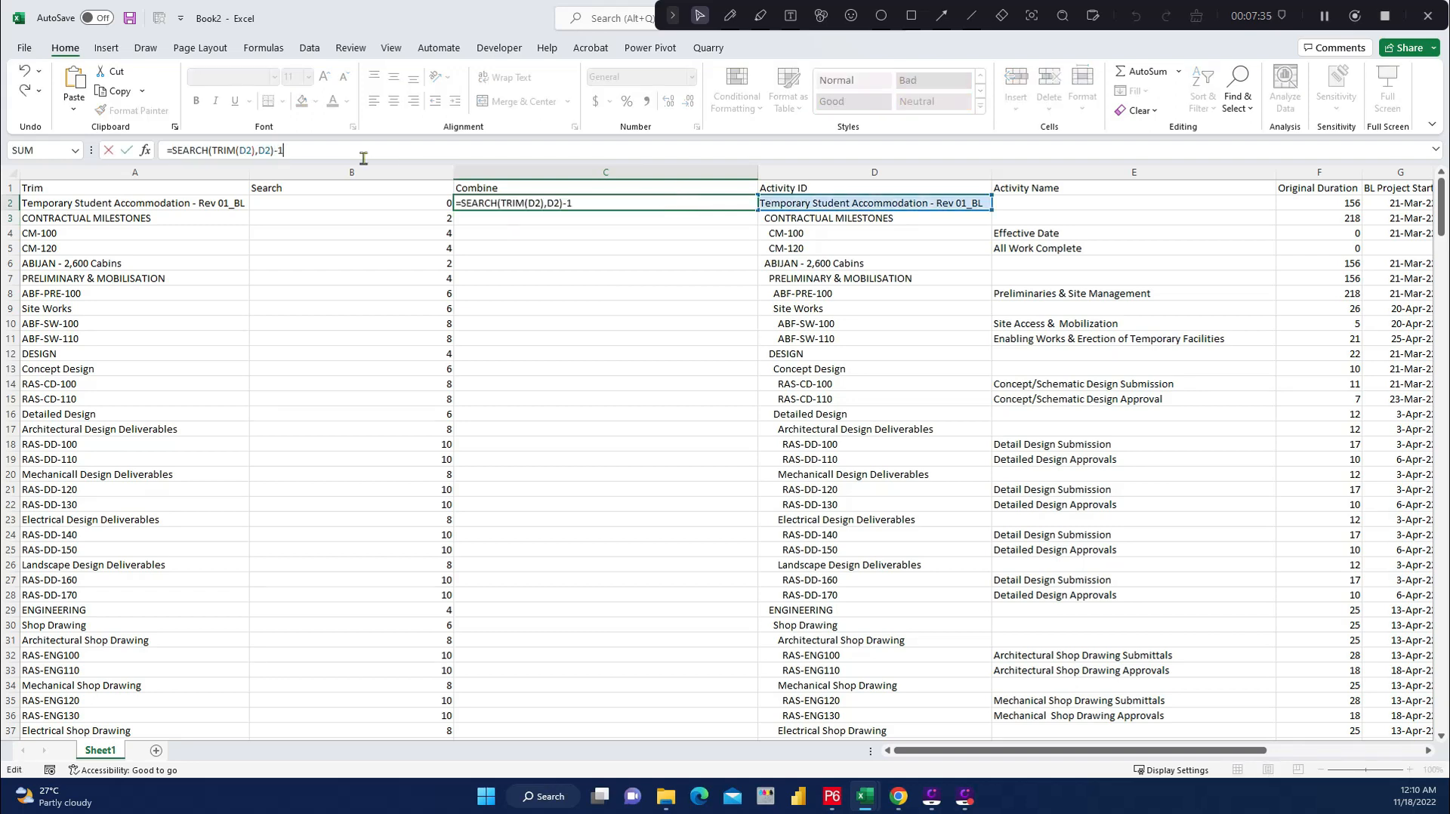
key("Return")
left_click(725, 203)
double_click(758, 210)
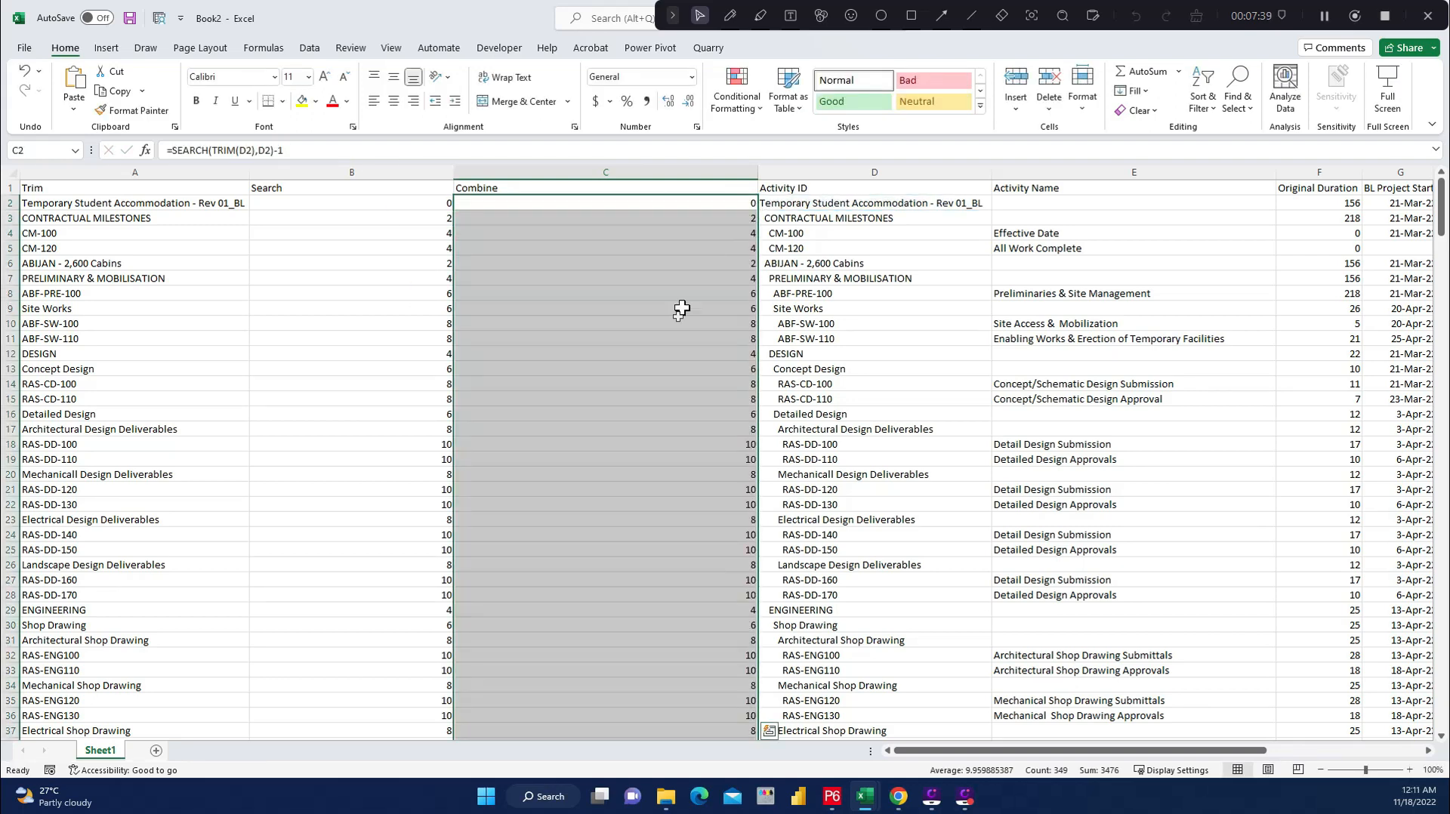
left_click(613, 204)
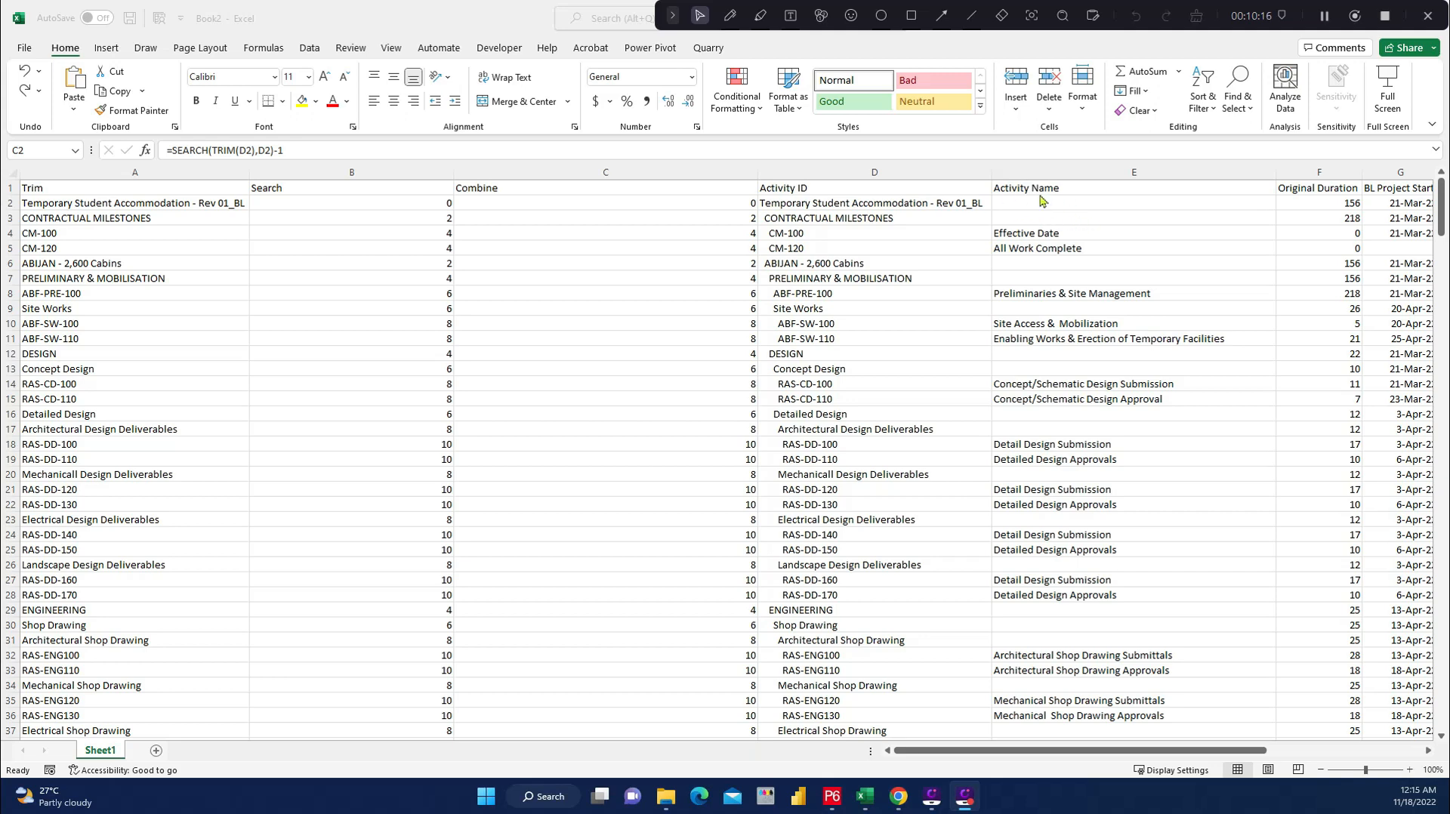
Change the C2 formula to =IF(ISBLANK($E2),SEARCH(TRIM(D2),D2)-1) and refill it down the Combine column.
left_click(684, 205)
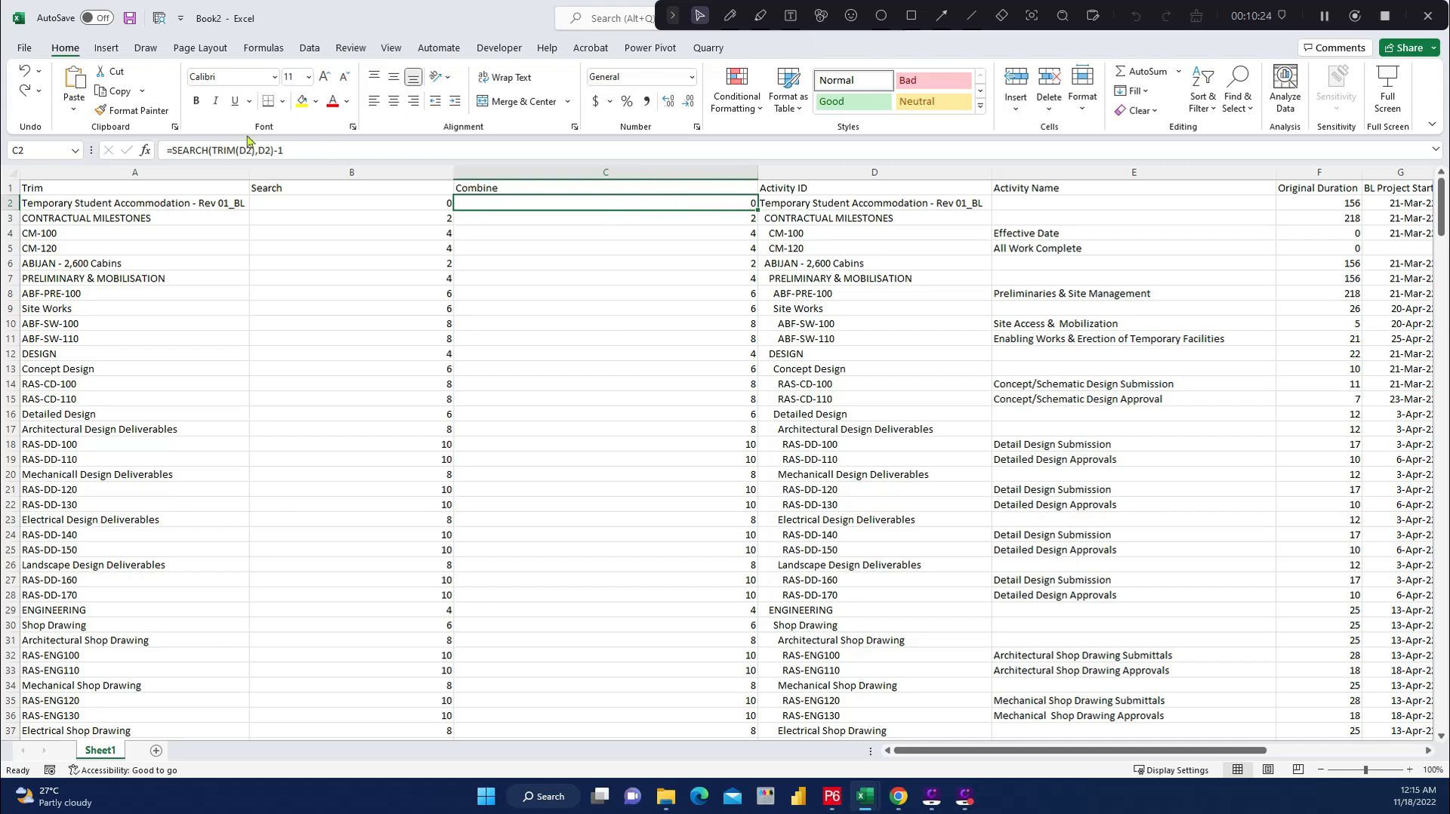
left_click(409, 148)
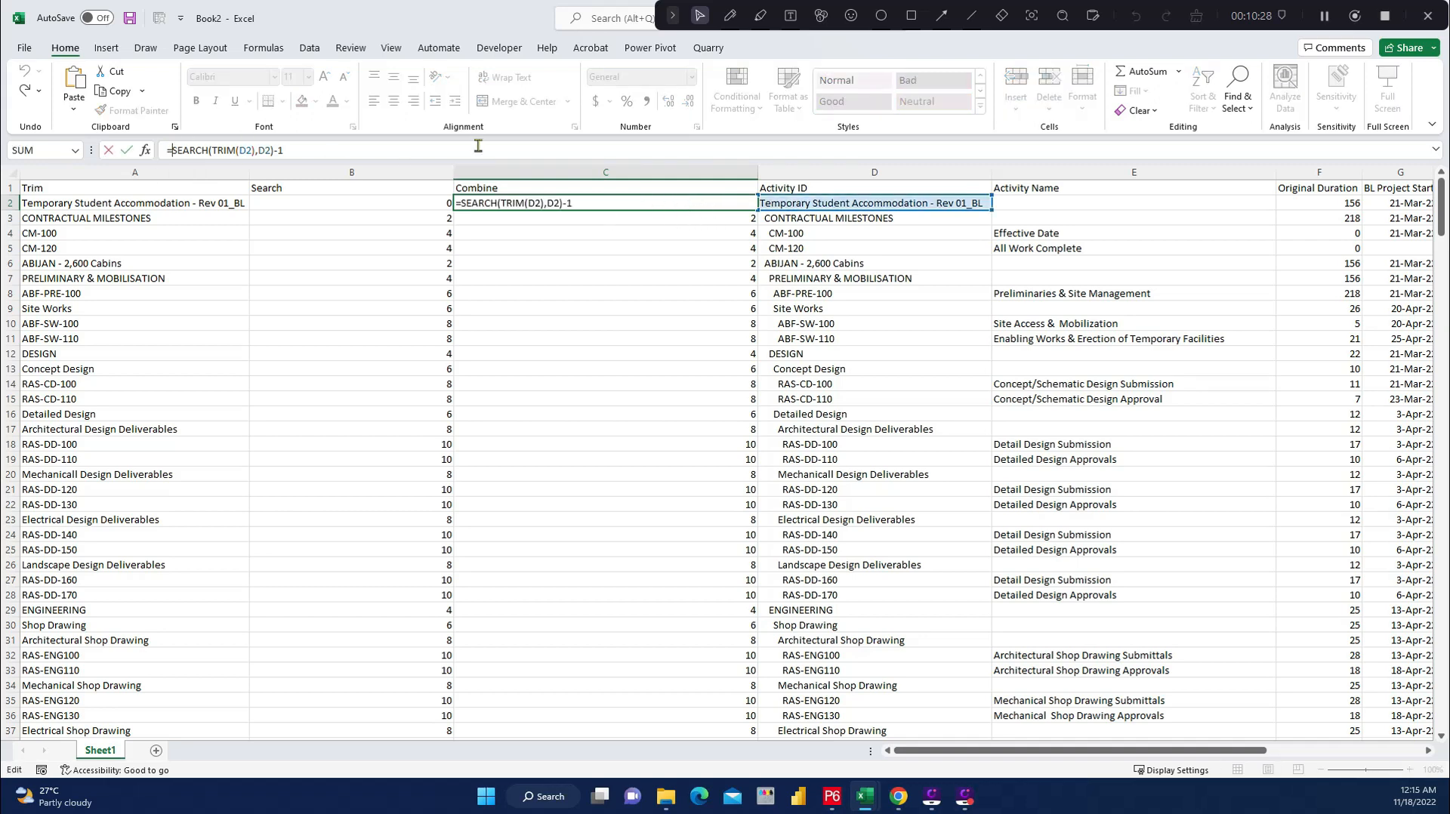
type("if(isb")
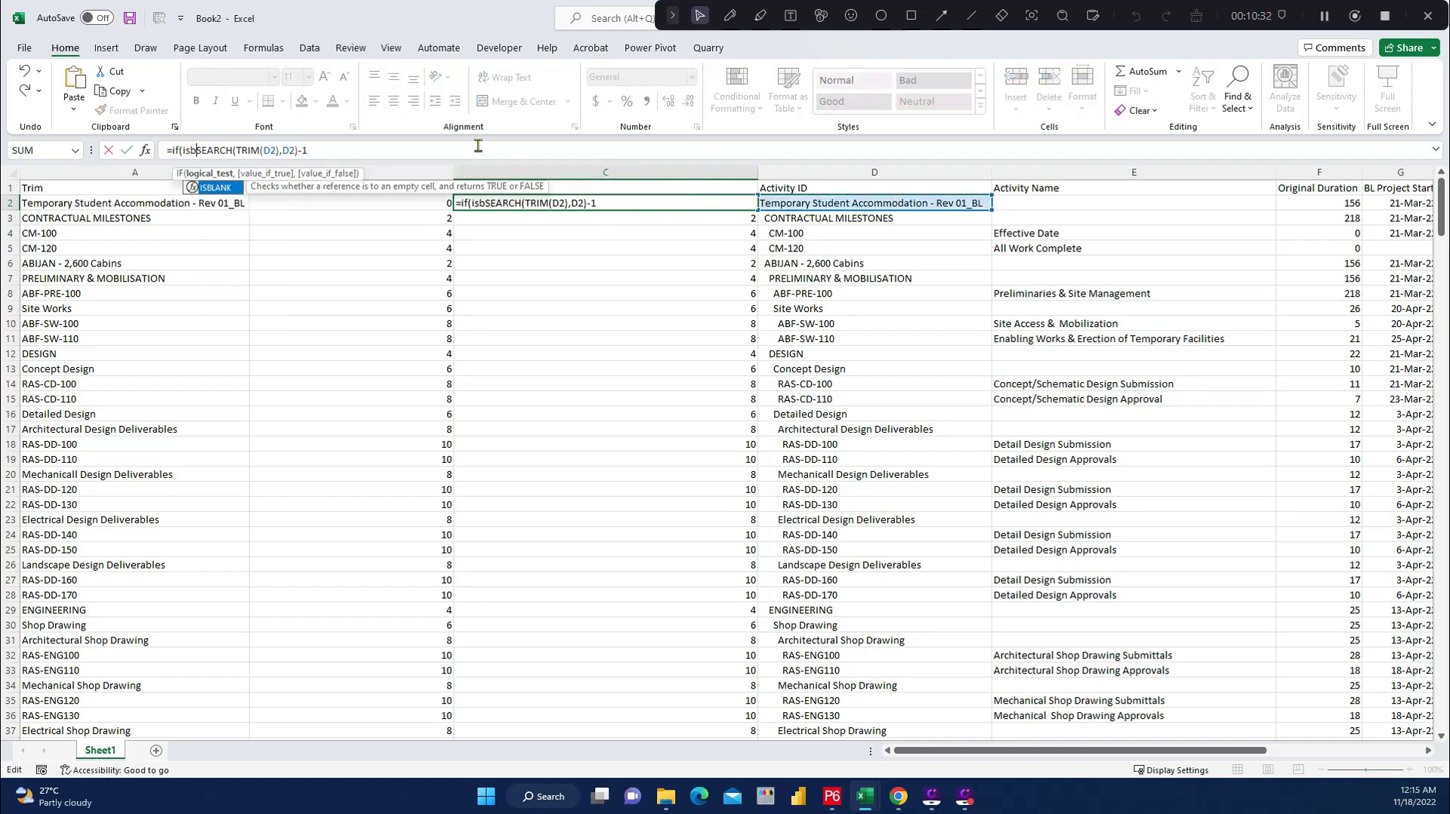
type("lank(")
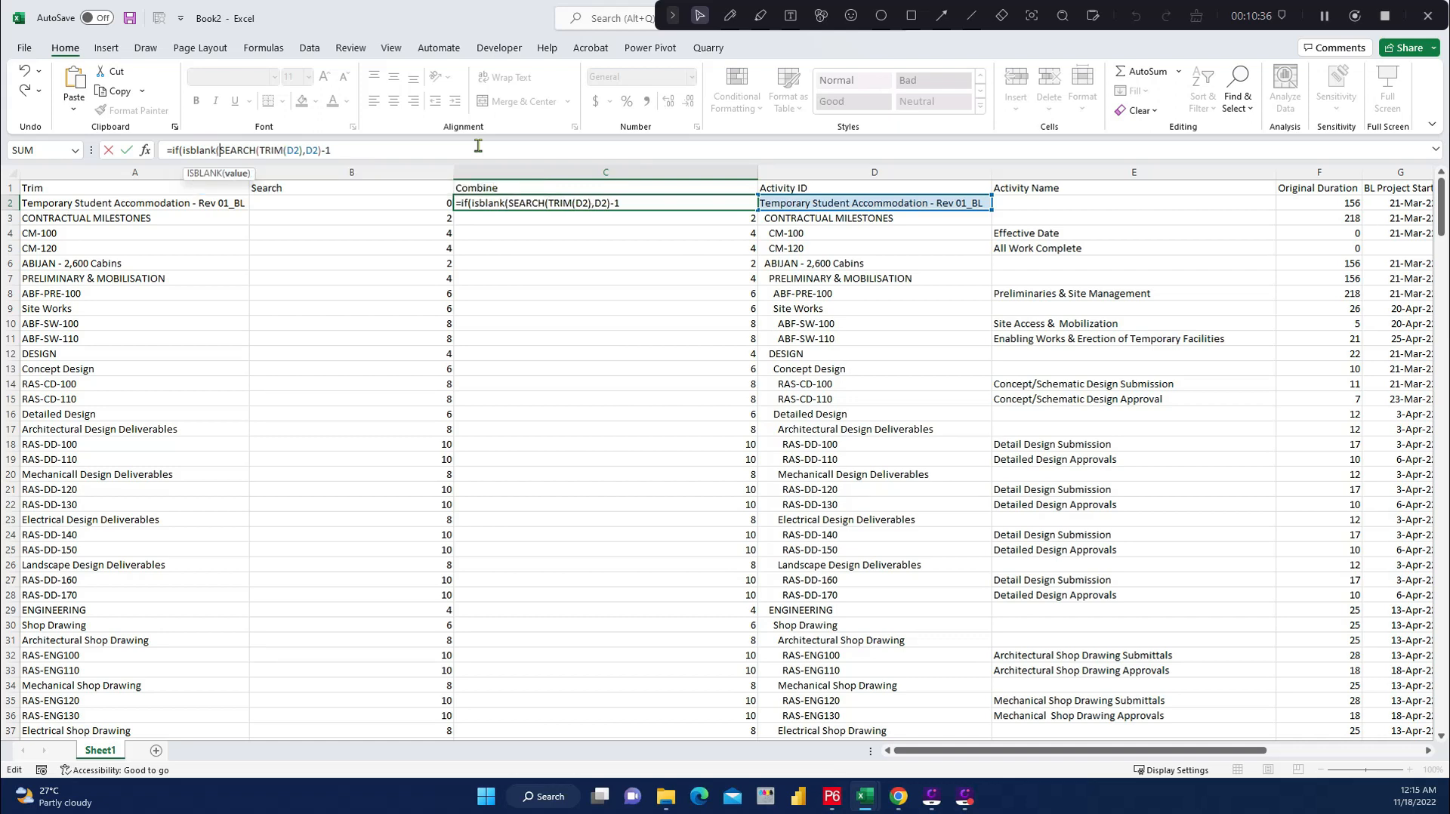
left_click(1138, 200)
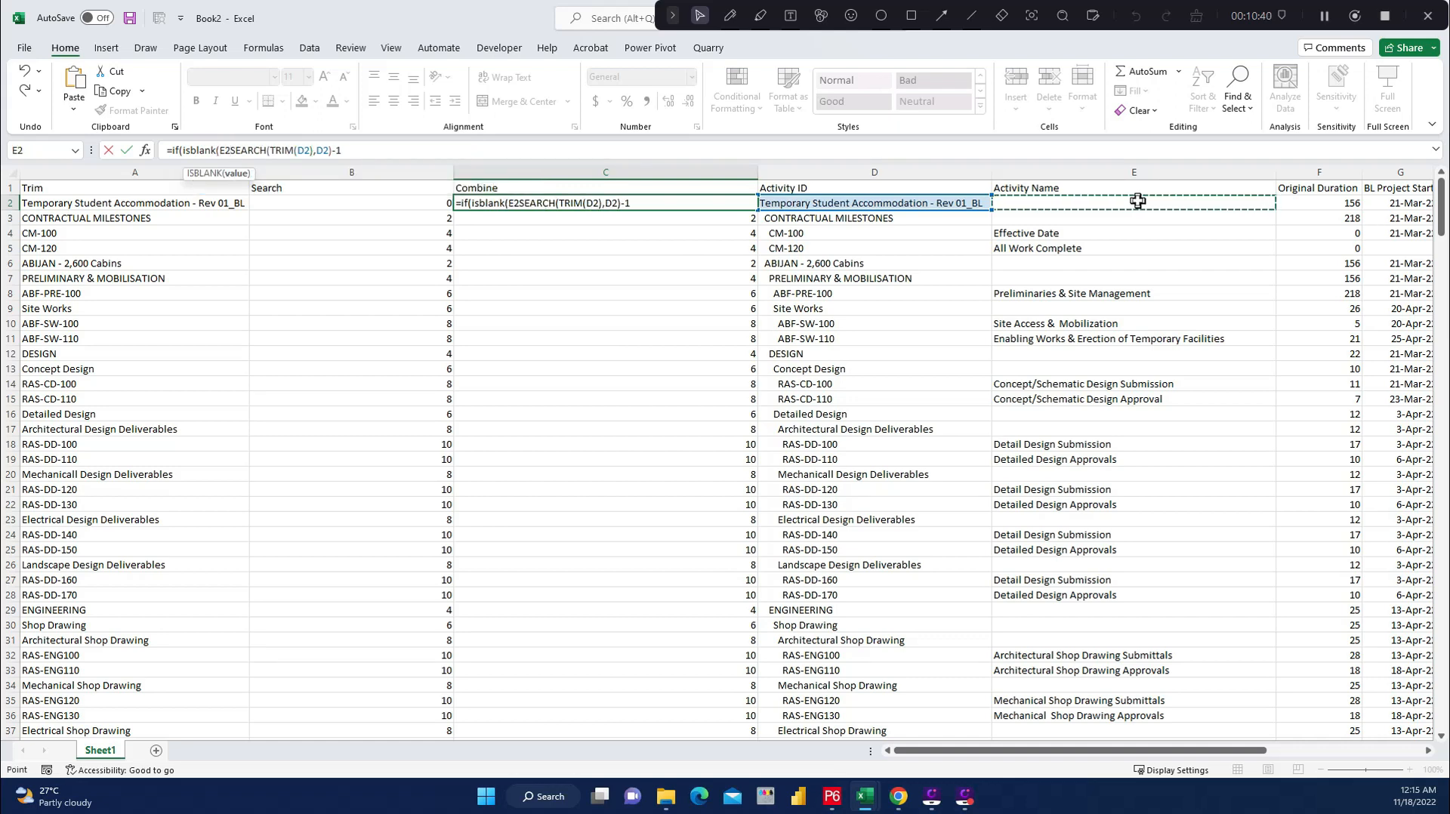
key("F4")
key("F4")
key("F4")
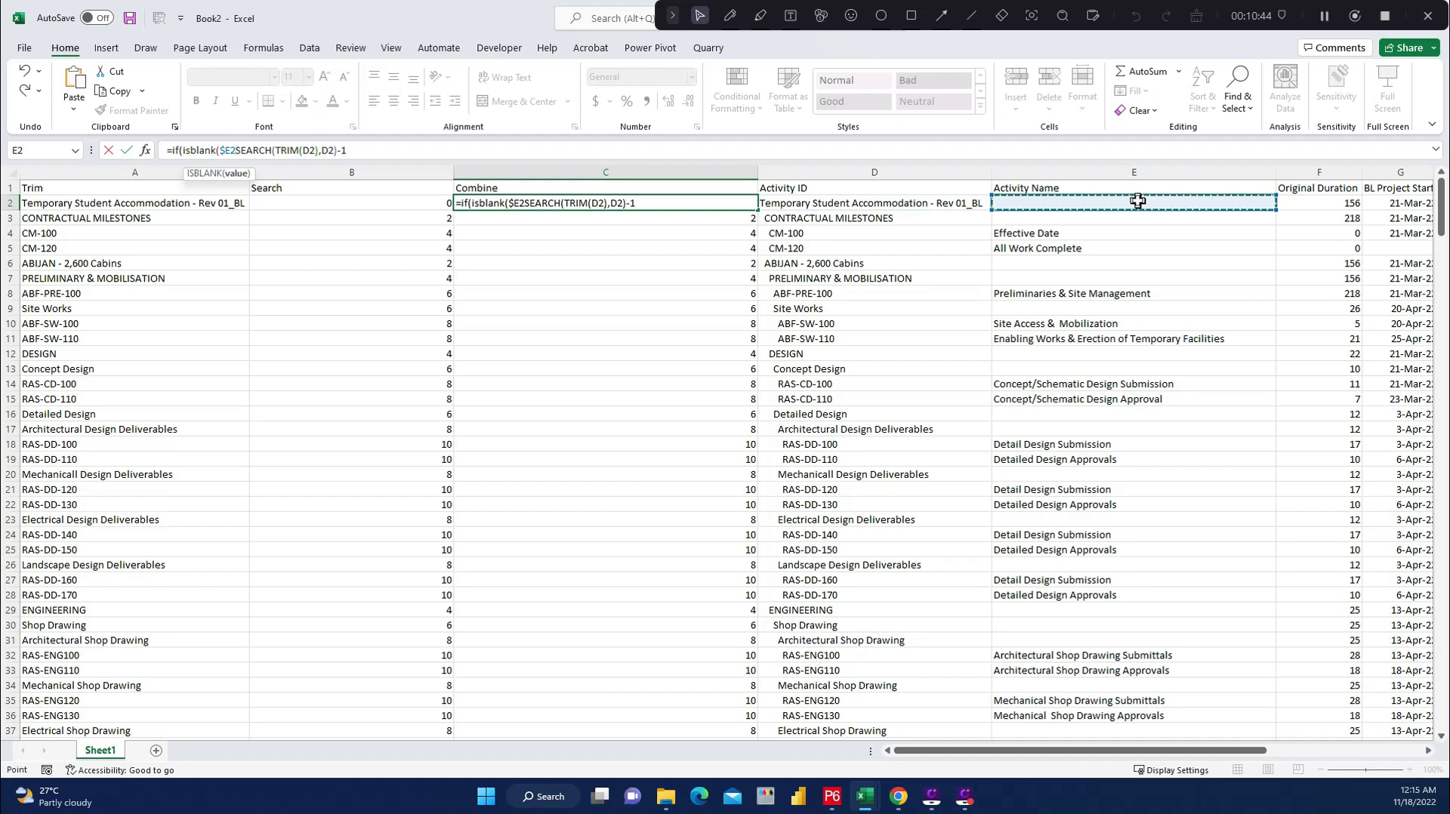
type("),")
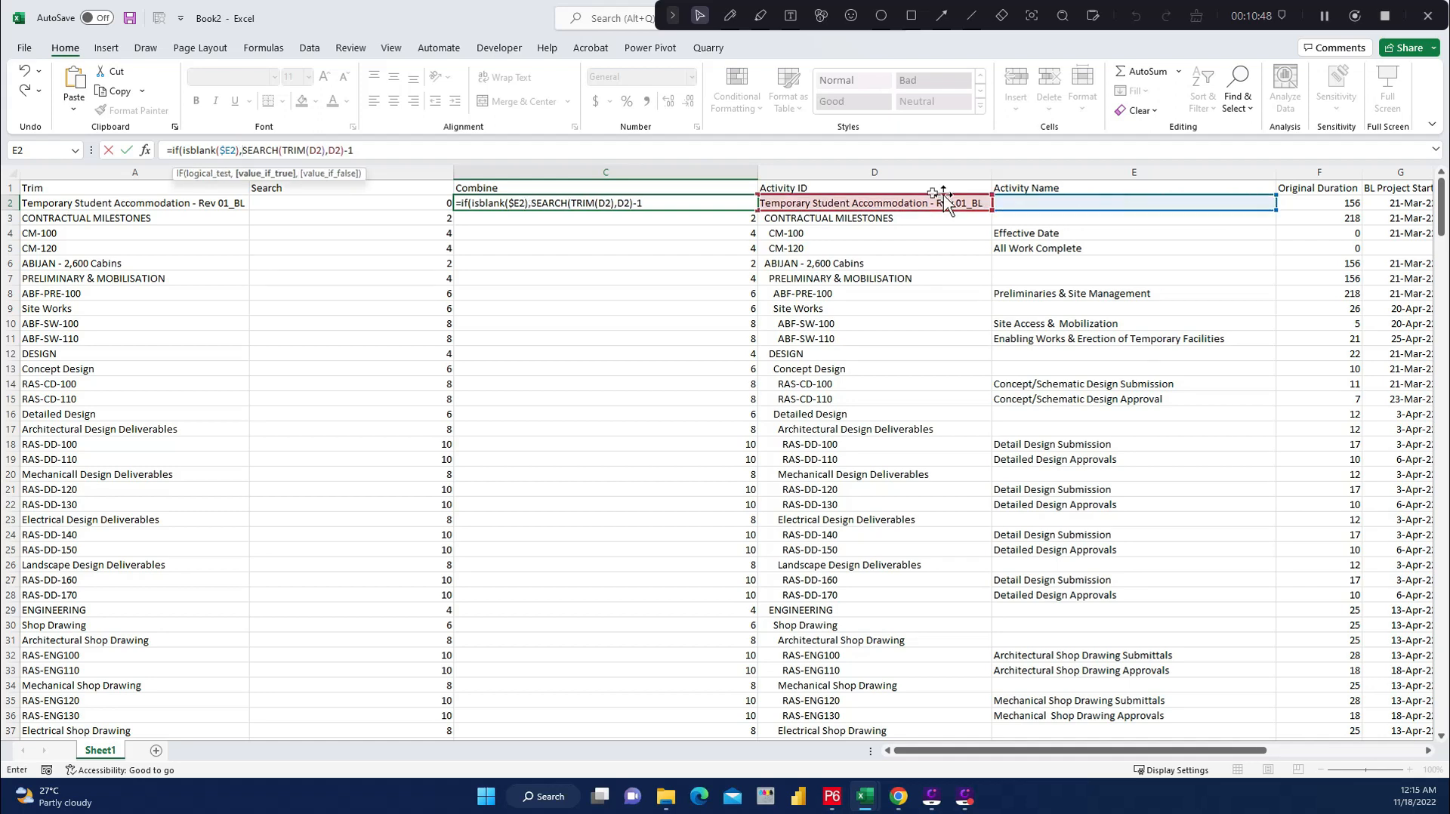
key("Return")
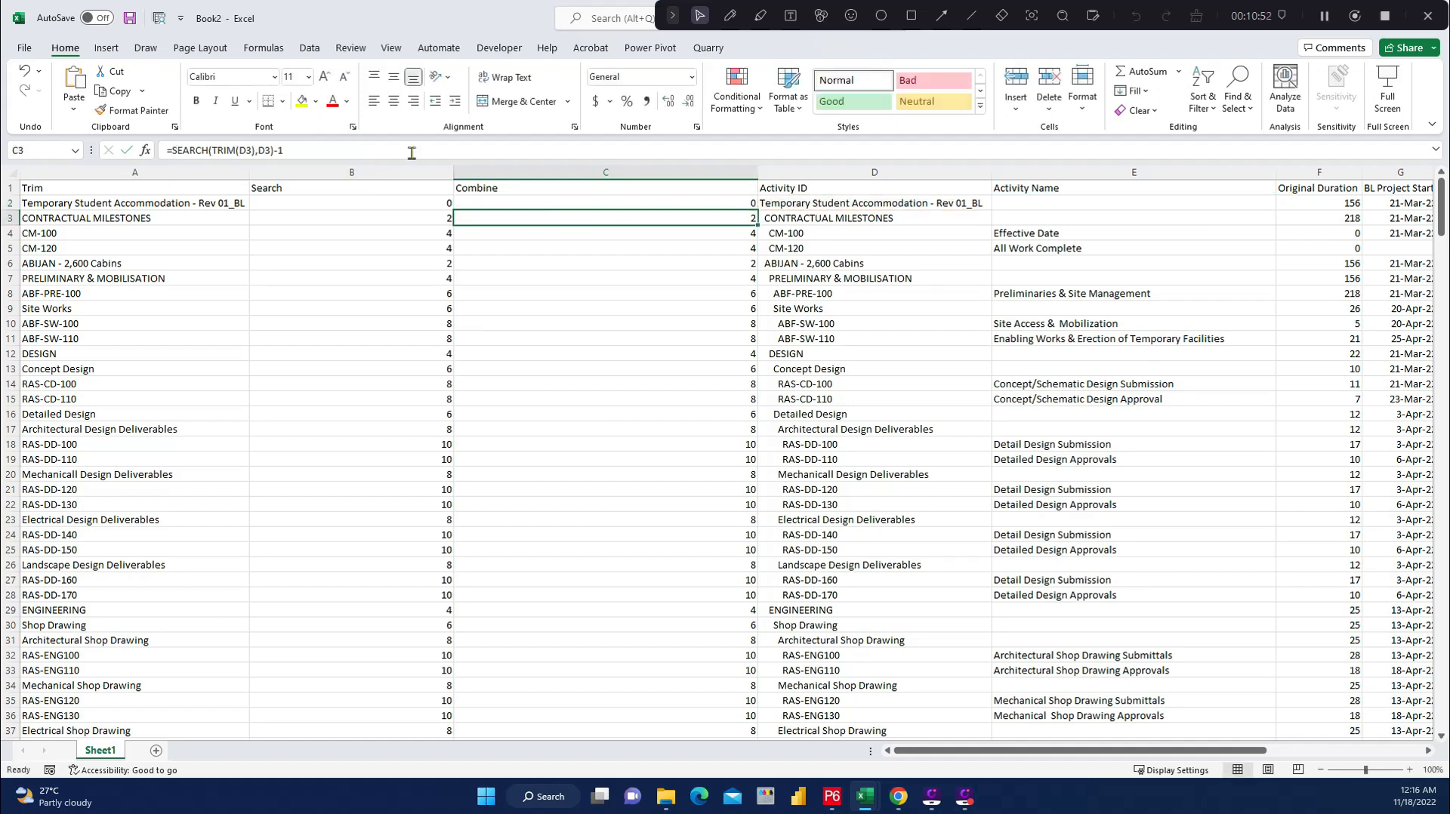
left_click(721, 206)
double_click(756, 210)
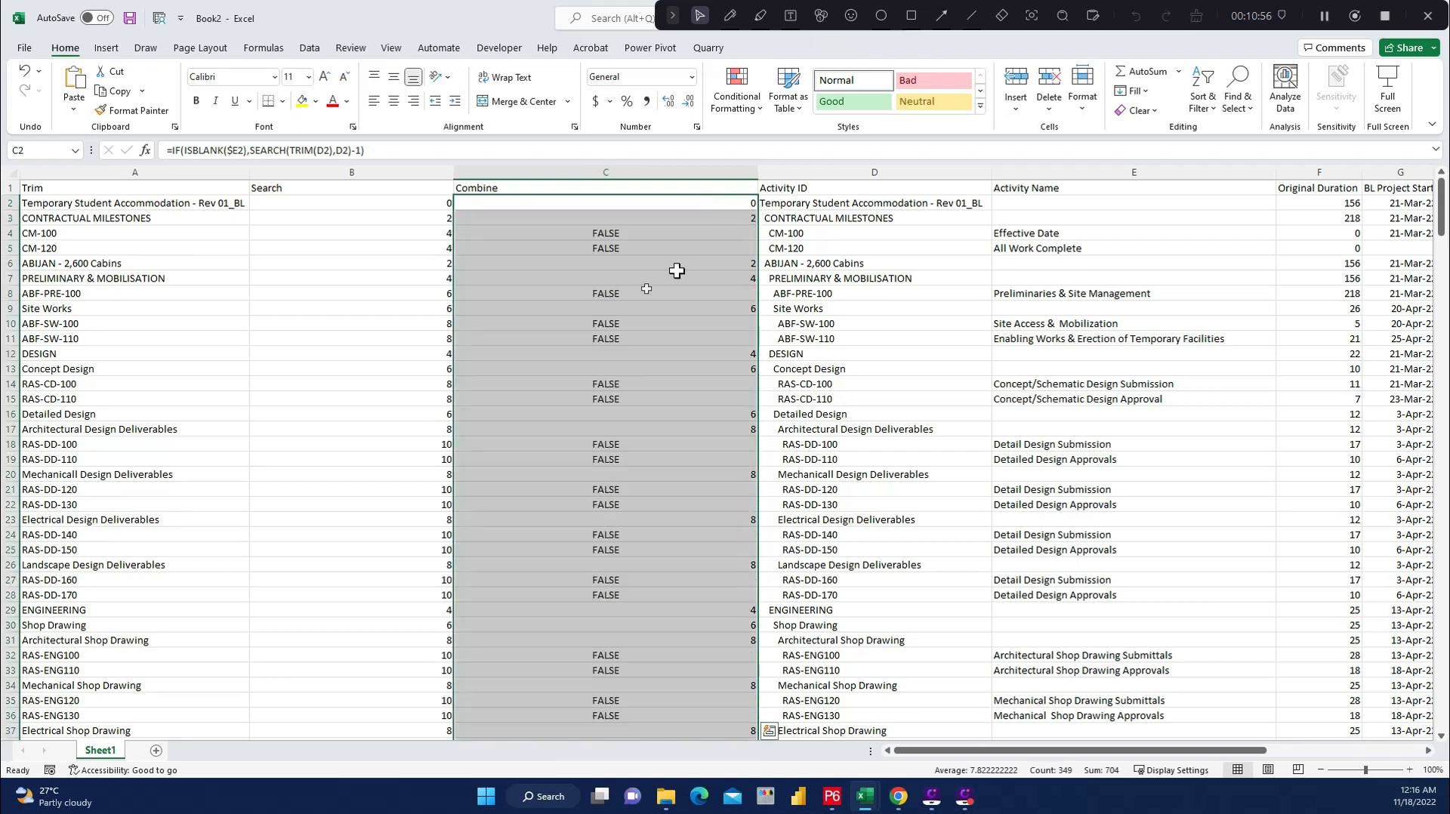
Compare the Combine results of activity rows 4 and 5 with their Activity Name entries.
left_click(636, 233)
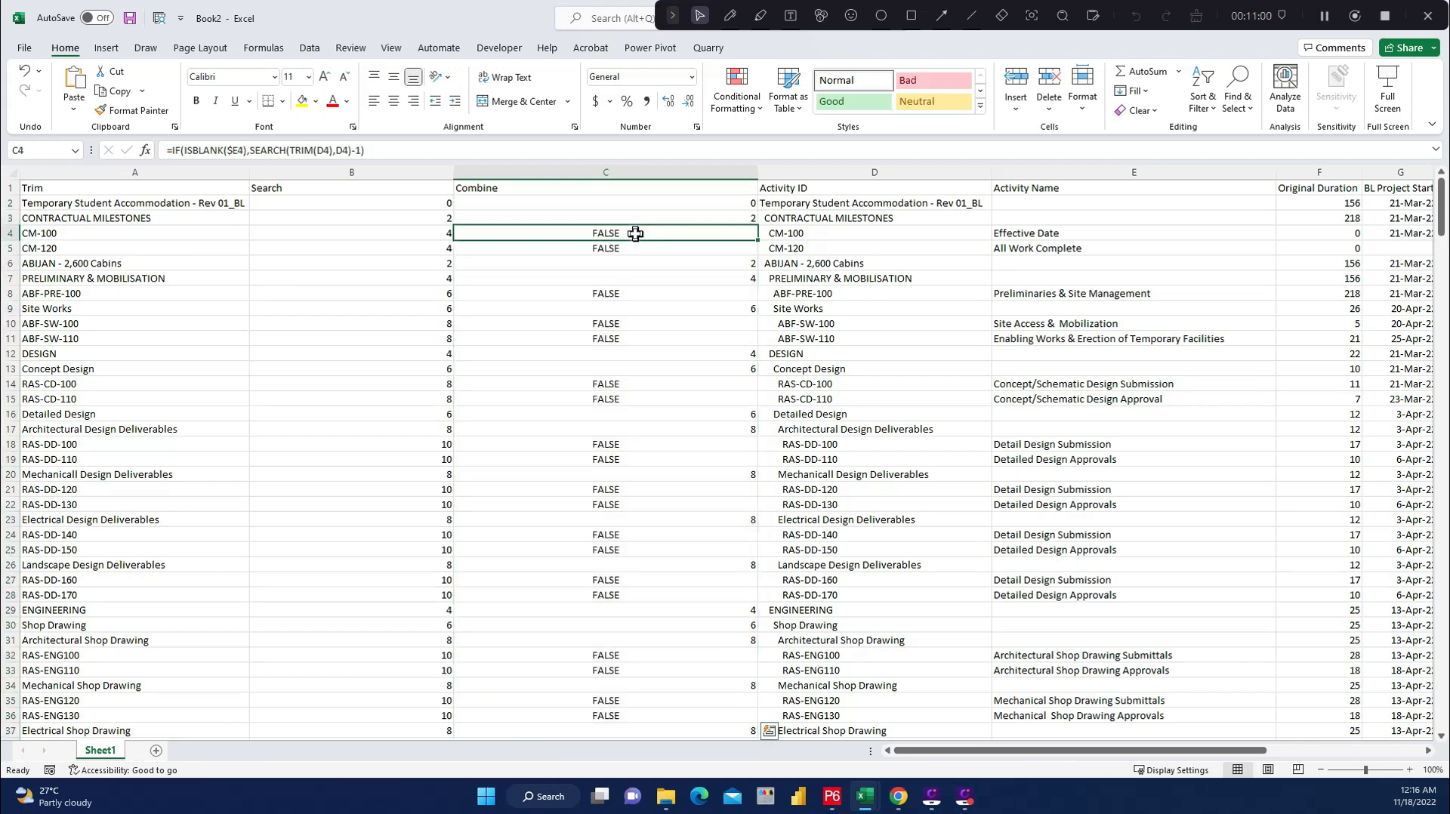
left_click(637, 247)
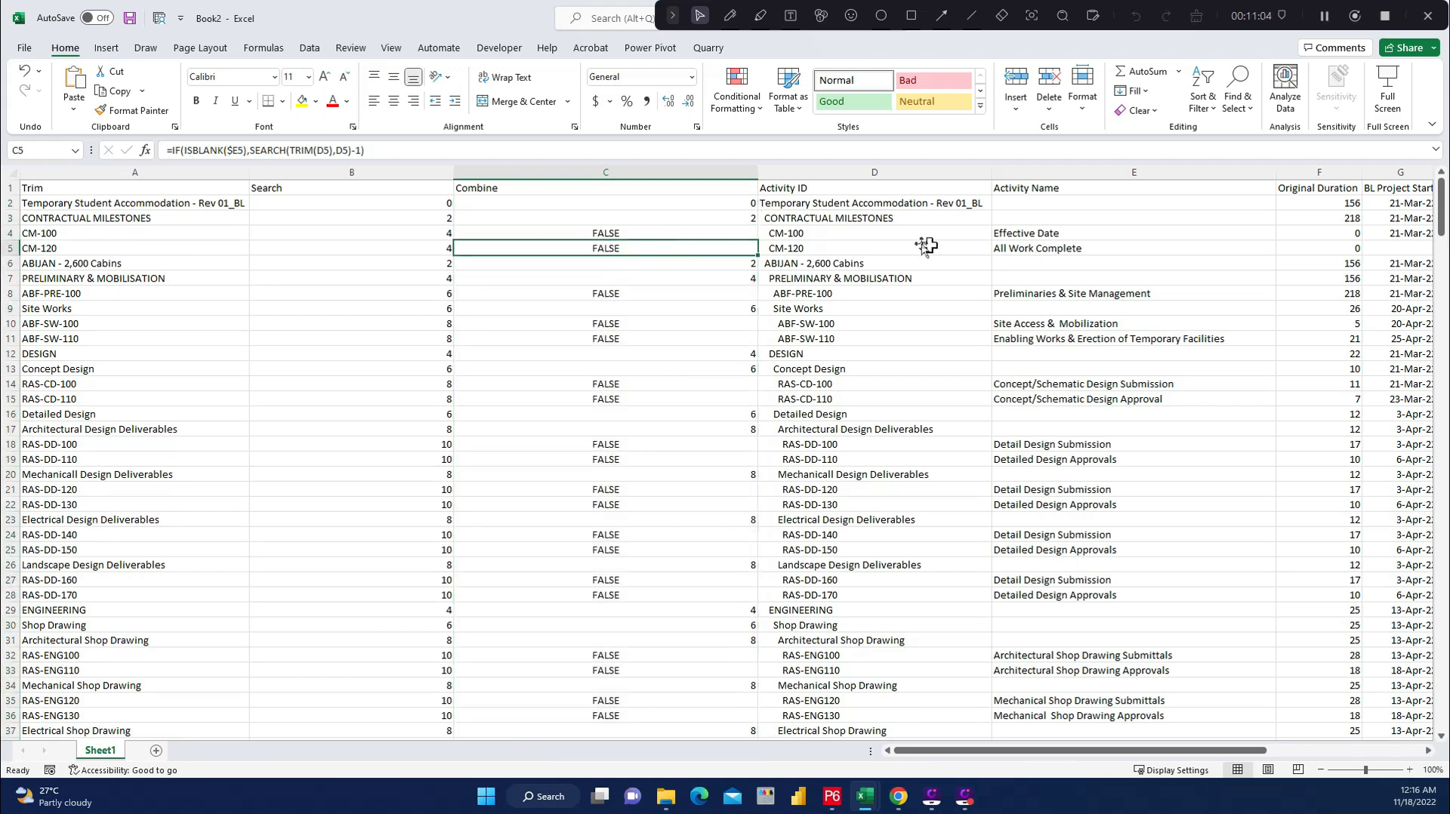
left_click(1051, 248)
left_click(1046, 234)
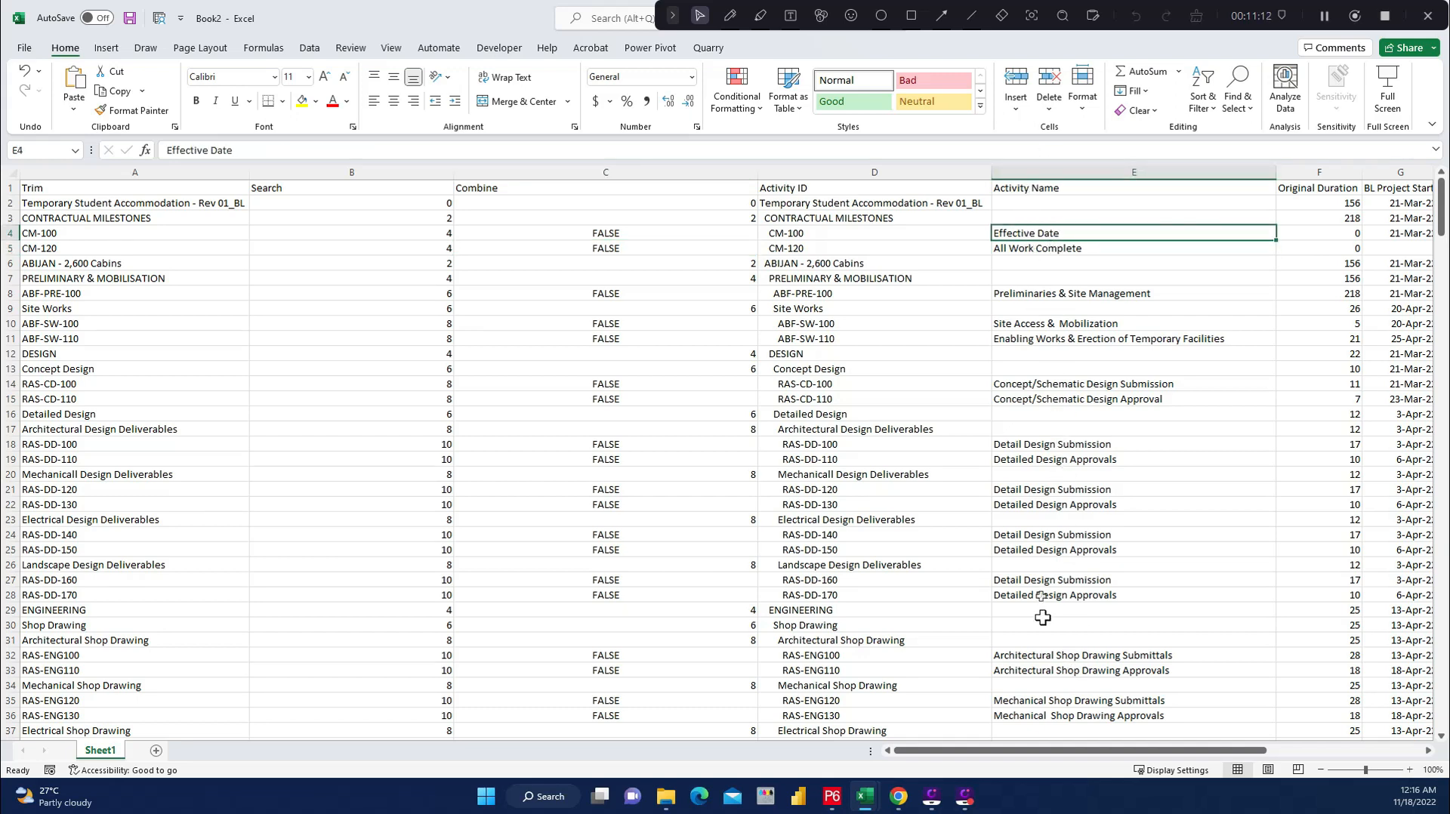
left_click(605, 235)
left_click(604, 247)
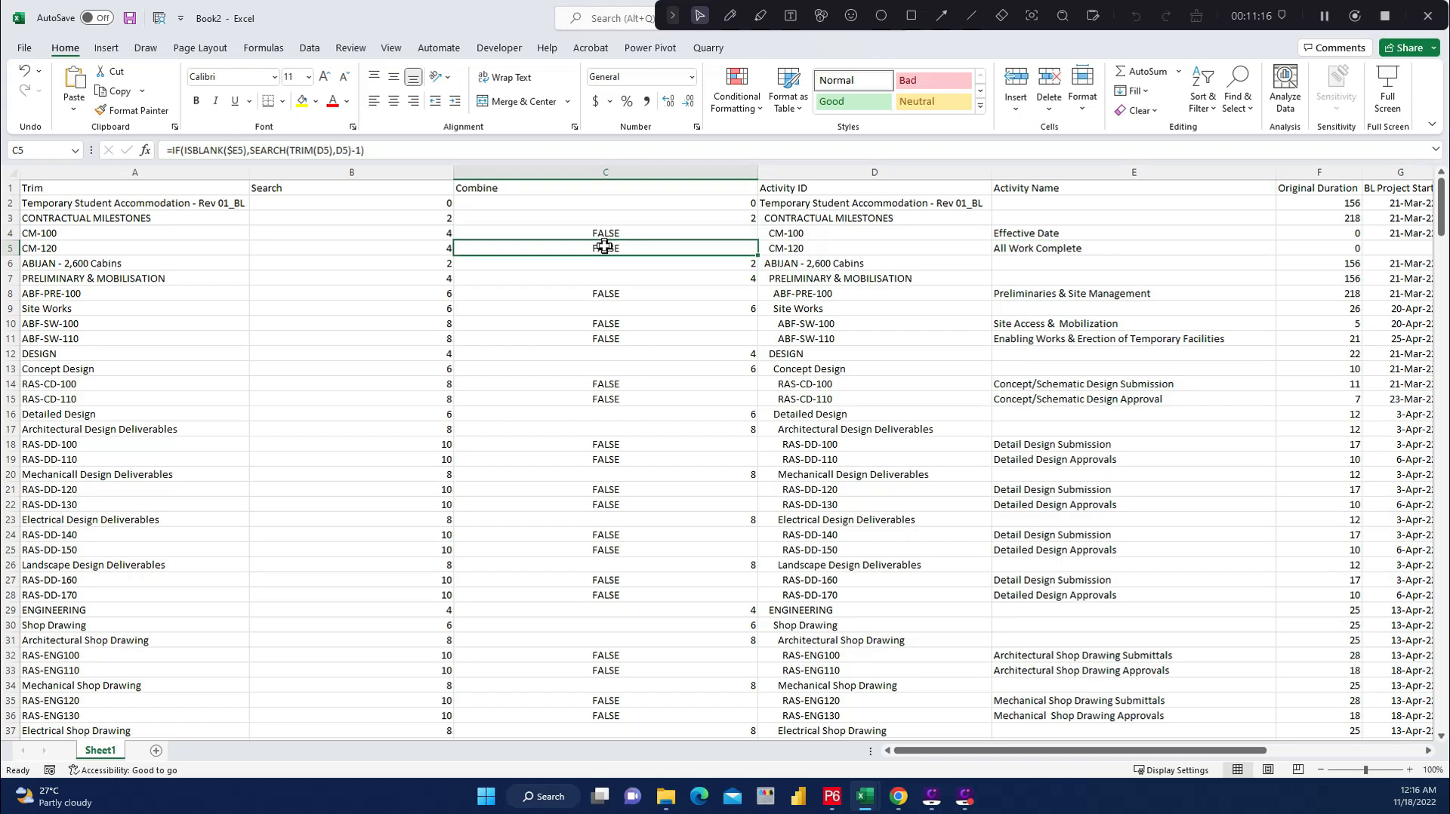
Examine the Combine values and formulas of the rows without an Activity Name, such as rows 2, 3, 7, 9, 12 and 13.
left_click(678, 206)
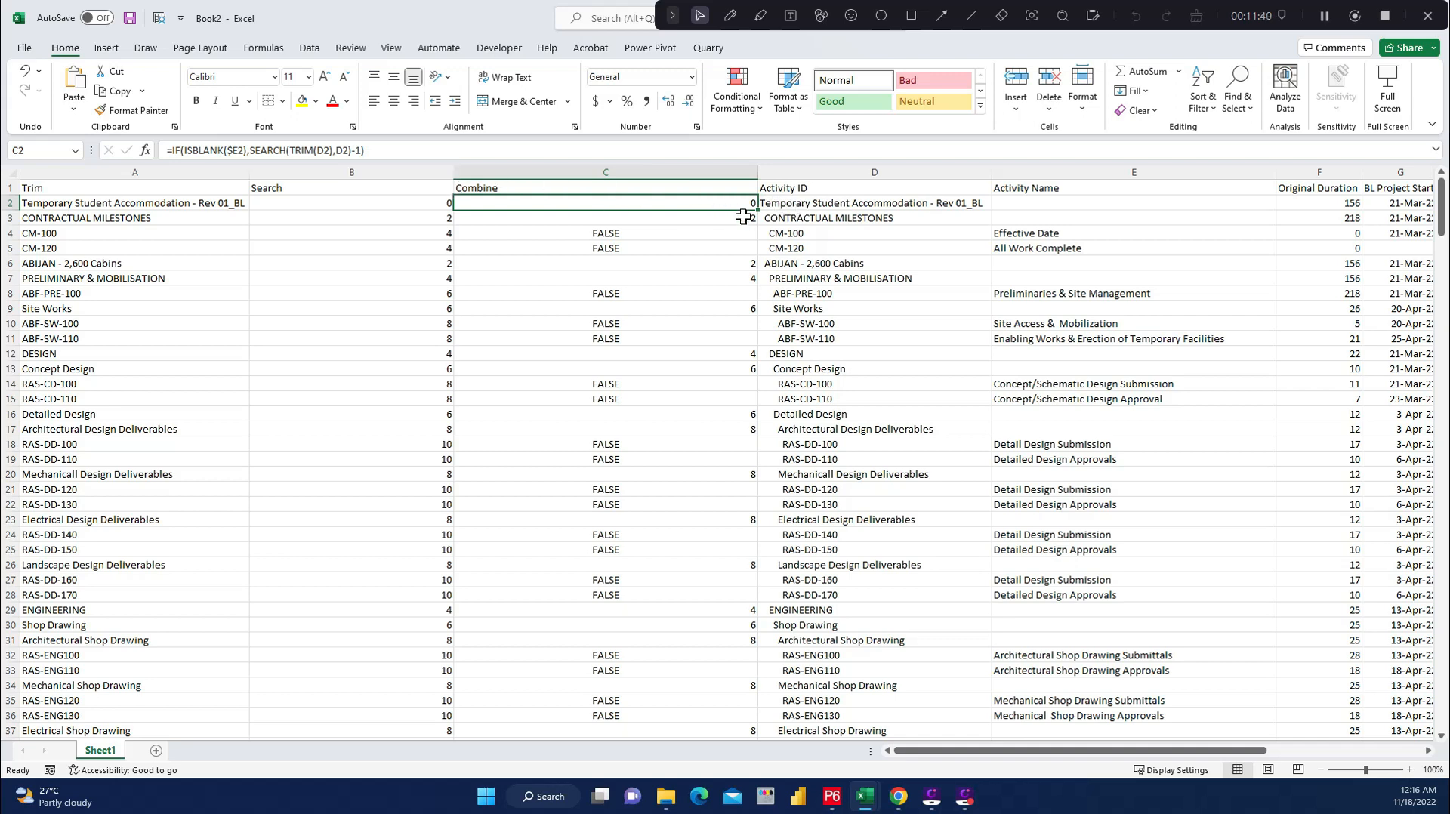
left_click(748, 278)
left_click(754, 310)
left_click(754, 354)
left_click(755, 367)
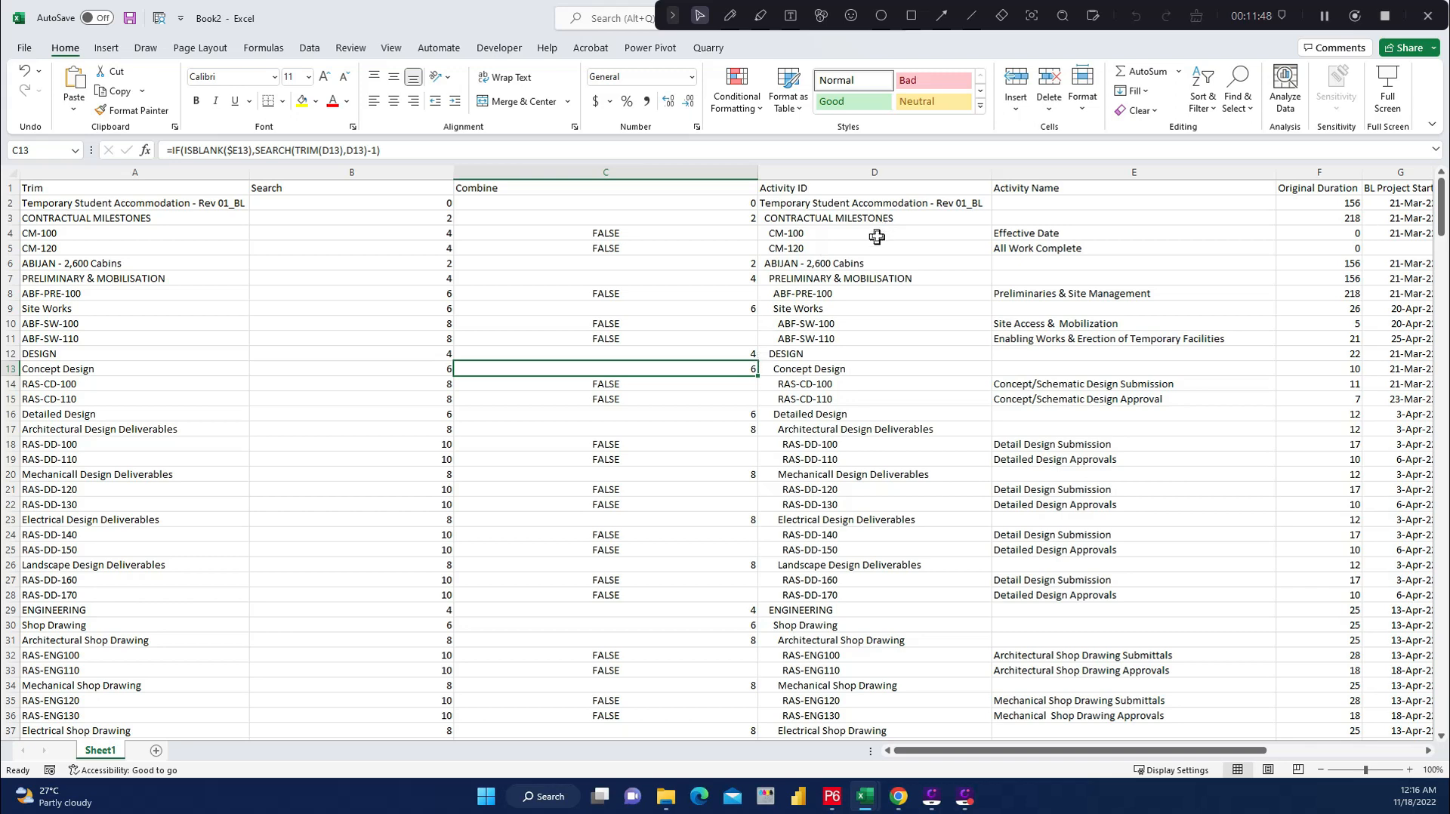
left_click(734, 216)
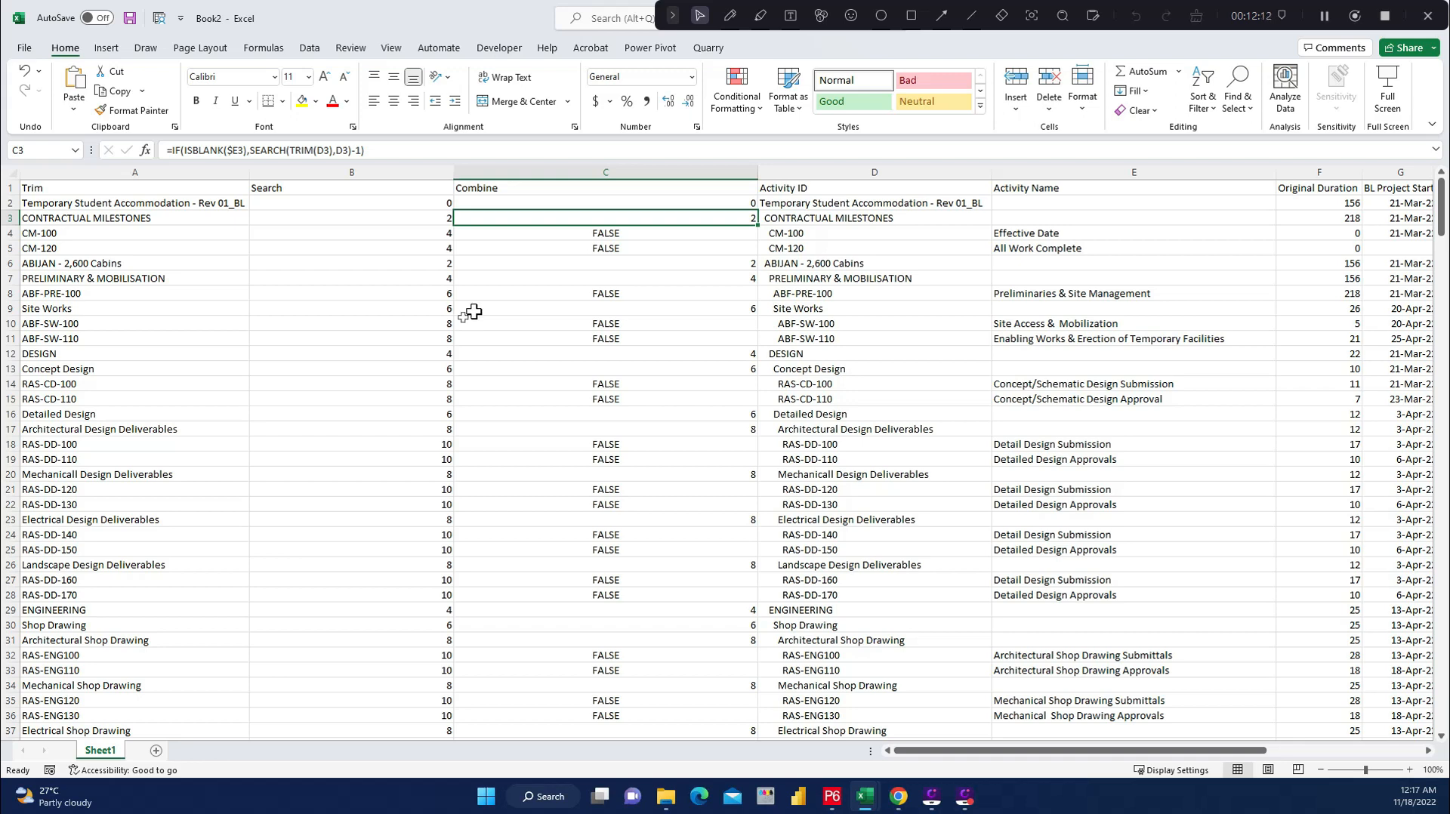
Add a new worksheet to the workbook and widen its columns A and B.
left_click(156, 750)
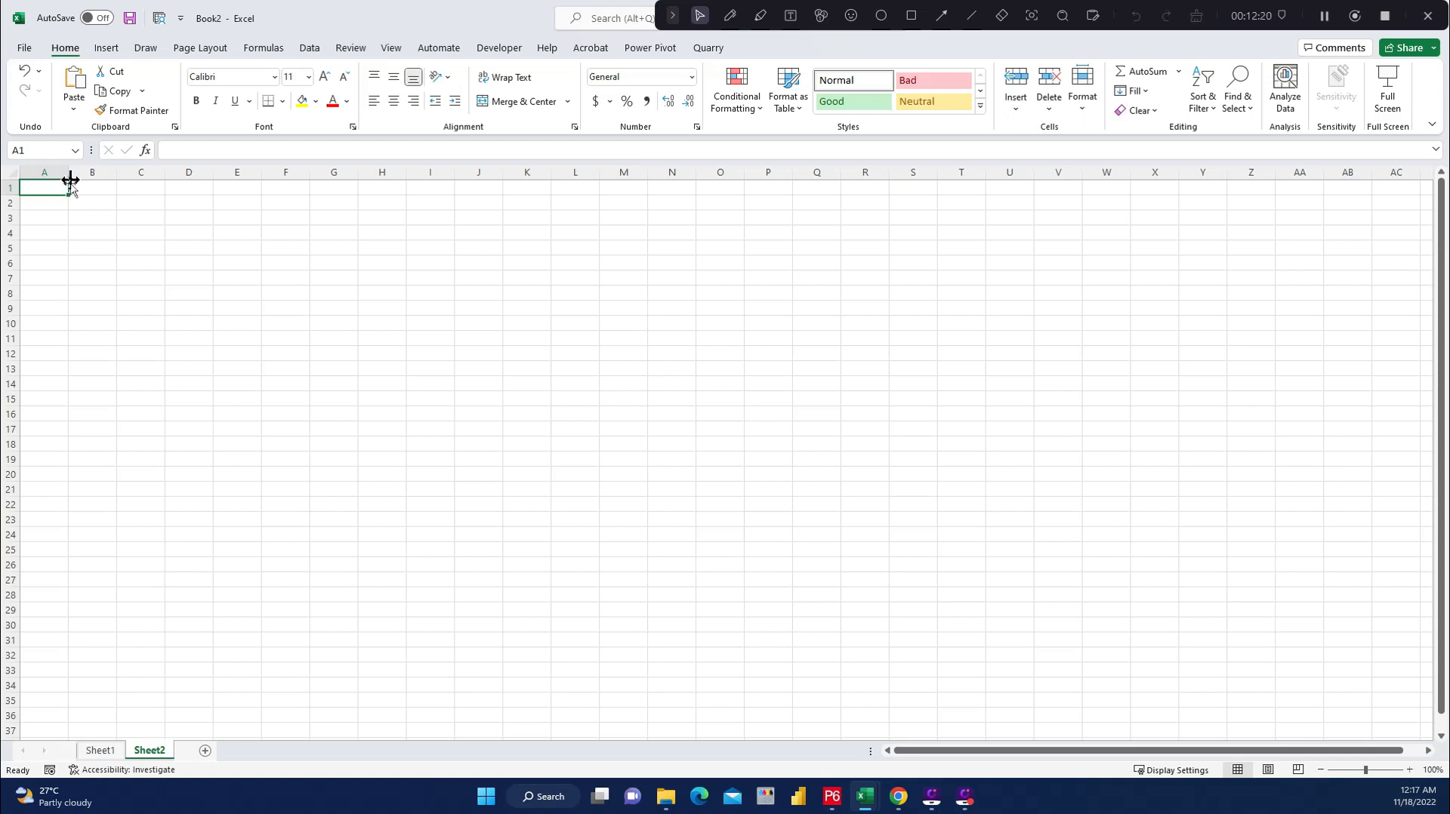
left_click_drag(71, 179, 283, 172)
left_click(145, 228)
left_click(226, 249)
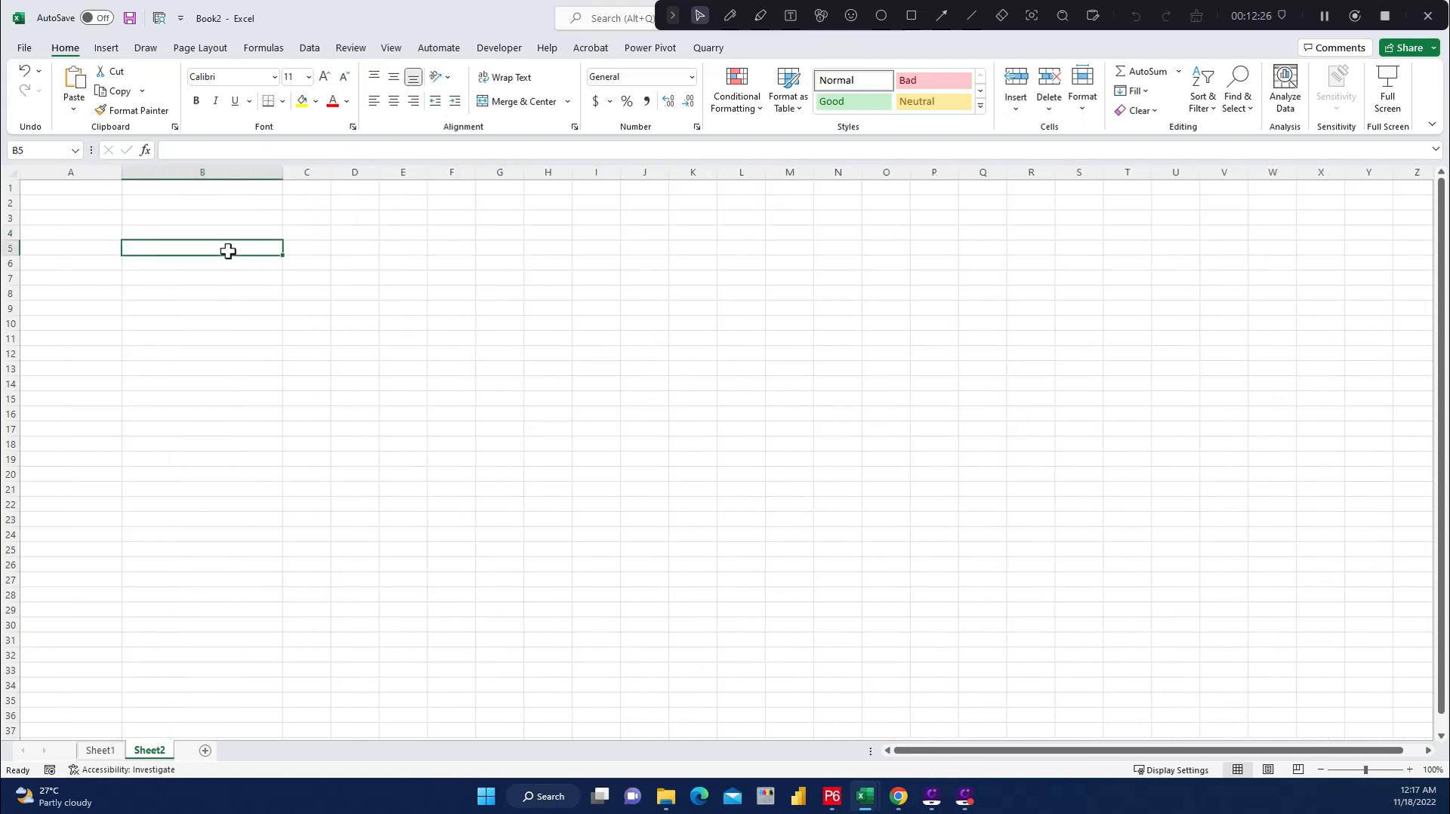
Check the column headings in Primavera P6 and shade cells A1:Y1 of Sheet2 light gray as the header row.
left_click(832, 798)
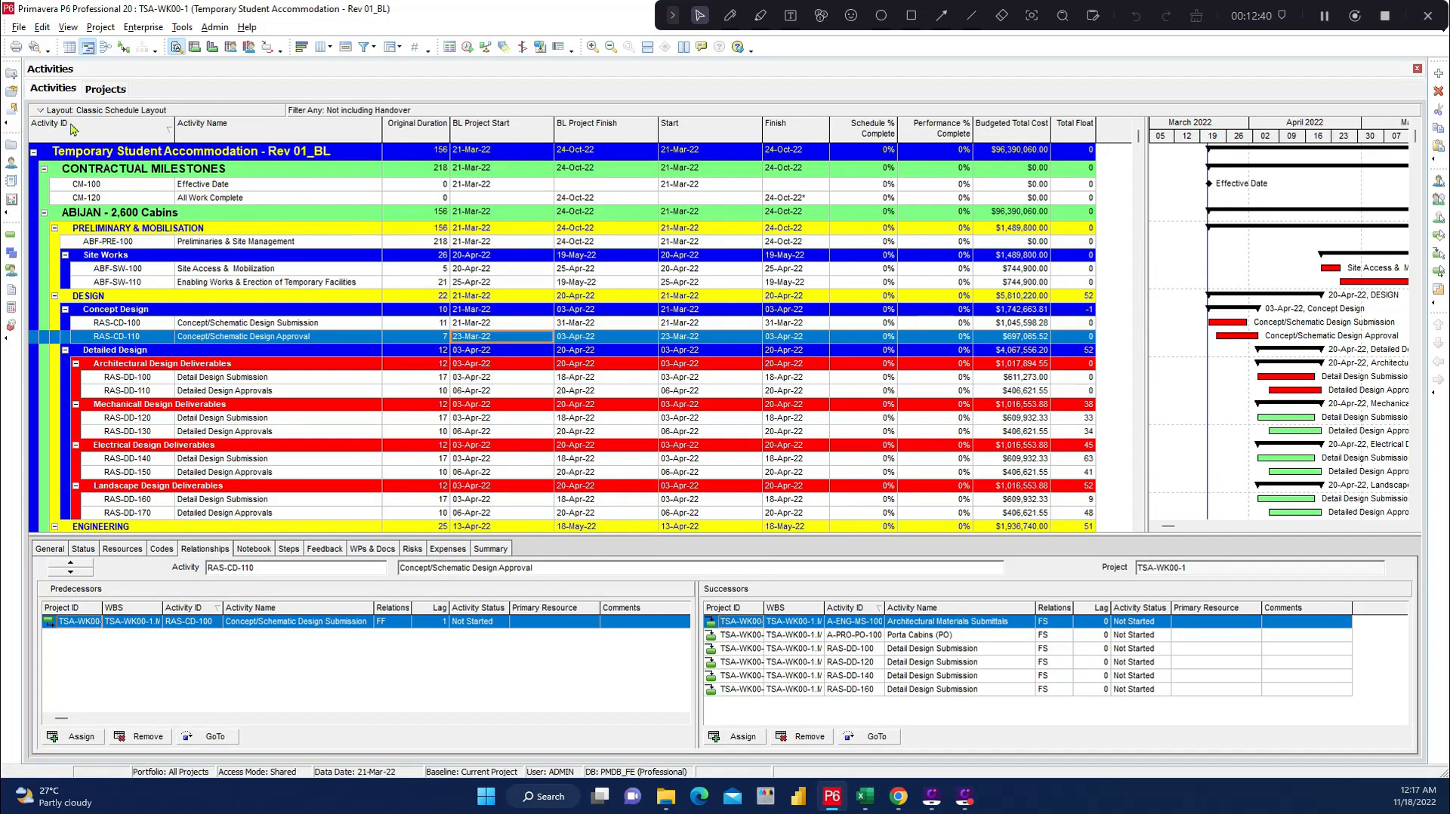
left_click(1027, 710)
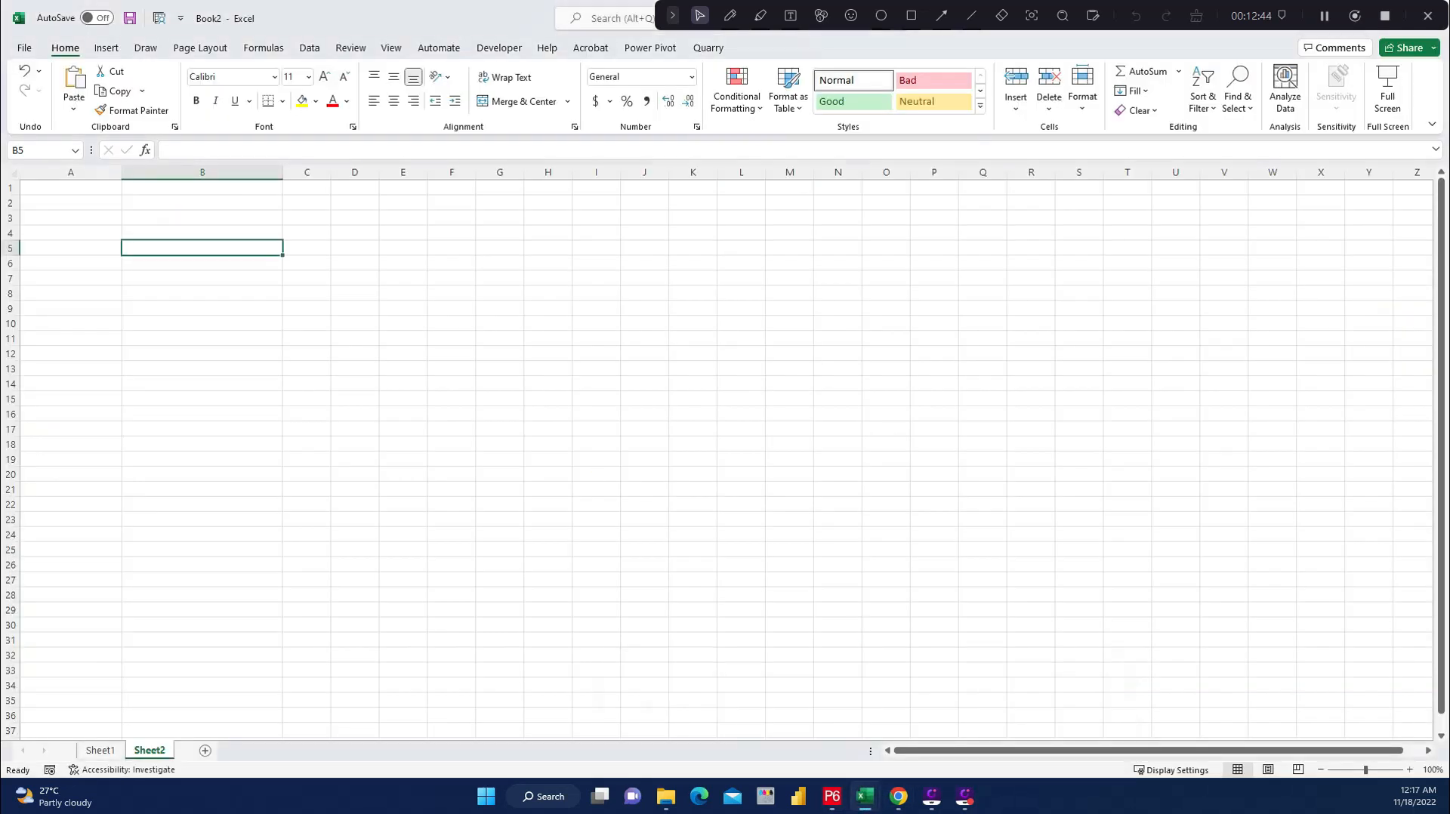
left_click_drag(119, 190, 1382, 184)
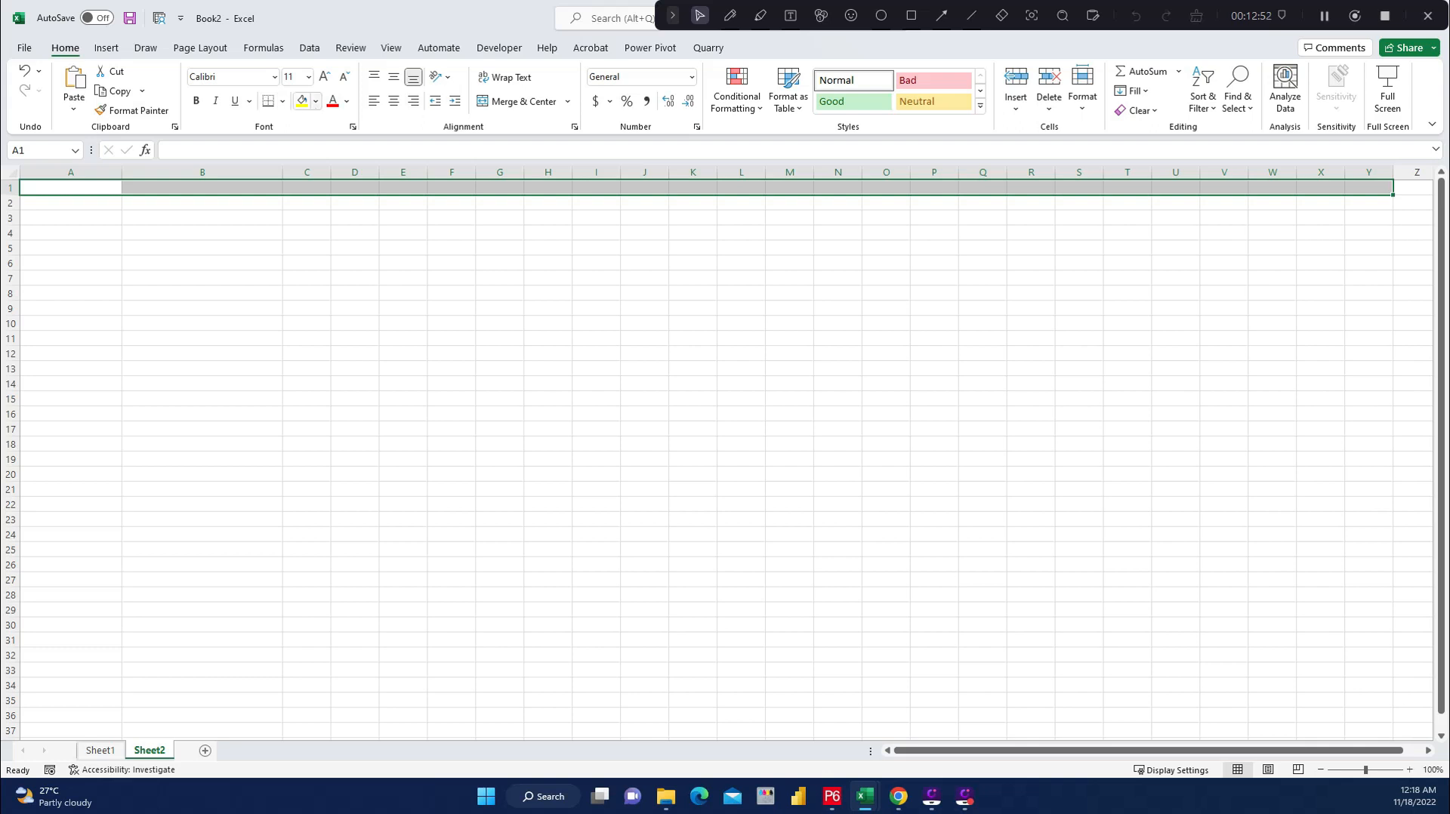
left_click(315, 101)
left_click(329, 140)
left_click(98, 188)
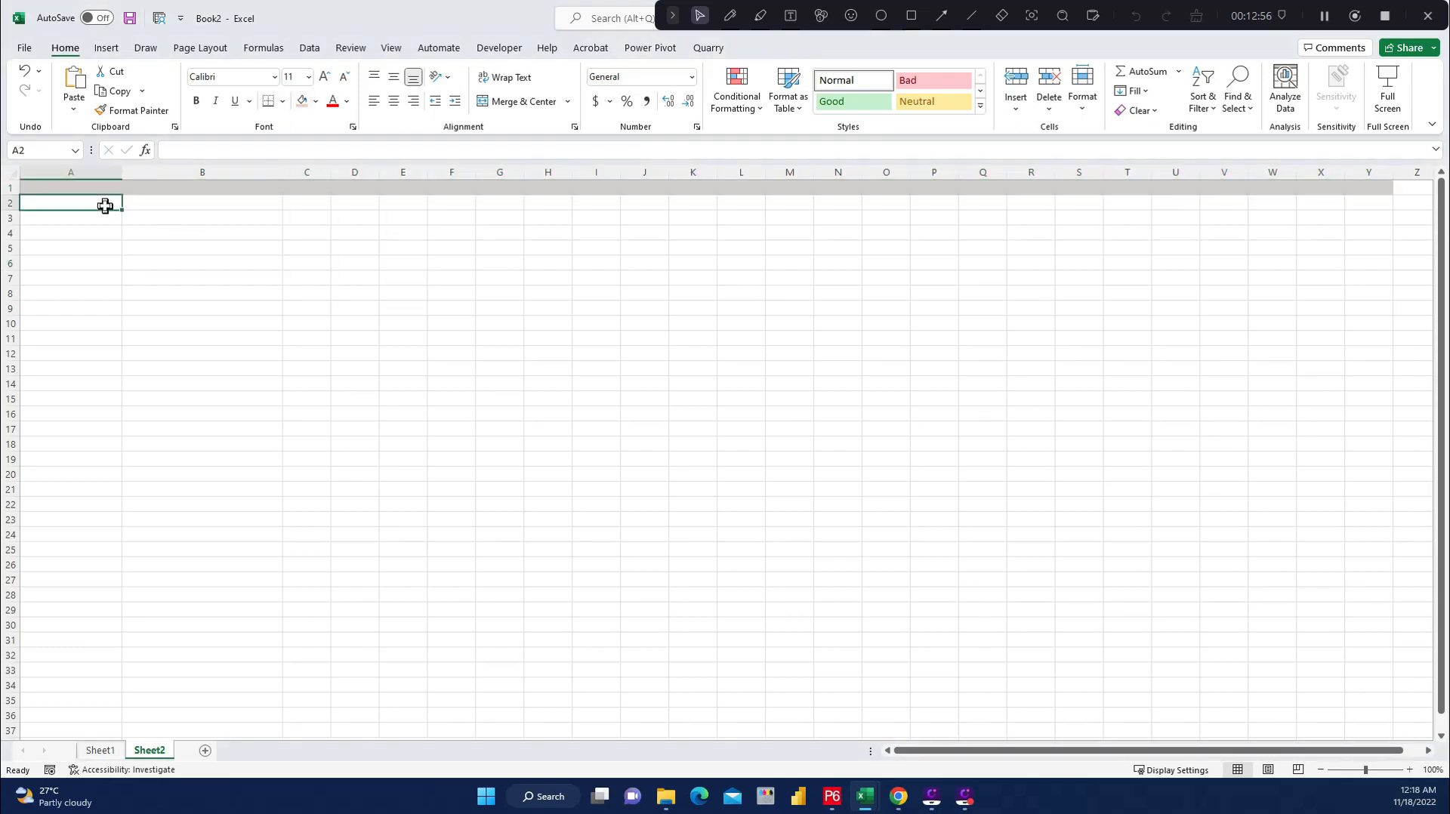
left_click(65, 201)
Copy the top-level project row from Primavera P6 and paste it with its column headings at A1 of Sheet2.
left_click(832, 796)
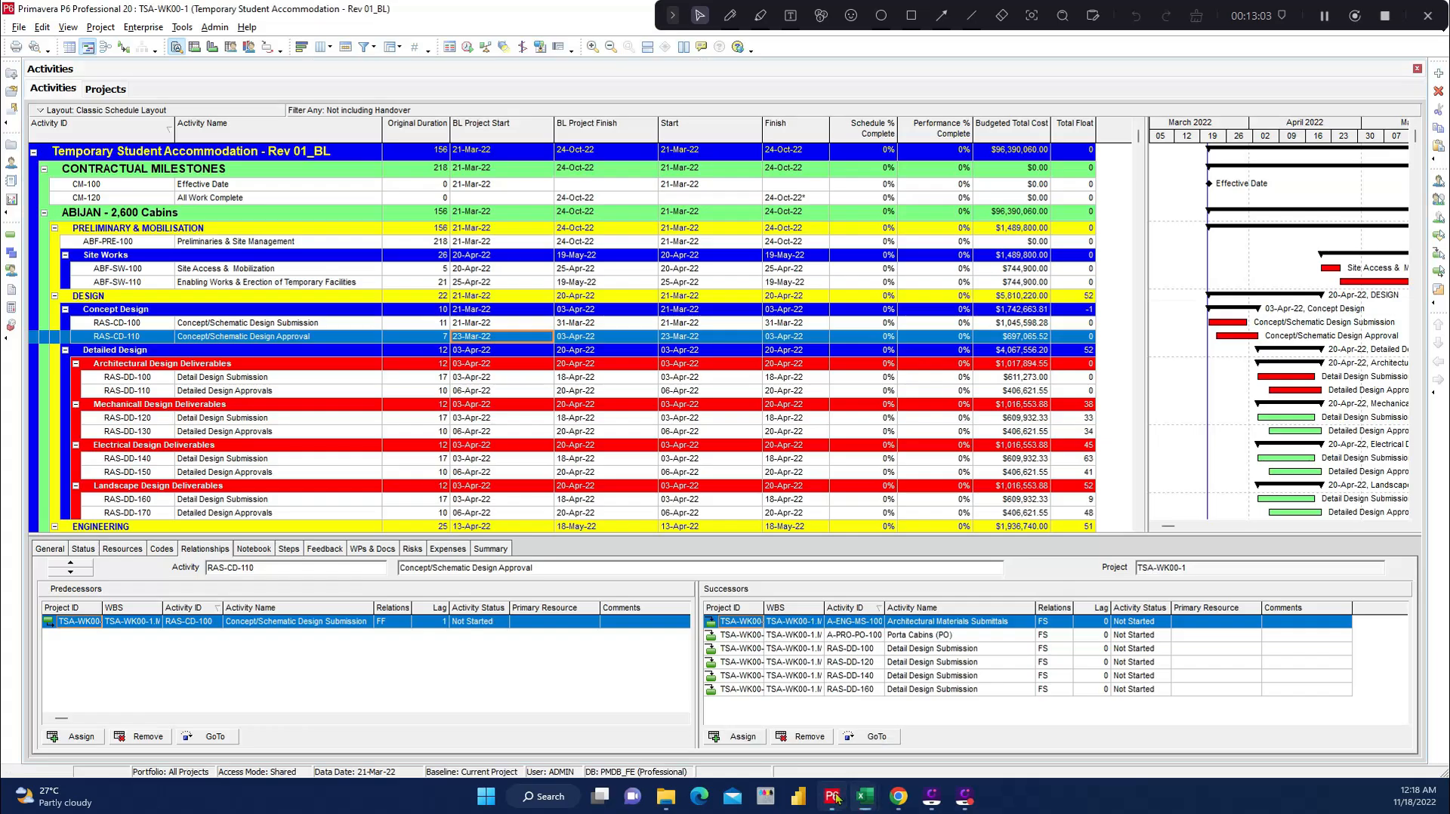
left_click(121, 155)
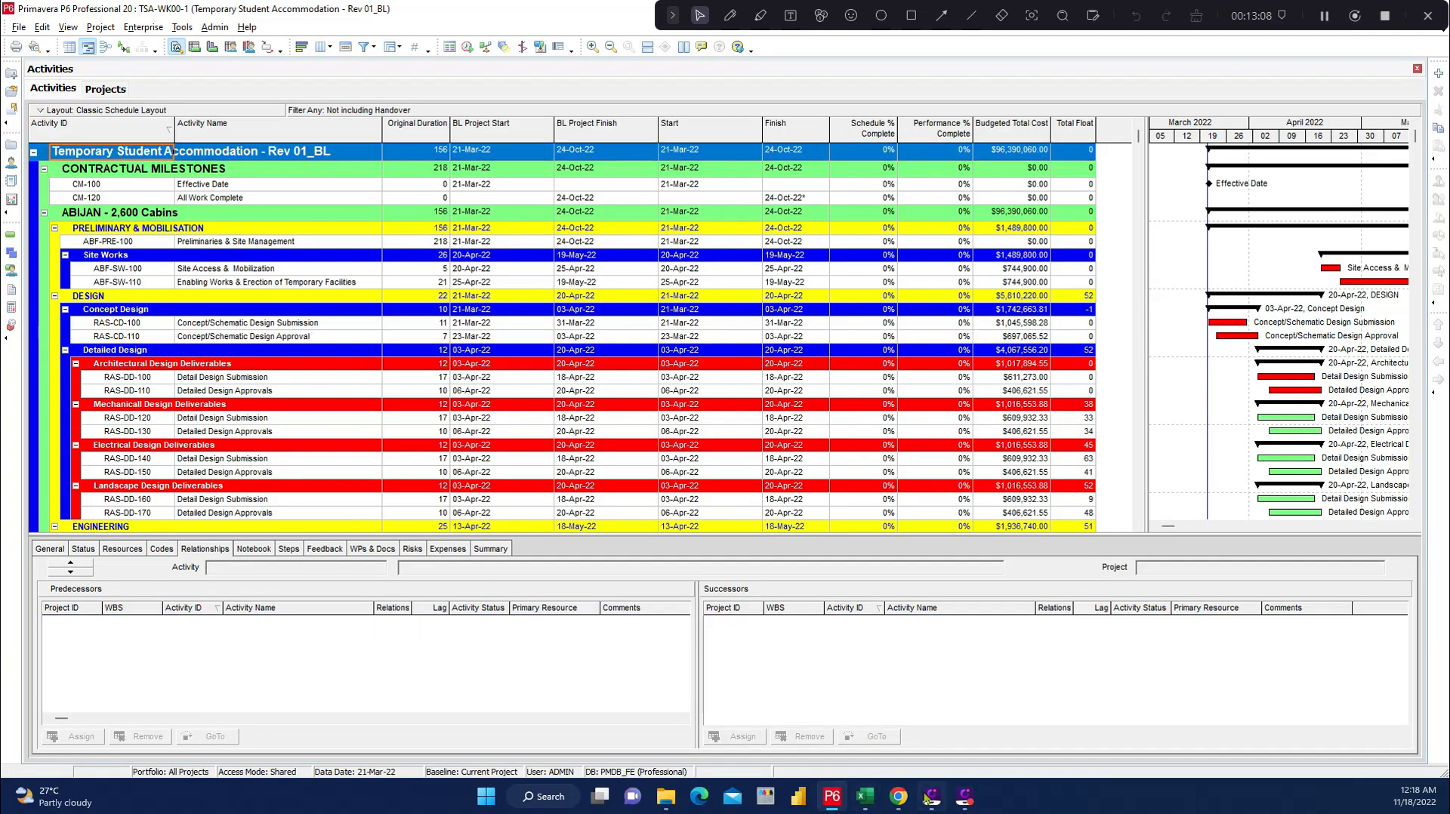
mouse_move(866, 796)
left_click(986, 727)
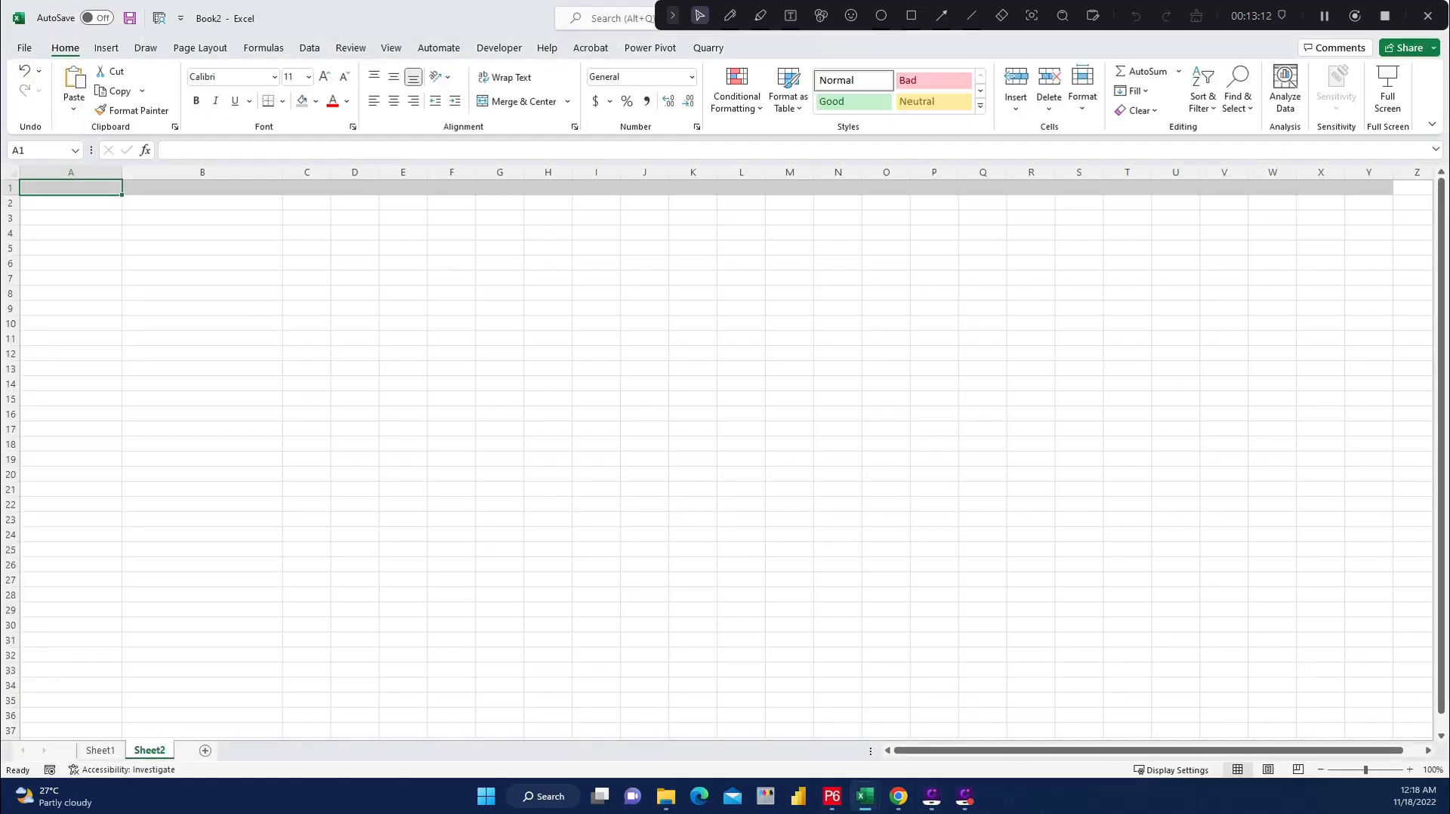
right_click(64, 187)
left_click(102, 291)
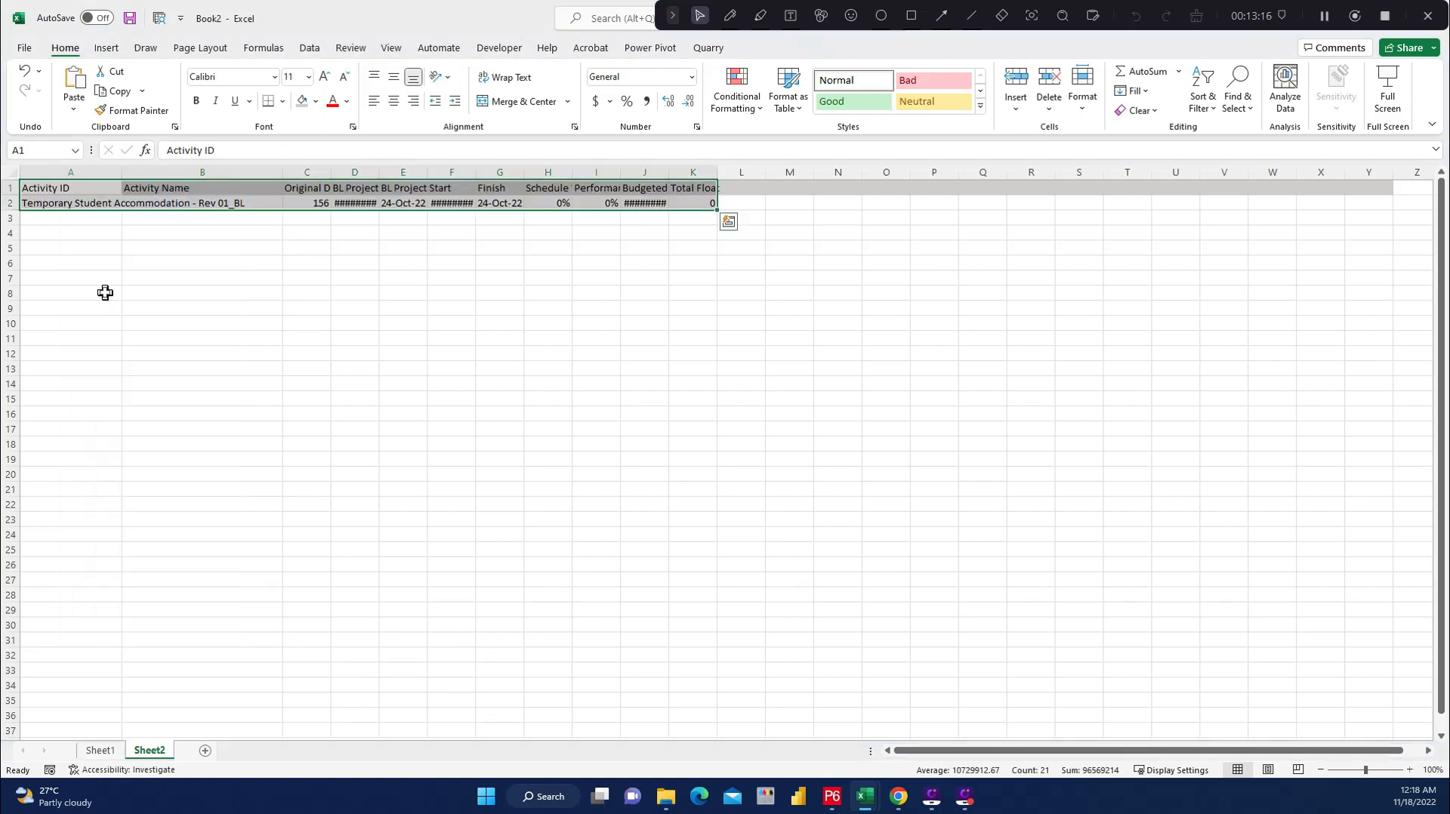
AutoFit all column widths of Sheet2 to the pasted headings and values.
left_click(566, 297)
left_click(13, 173)
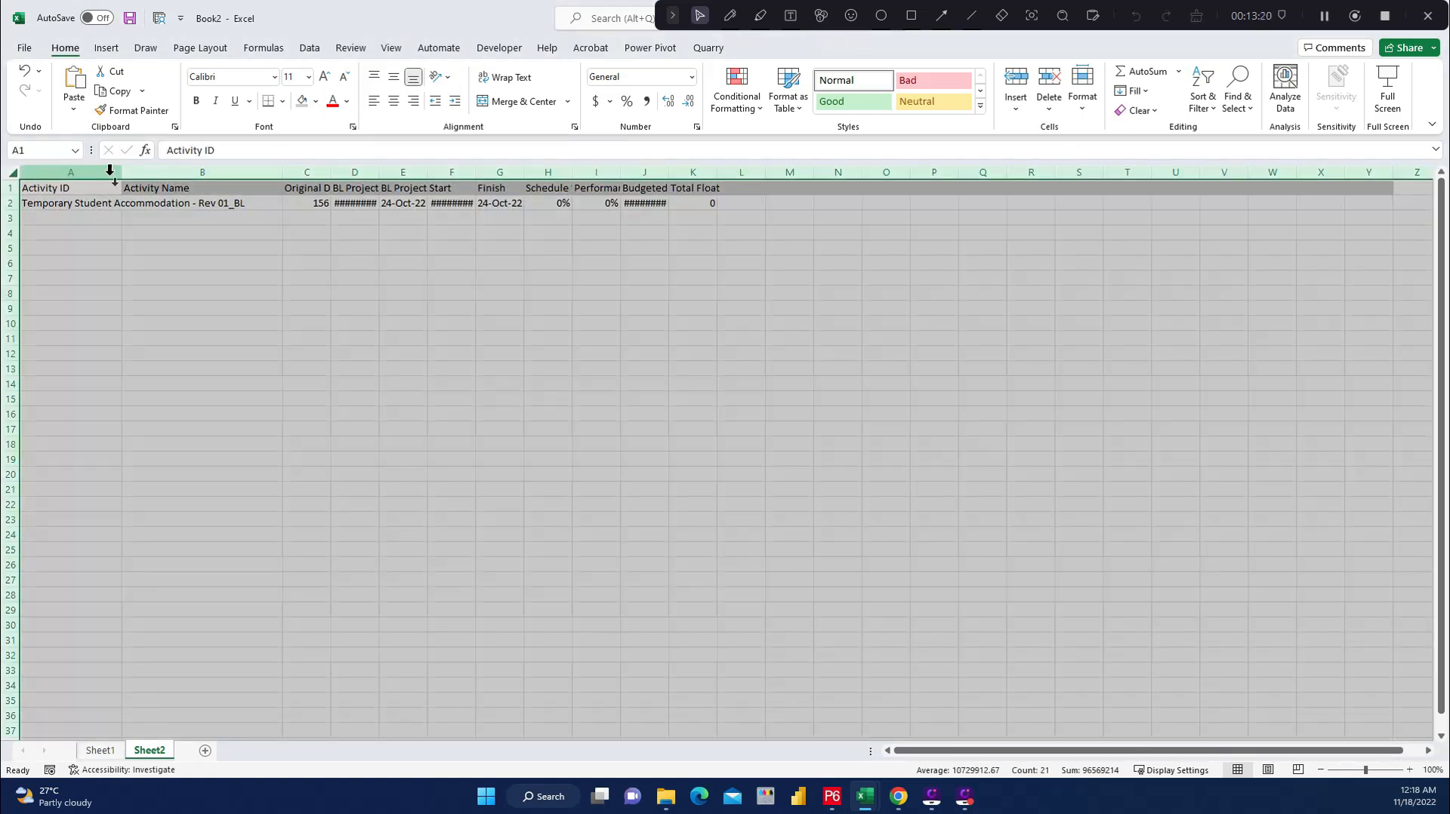
double_click(122, 172)
Try font sizes 9 and 10 on the entire sheet and set the size back to 11.
left_click(309, 79)
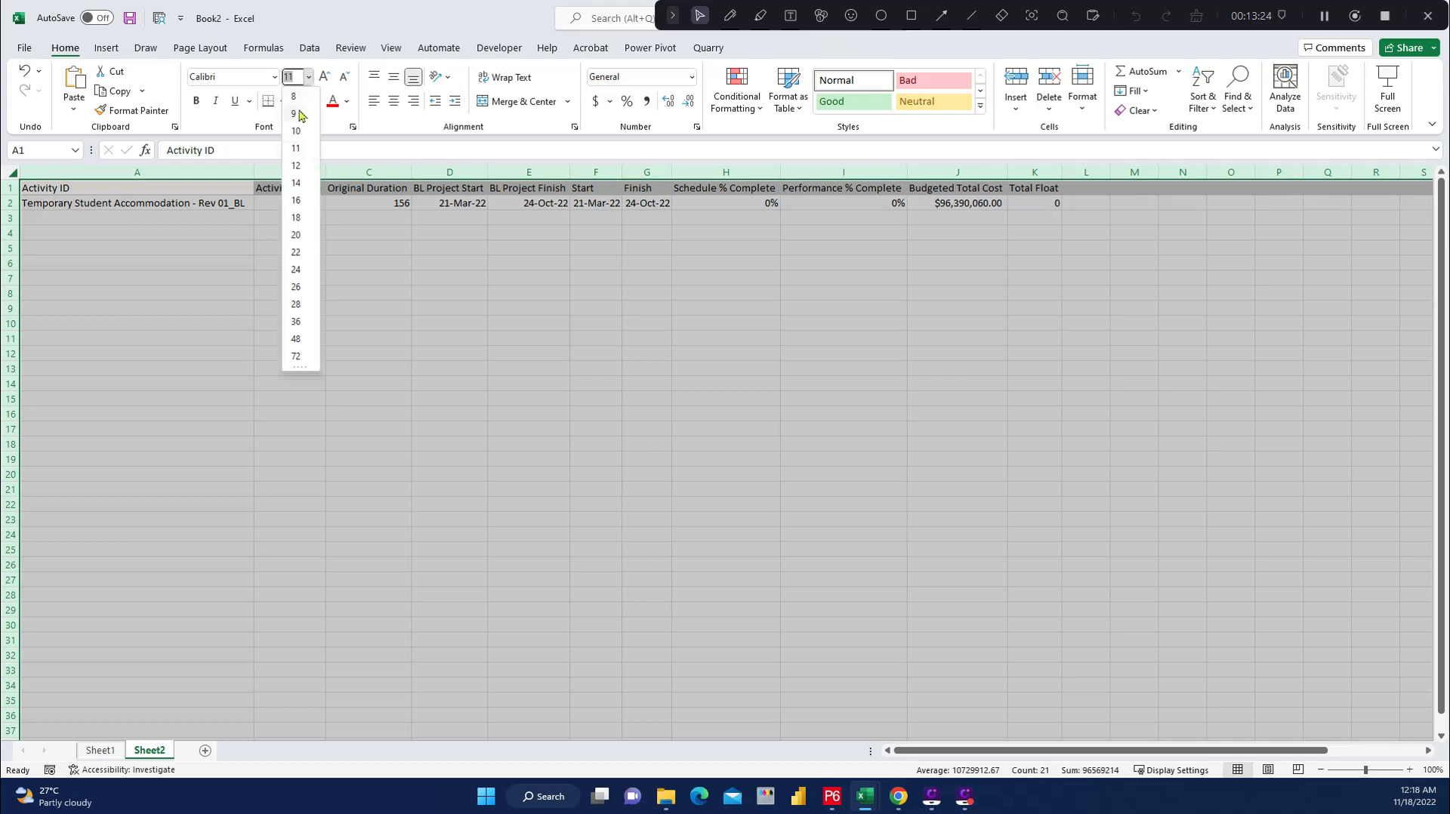
left_click(300, 114)
left_click(514, 305)
left_click(250, 245)
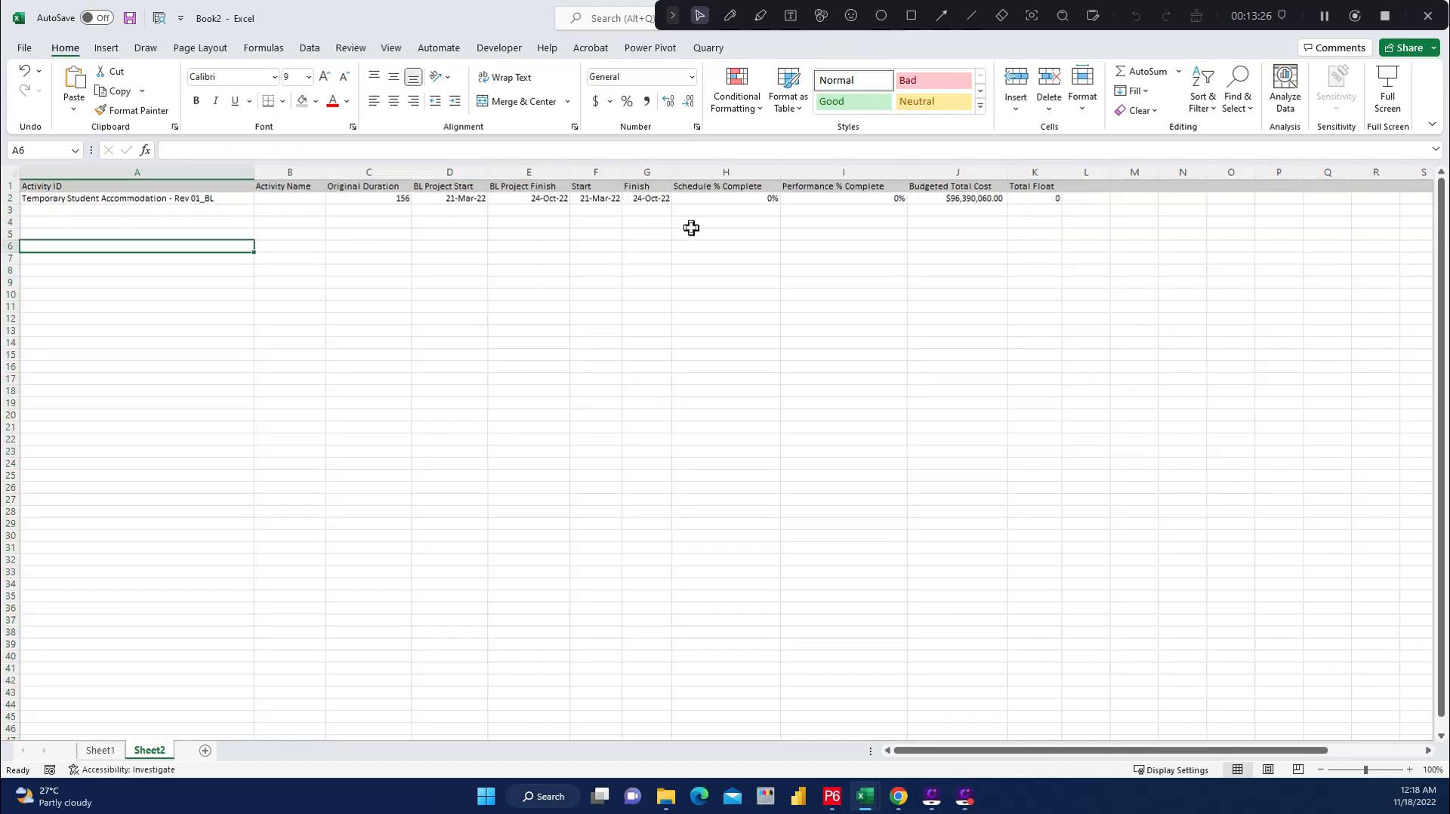
left_click(10, 185)
left_click(12, 173)
left_click(309, 78)
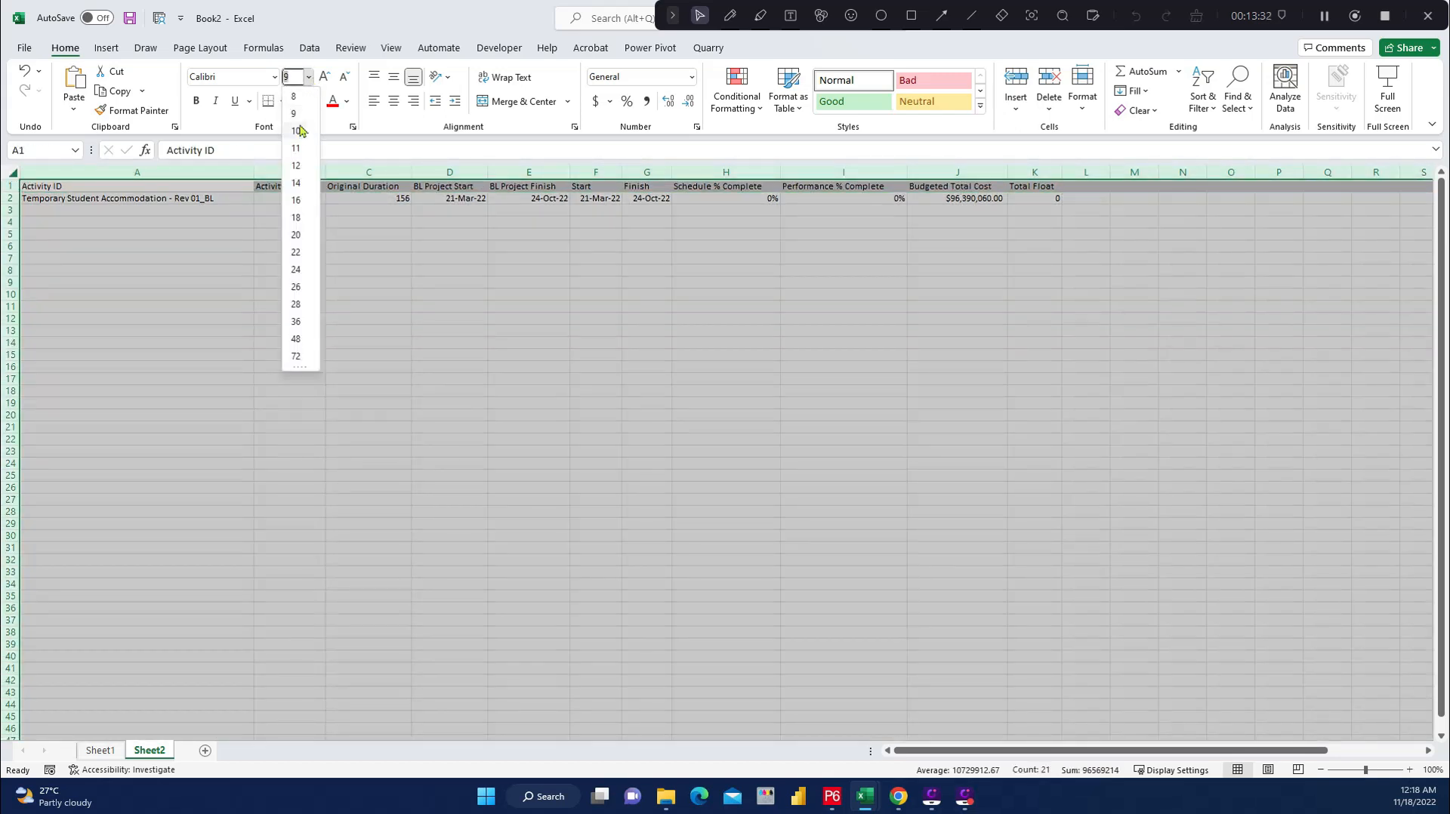
left_click(300, 132)
left_click(308, 78)
left_click(300, 148)
left_click(360, 305)
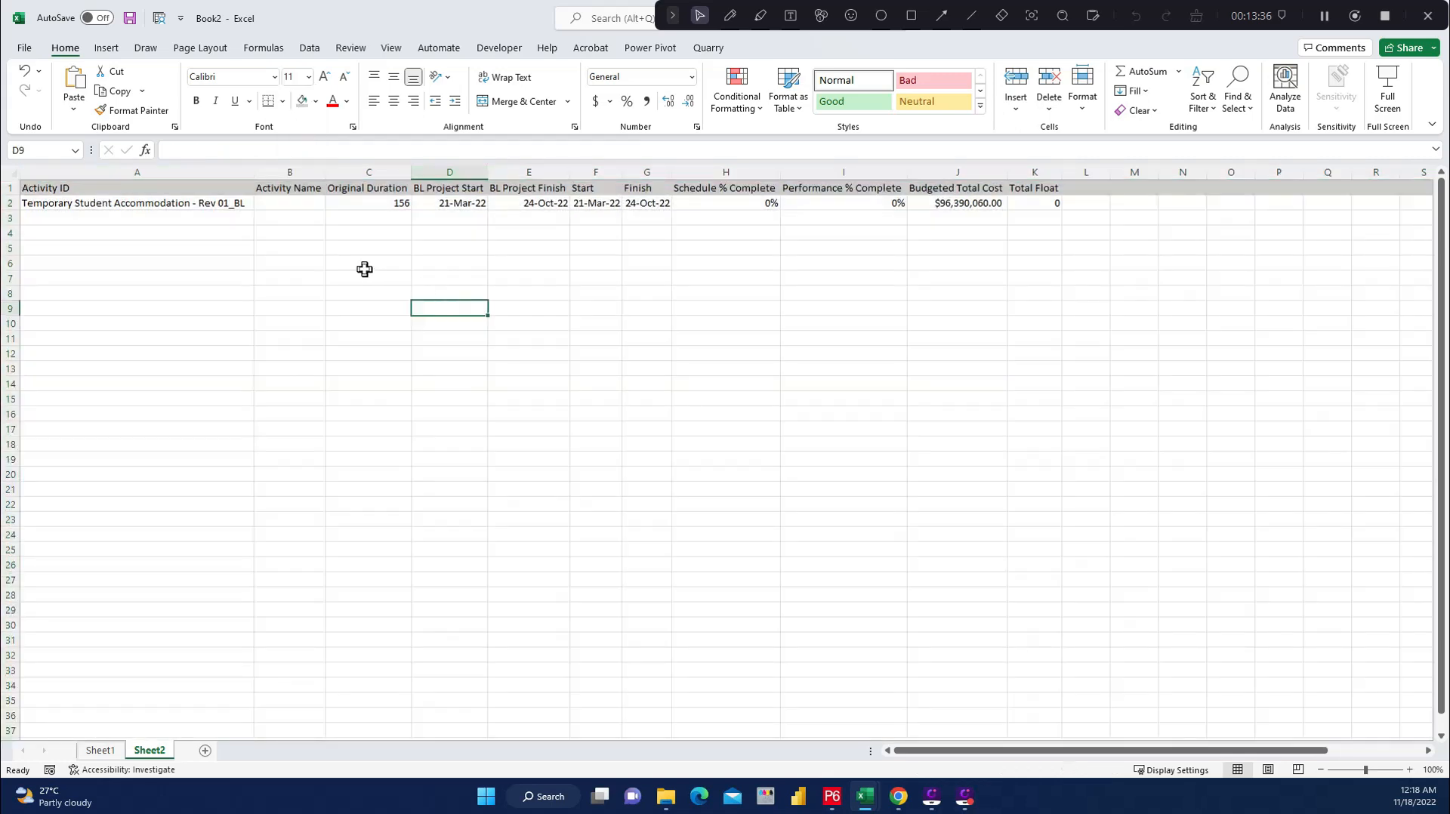
left_click(81, 184)
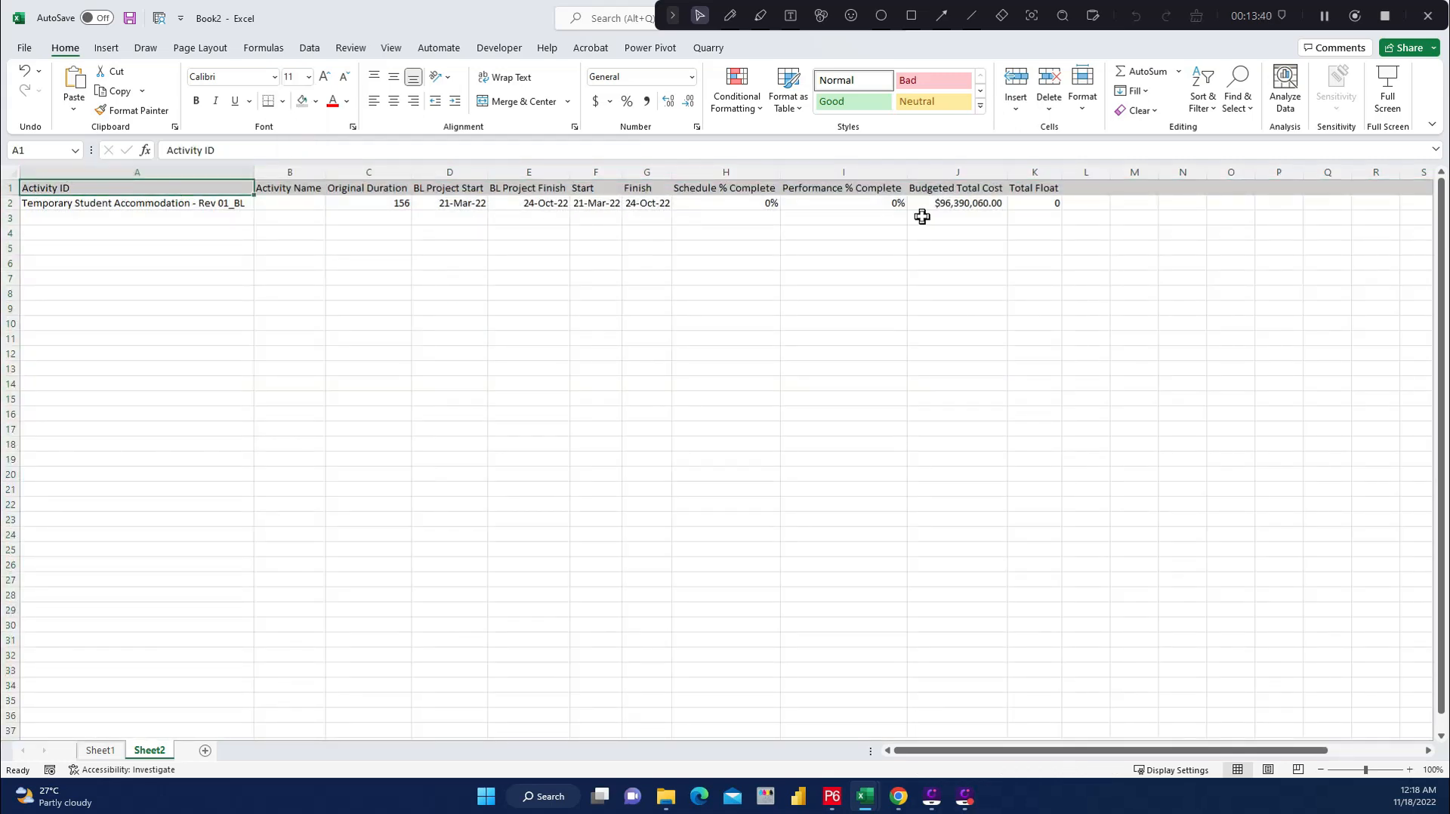
left_click(114, 204)
left_click(1044, 202)
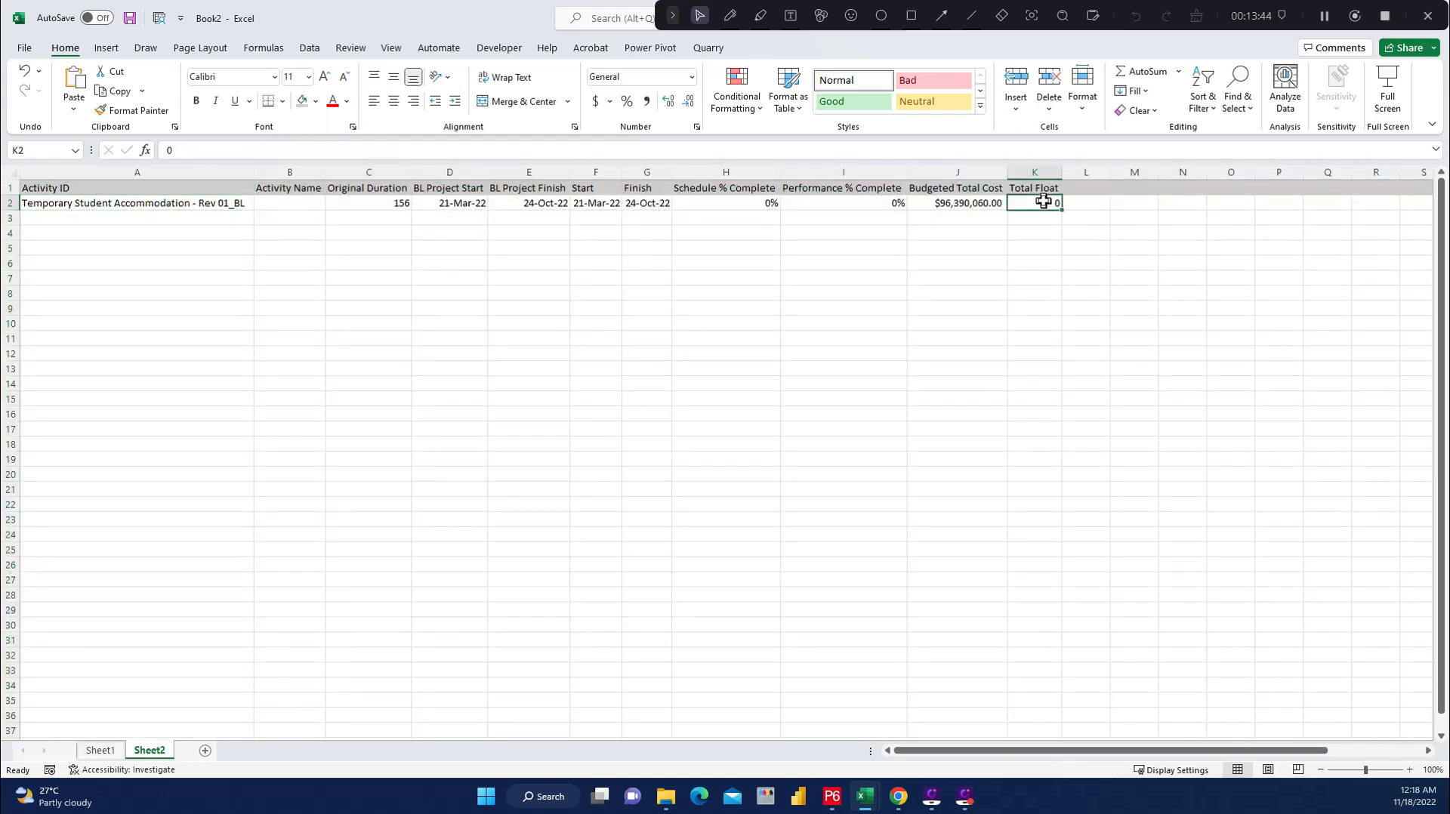
left_click(61, 202)
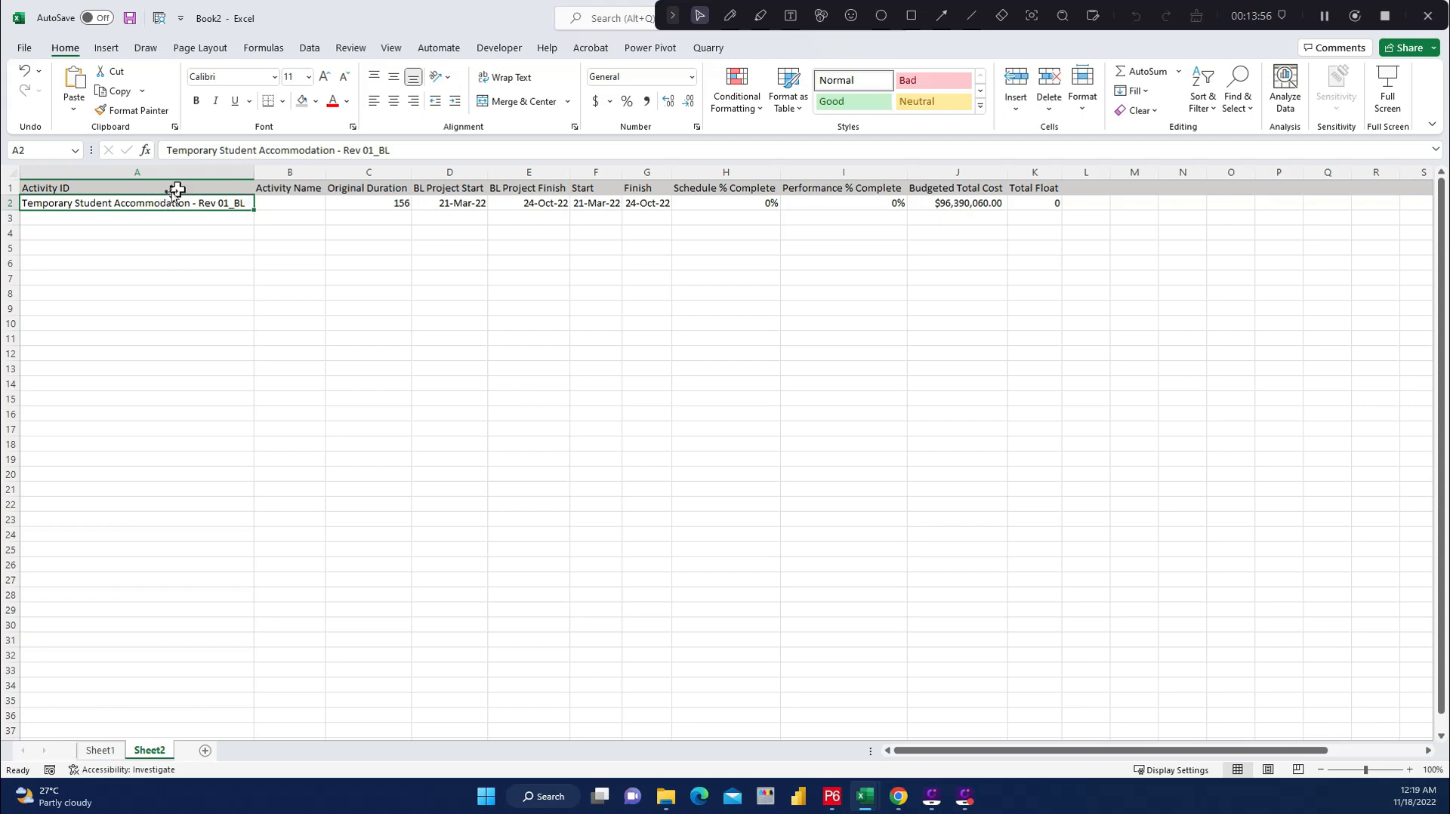
left_click_drag(52, 204, 1055, 214)
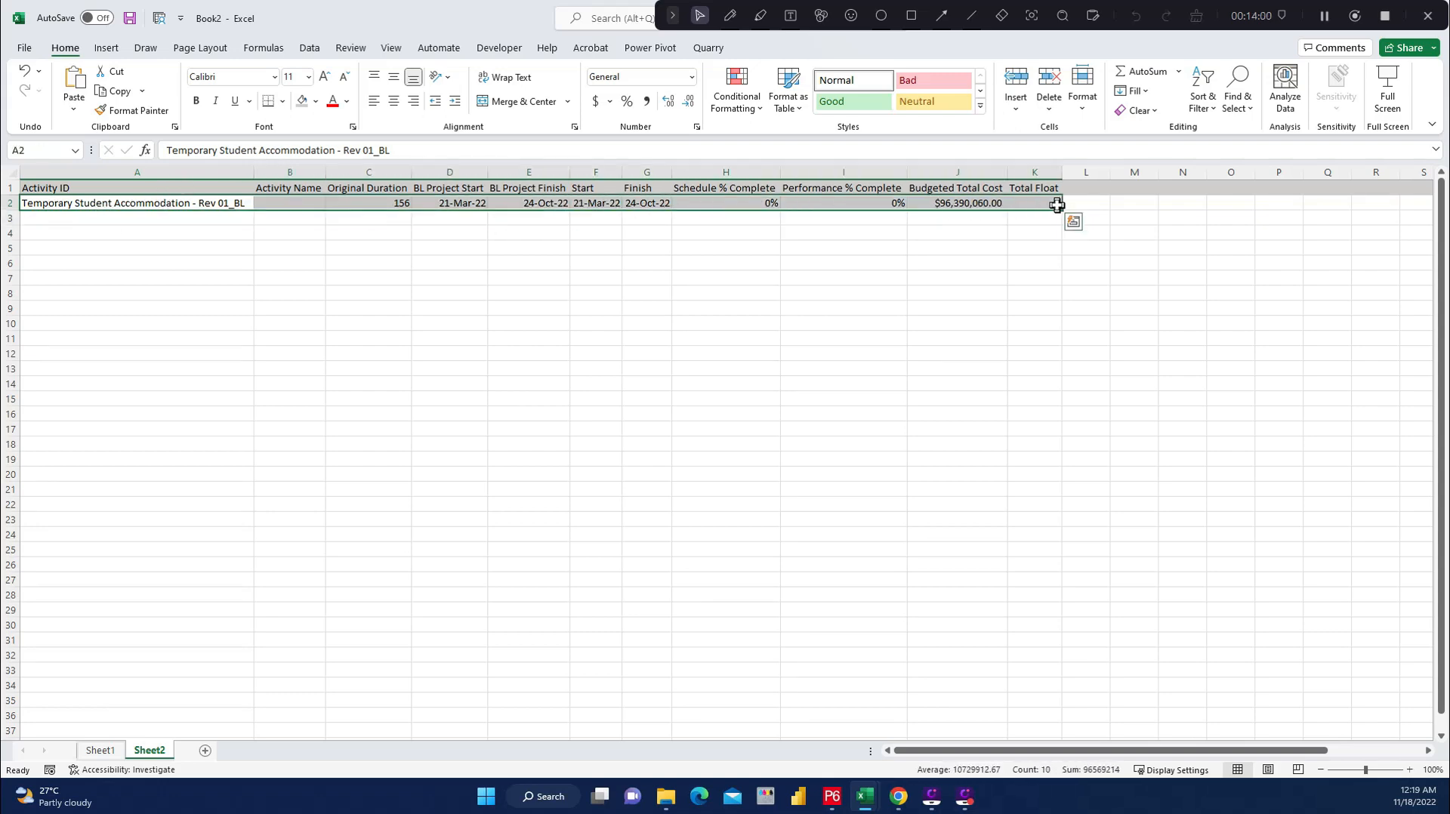
left_click(1055, 219)
Check the Search formulas on Sheet1 and copy the text of the Combine formula in C2.
left_click(99, 750)
left_click(429, 204)
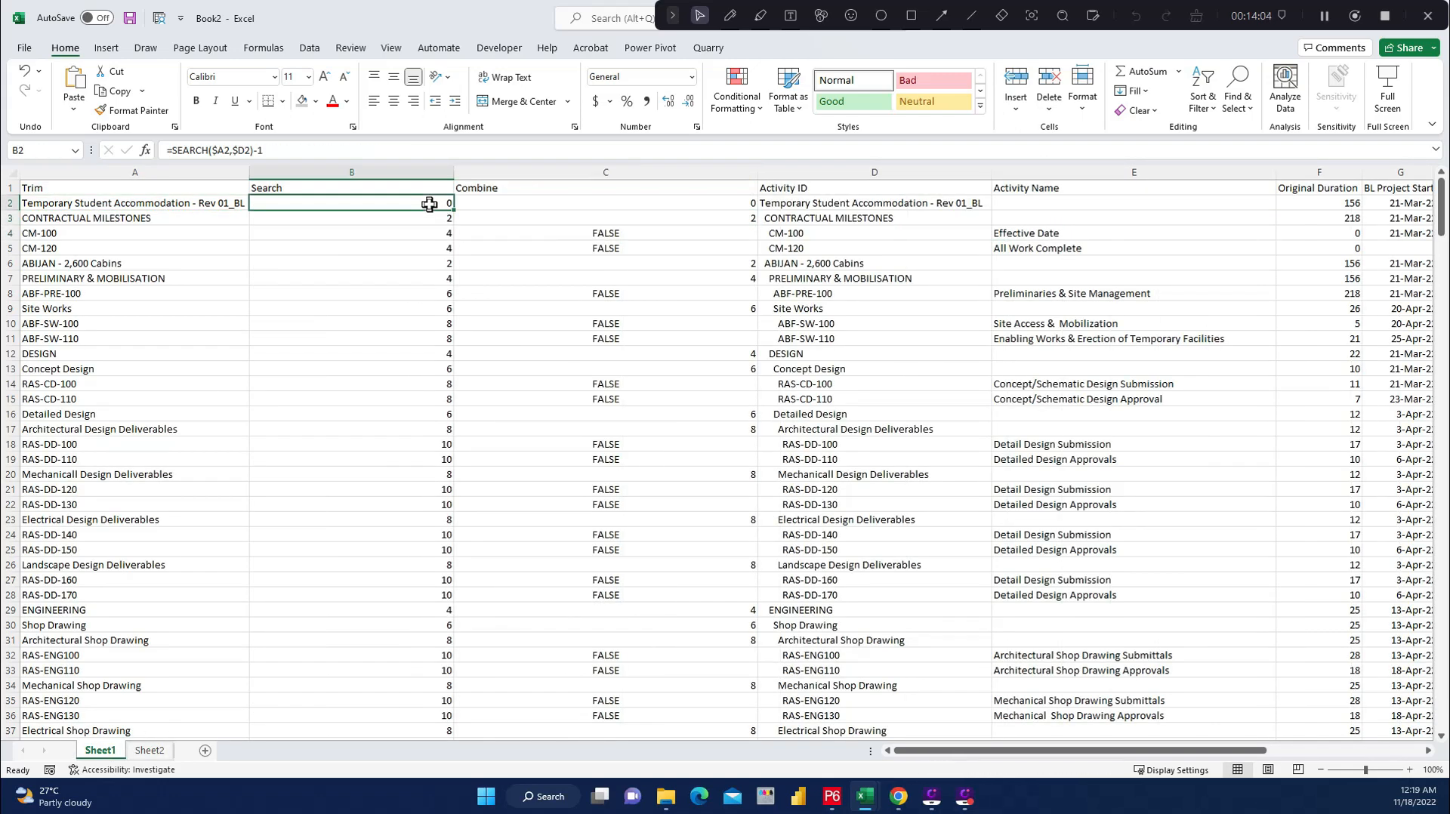
left_click(401, 214)
left_click(395, 233)
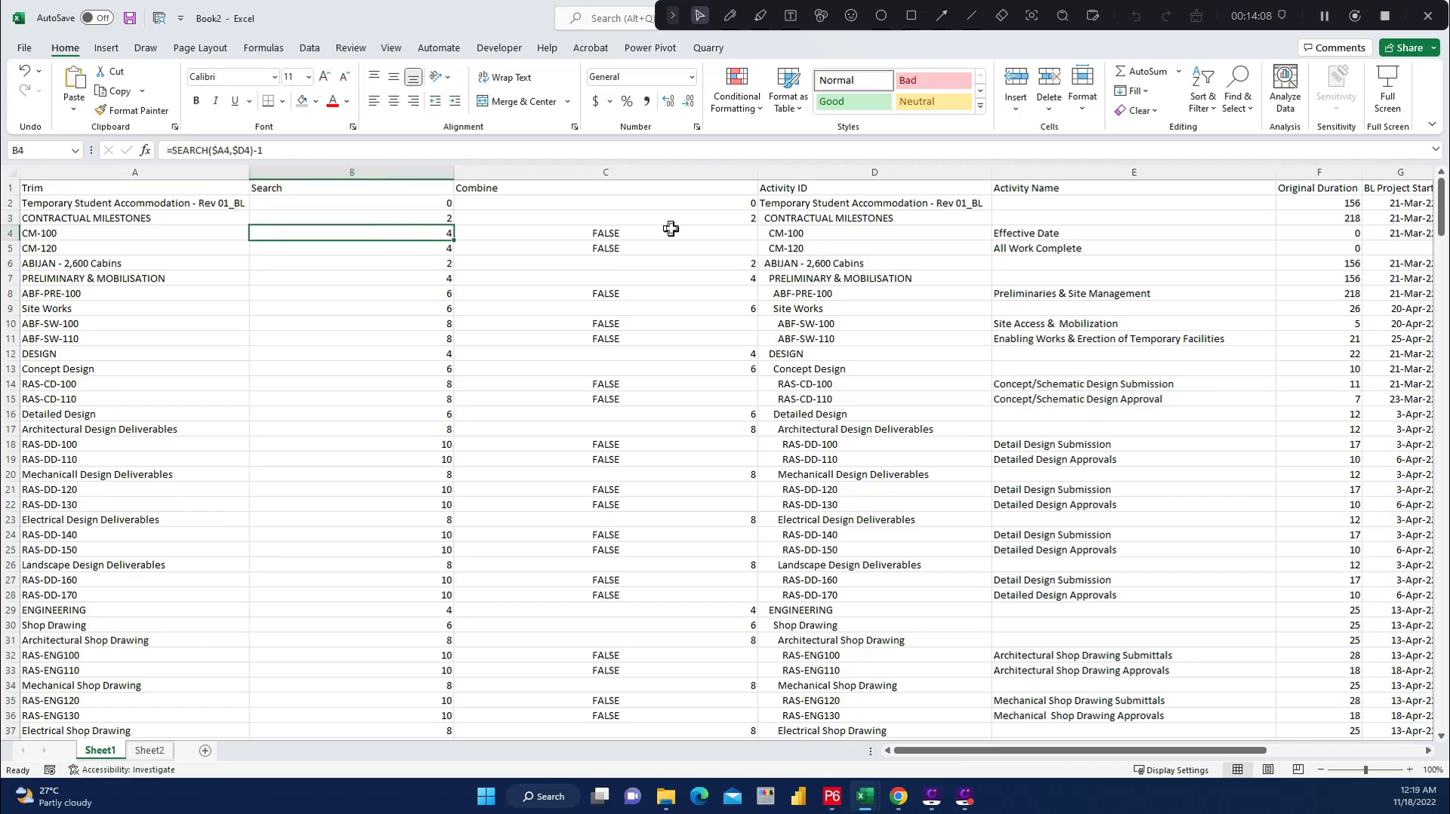
left_click(655, 205)
left_click(172, 151)
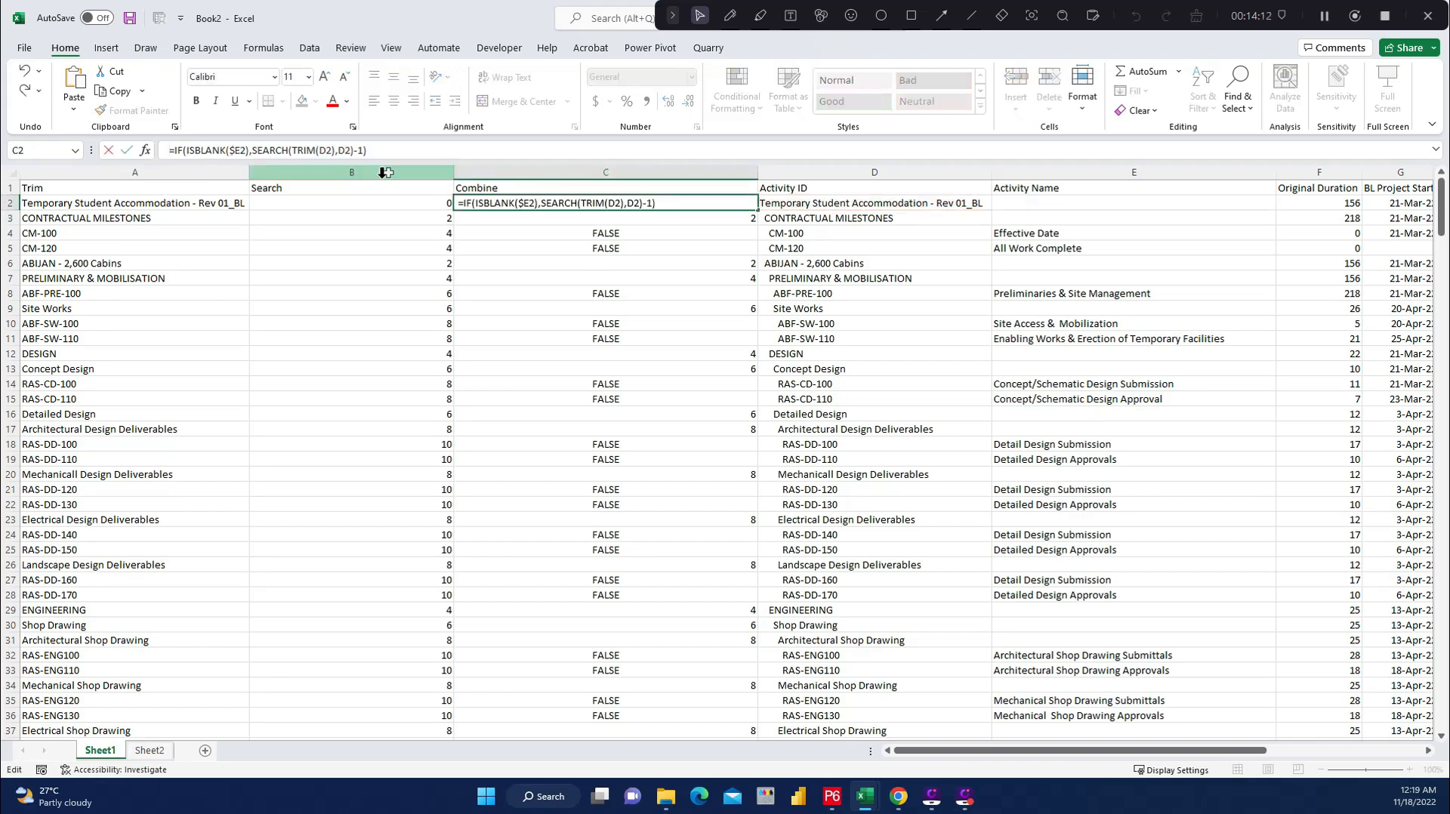
left_click_drag(385, 148, 212, 150)
key("Escape")
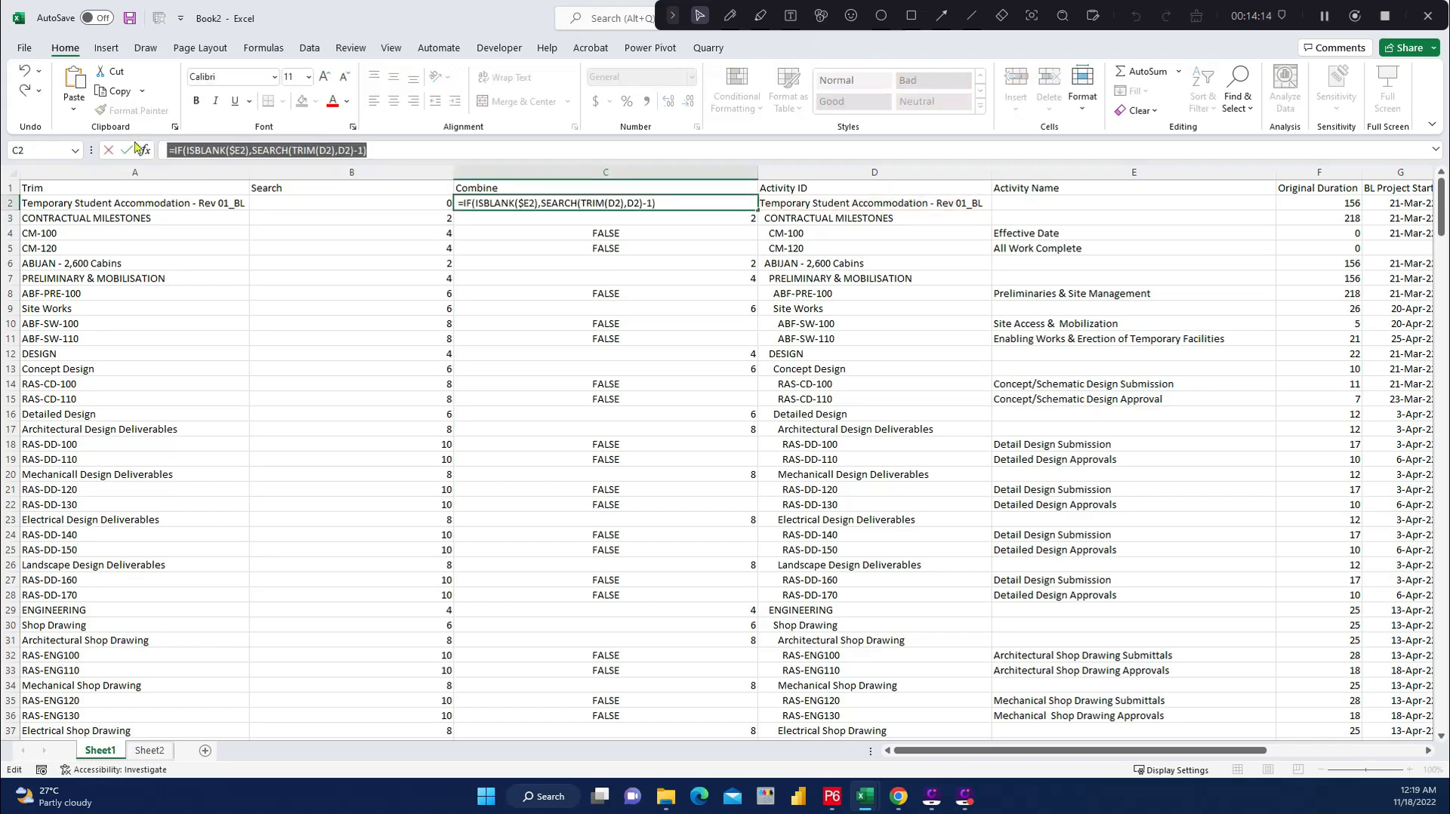
Start a formula-based conditional formatting rule for A2:Y2 of Sheet2, pasting the copied formula as its condition.
left_click(148, 750)
left_click_drag(55, 203, 1254, 202)
left_click_drag(1091, 750, 957, 750)
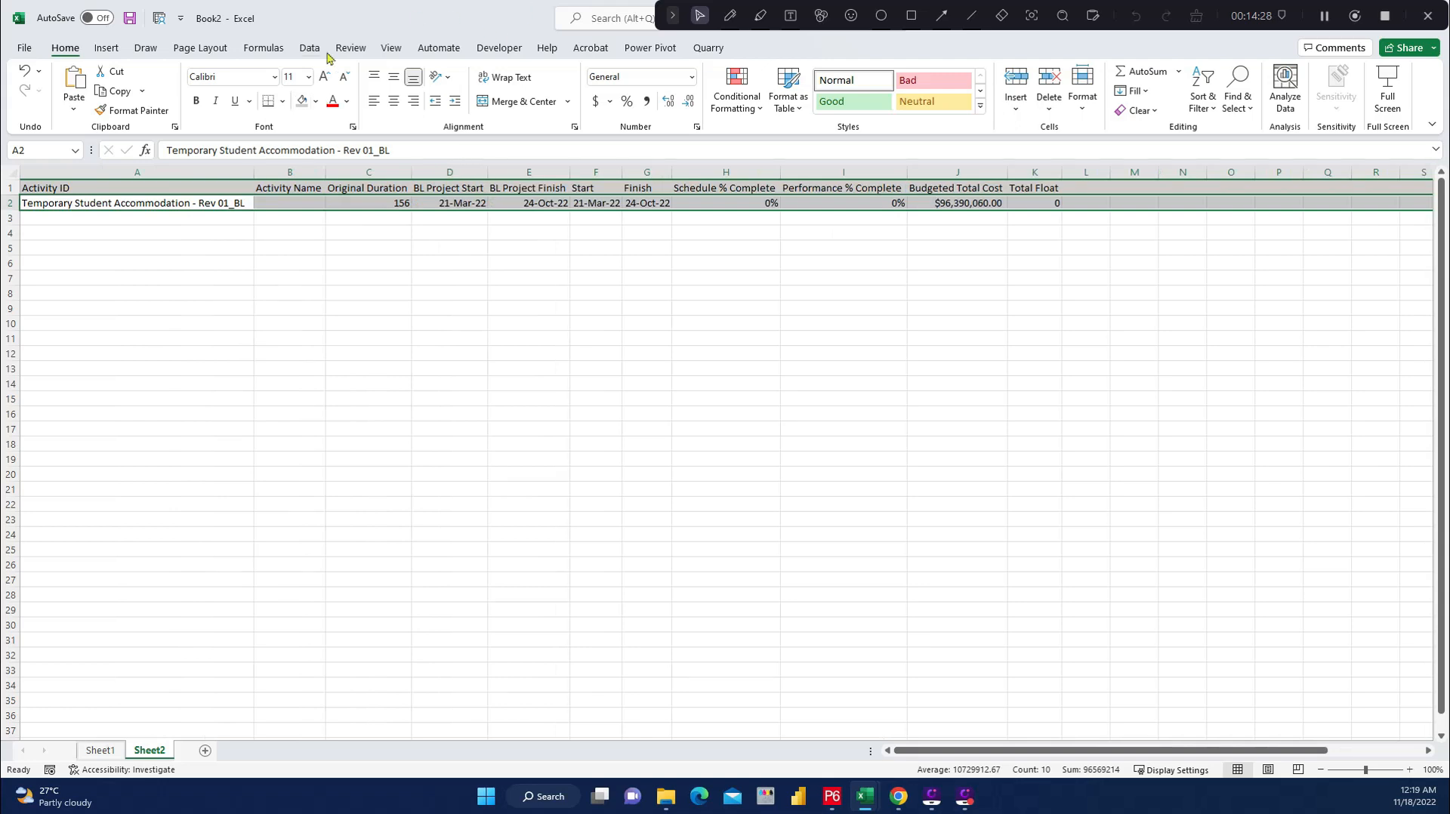
left_click(736, 91)
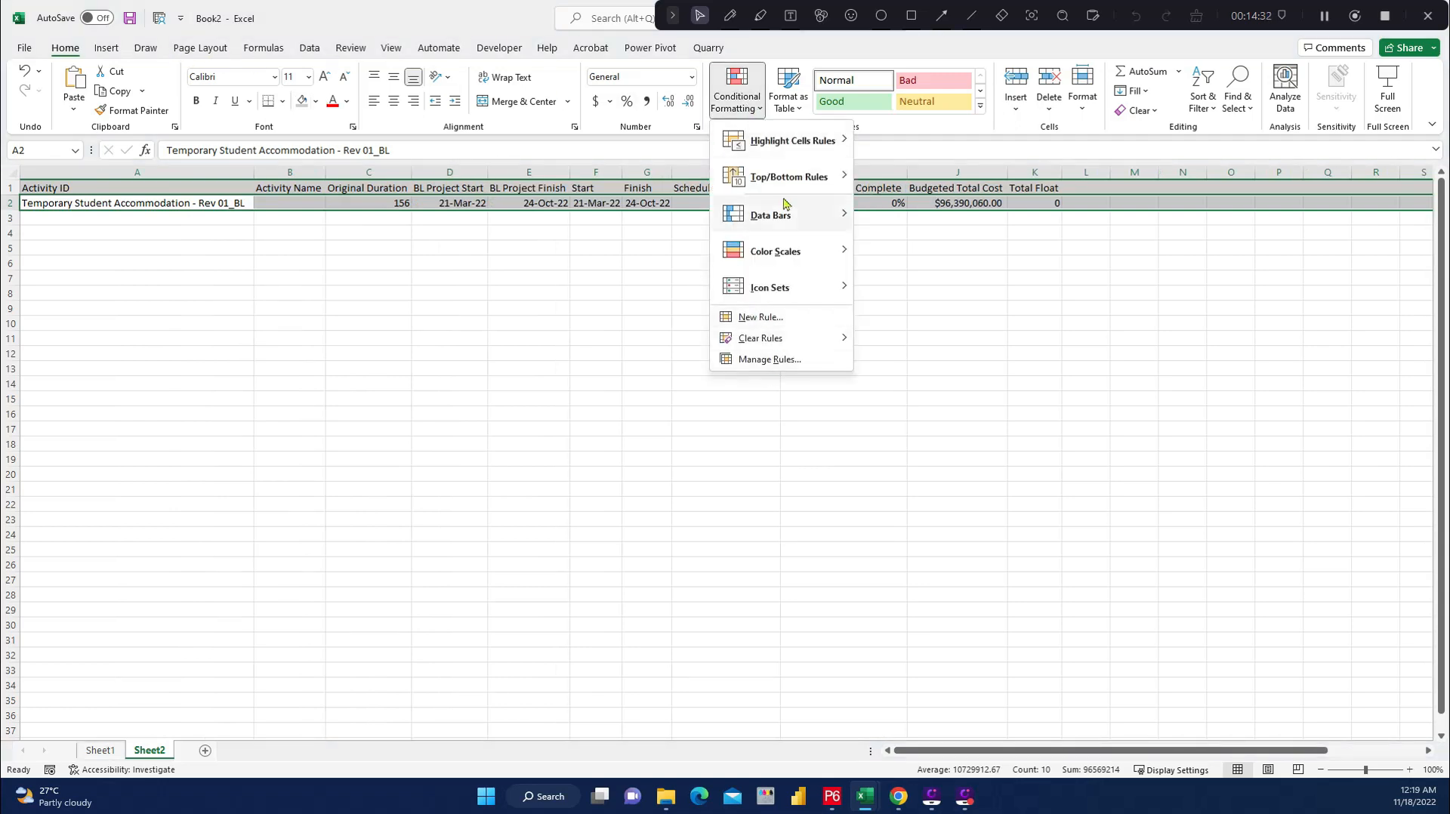
mouse_move(792, 140)
left_click(910, 389)
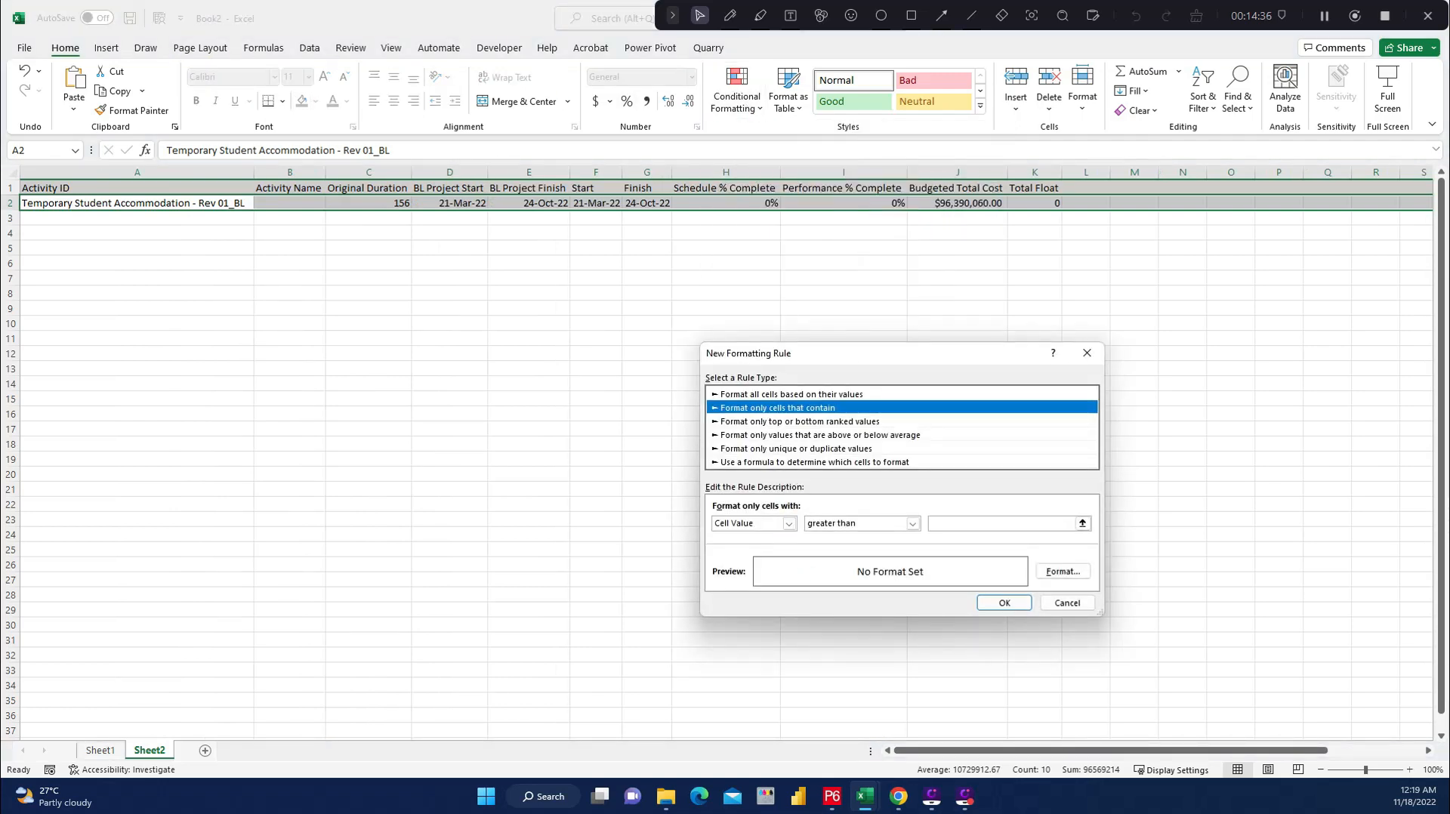
left_click(814, 463)
left_click(764, 522)
type("=IF(ISBLANK(E2),SEARCH(TRIM(D2),D2)-1)")
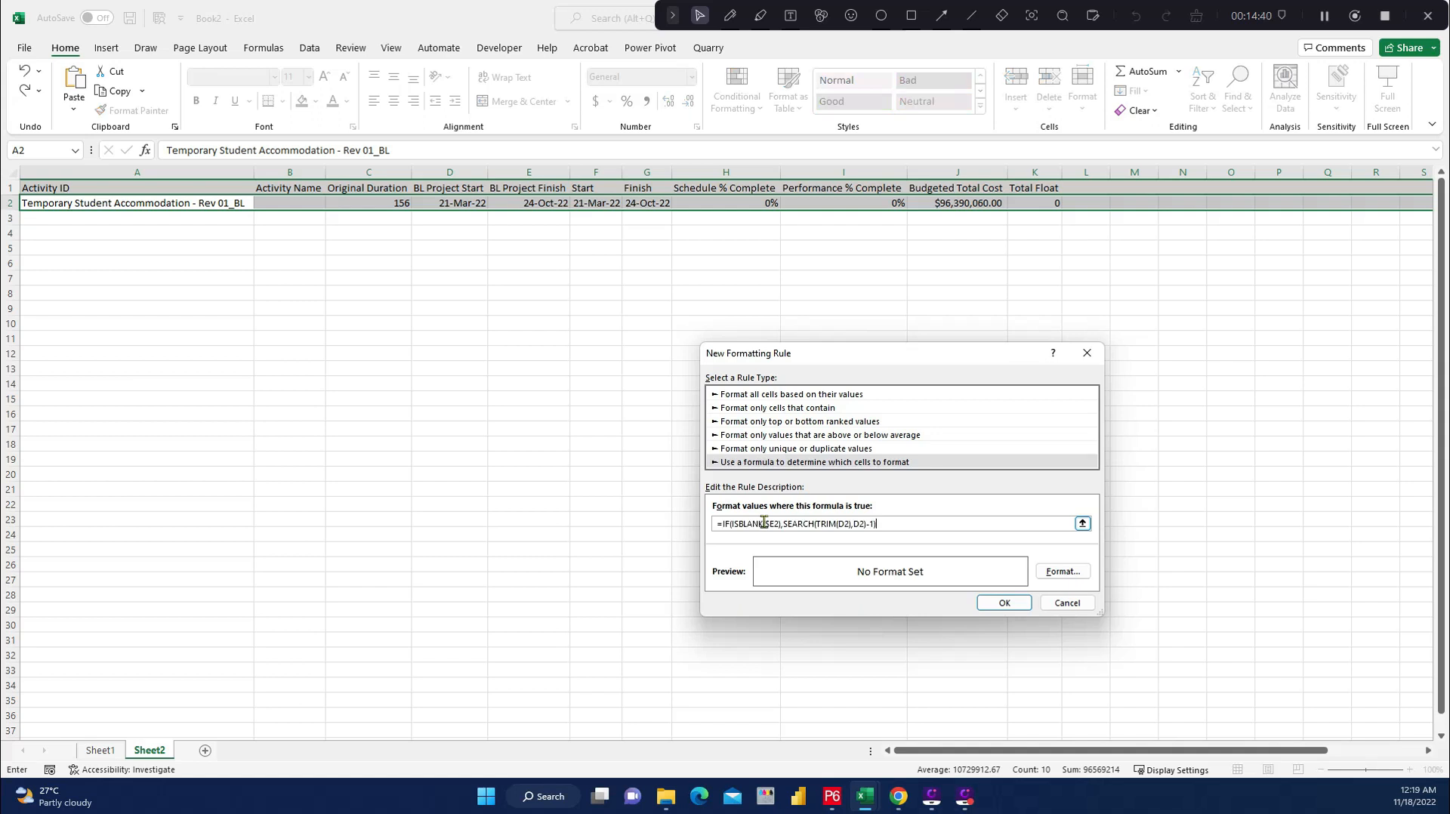
Adapt the rule's cell references so the formula reads =IF(ISBLANK($B2),SEARCH(TRIM($A2),$A2)-1).
left_click(719, 523)
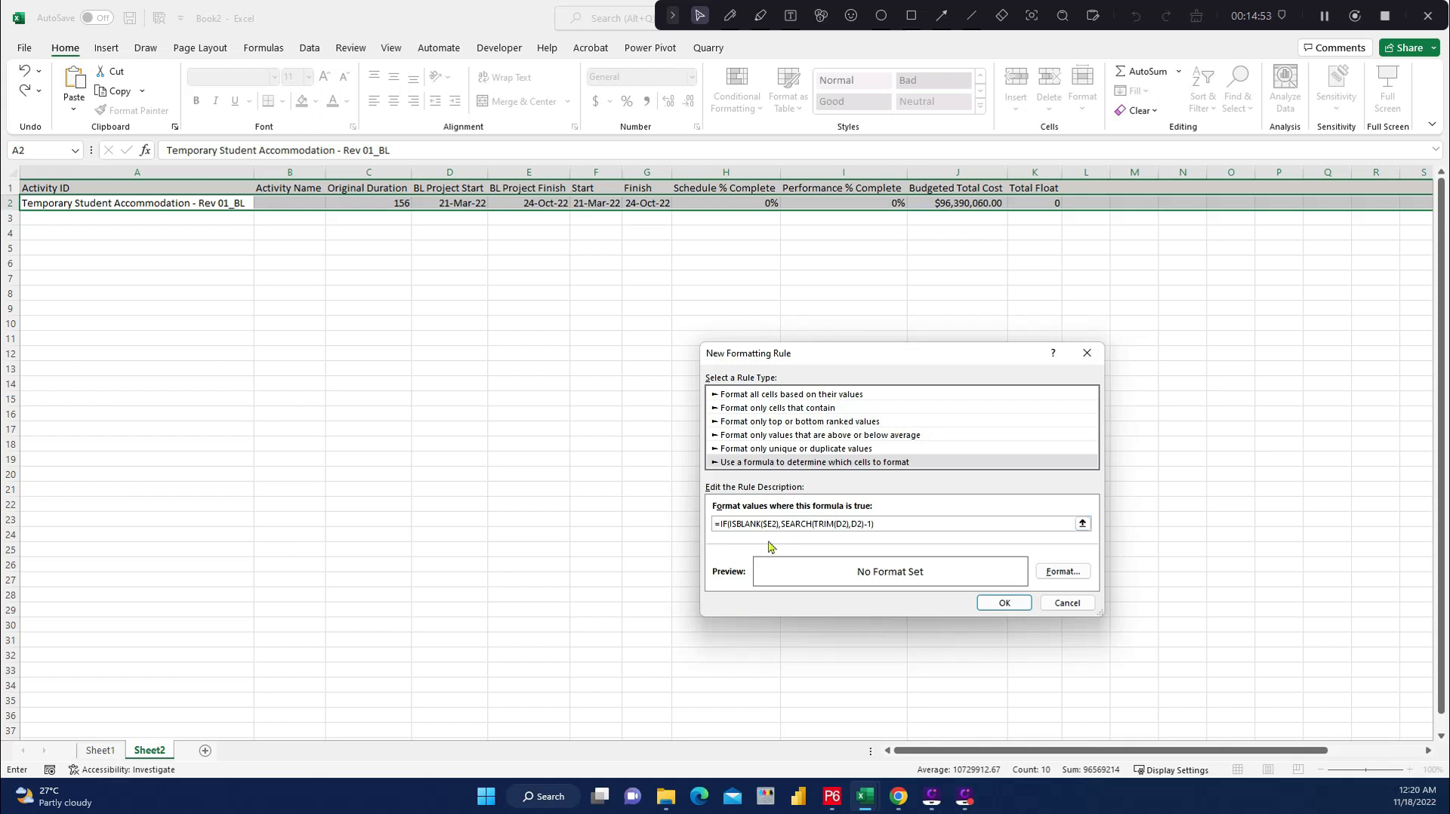
key("BackSpace")
type("B")
Give the new rule a dark blue fill with bold white text and save it.
left_click(1068, 572)
left_click(852, 296)
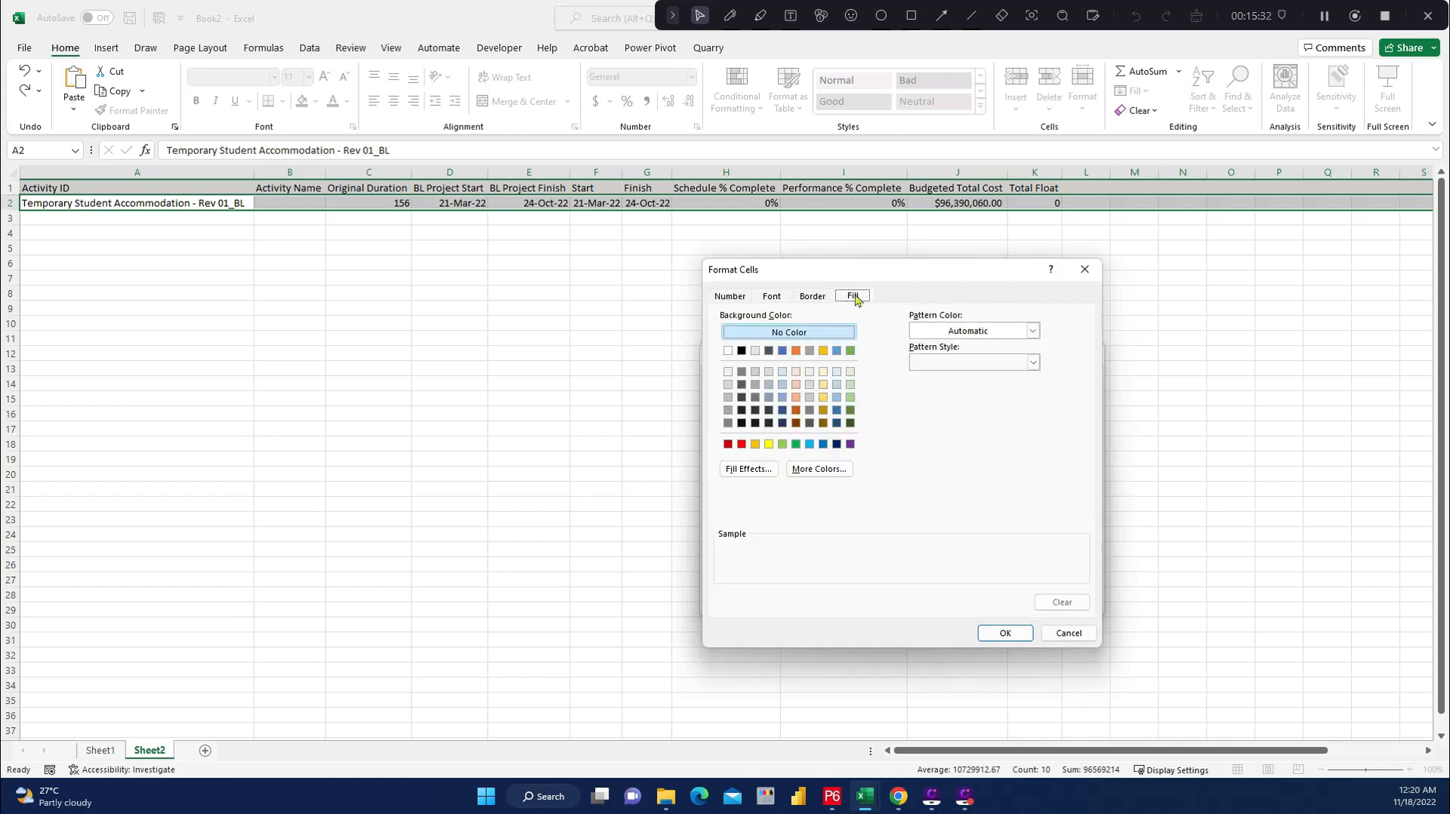
left_click(783, 424)
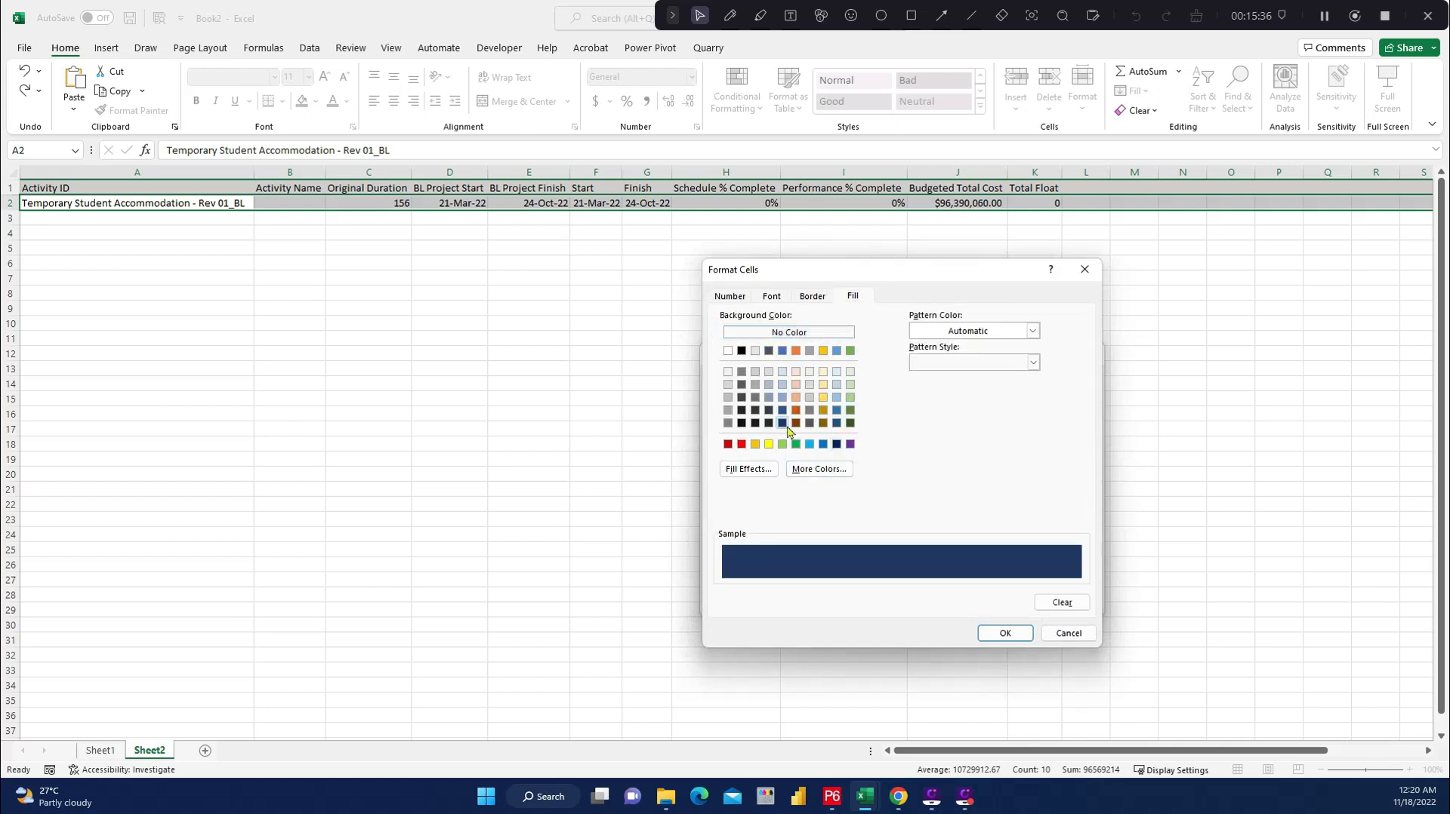
left_click(774, 297)
left_click(954, 364)
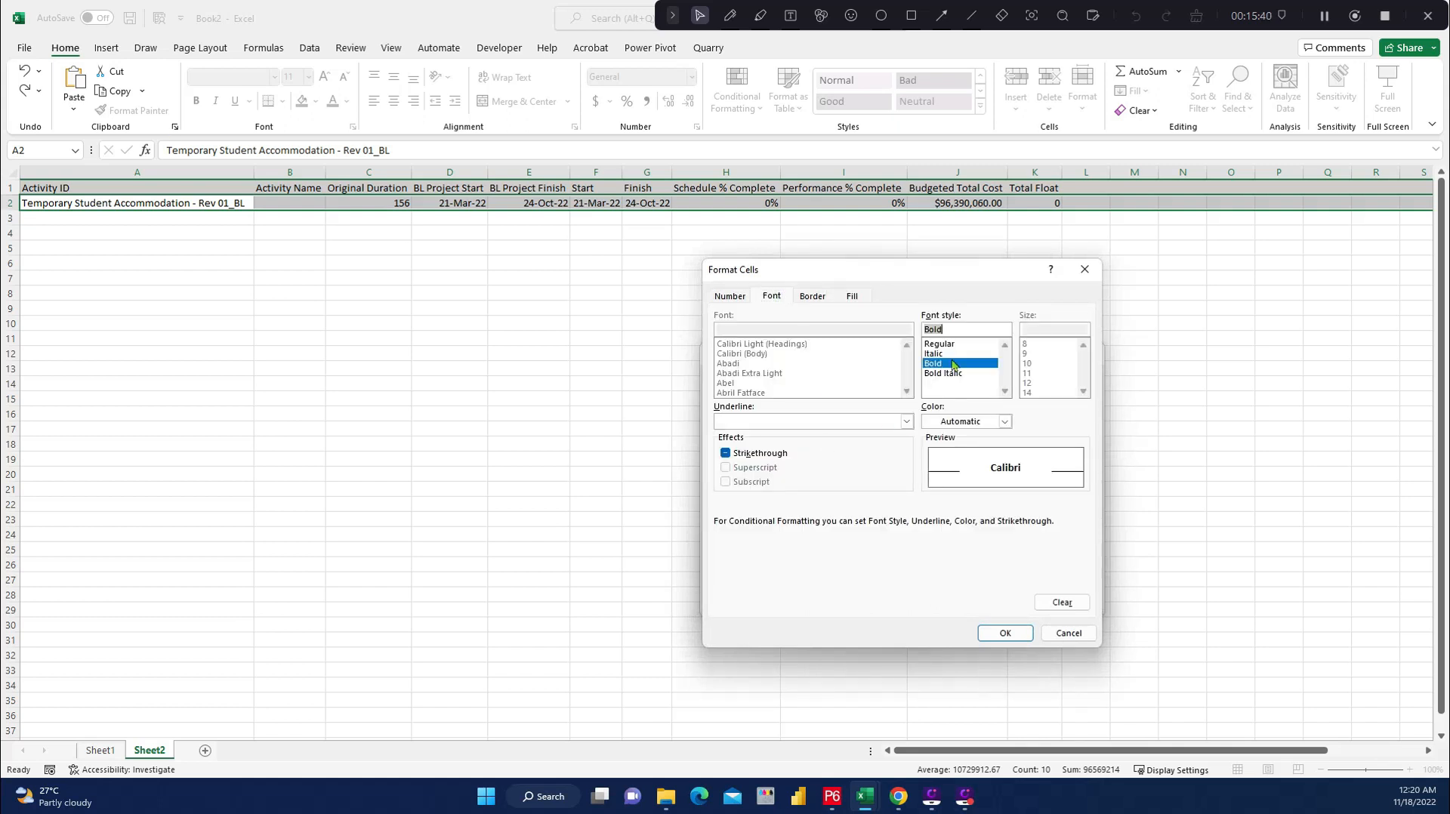
left_click(1007, 421)
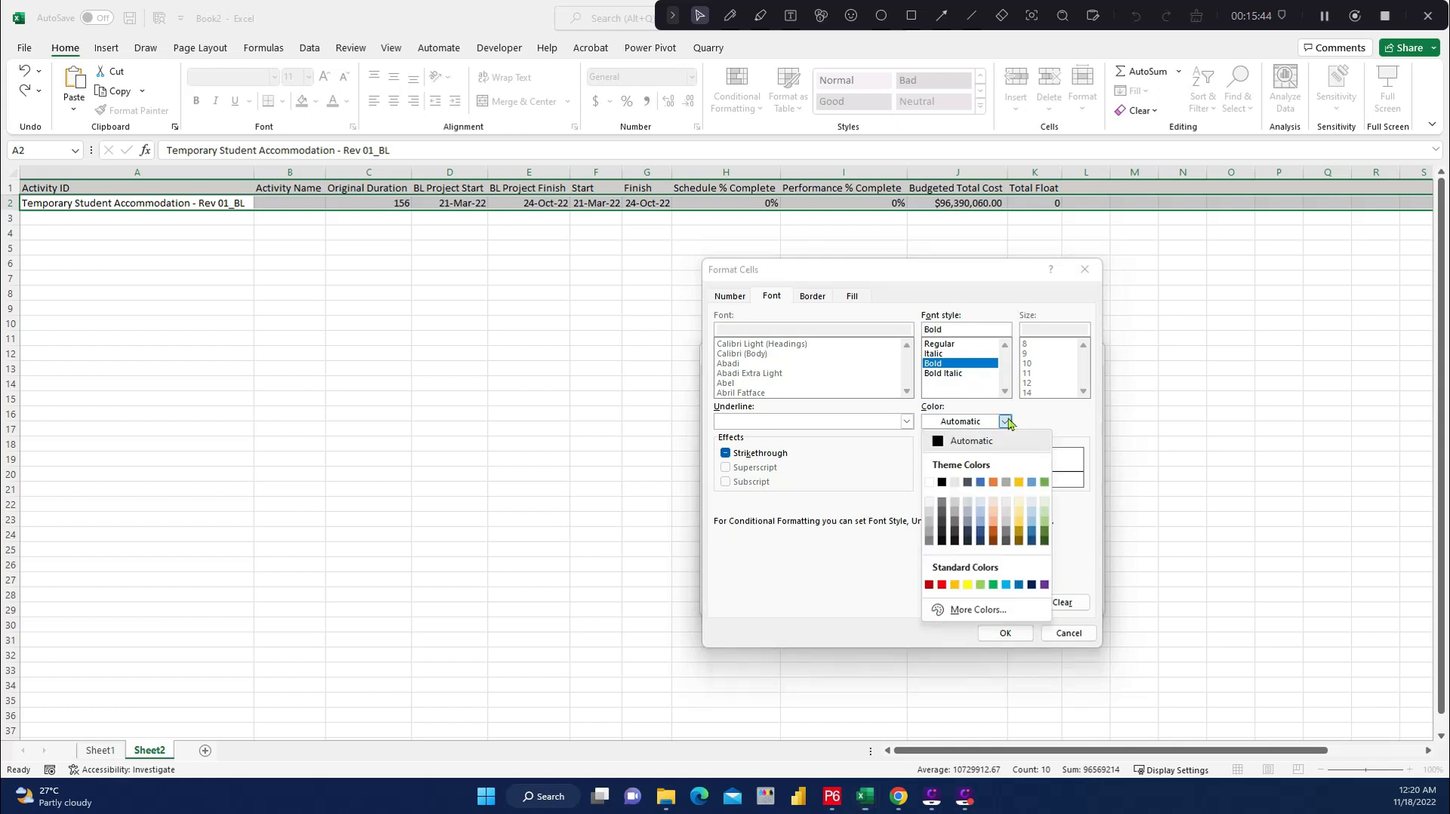
left_click(931, 474)
left_click(1006, 633)
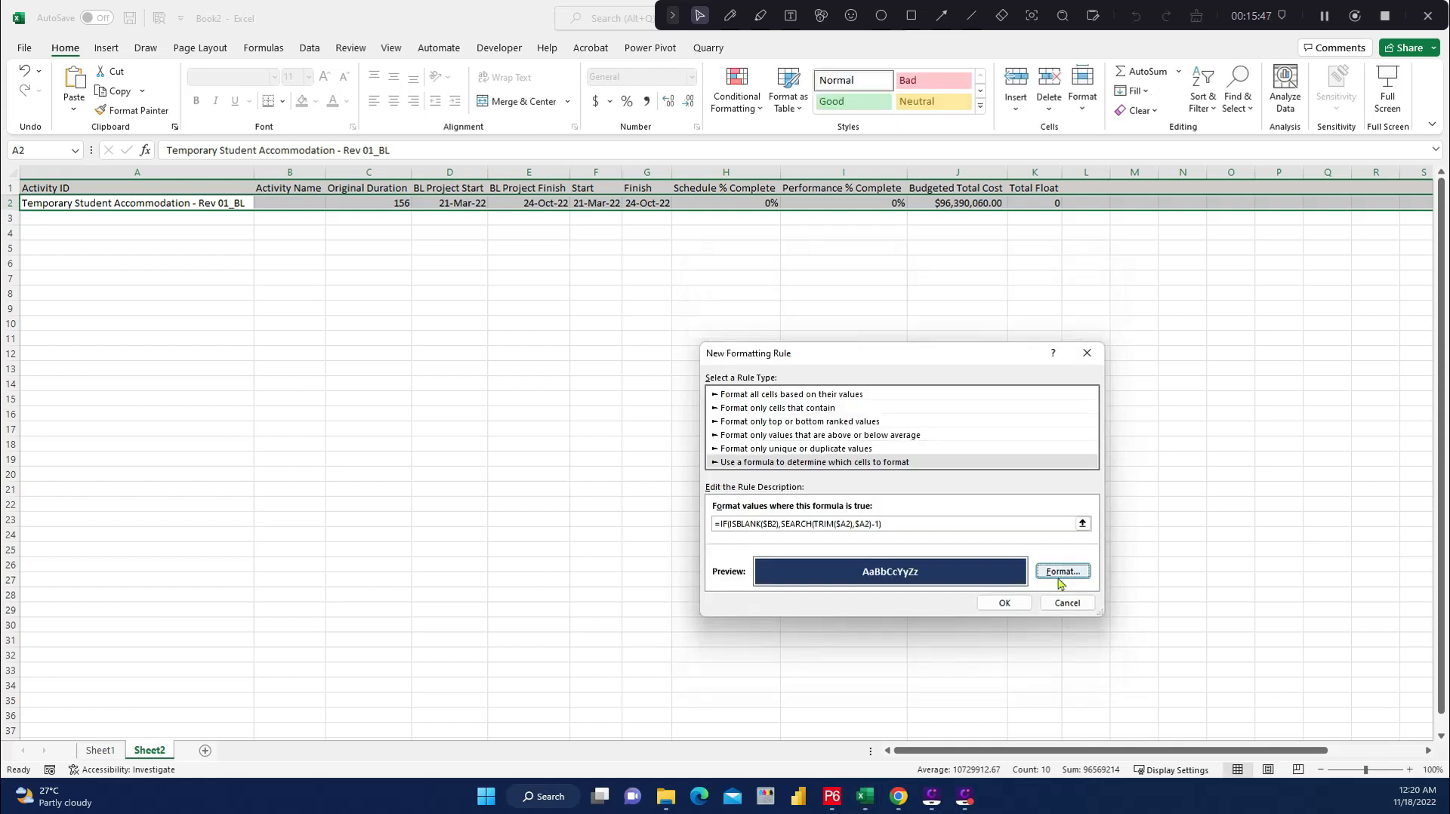
left_click(1005, 602)
left_click(368, 233)
Edit the conditional formatting rule on A2:Y2 so its formula ends with =0, and apply it.
left_click(70, 204)
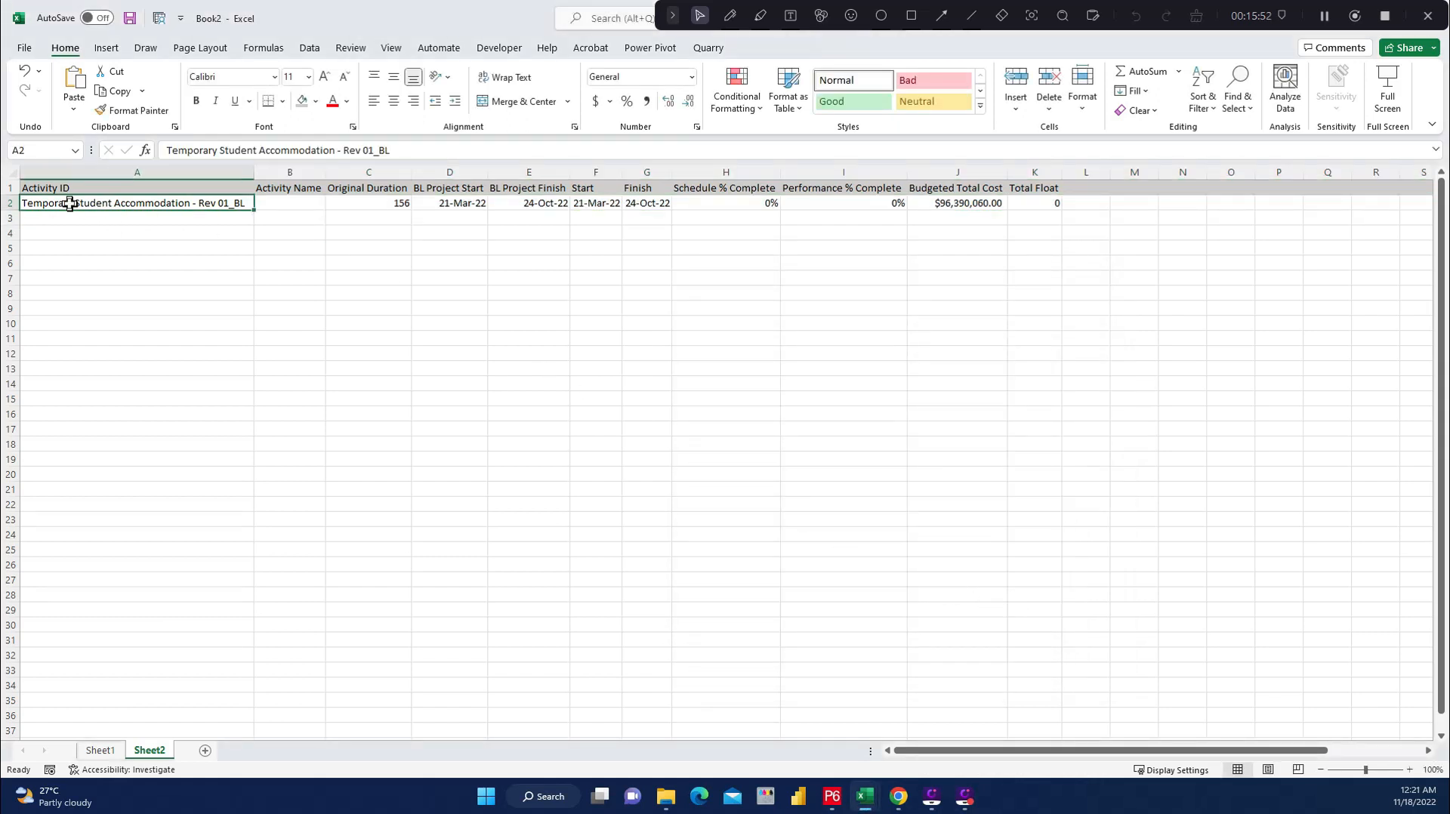
left_click_drag(70, 204, 1253, 202)
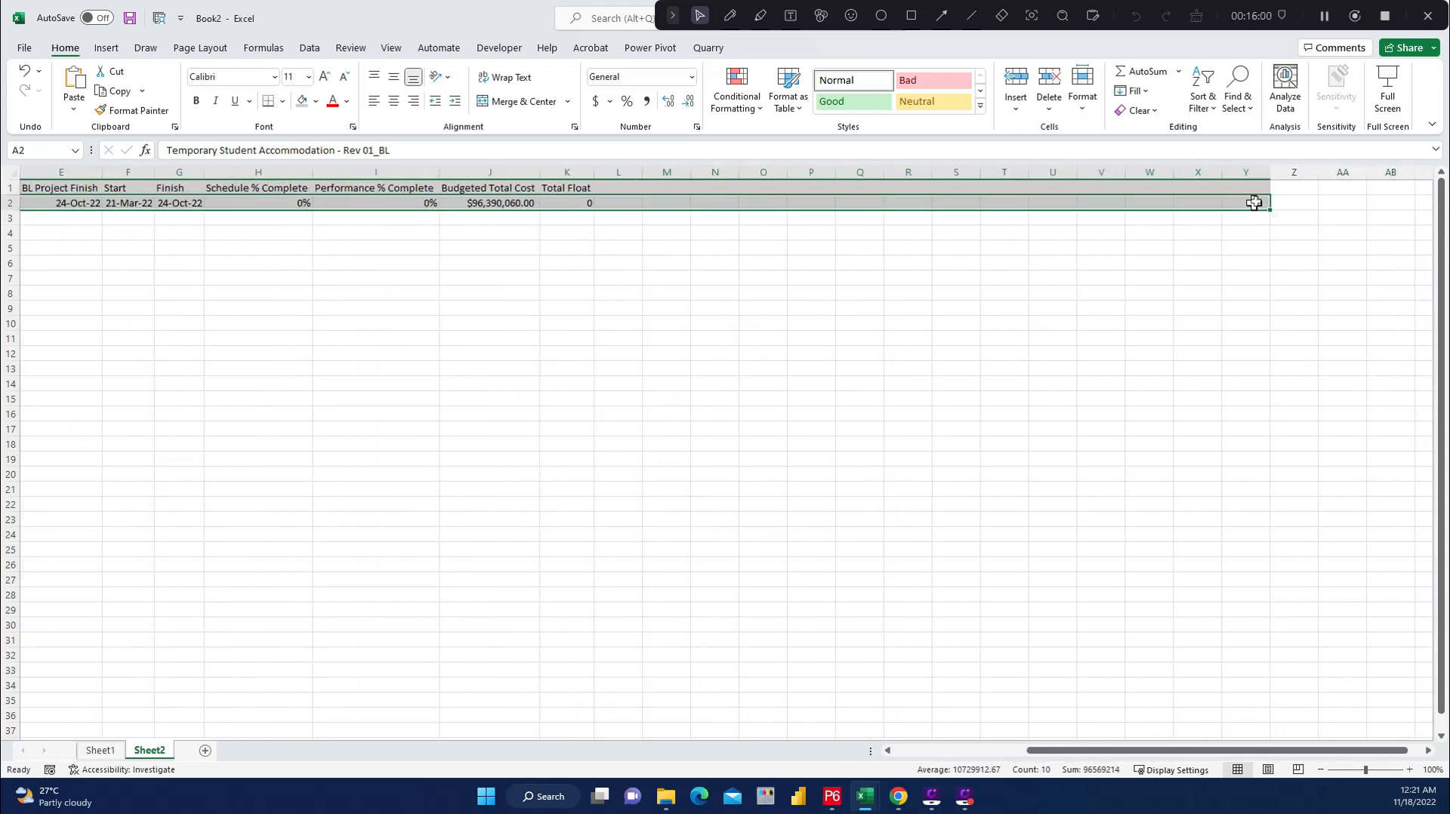
left_click(755, 105)
left_click(740, 357)
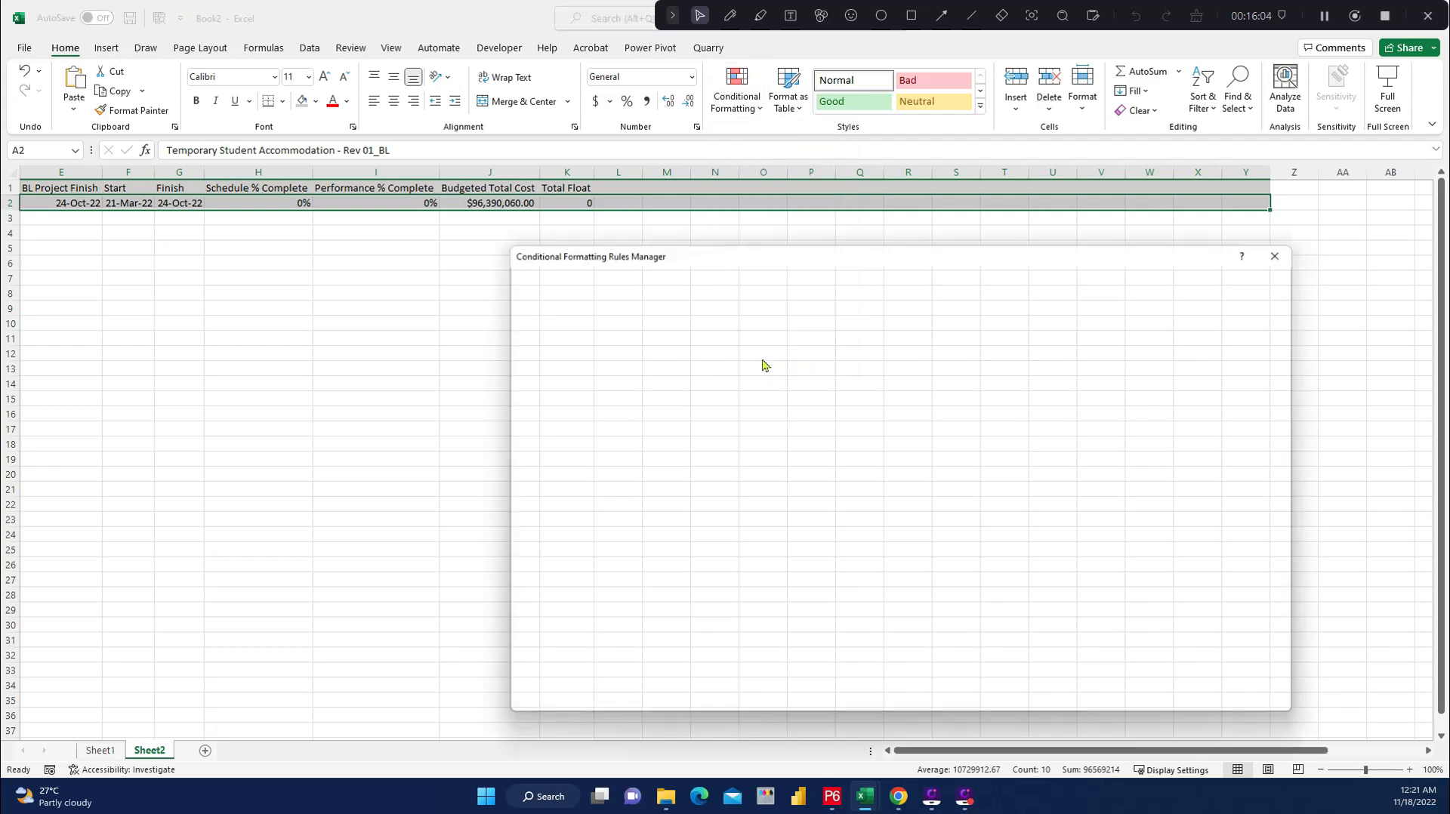
left_click(645, 335)
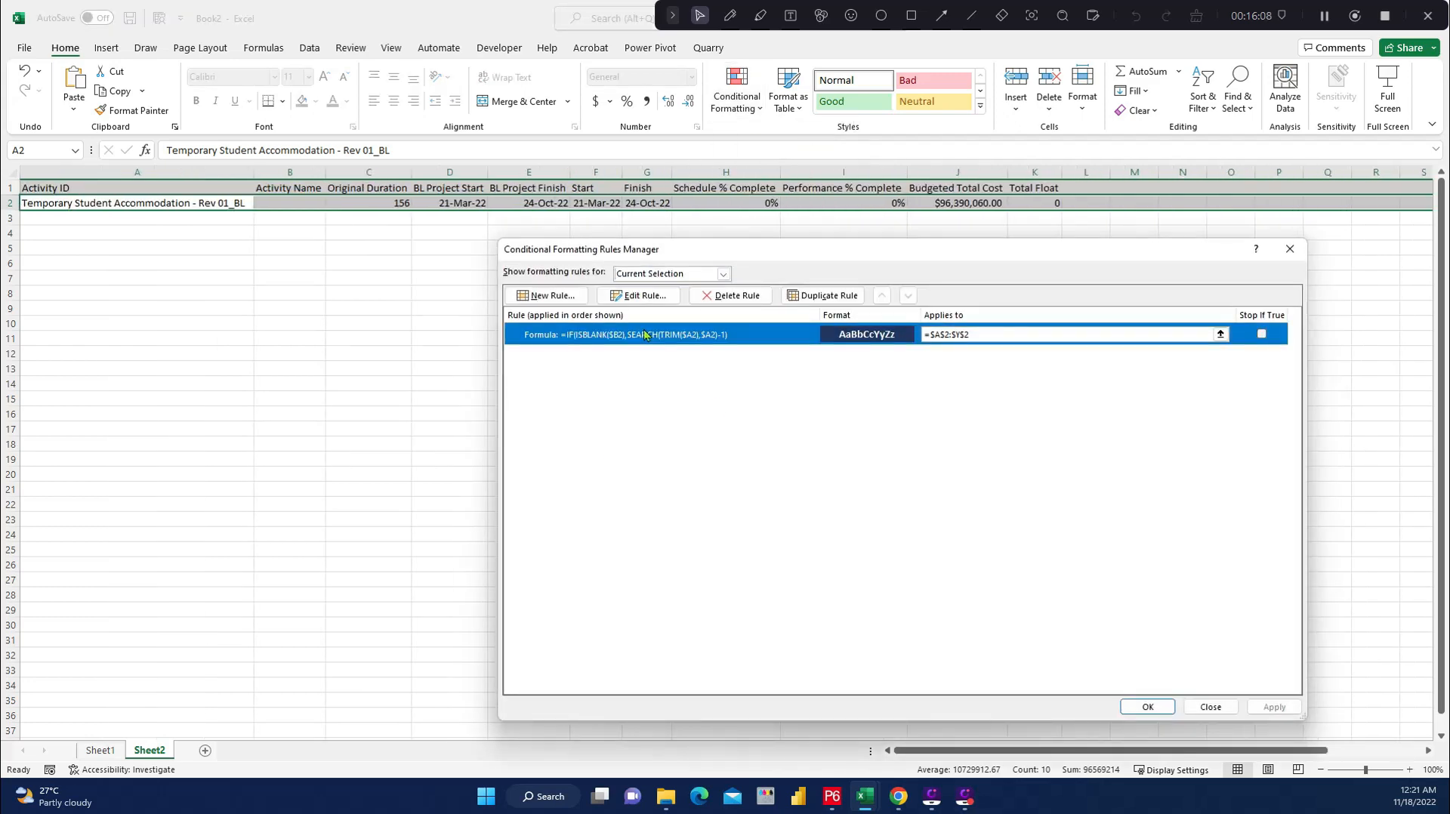
double_click(678, 336)
left_click(897, 524)
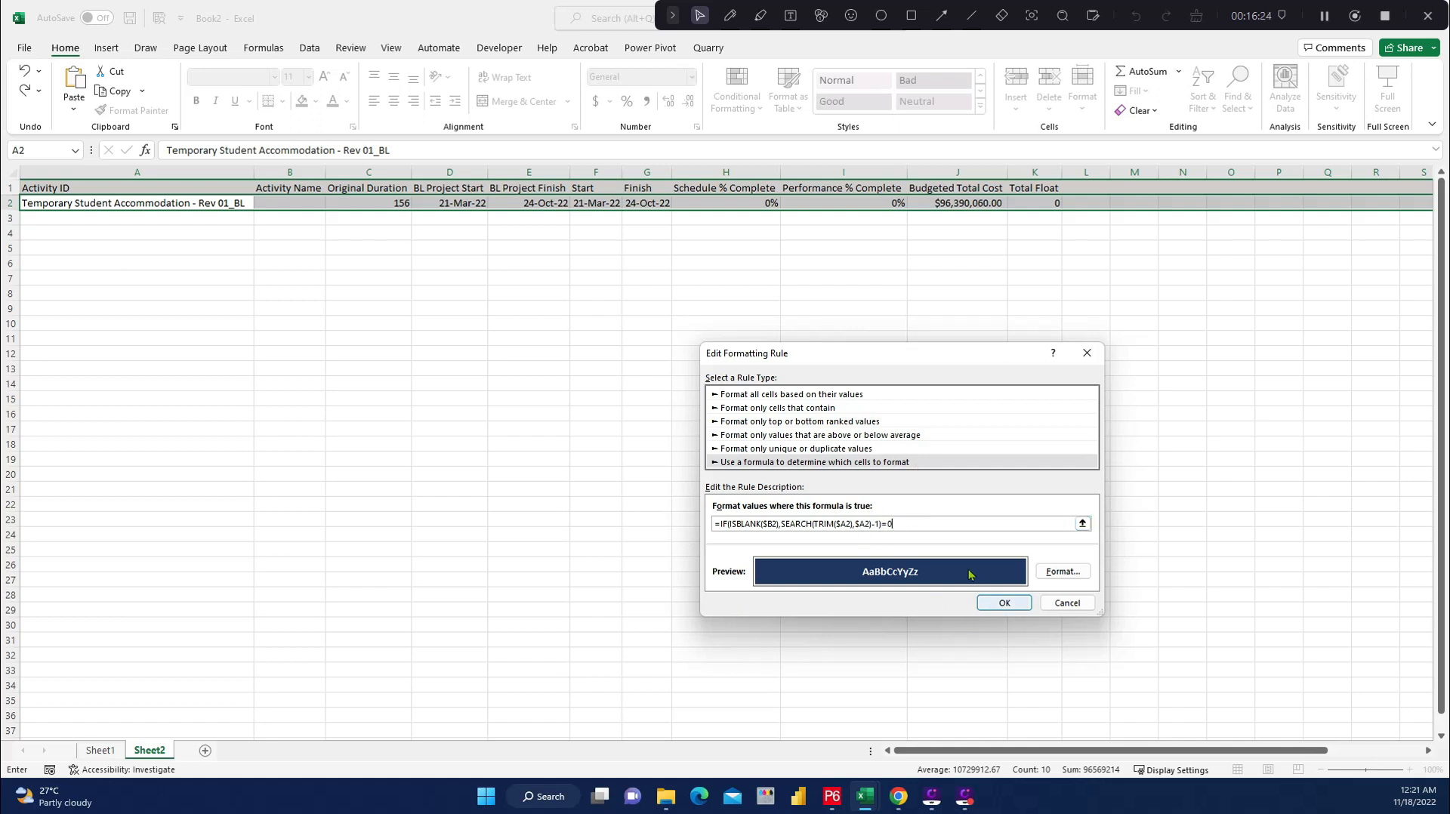
left_click(998, 604)
left_click(1273, 707)
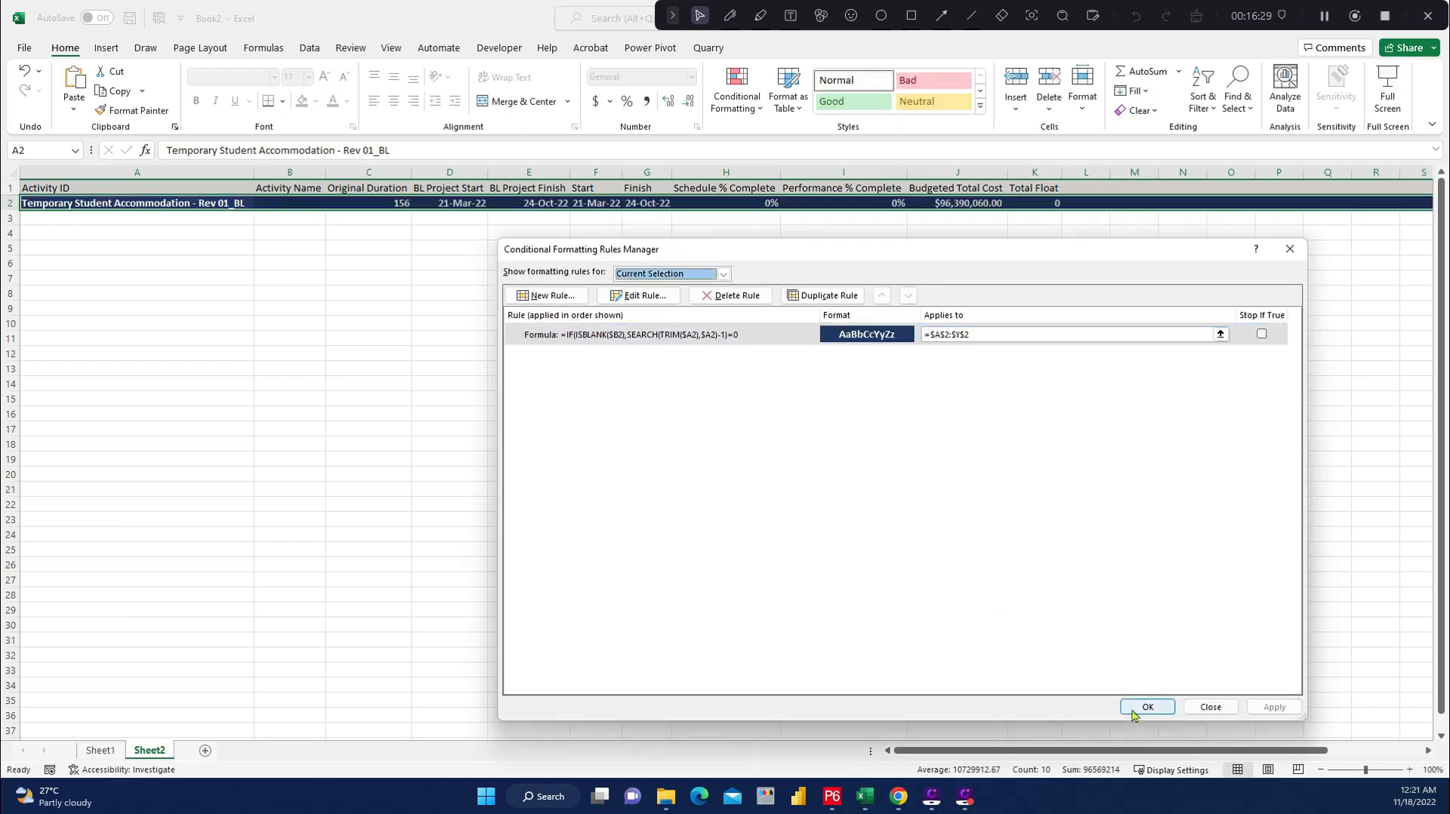
left_click(1147, 707)
left_click(627, 442)
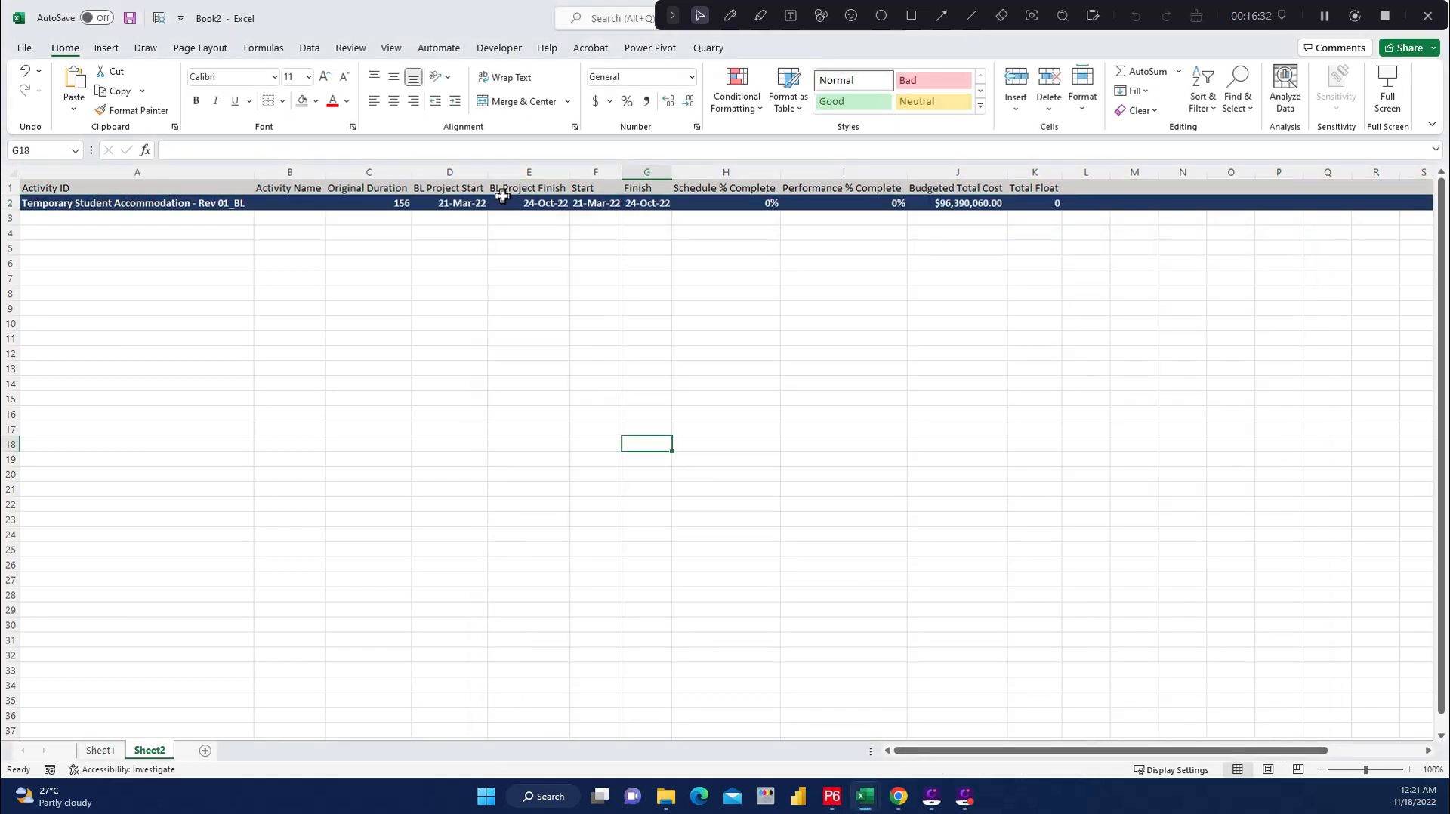
Duplicate the conditional formatting rule for A2:Y2 until there are twelve identical rules.
left_click_drag(92, 202, 1337, 211)
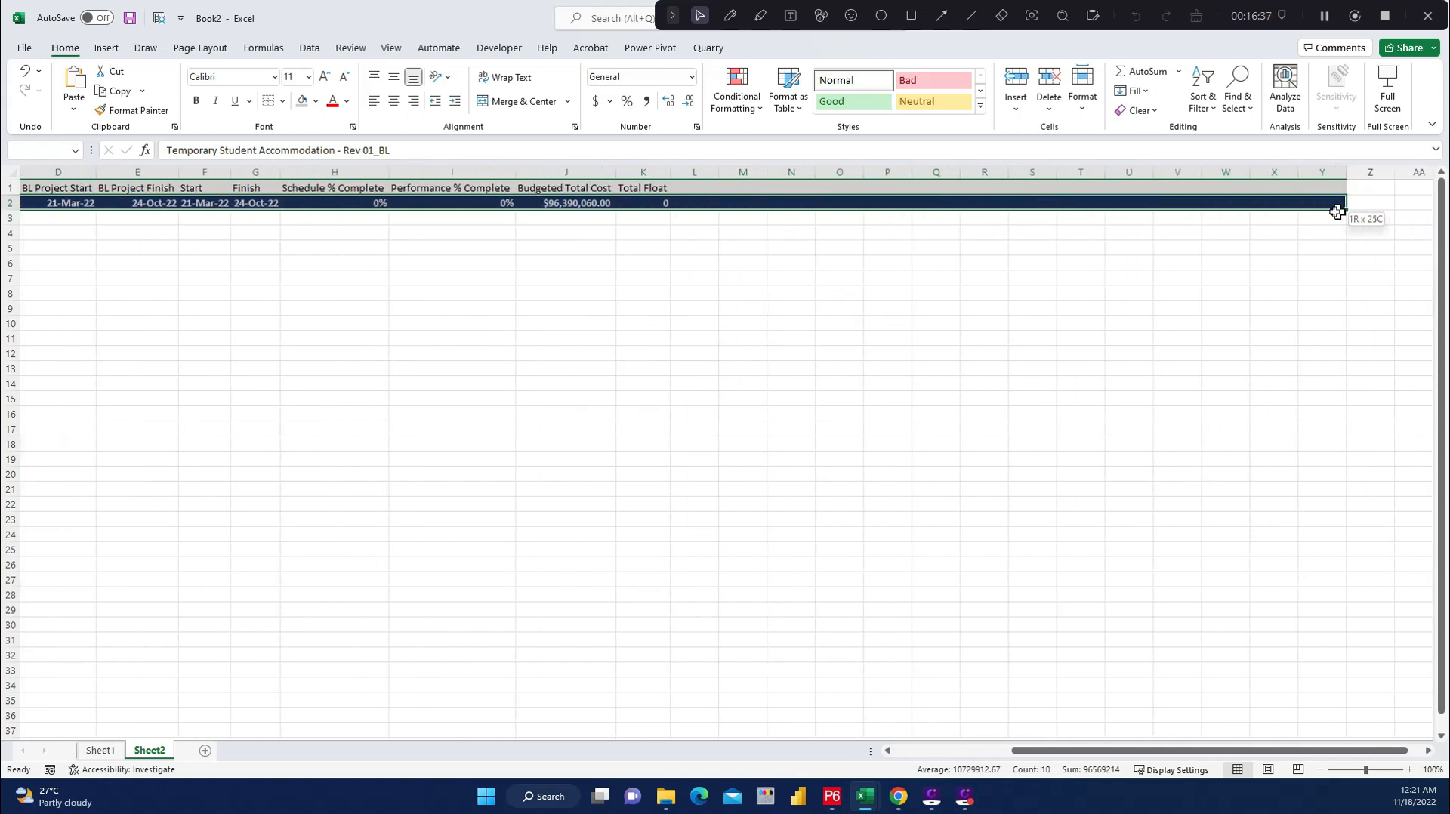
left_click(759, 108)
left_click(768, 359)
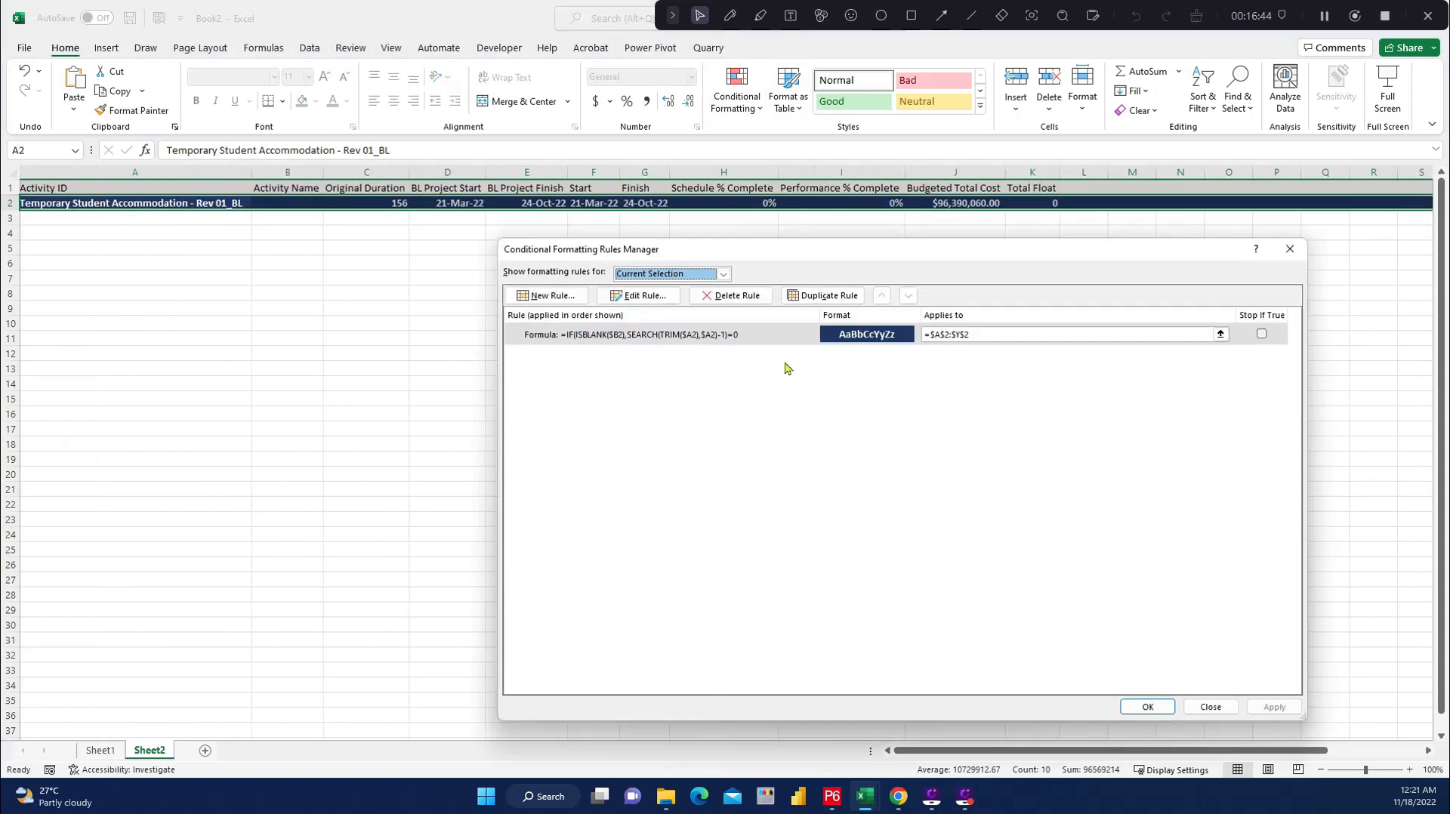
left_click(662, 333)
double_click(830, 299)
double_click(830, 298)
double_click(830, 299)
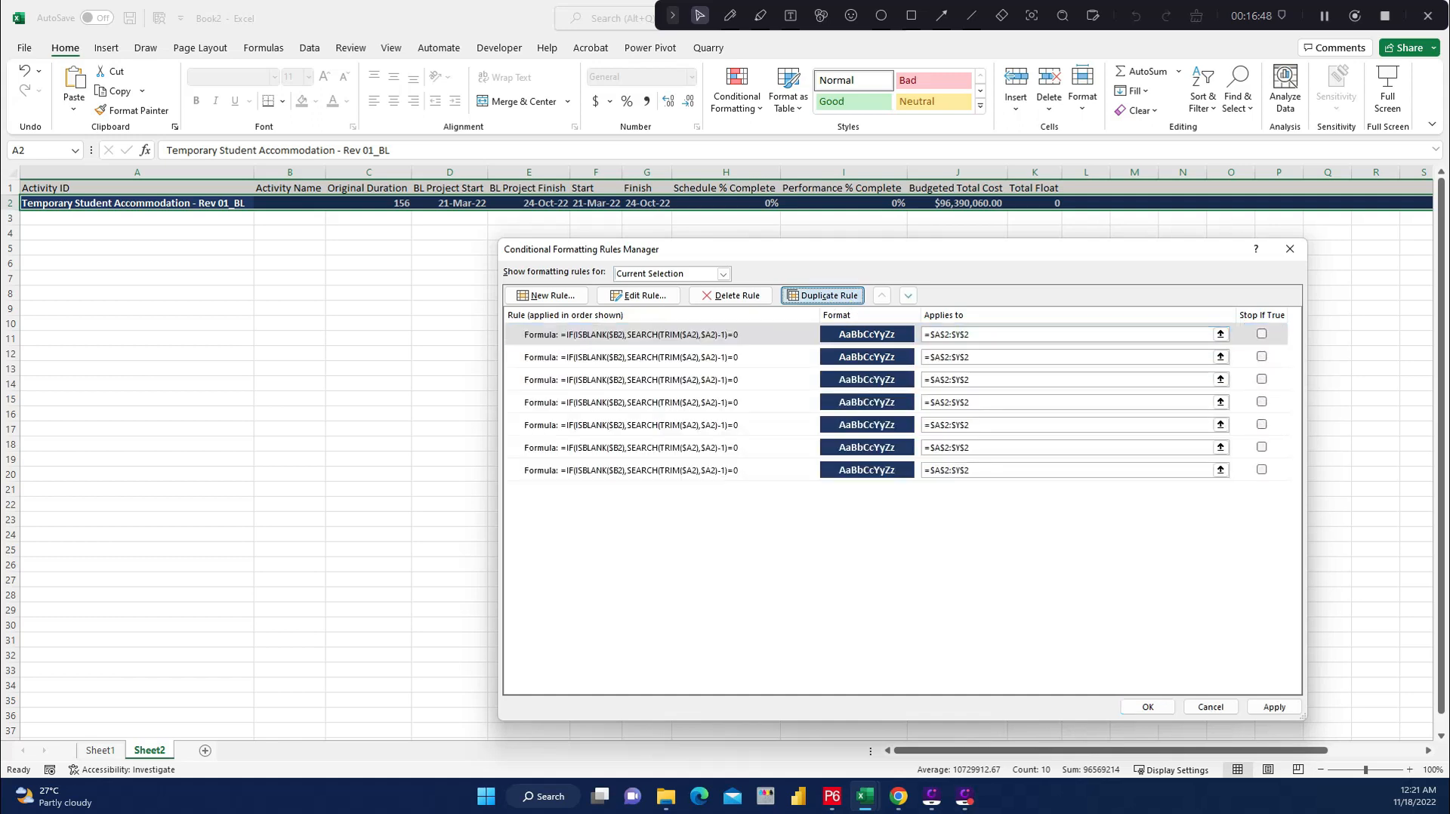
double_click(830, 299)
double_click(831, 302)
left_click(830, 300)
Change the second rule's formula so it ends with =2.
left_click(749, 359)
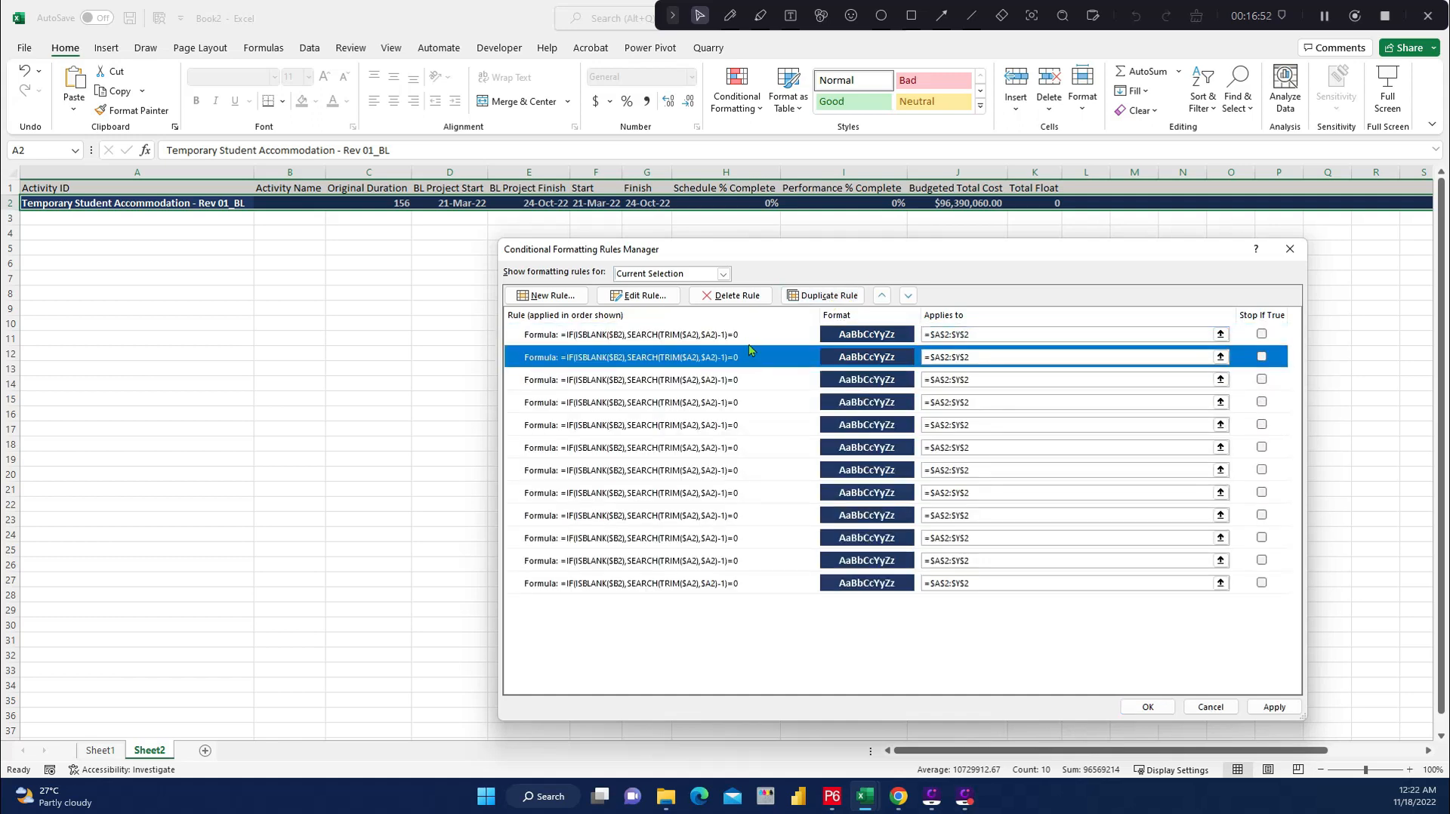
left_click(647, 304)
left_click(915, 523)
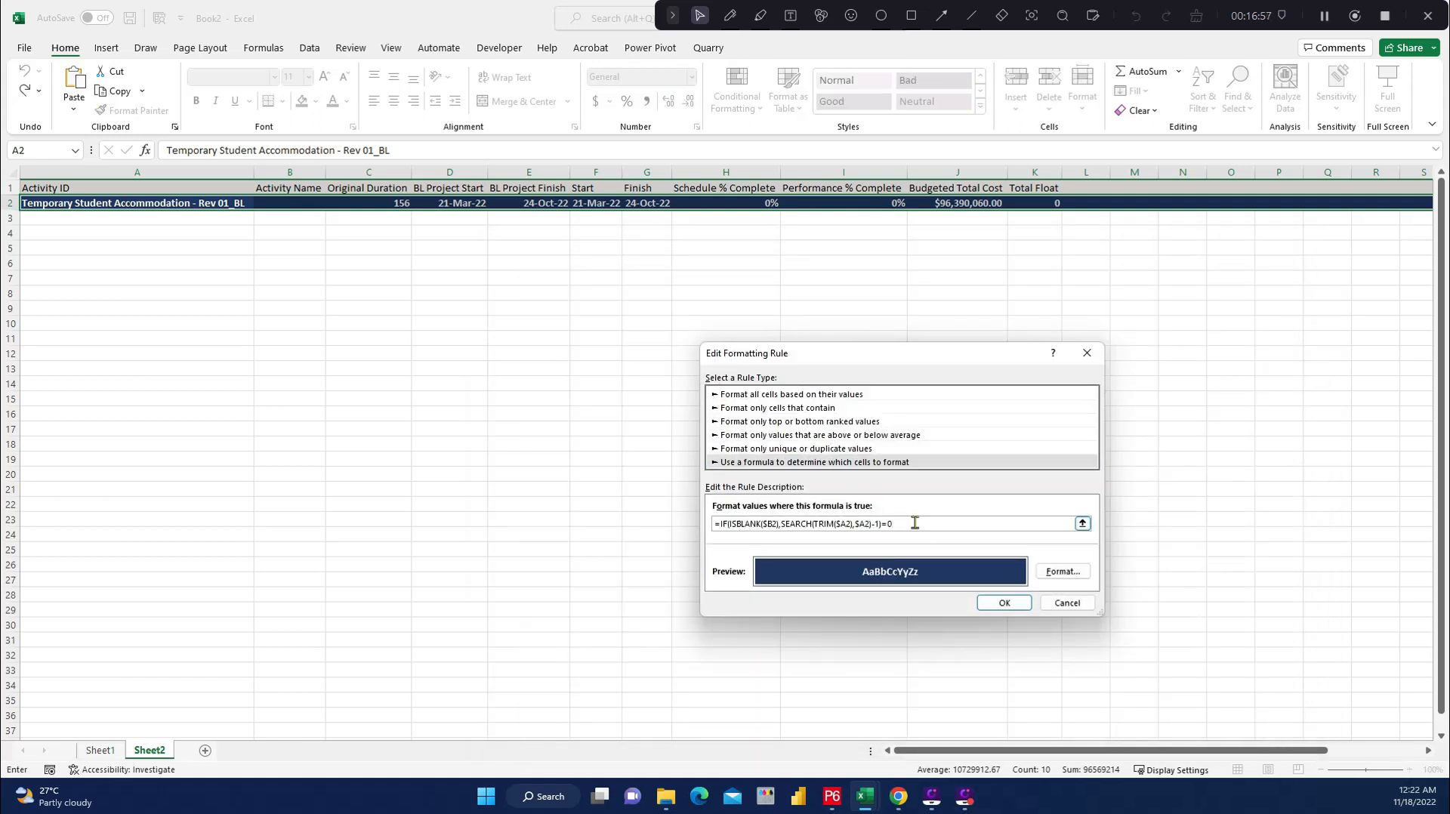
Format the second rule with a yellow fill and automatic font color, keeping bold, and confirm the edit.
left_click(1061, 571)
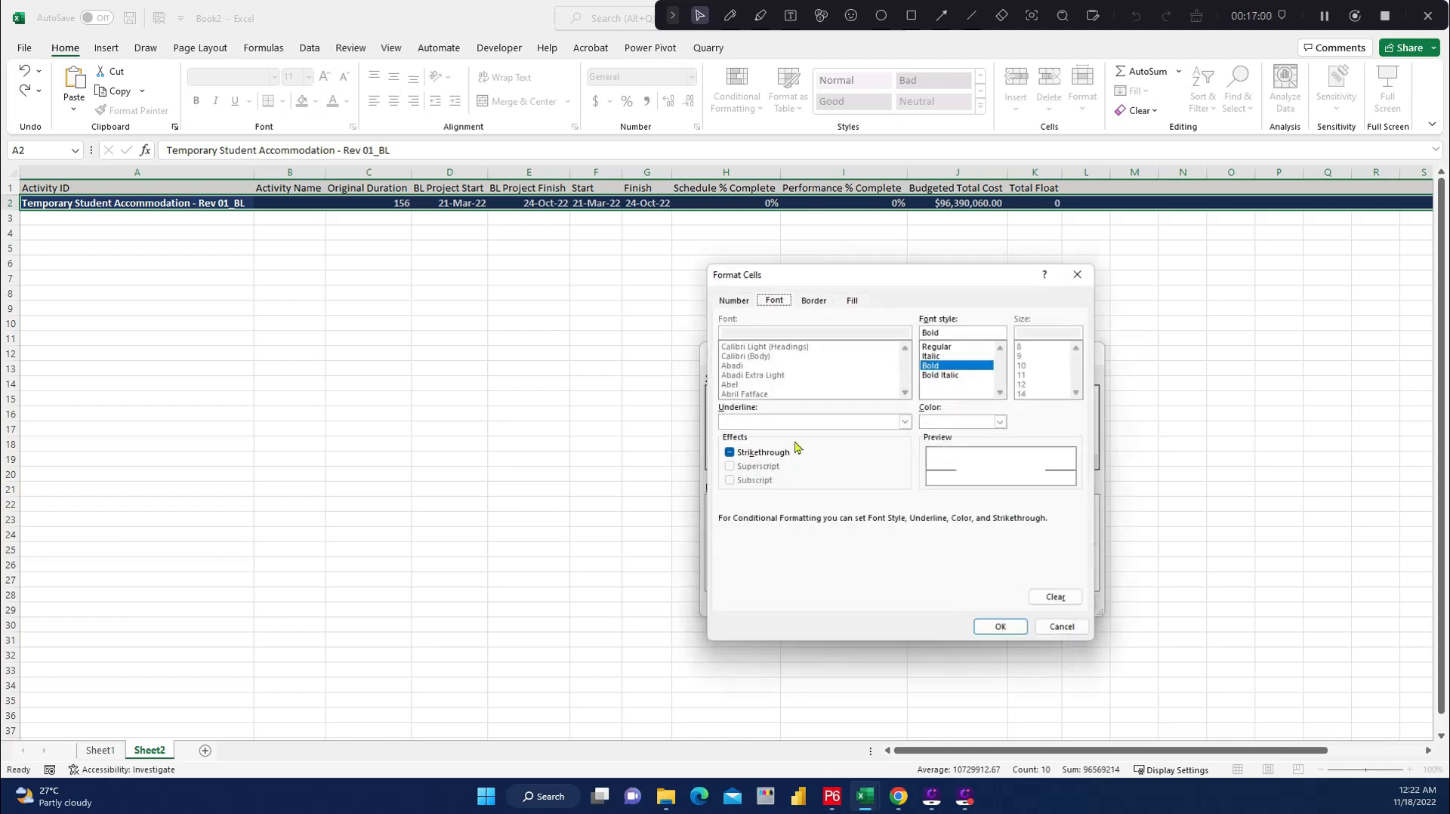
left_click(852, 296)
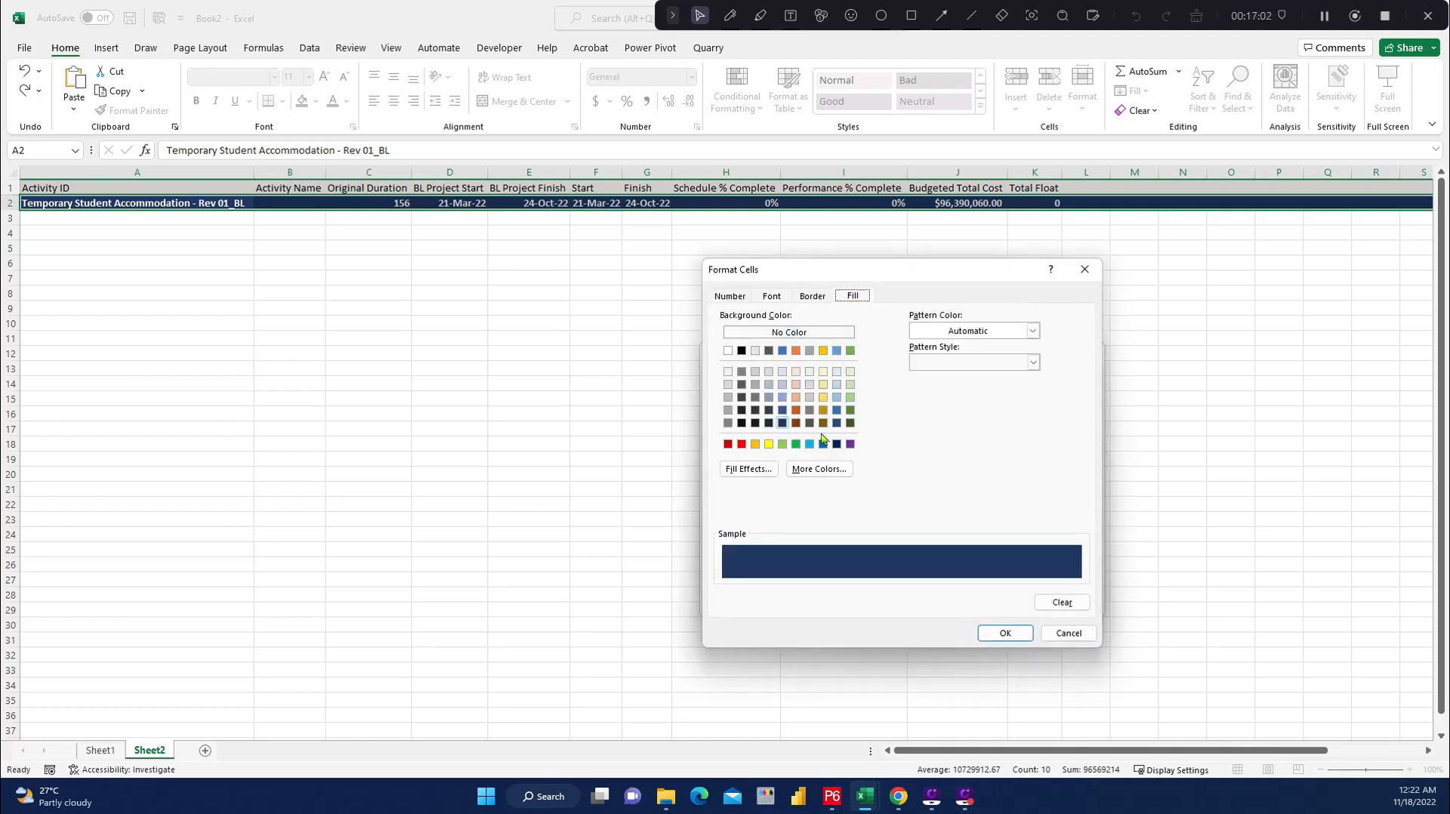
left_click(768, 444)
left_click(772, 296)
left_click(978, 422)
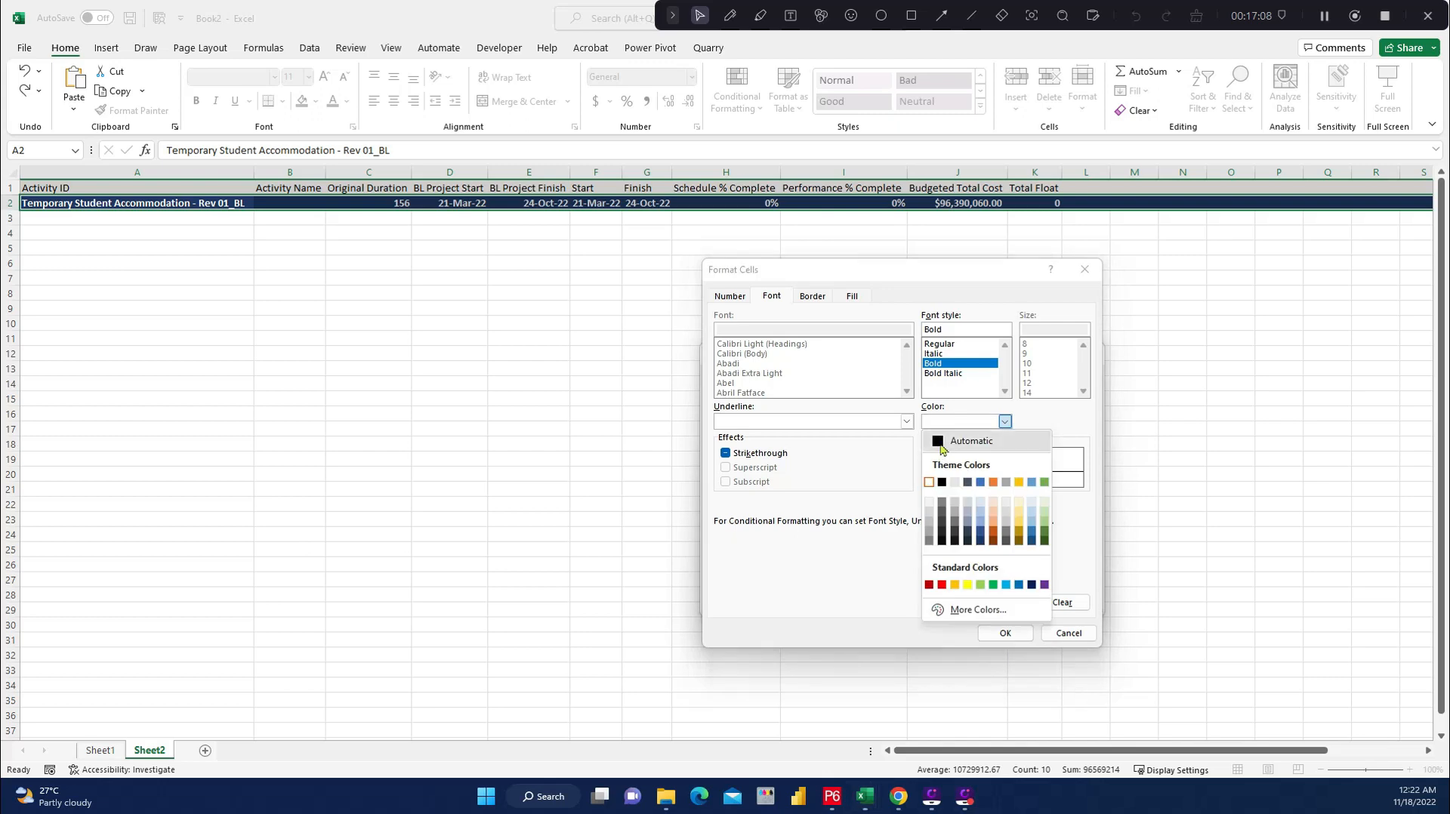
left_click(941, 442)
left_click(1005, 633)
left_click(1000, 600)
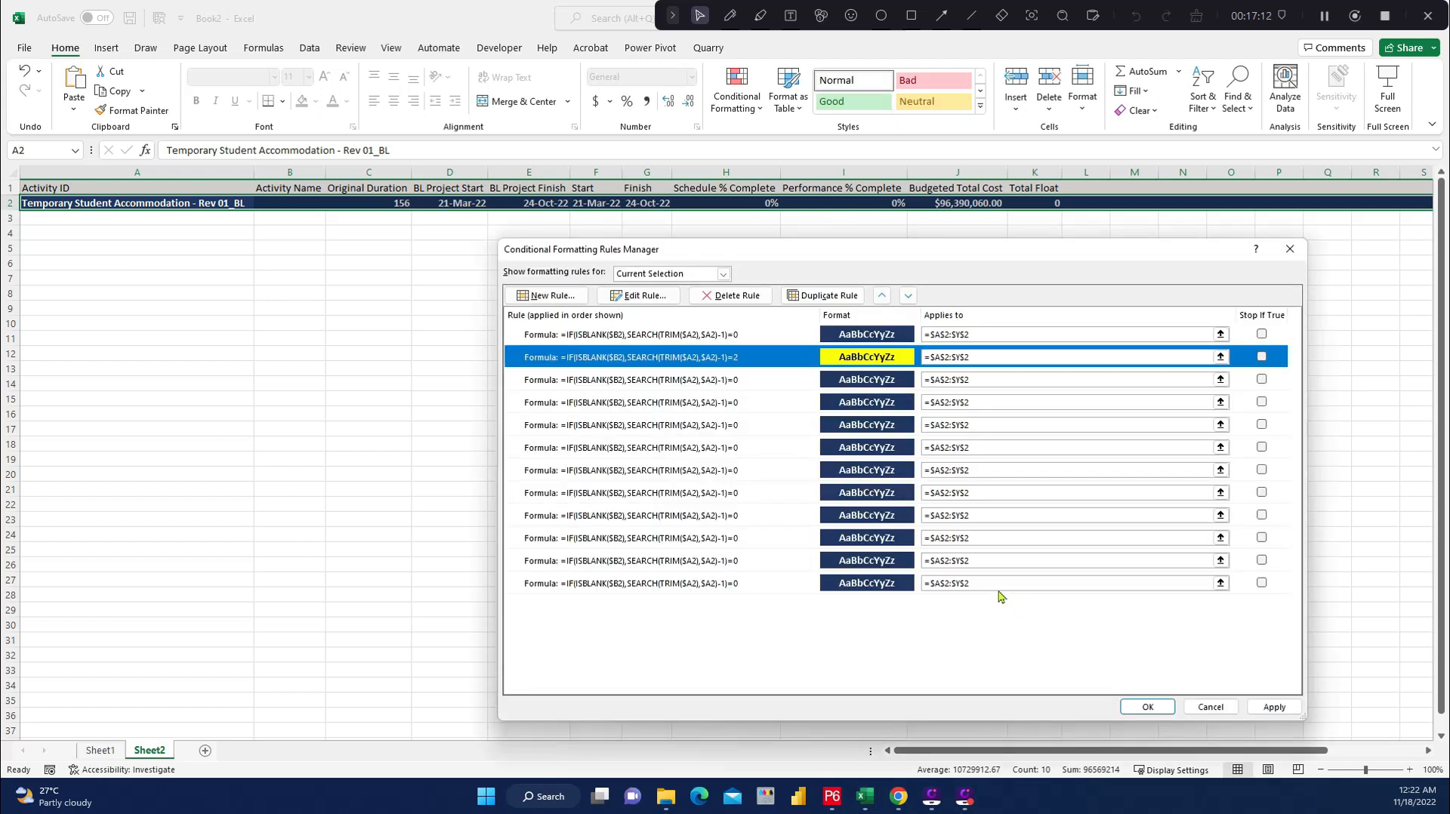
Change the third rule's formula so it ends with =4.
left_click(718, 381)
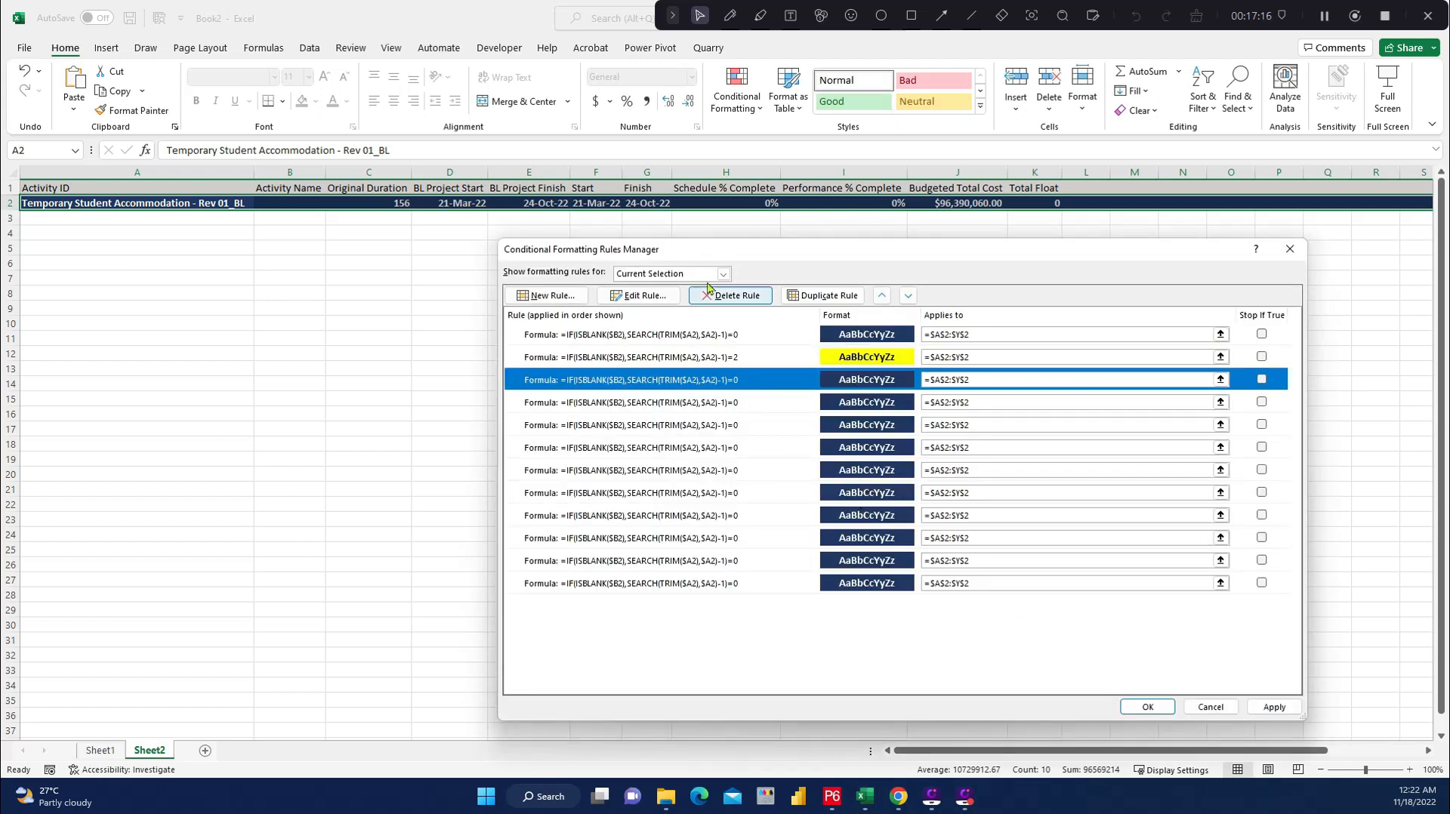
left_click(639, 295)
left_click(917, 523)
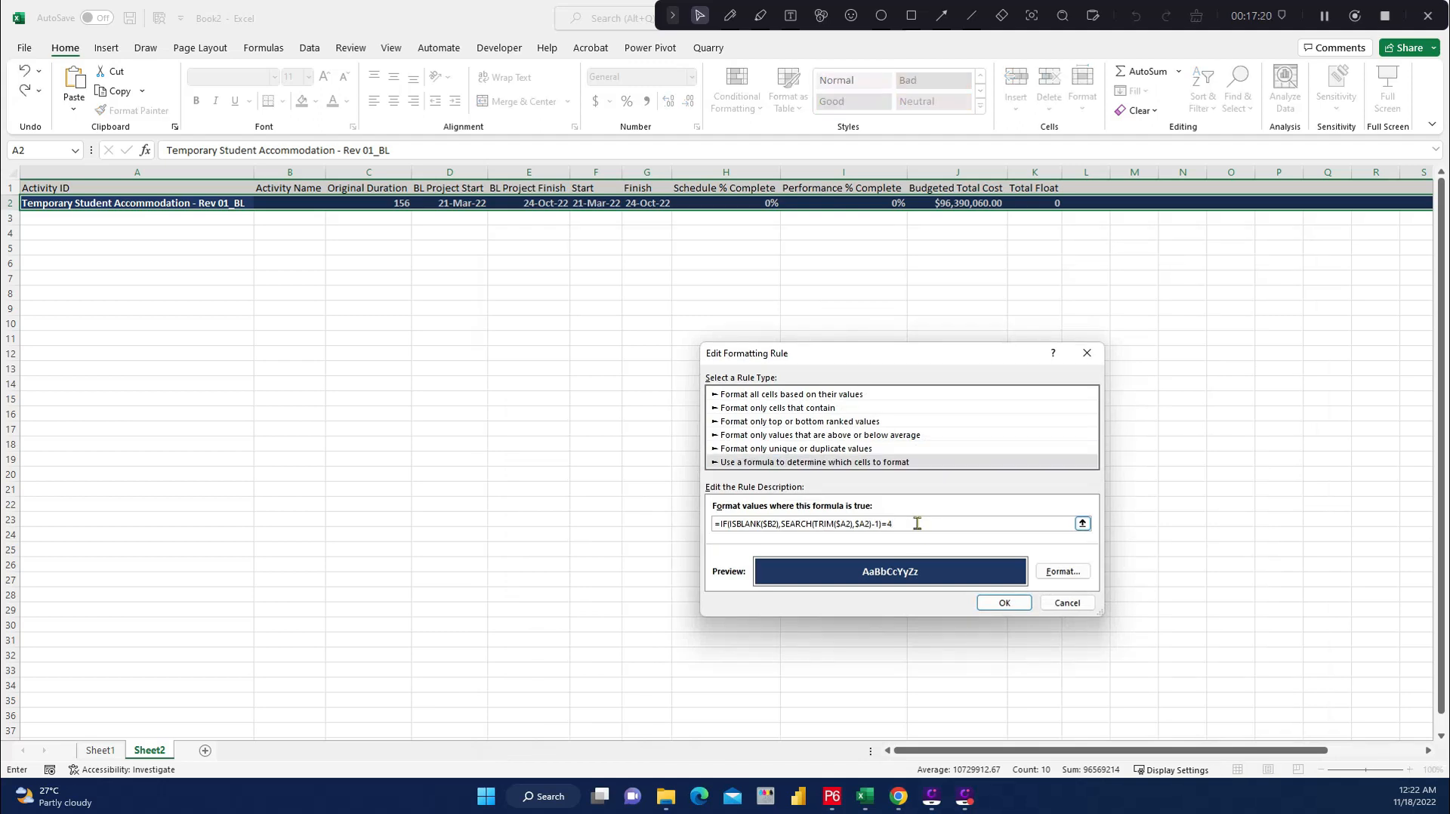
Format the third rule with a green fill and automatic font color, keeping bold, and confirm the edit.
left_click(1063, 572)
left_click(853, 295)
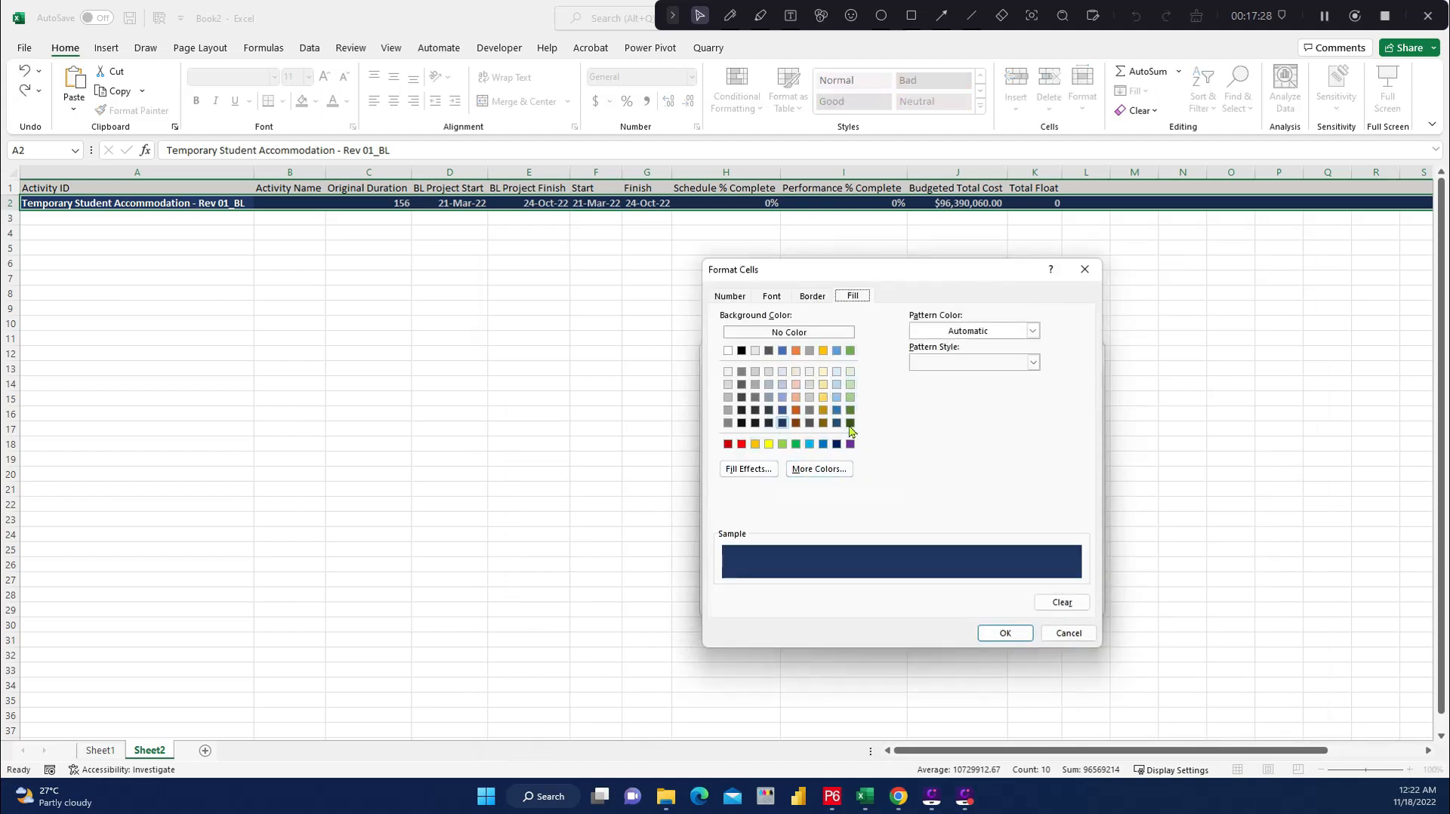
left_click(849, 425)
left_click(772, 296)
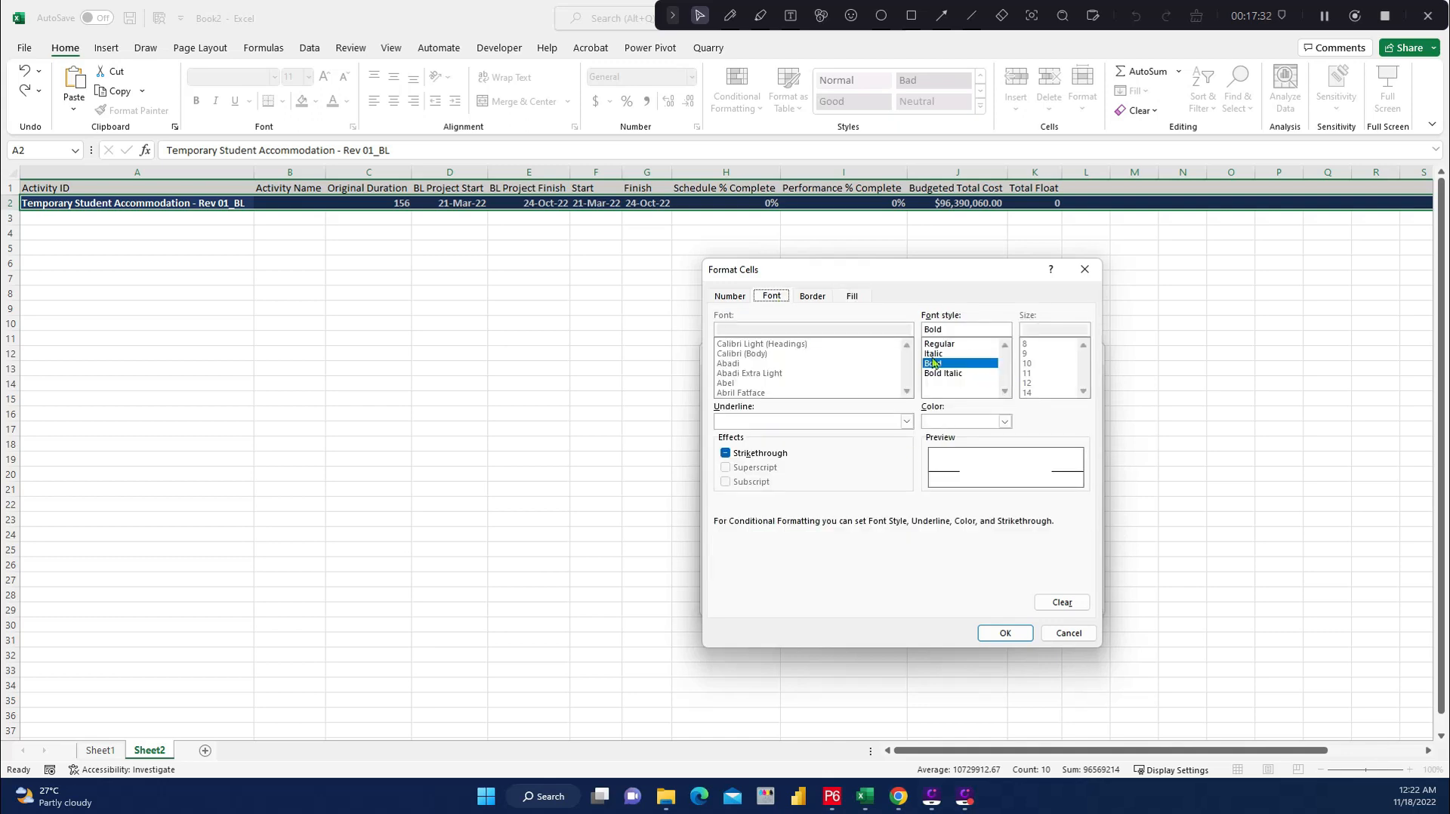
left_click(1005, 421)
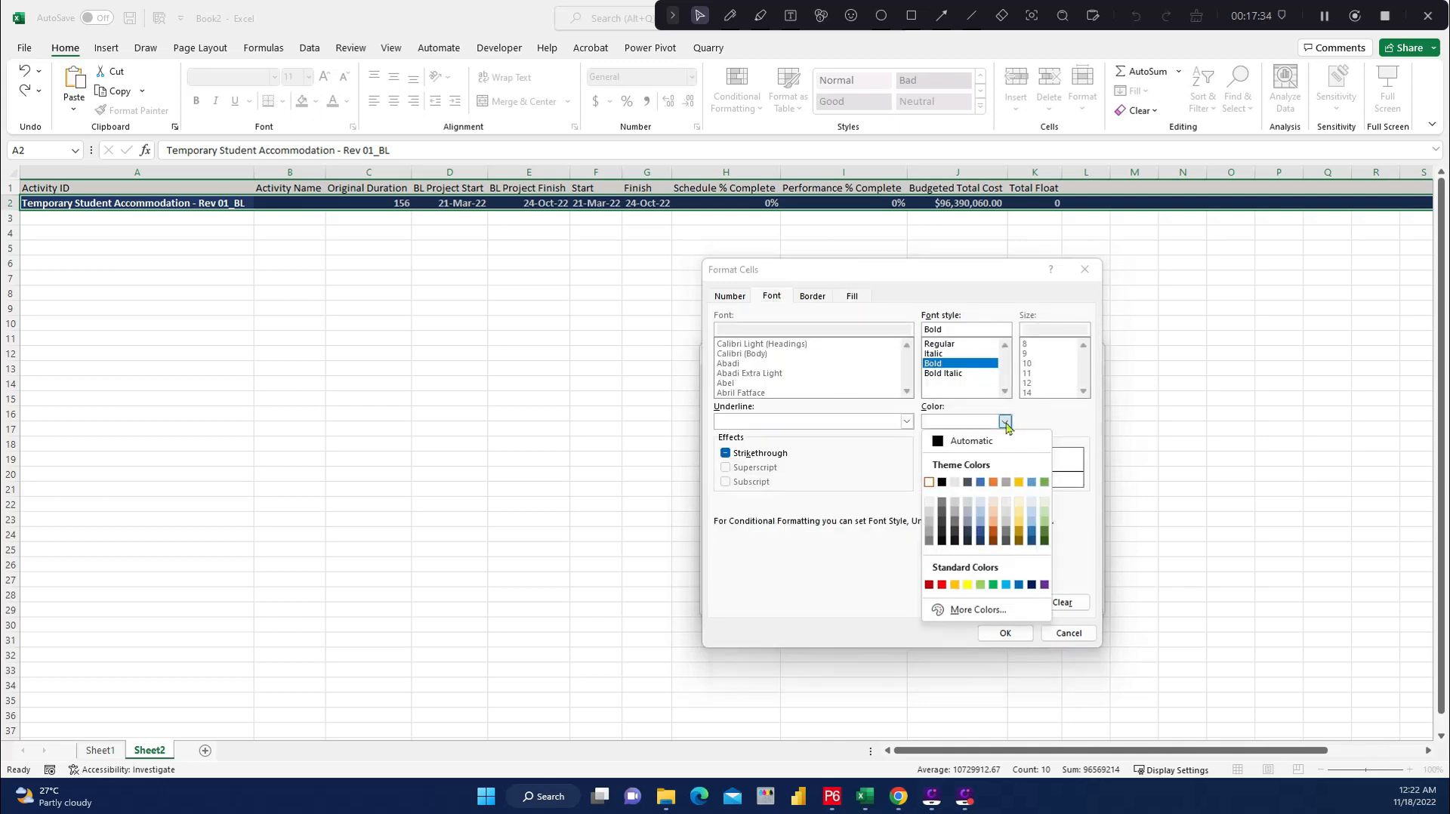
left_click(940, 445)
left_click(1006, 633)
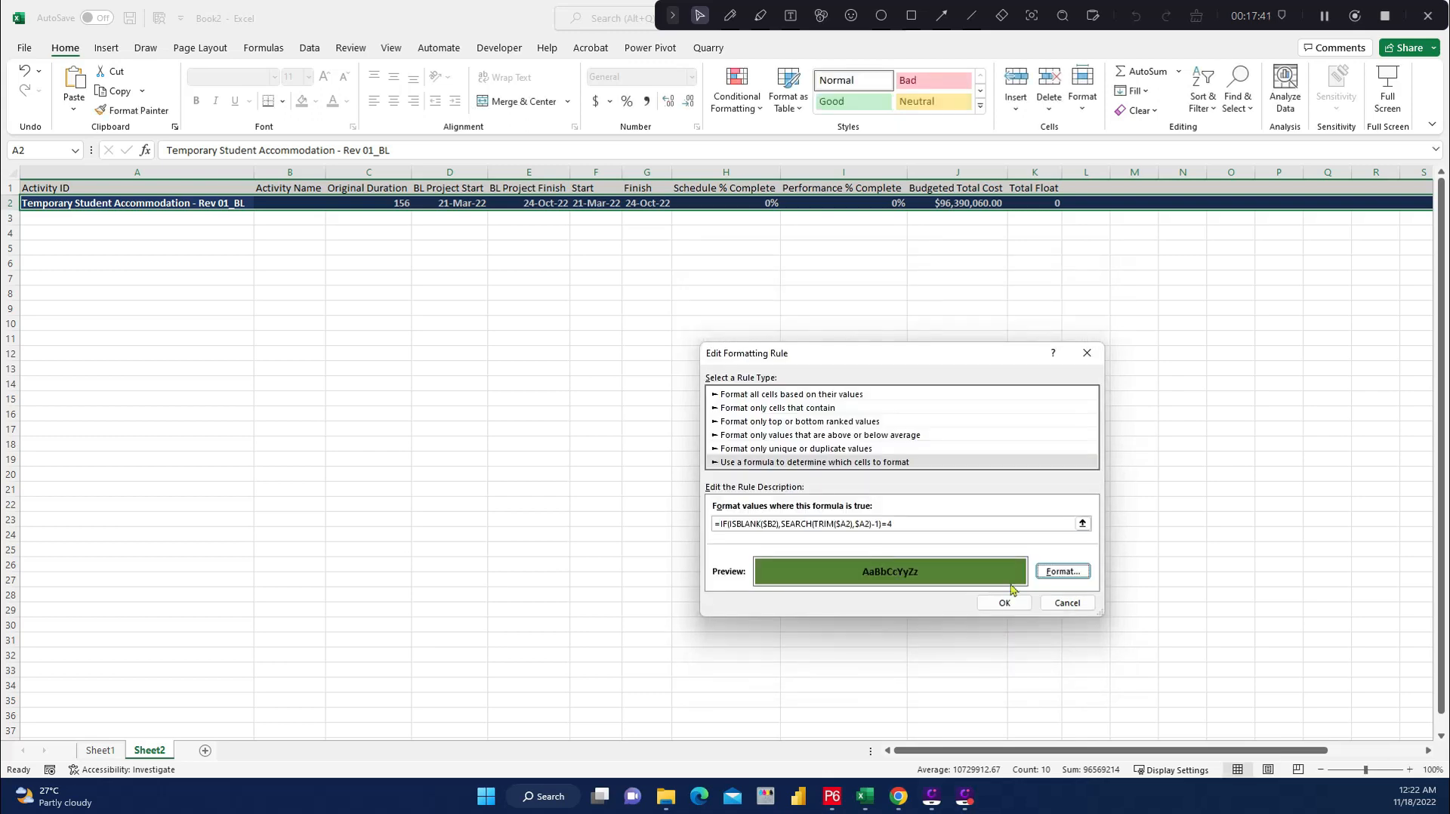
left_click(1003, 604)
Edit the fourth rule so its formula ends with =6 and give it a red fill.
left_click(713, 401)
left_click(639, 297)
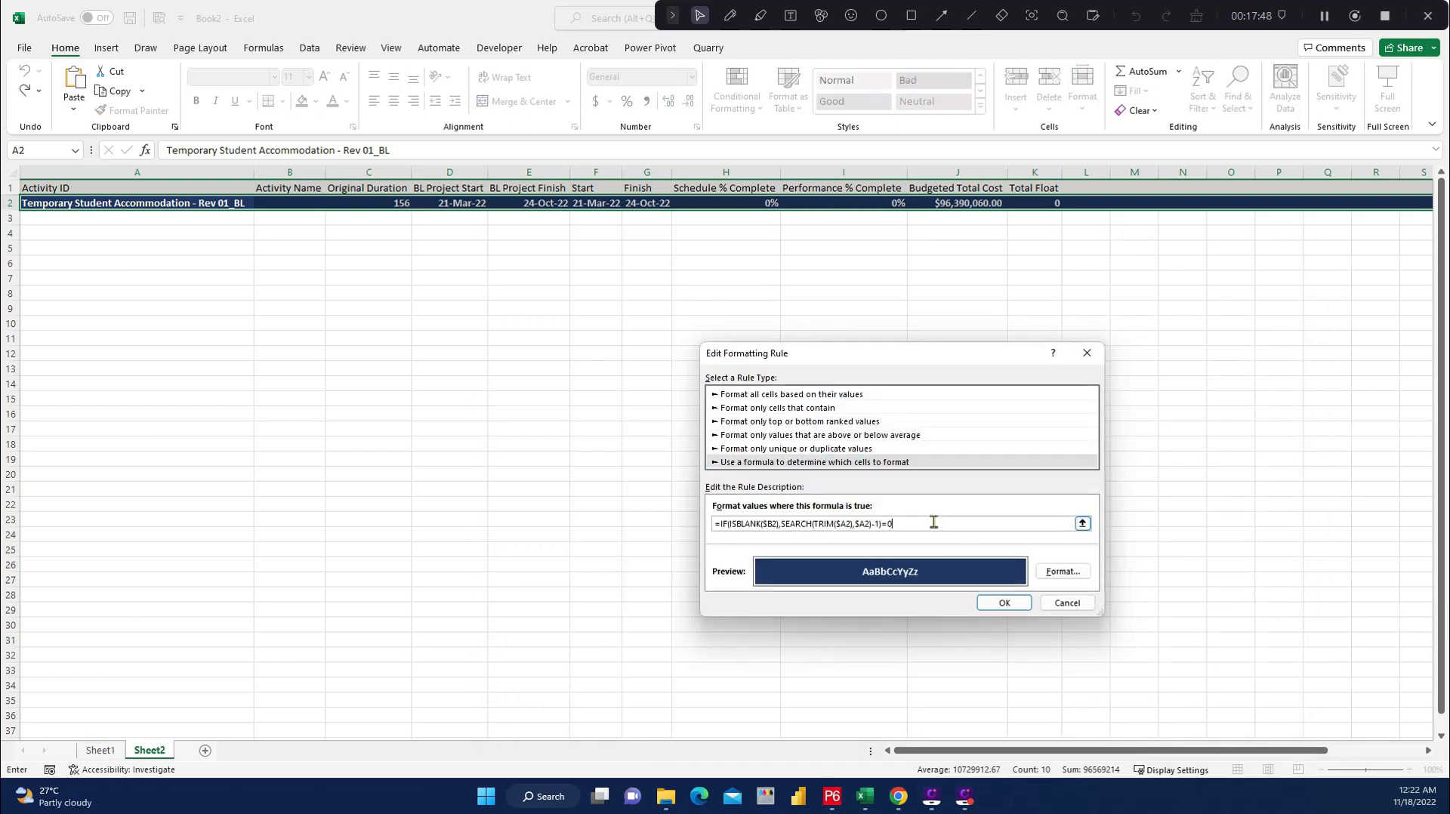
left_click(1063, 571)
left_click(852, 296)
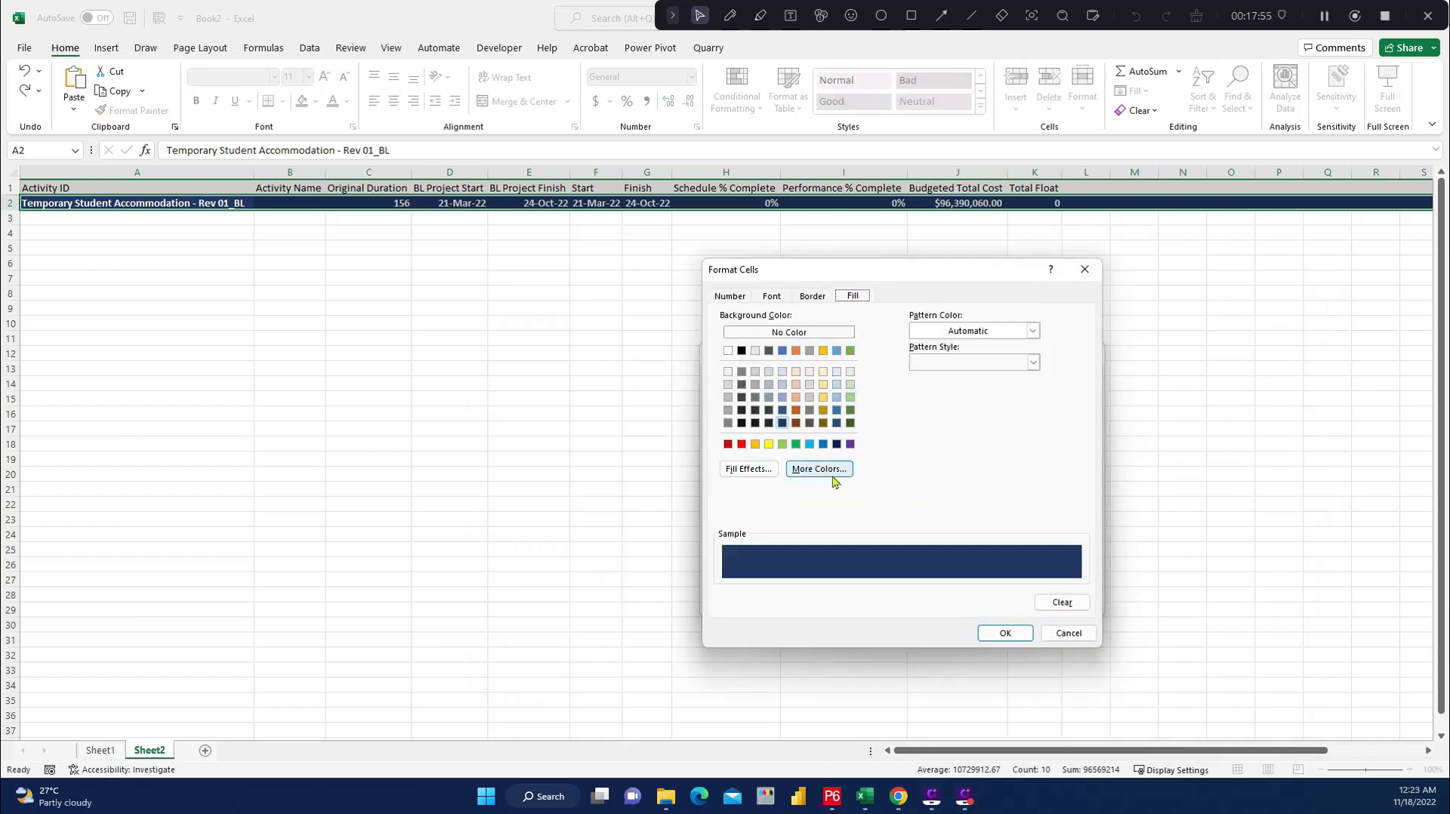
left_click(742, 444)
left_click(771, 296)
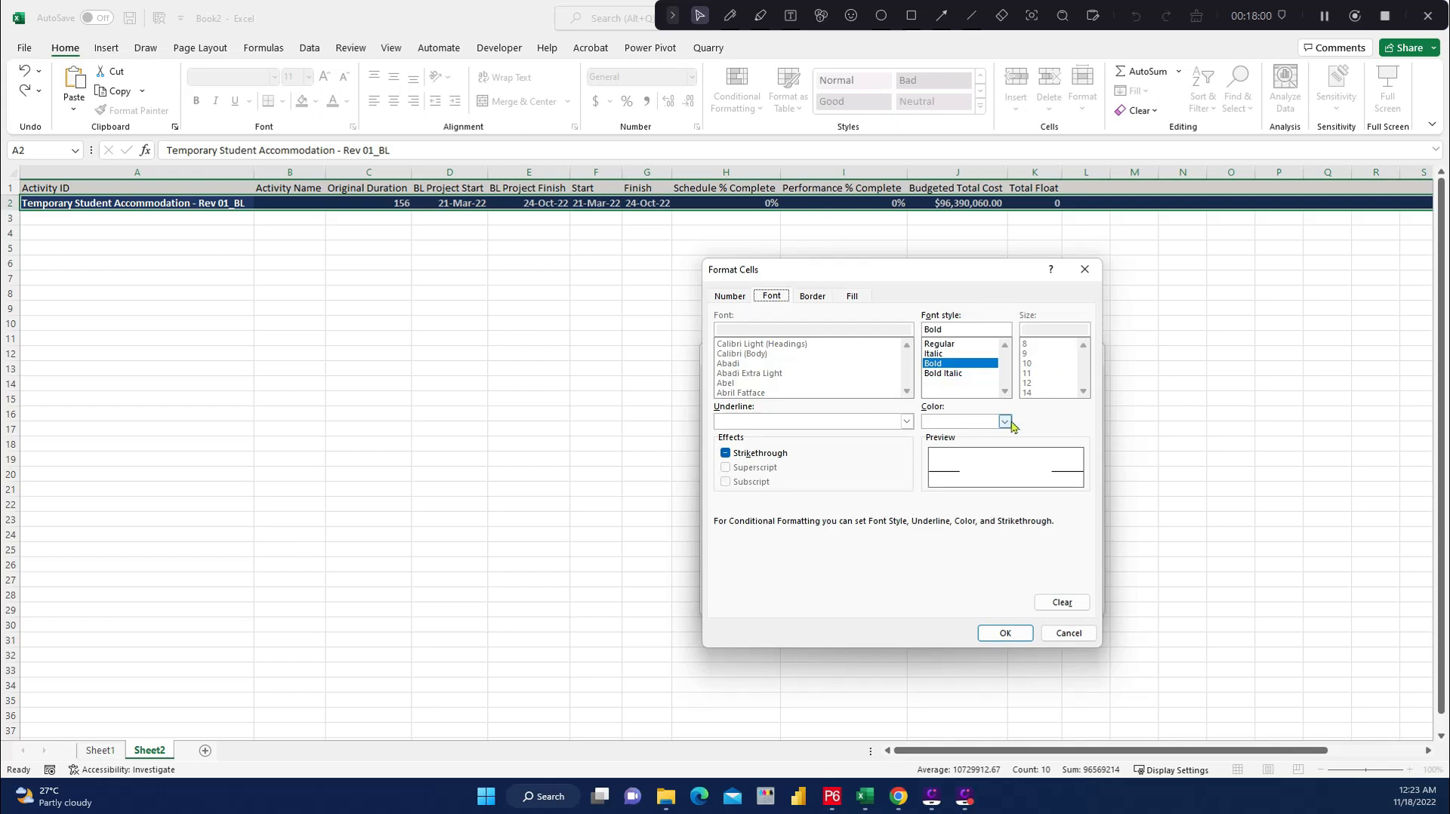
left_click(1005, 632)
left_click(1004, 604)
Change the fifth rule's formula so it ends with =10.
left_click(712, 425)
left_click(637, 296)
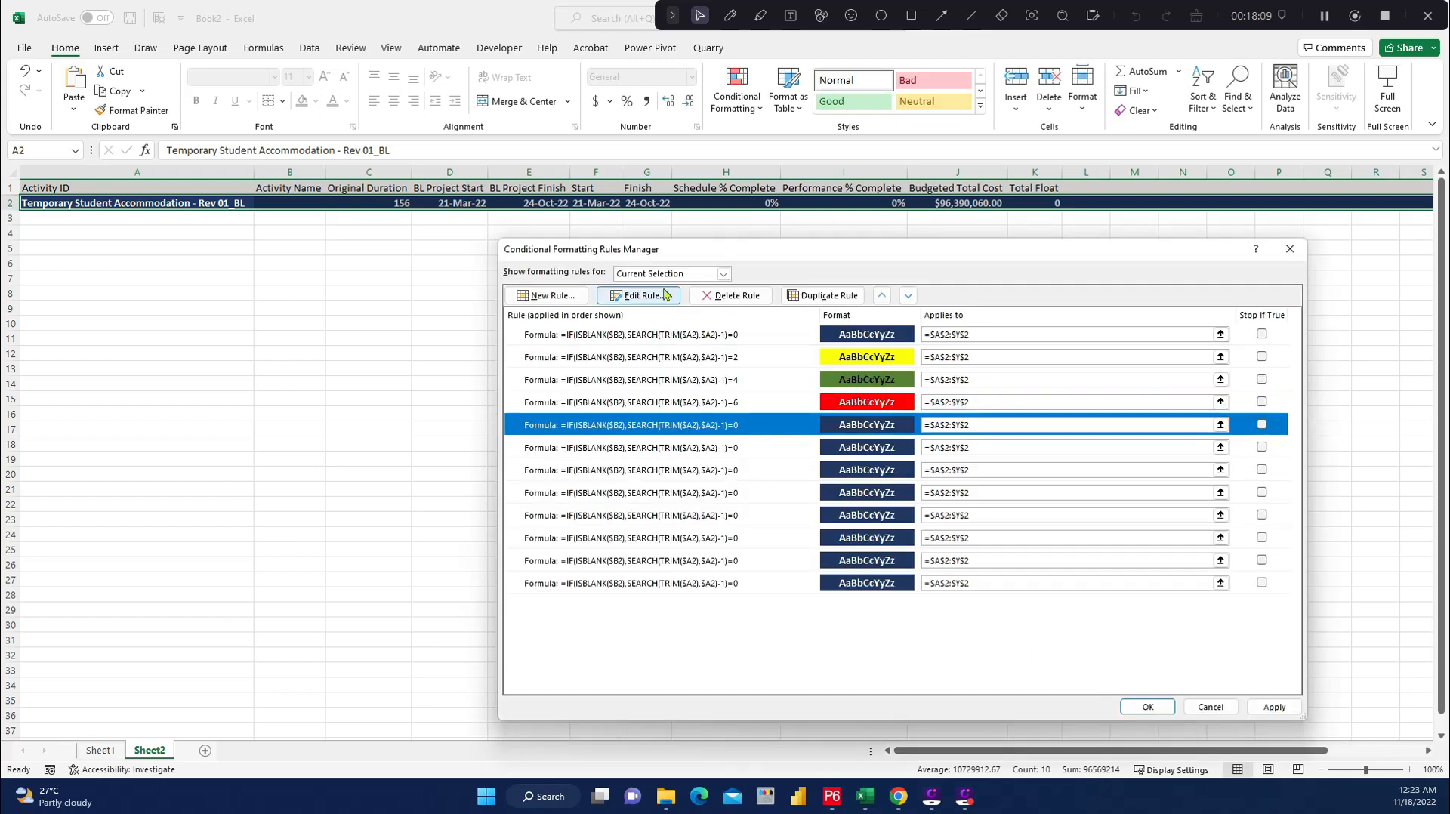
left_click(932, 521)
key("BackSpace")
type("10")
Give the fifth rule a purple fill and confirm the edit.
left_click(1061, 573)
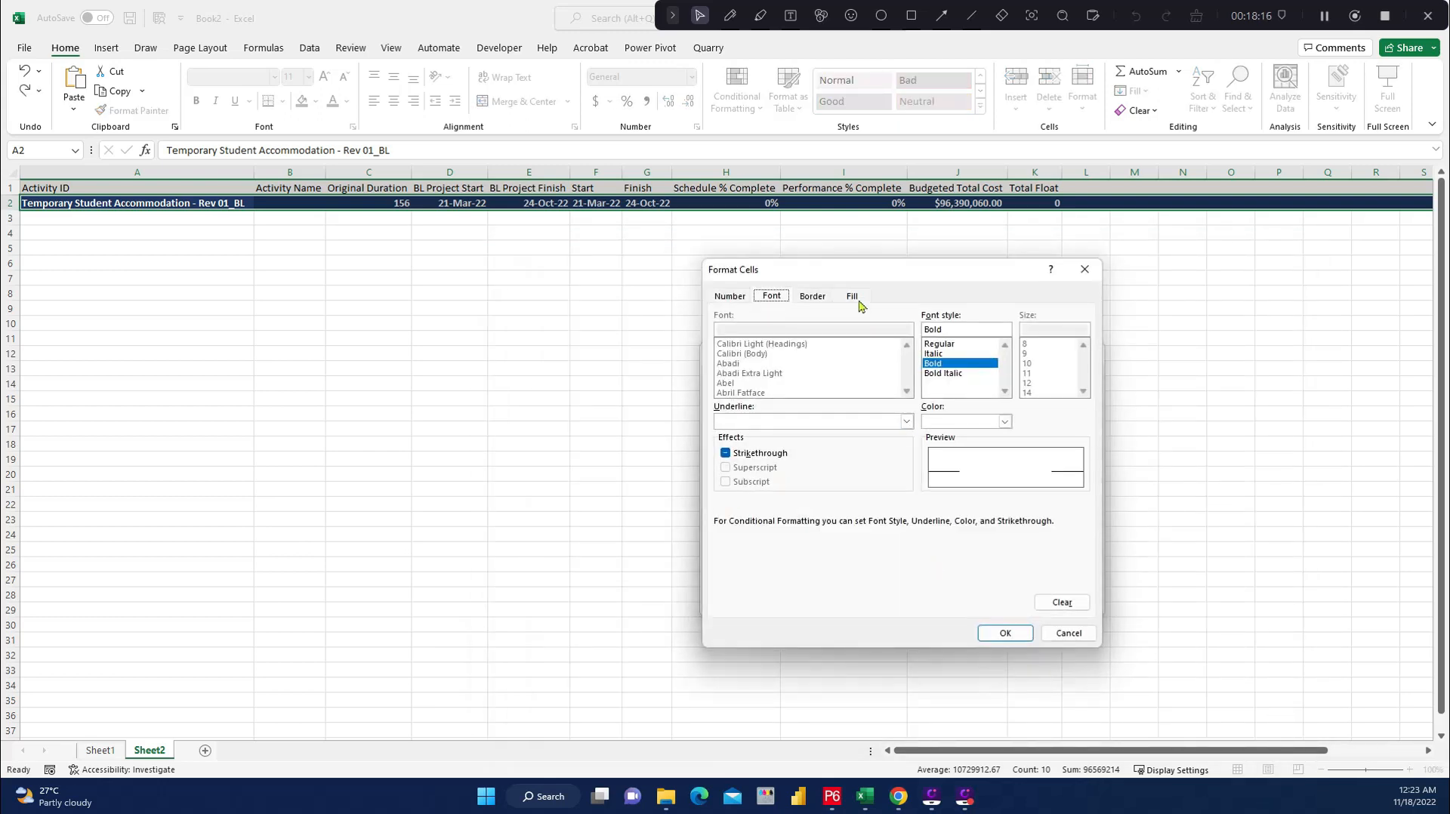
left_click(852, 295)
left_click(846, 447)
left_click(1005, 632)
left_click(1004, 604)
Change the sixth rule's formula so it ends with =12.
left_click(649, 448)
left_click(646, 296)
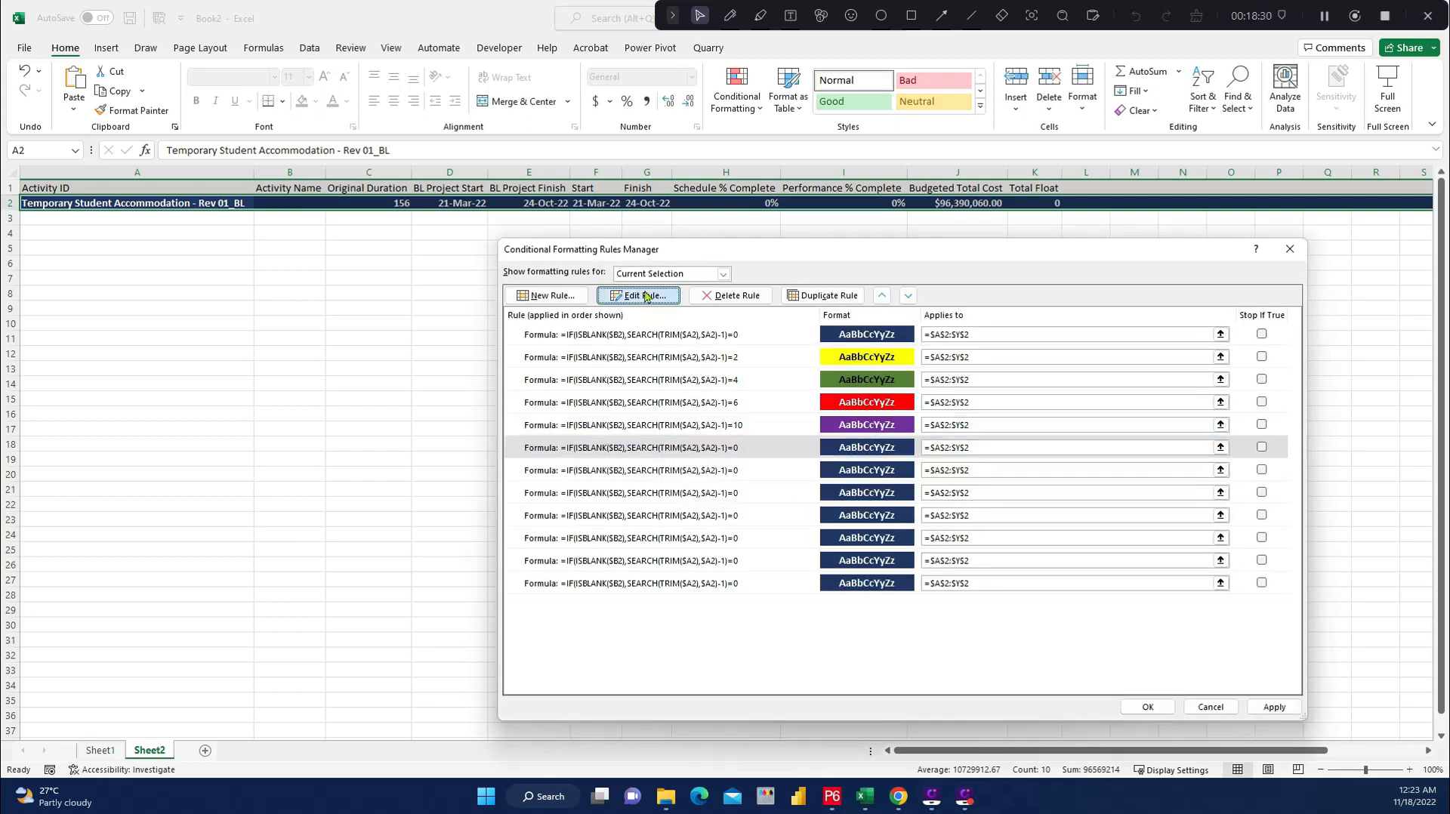
left_click(936, 521)
key("BackSpace")
type("12")
Format the sixth rule with a light blue fill and automatic font color, and confirm the edit.
left_click(1063, 572)
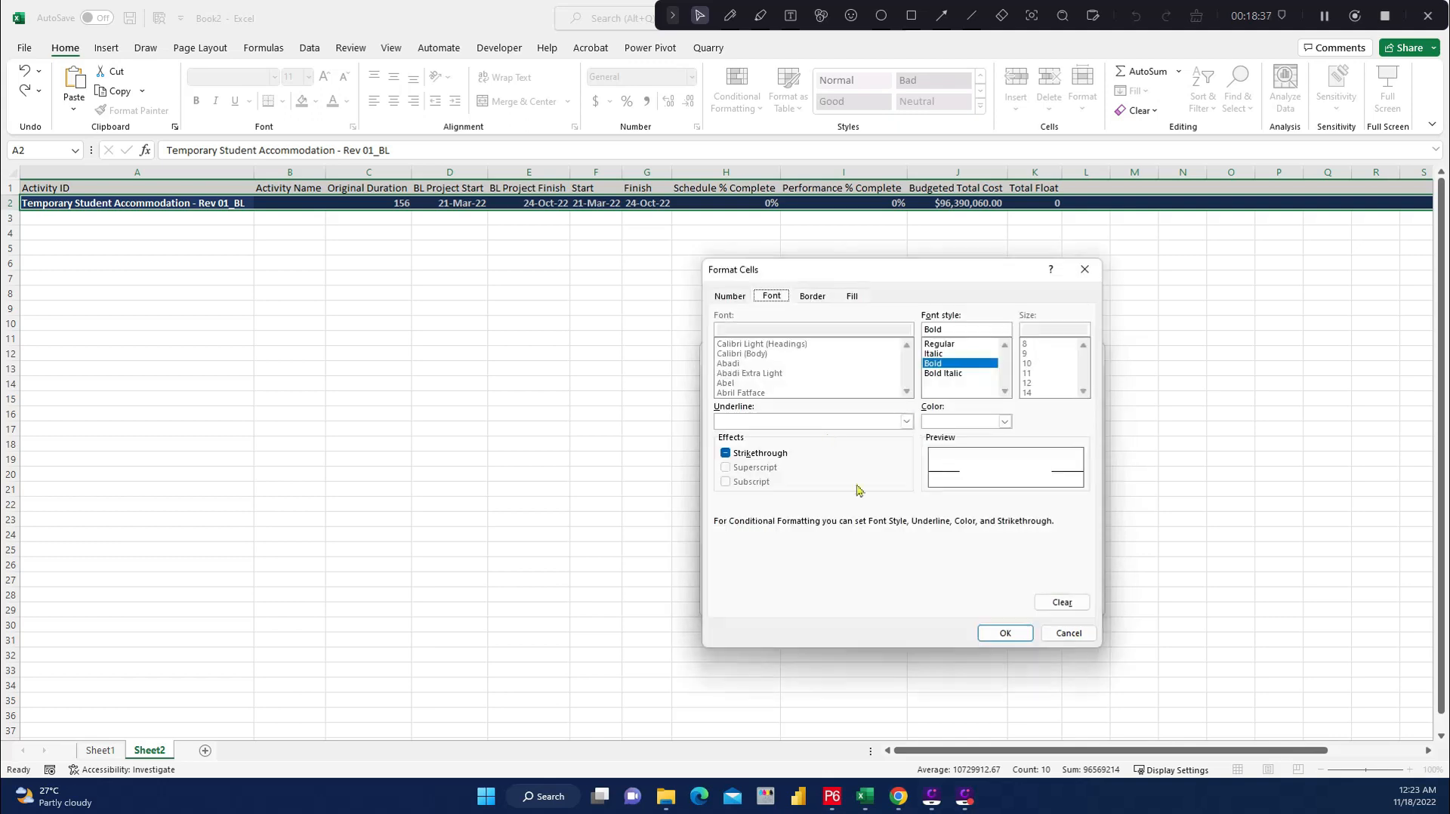
left_click(852, 297)
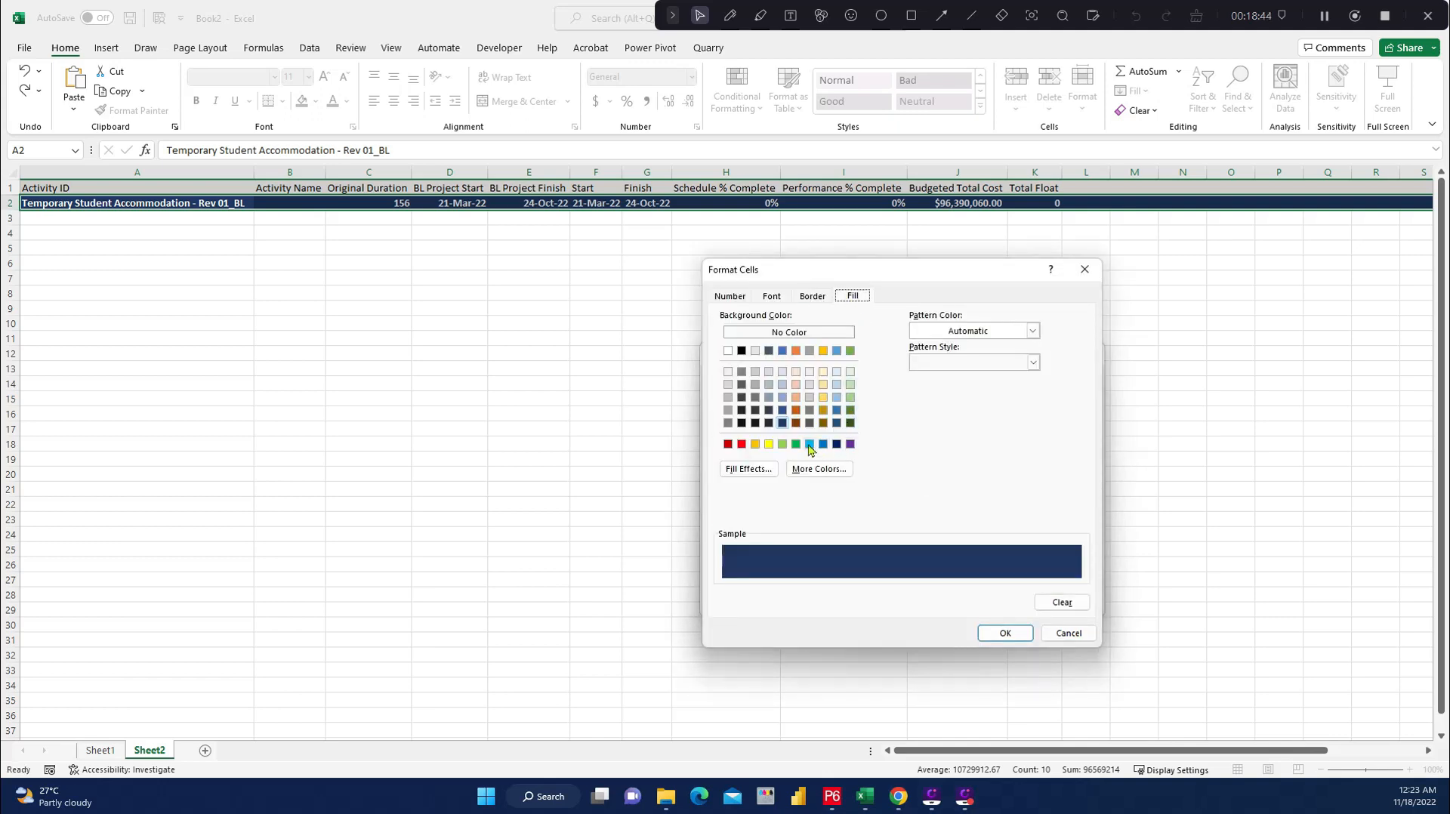
left_click(837, 397)
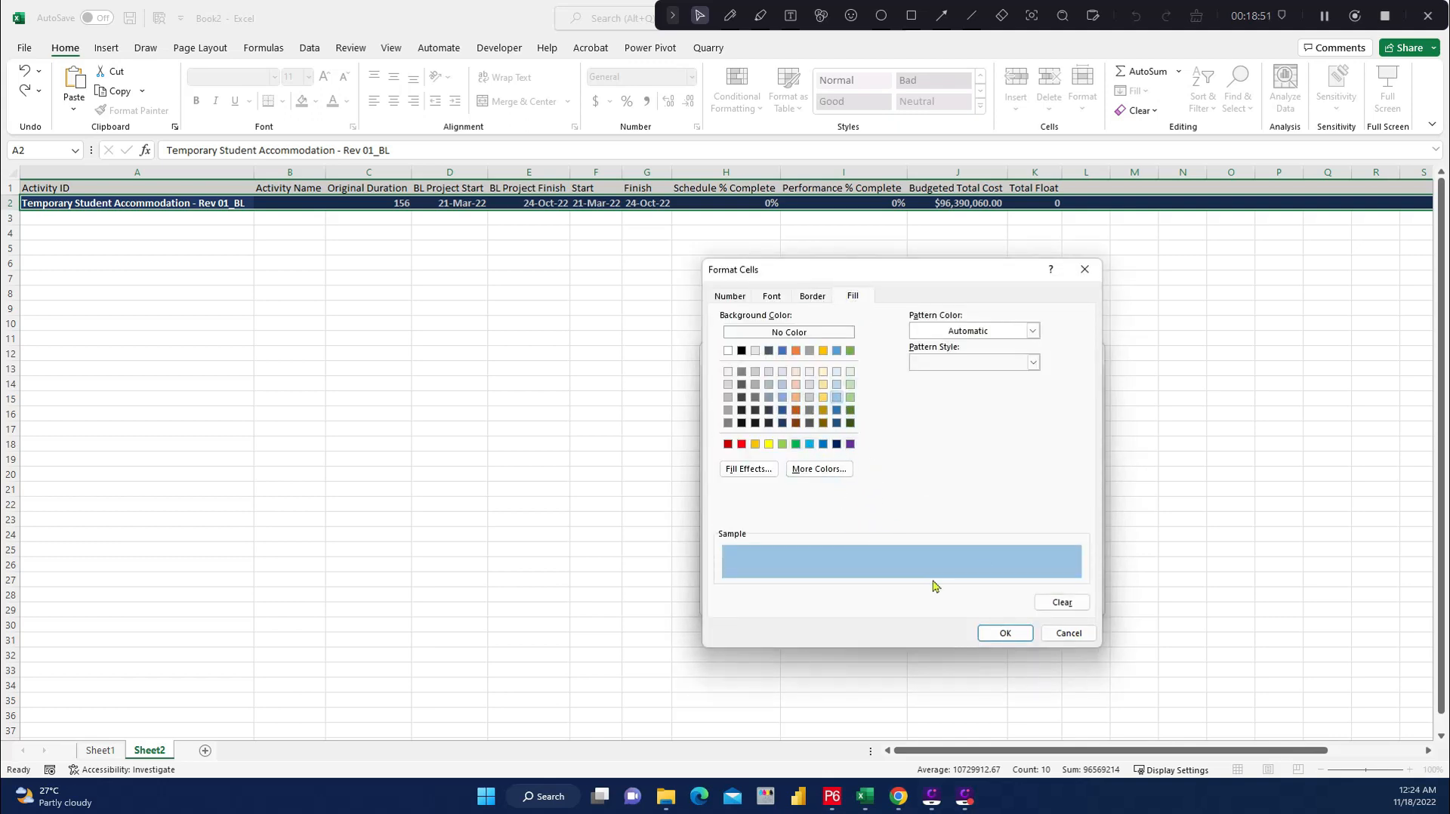
left_click(772, 296)
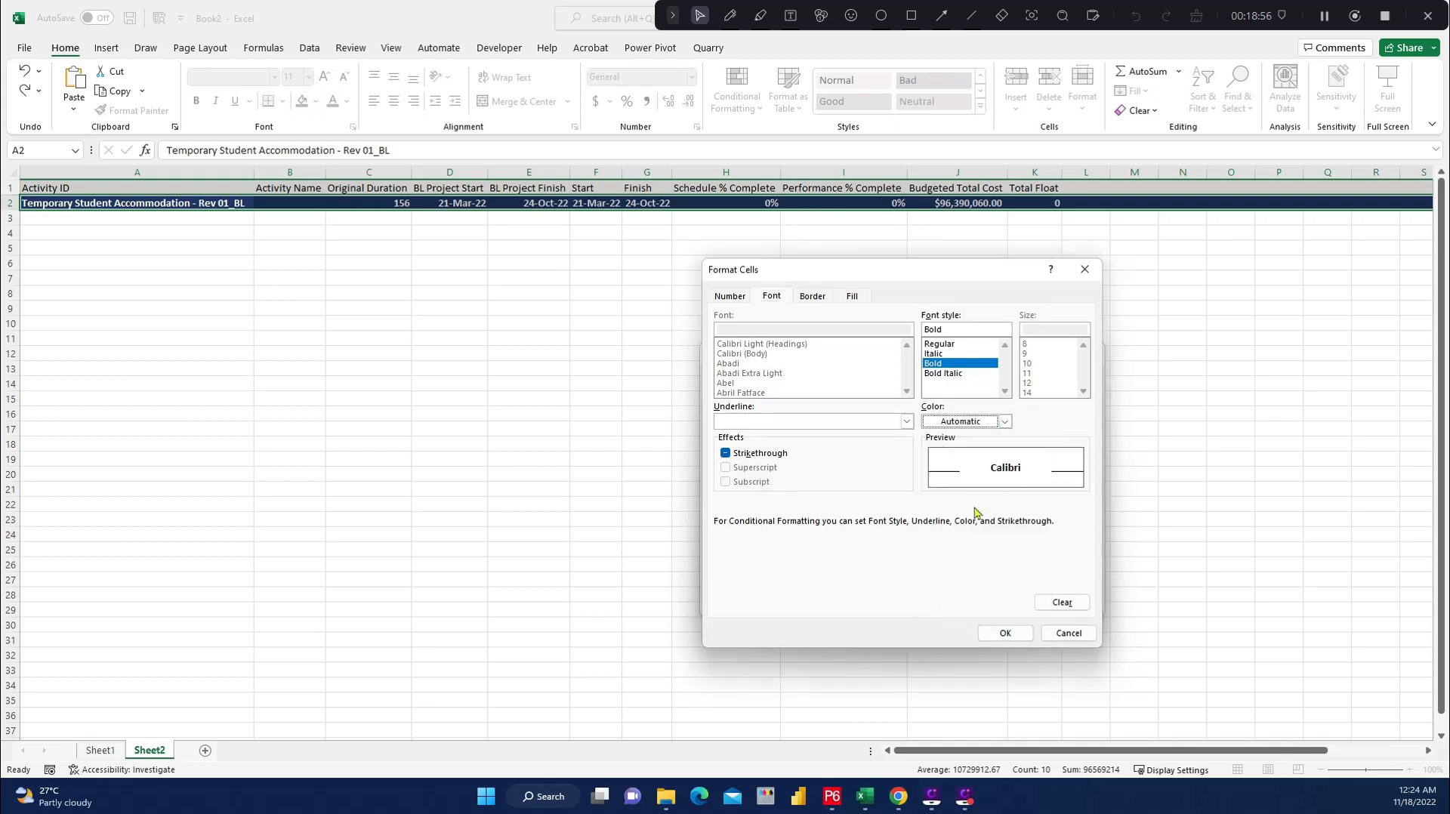
left_click(1005, 633)
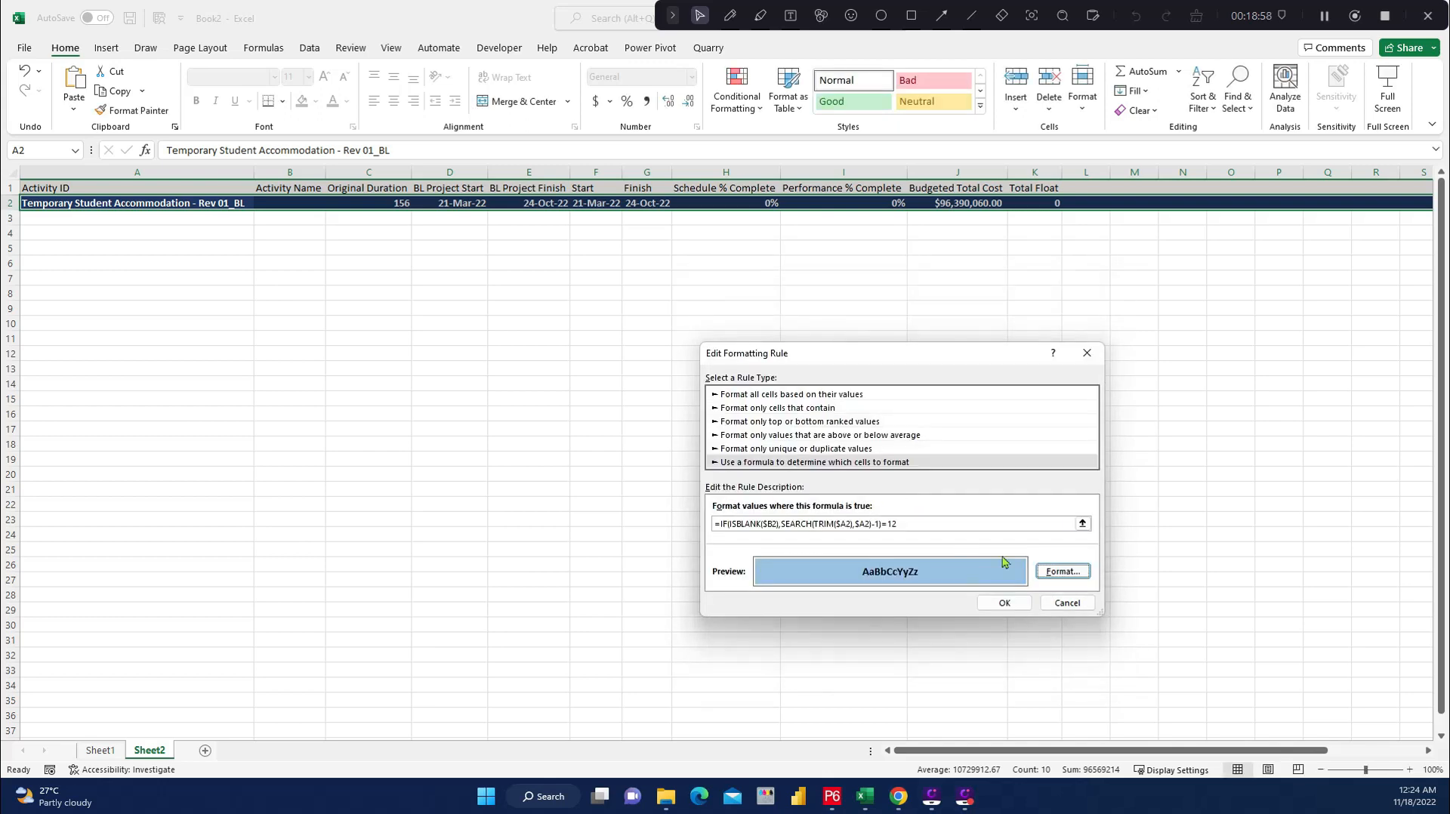
left_click(1004, 603)
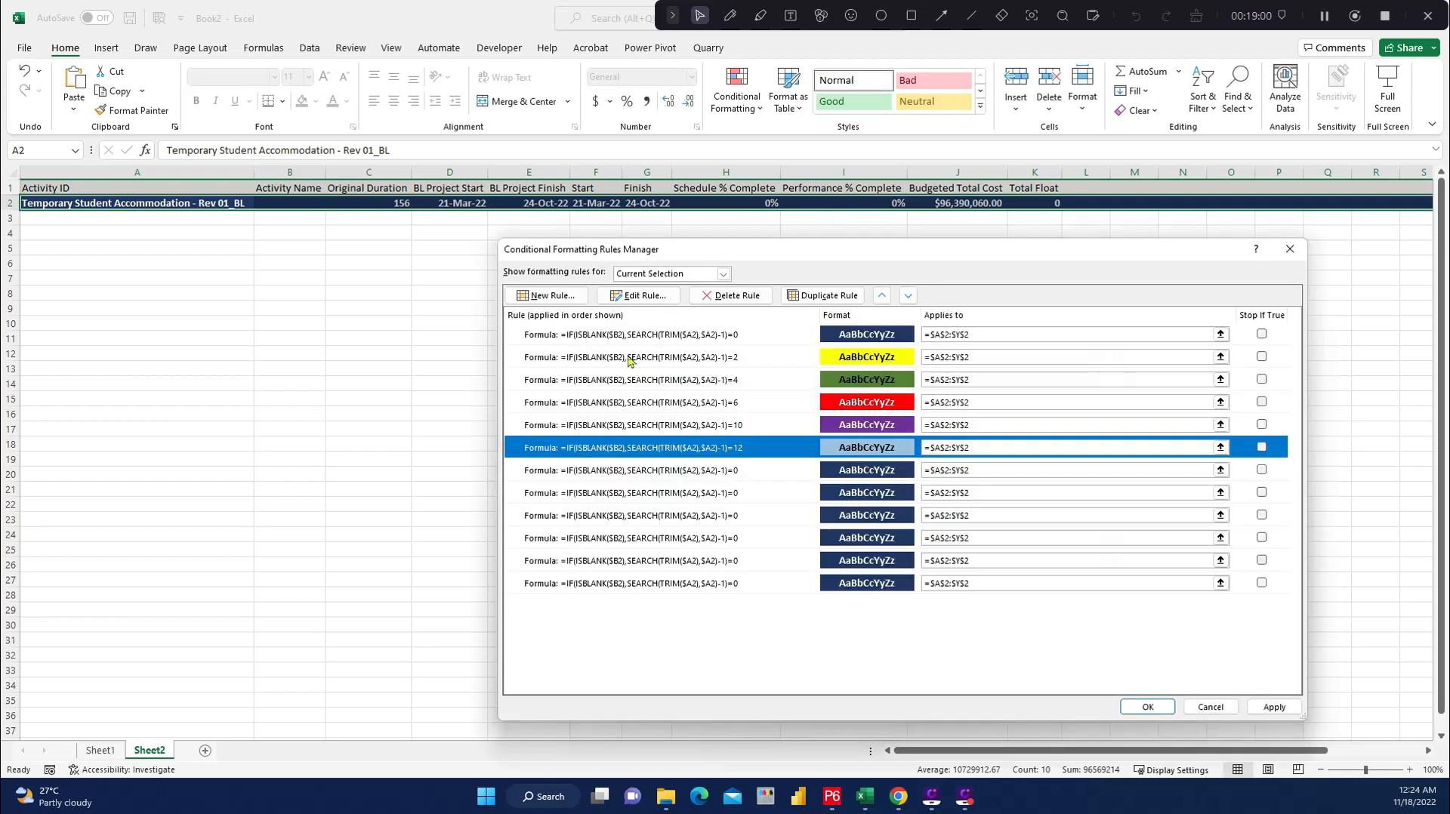
Edit the seventh rule so its formula ends with =14, with a light orange fill and automatic font color.
left_click(734, 479)
left_click(627, 299)
left_click(900, 523)
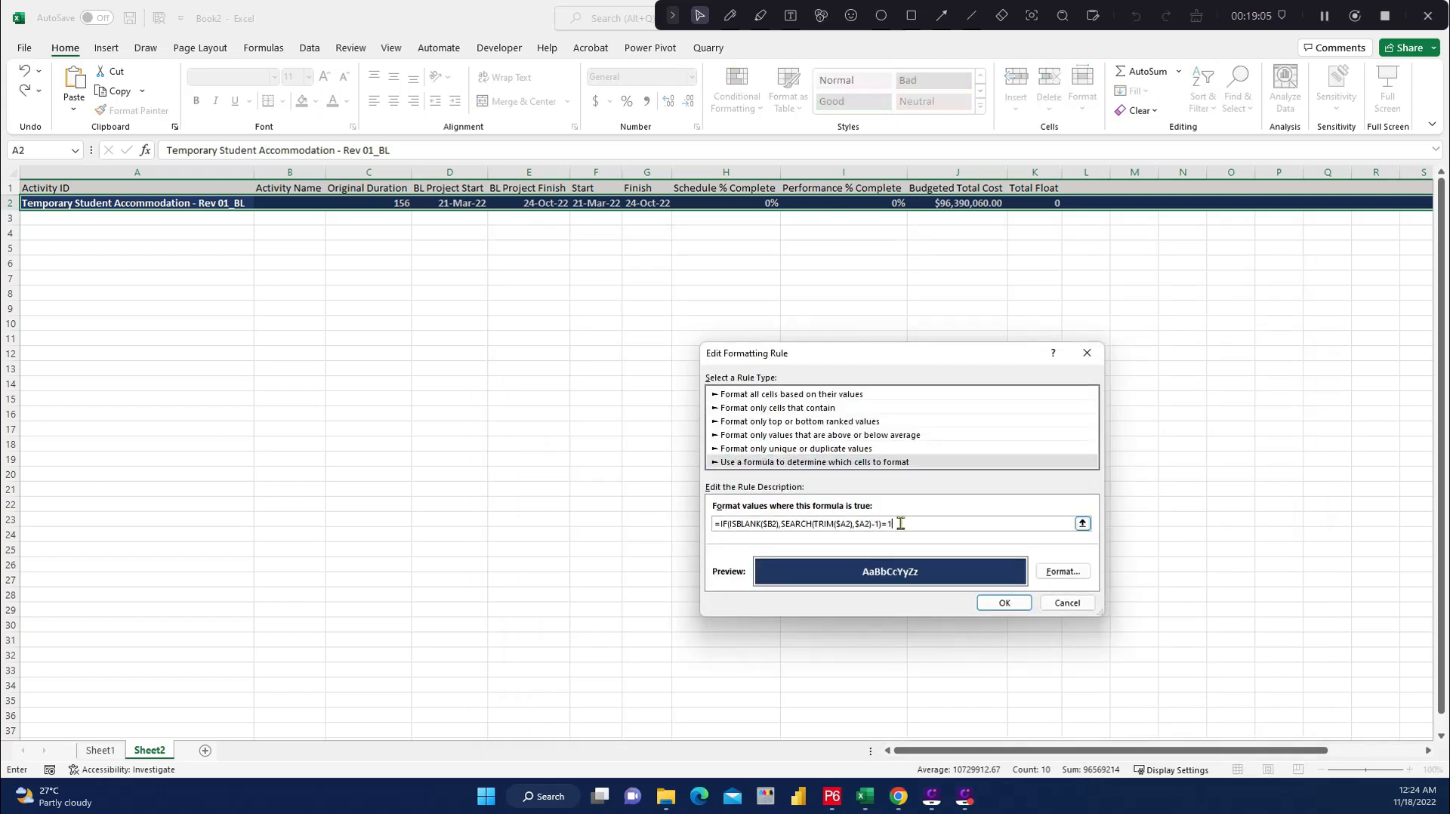
left_click(1063, 571)
left_click(853, 295)
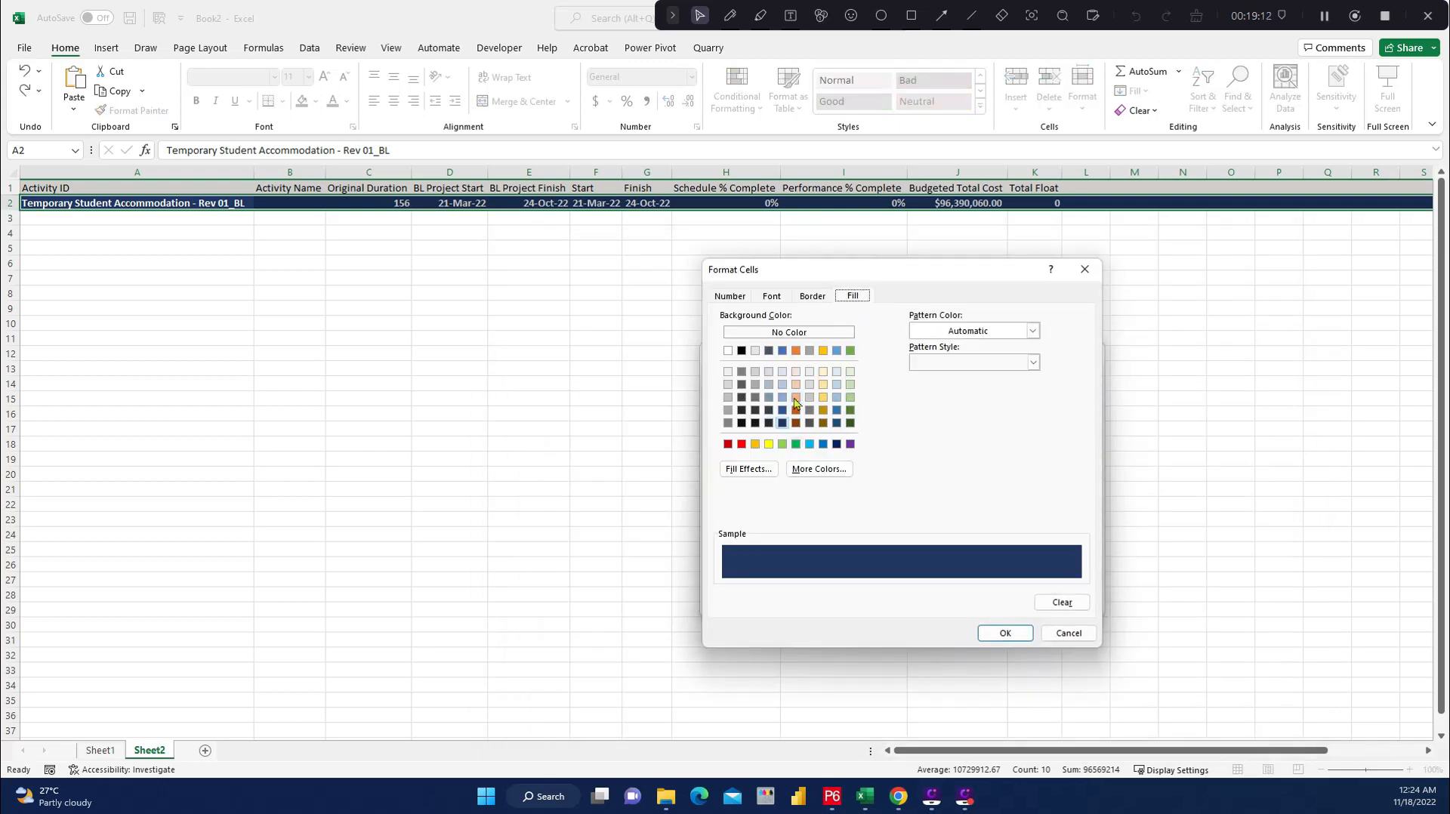
left_click(795, 398)
left_click(772, 296)
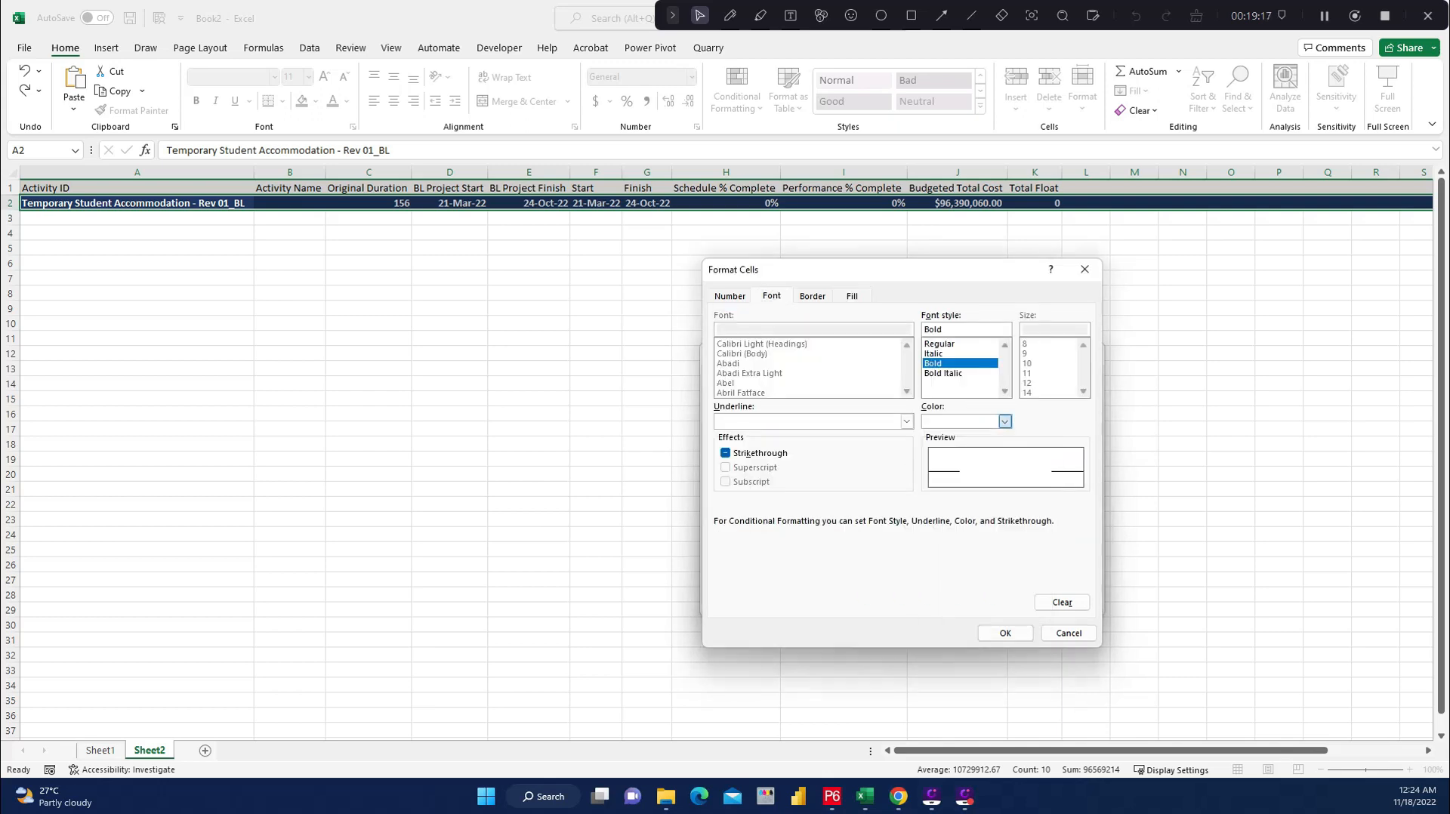
left_click(1005, 633)
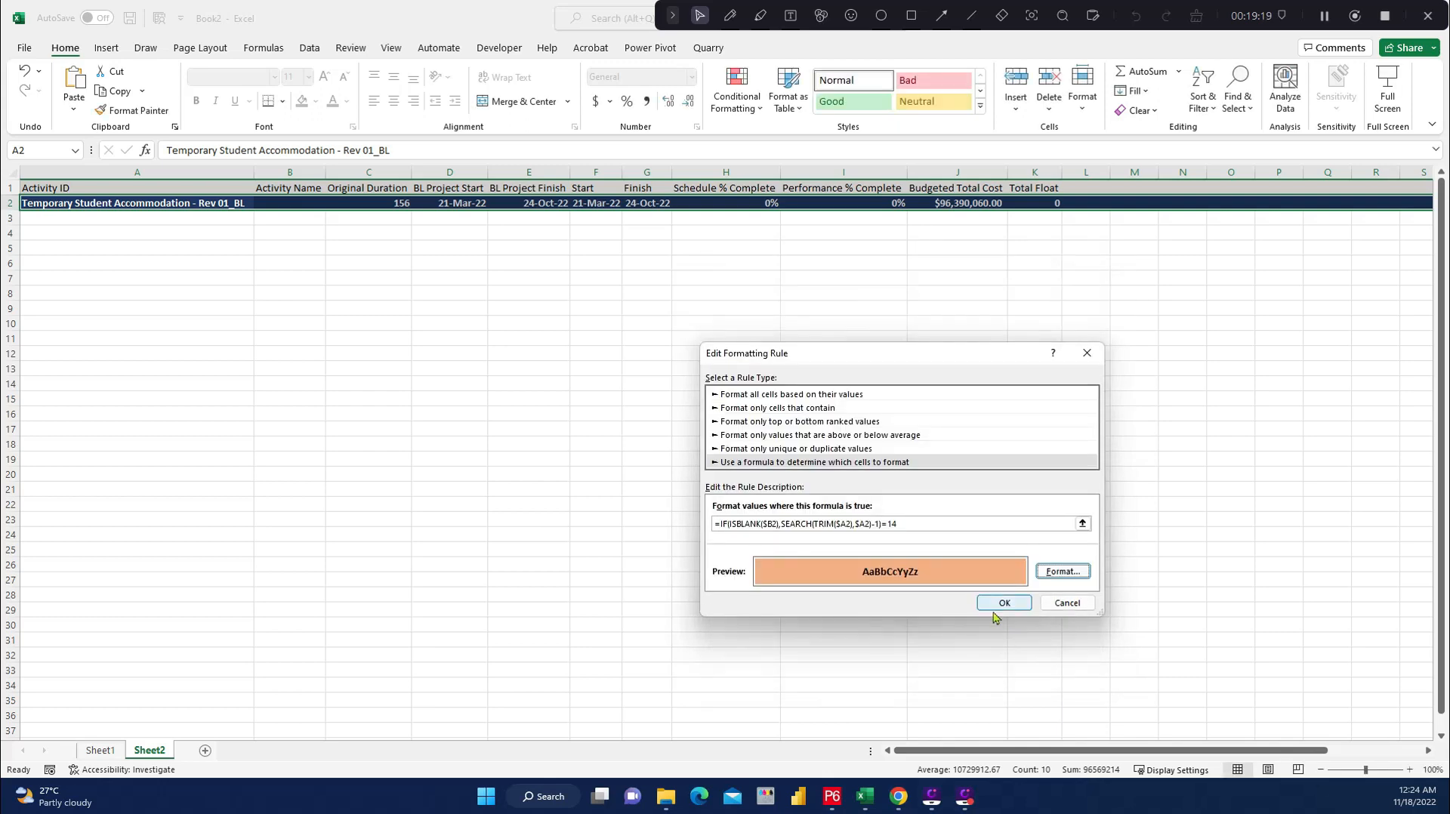
left_click(998, 604)
Edit the eighth rule so its formula ends with =16 and give it a light orange fill.
left_click(615, 494)
left_click(730, 300)
left_click(910, 527)
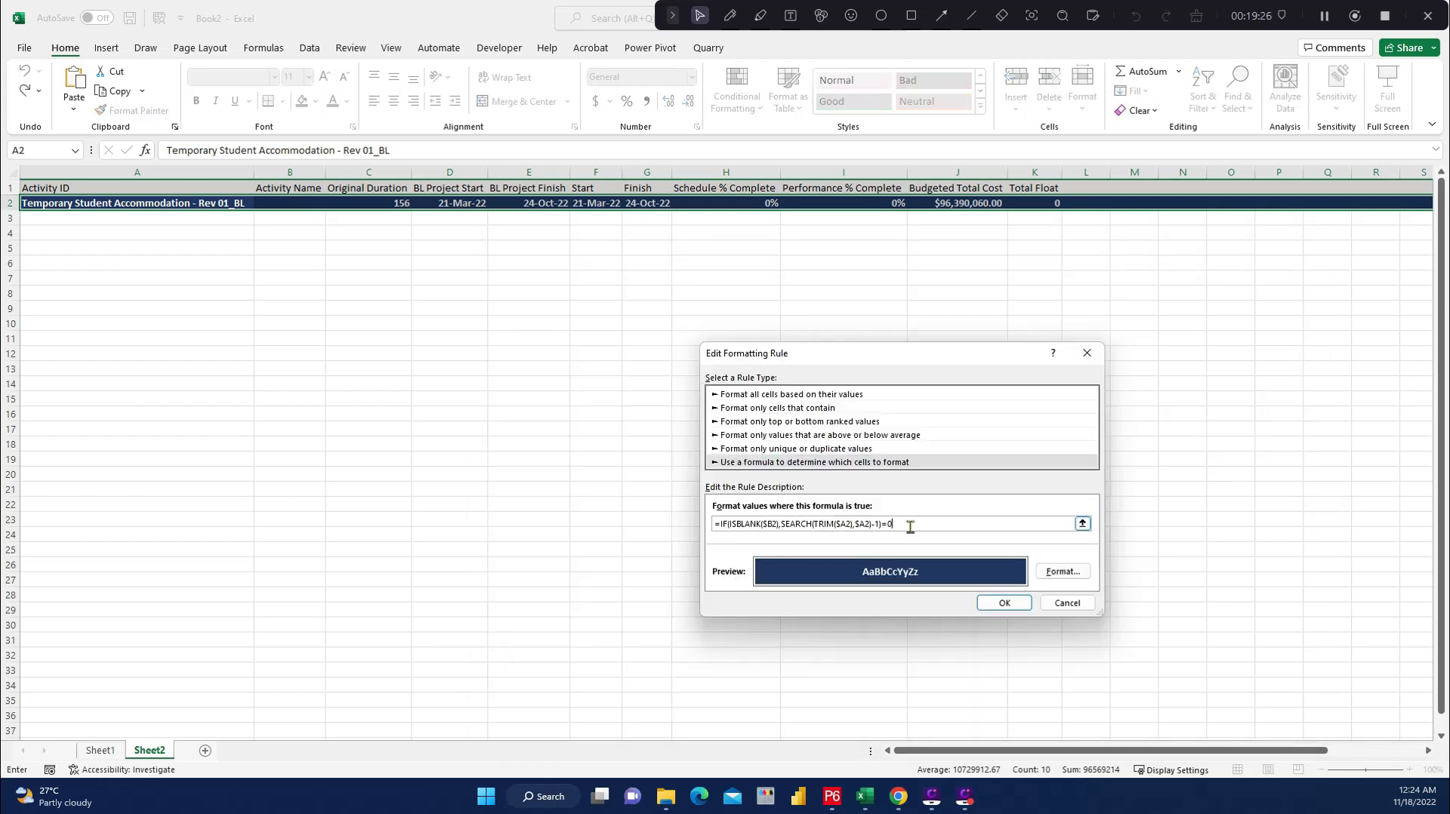
left_click(1063, 571)
left_click(852, 295)
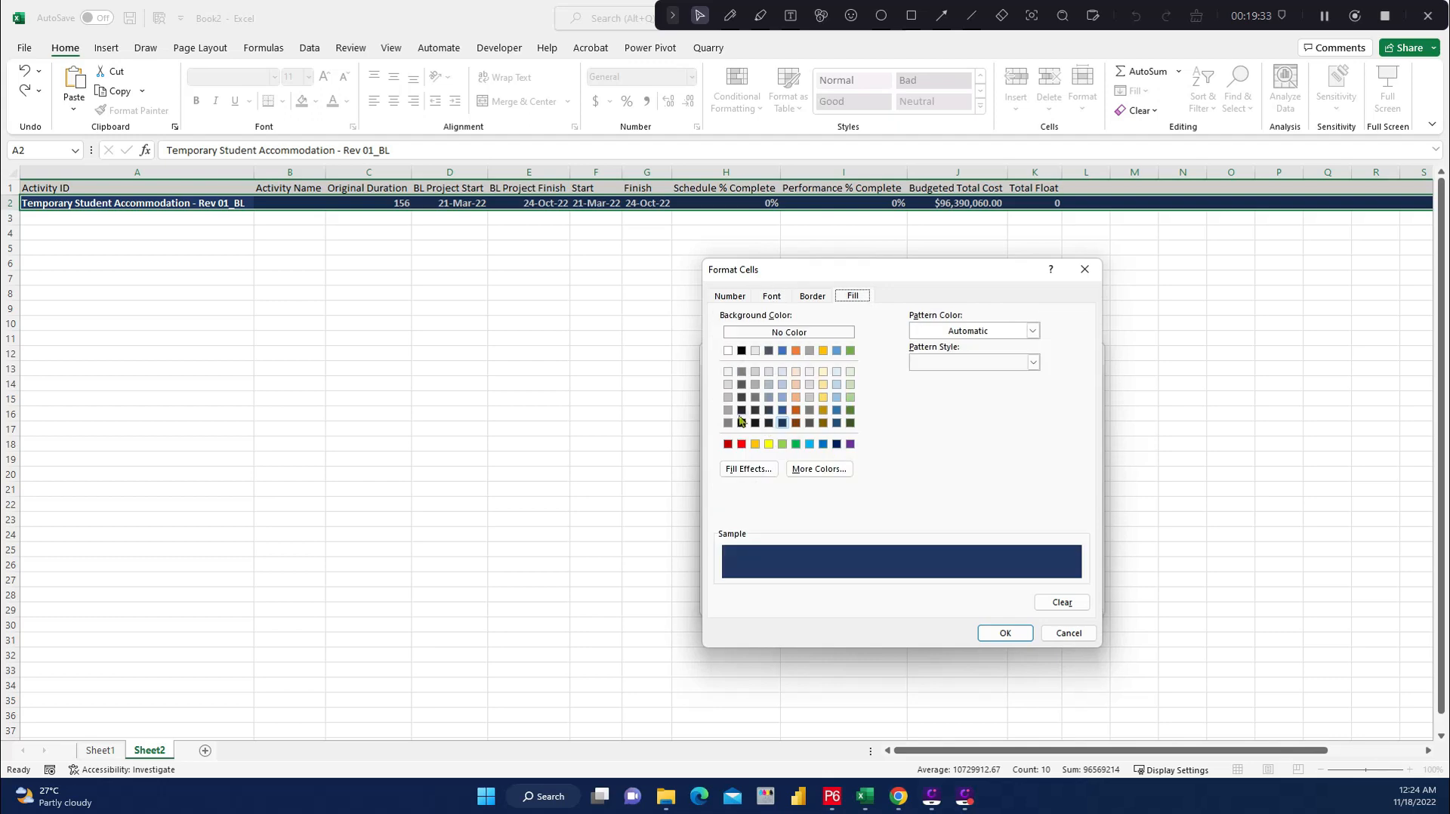
left_click(795, 398)
left_click(1005, 633)
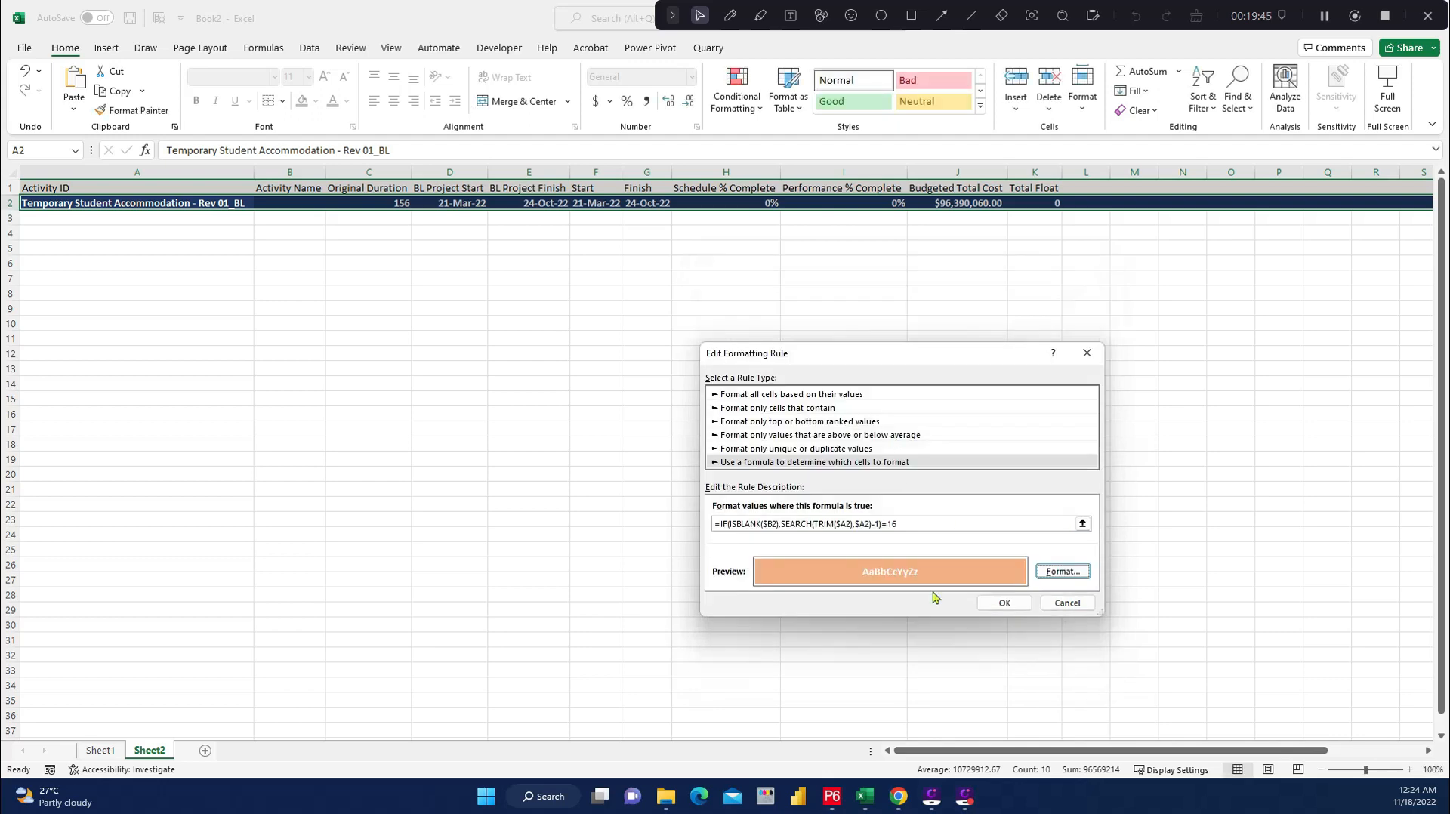
Set the eighth rule's font color to Automatic and confirm the edit.
left_click(1068, 573)
left_click(769, 297)
left_click(1004, 421)
left_click(937, 446)
left_click(1003, 633)
left_click(997, 603)
Delete the four leftover duplicate rules ending in =0 below the =16 rule.
left_click(682, 513)
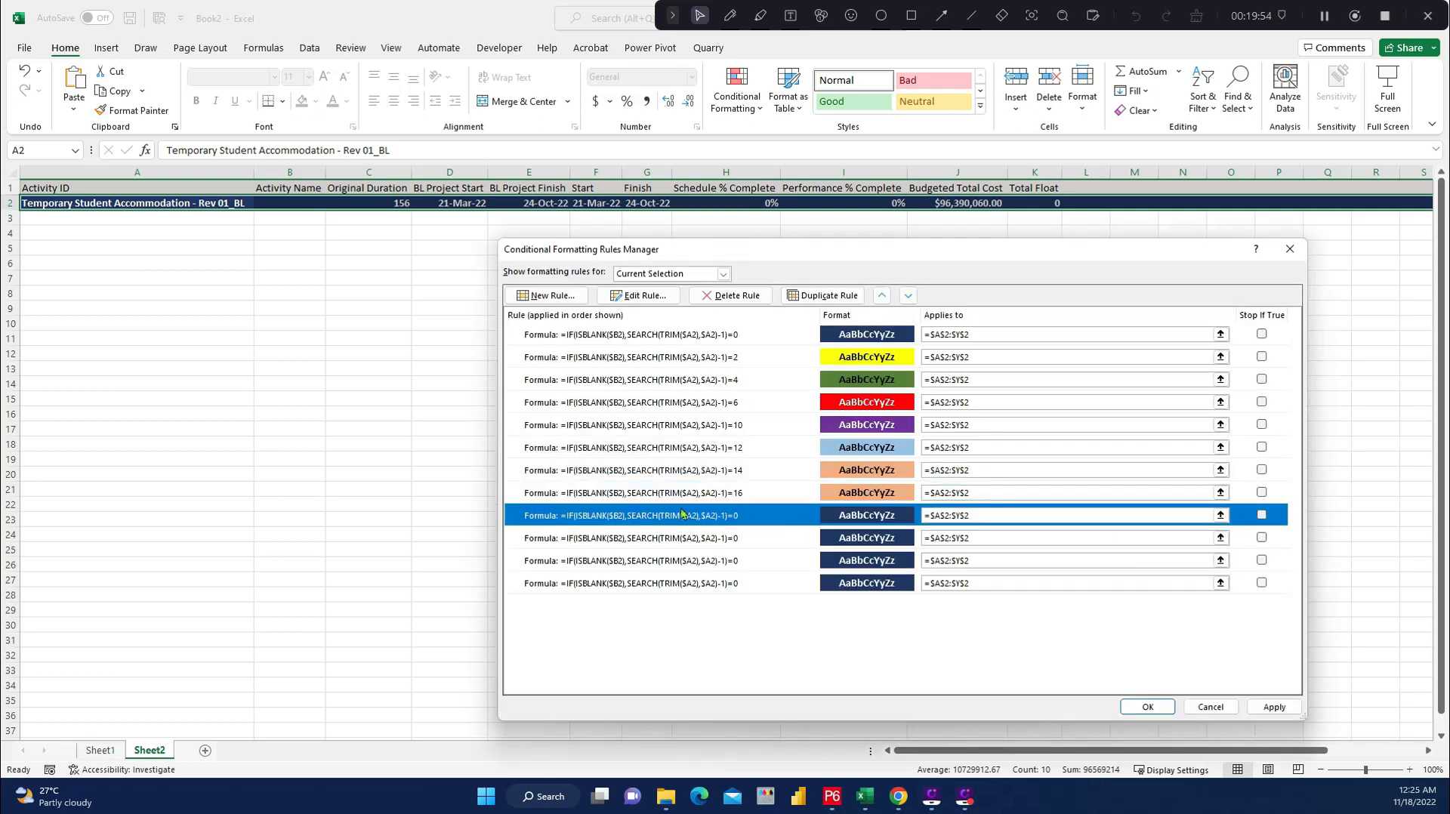
left_click(750, 299)
left_click(725, 560)
left_click(732, 298)
left_click(732, 298)
left_click(733, 299)
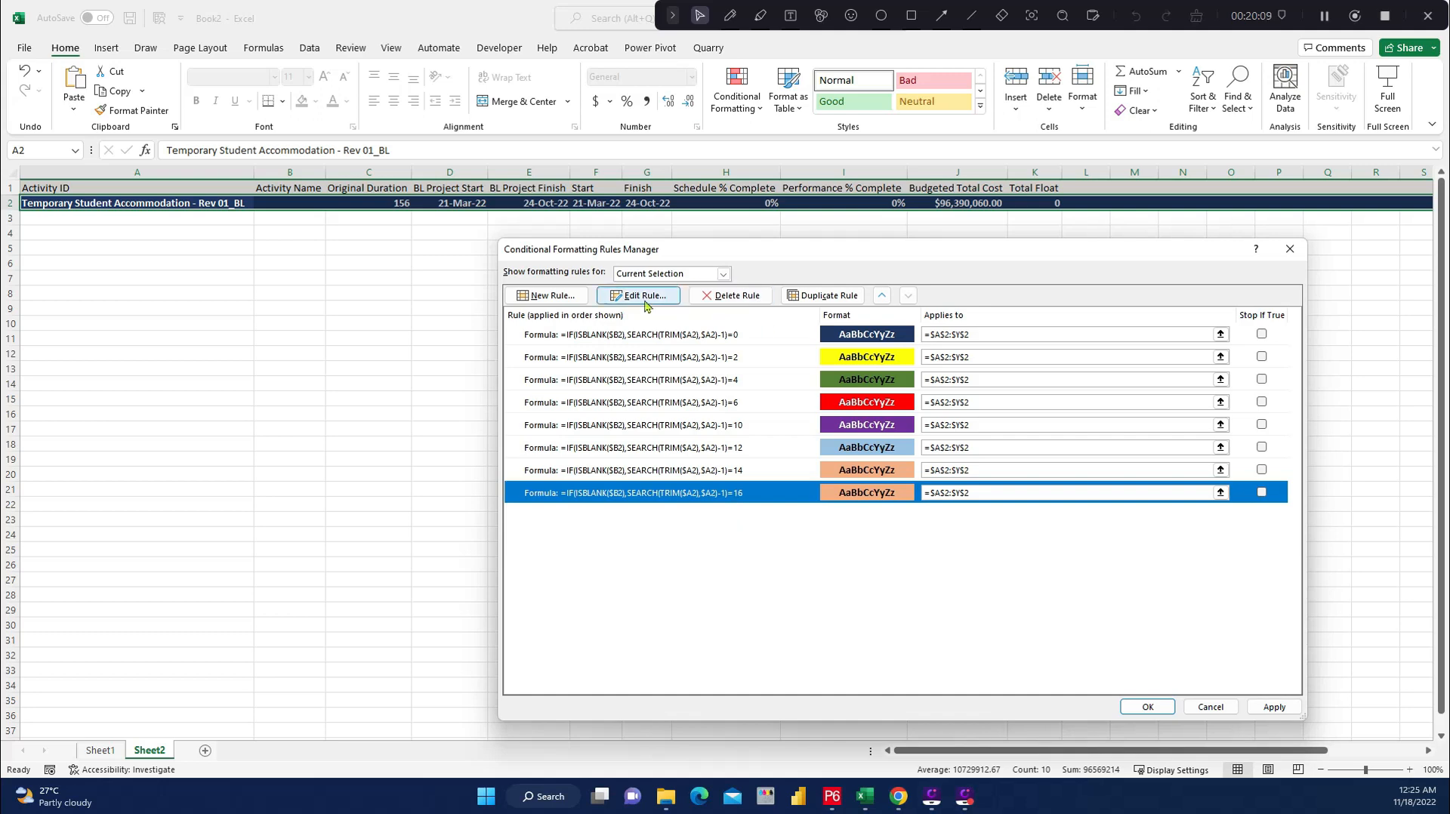
Duplicate the =16 rule and change the copy's formula to end with =8, with a dark gray fill.
left_click(823, 296)
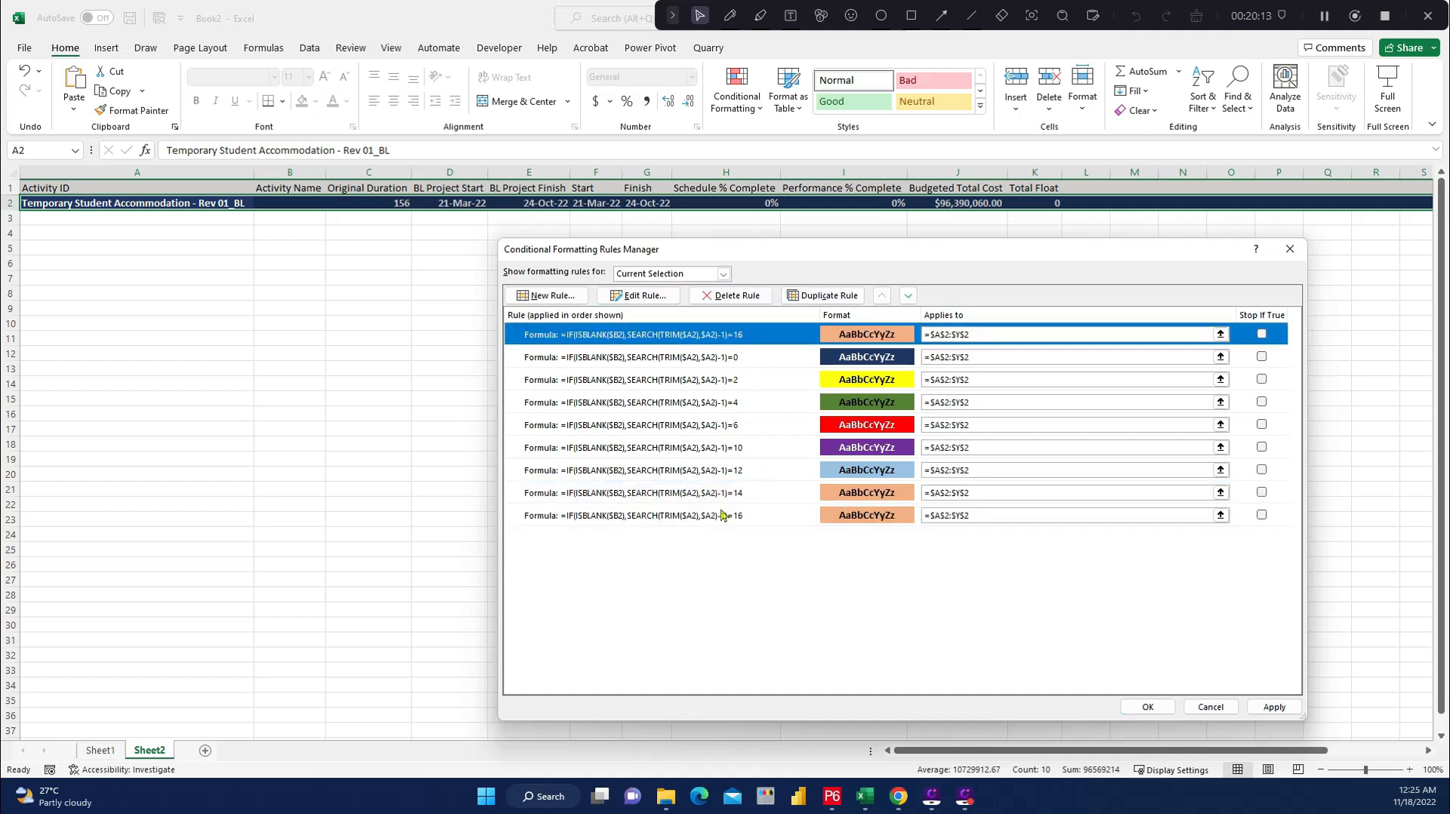
left_click(638, 296)
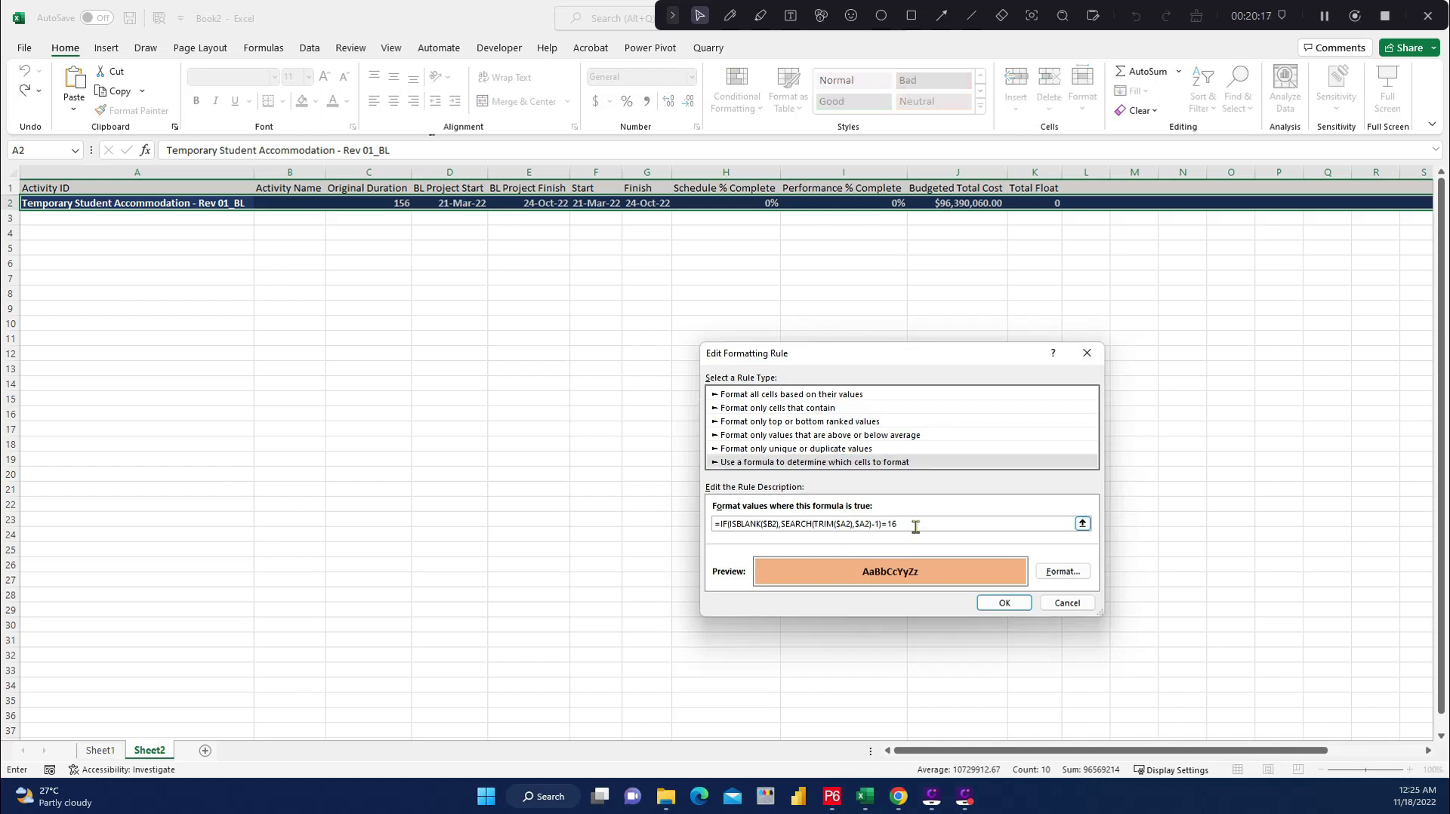
left_click(1062, 572)
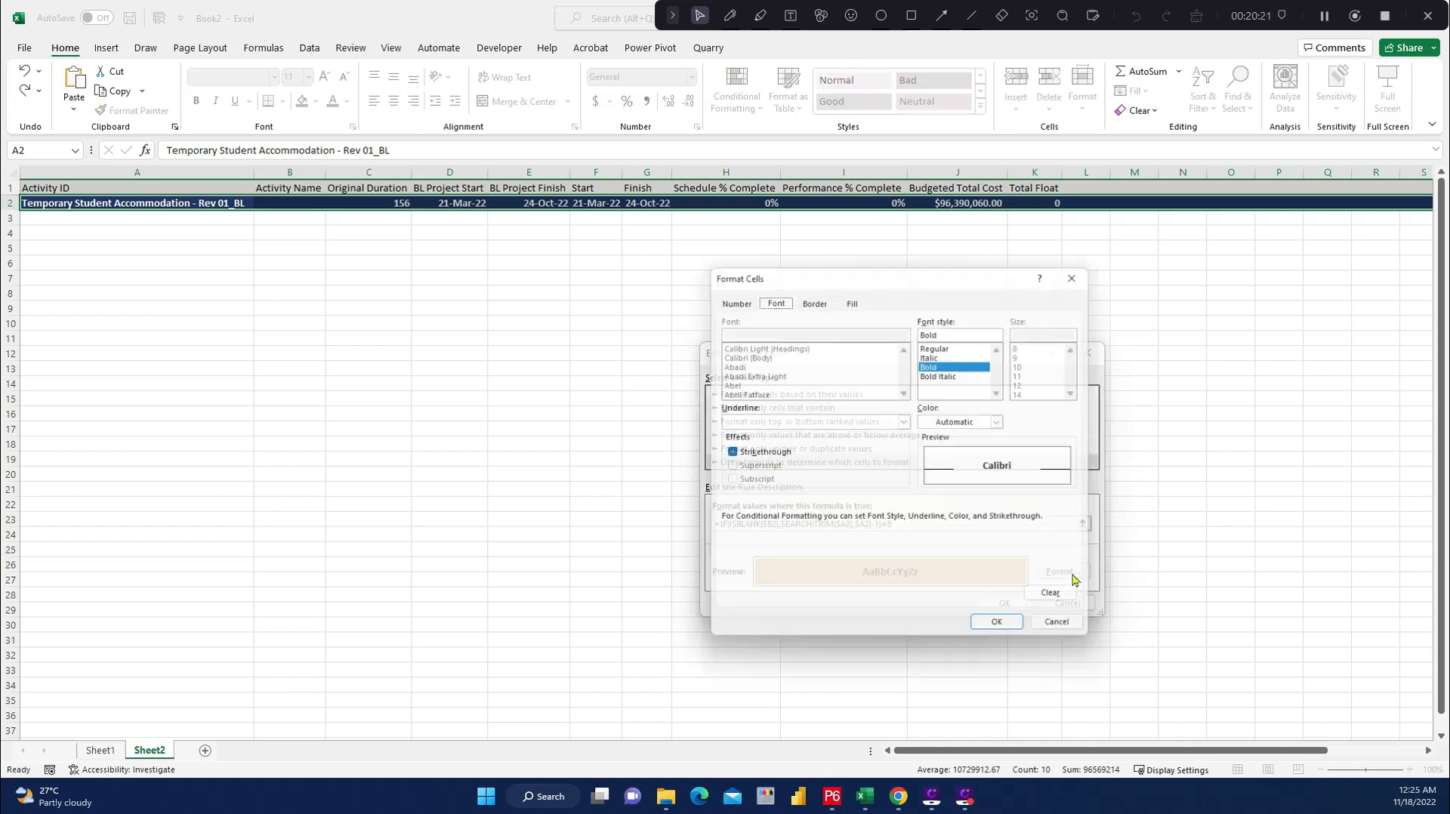
left_click(853, 295)
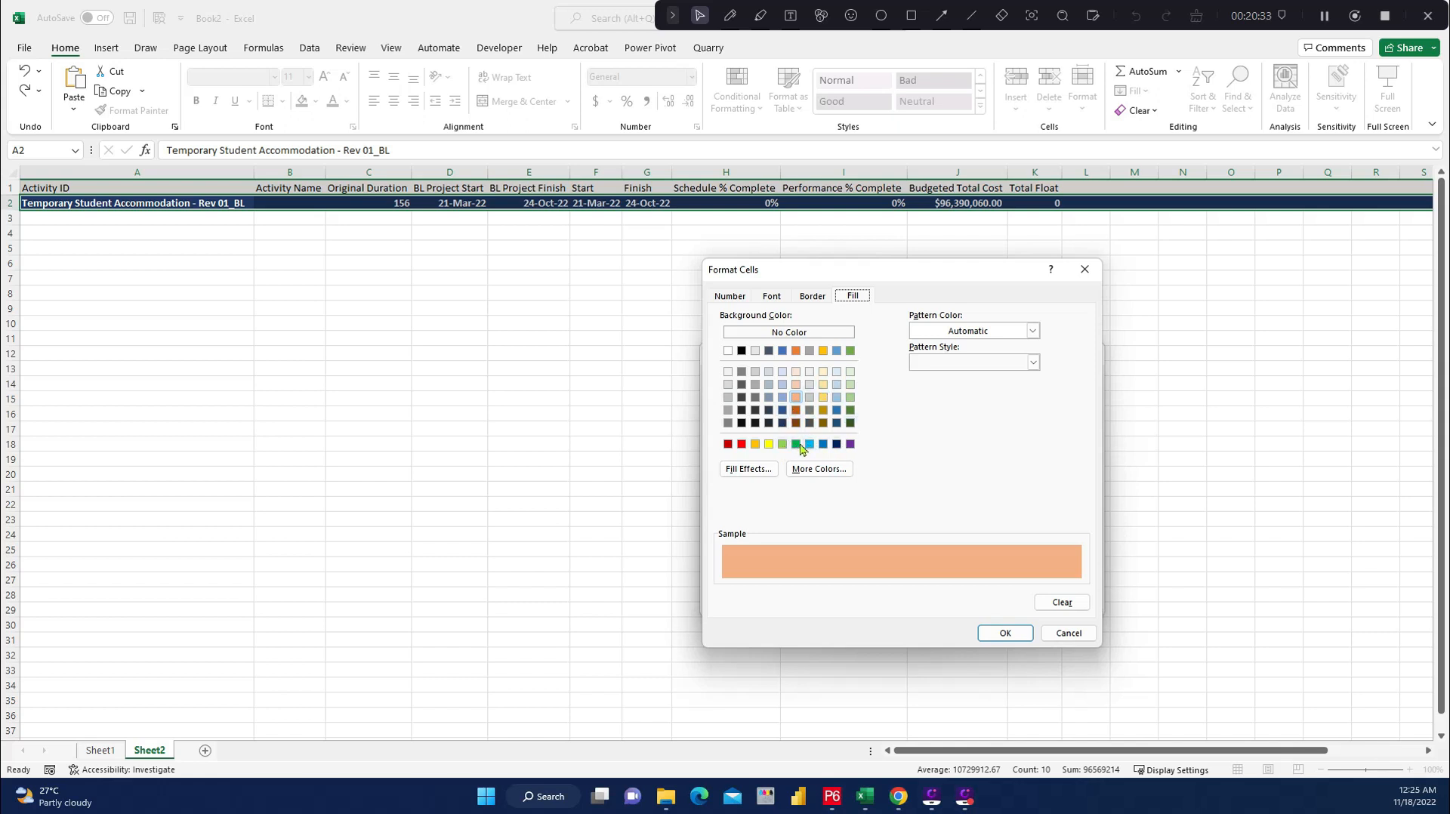
left_click(755, 400)
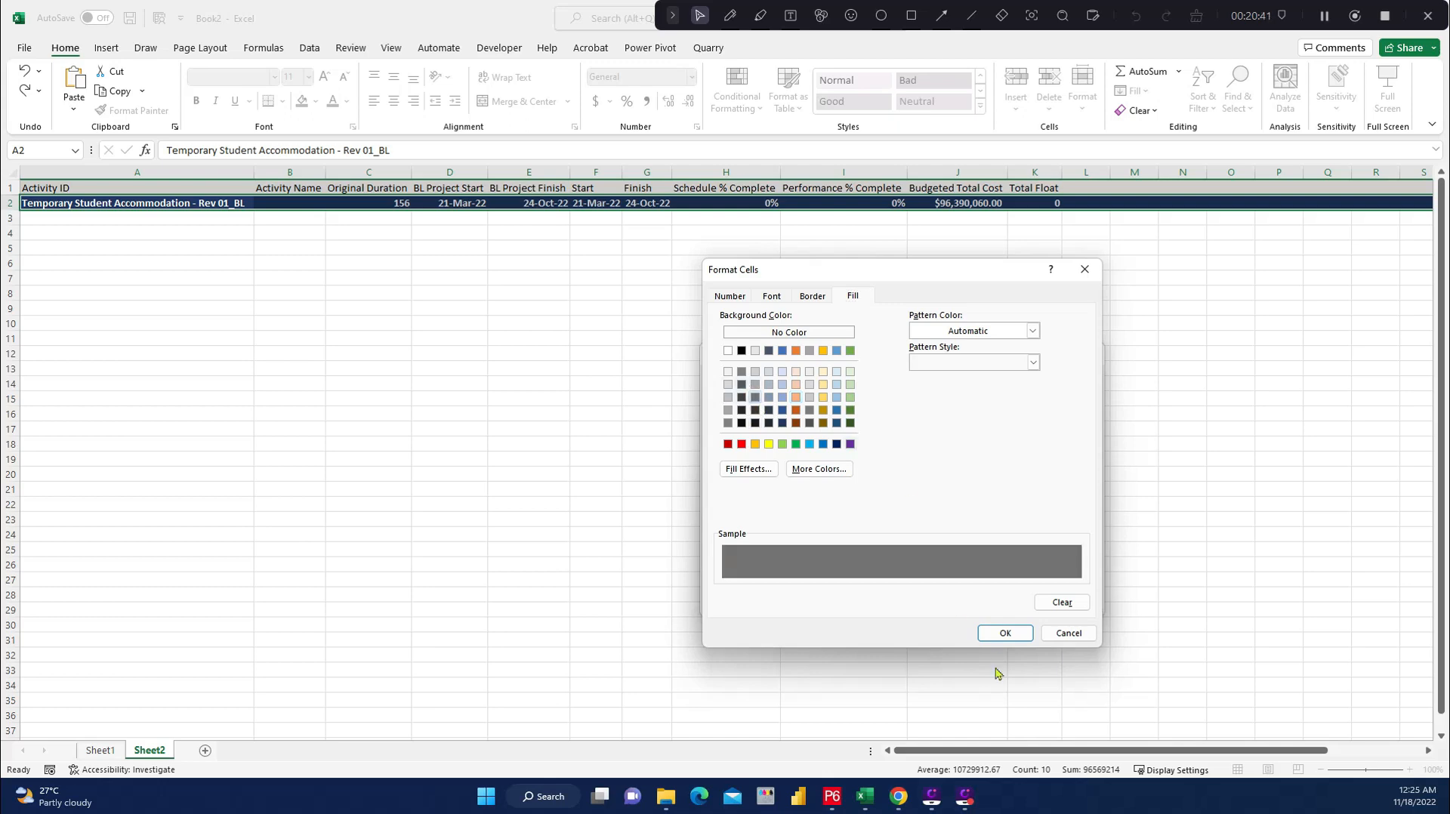
left_click(1005, 633)
Set the =8 rule's font color to gold and confirm the edit.
left_click(1062, 572)
left_click(772, 296)
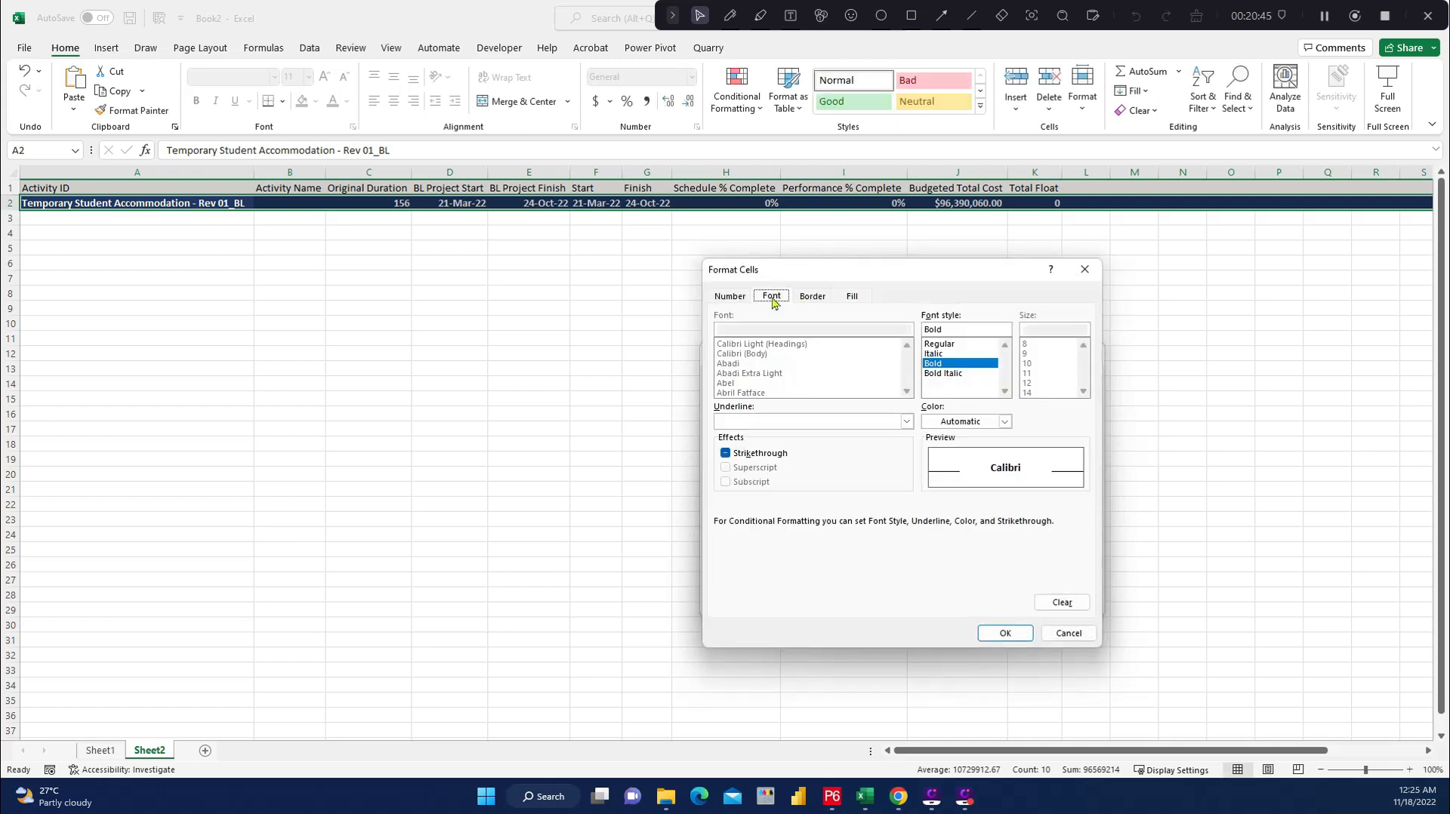
left_click(1004, 421)
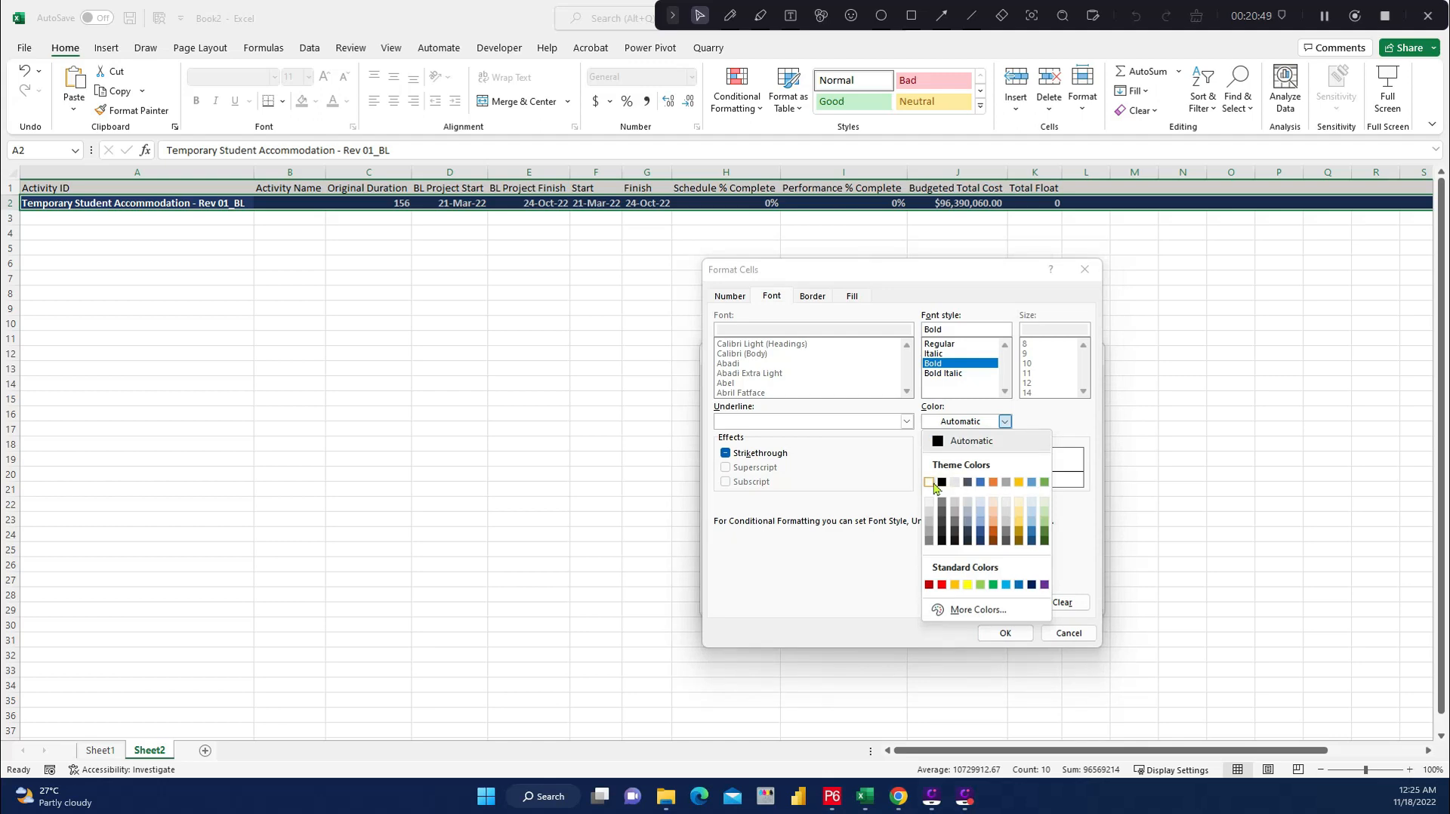
left_click(1019, 484)
left_click(1007, 632)
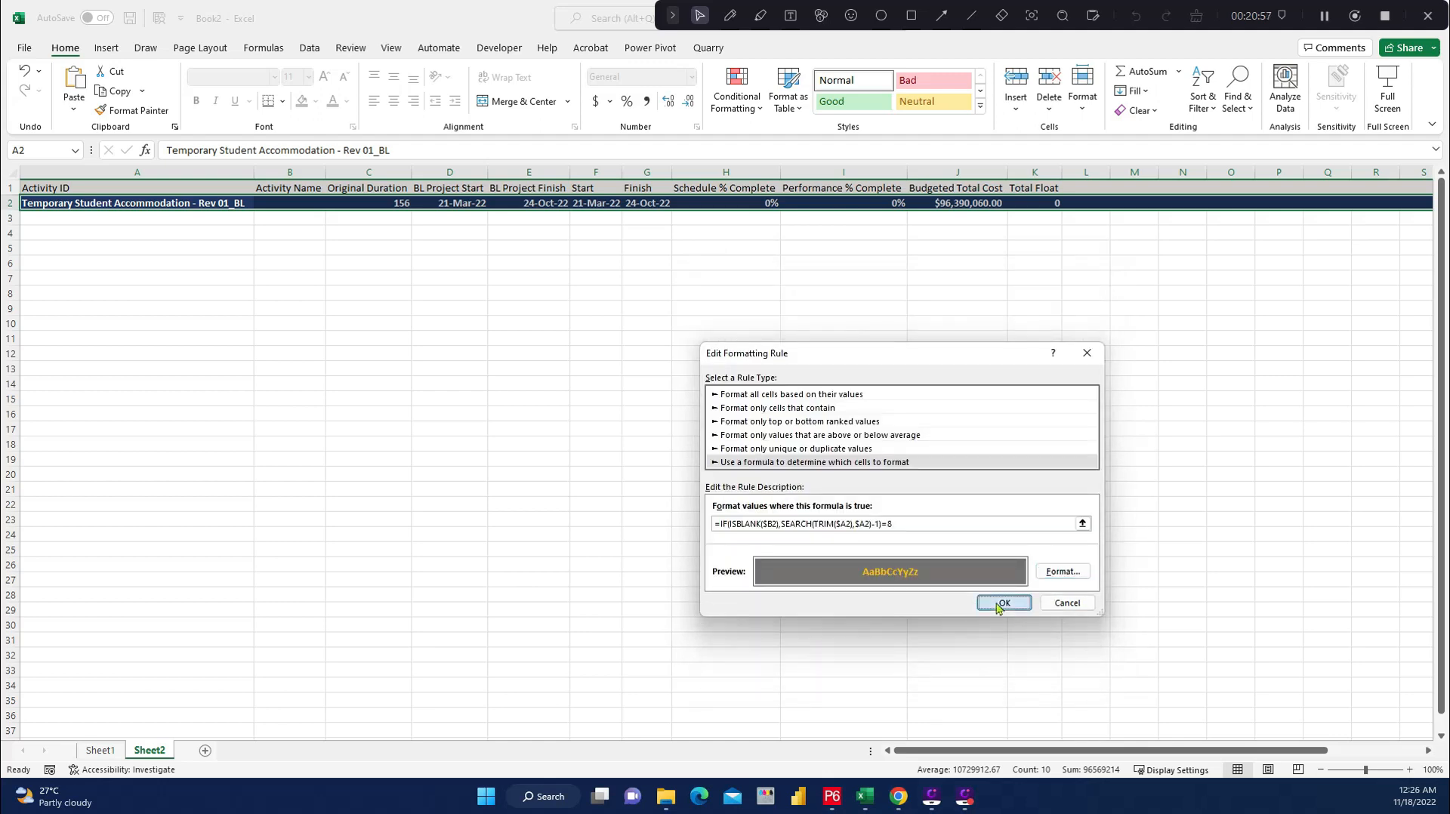
left_click(1008, 604)
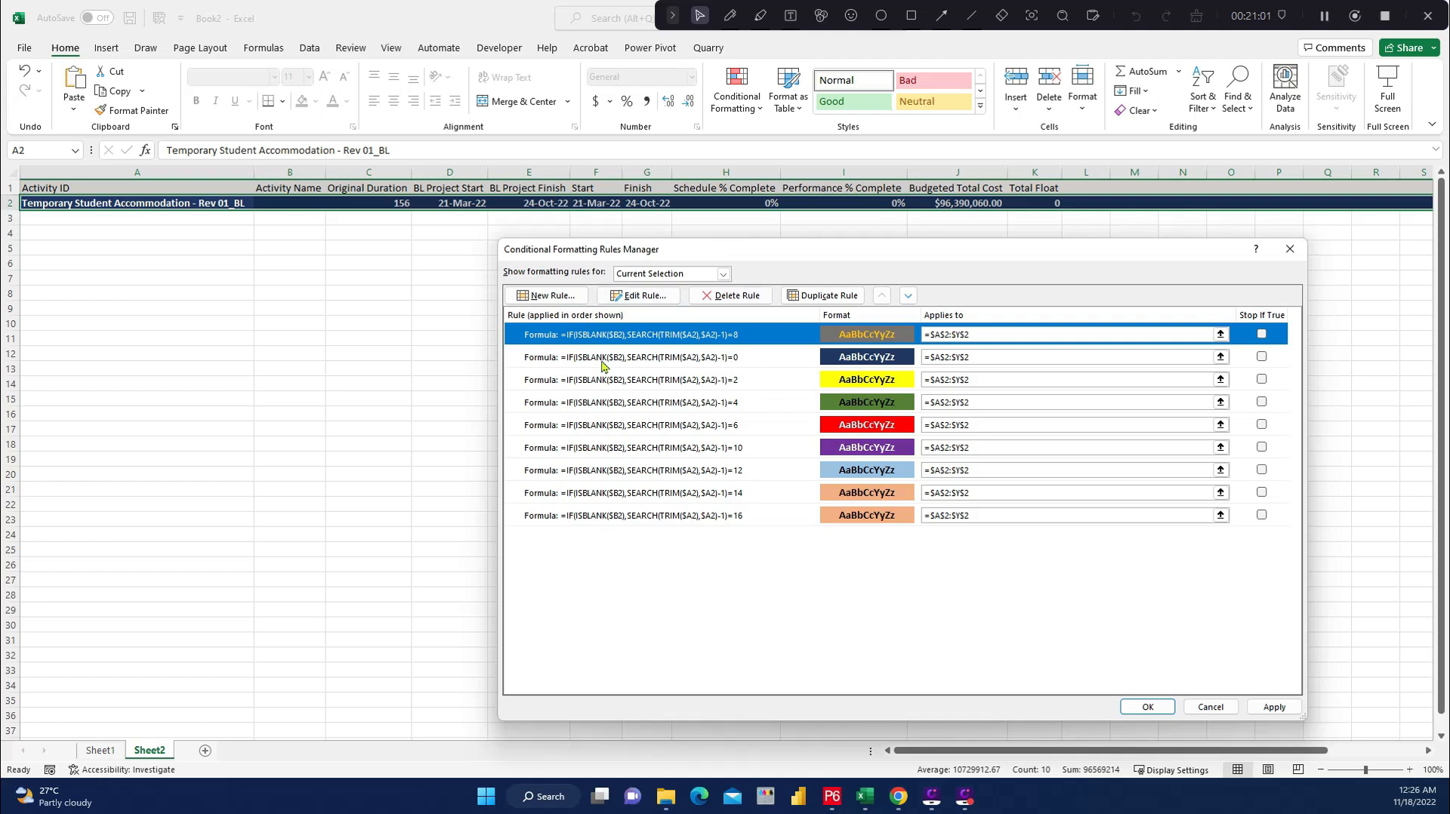
Move the =8 rule down between the =6 and =10 rules and apply the reordered rules.
left_click(908, 296)
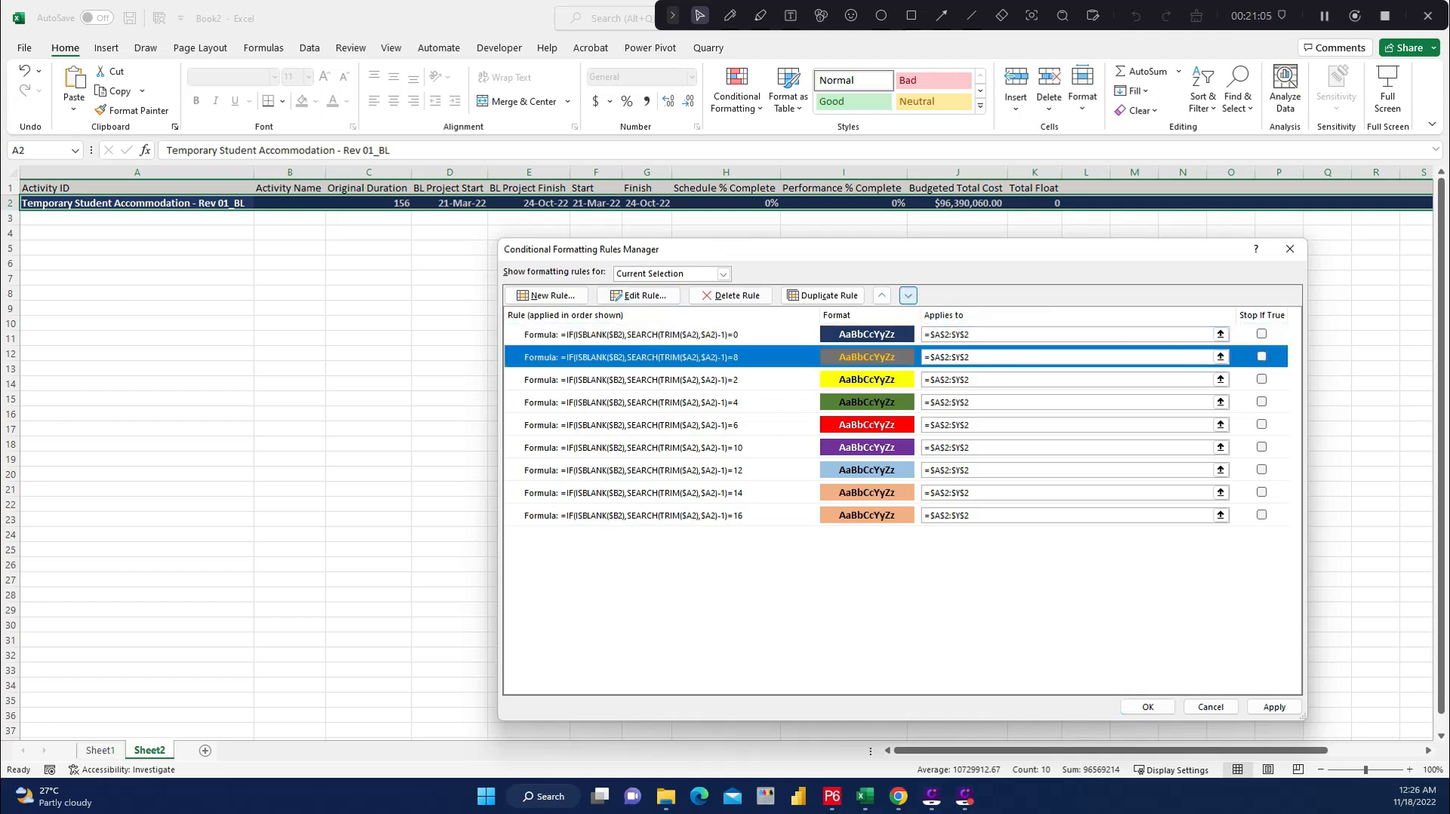
left_click(909, 296)
left_click(908, 296)
left_click(909, 296)
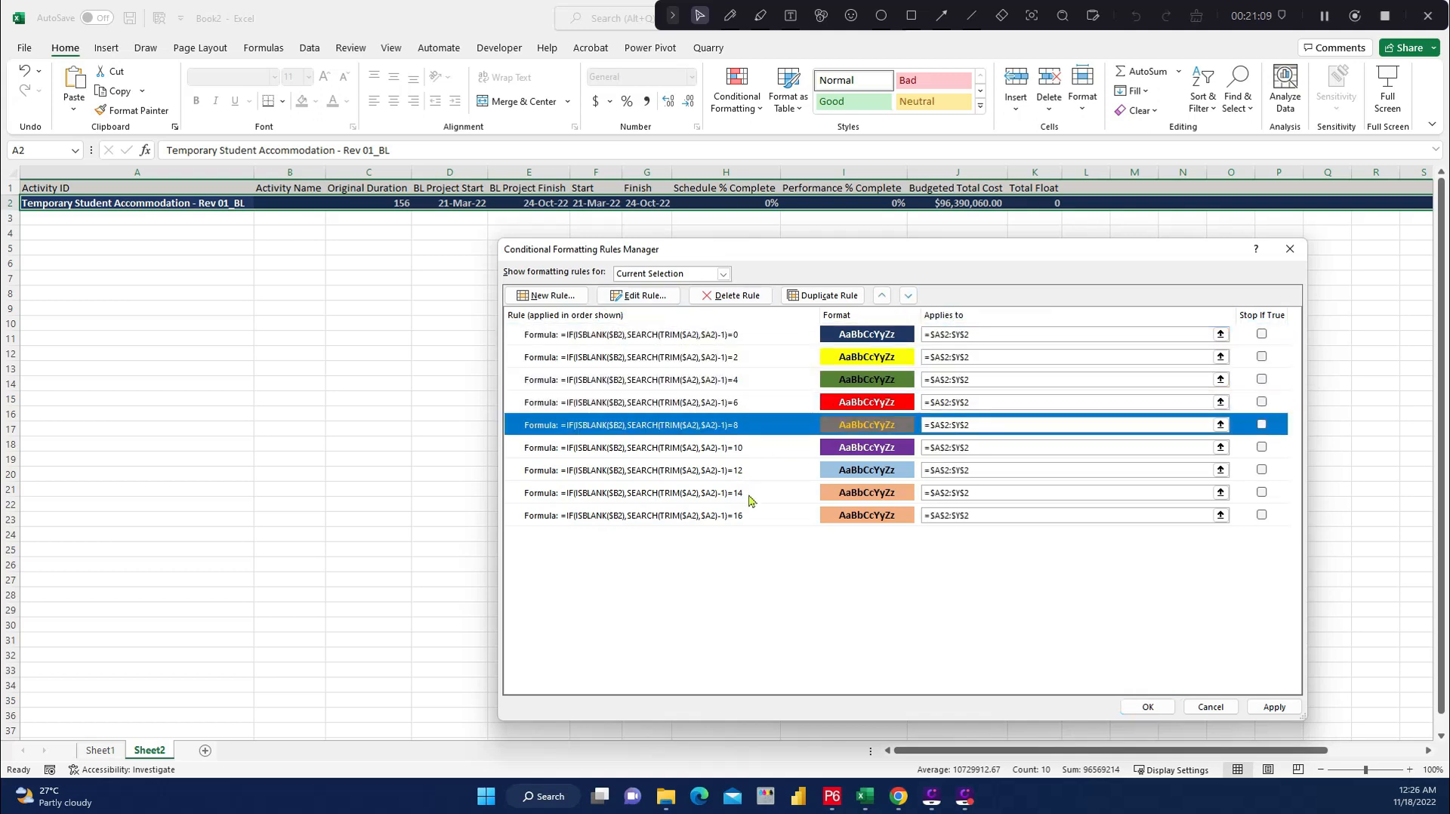
left_click(1276, 710)
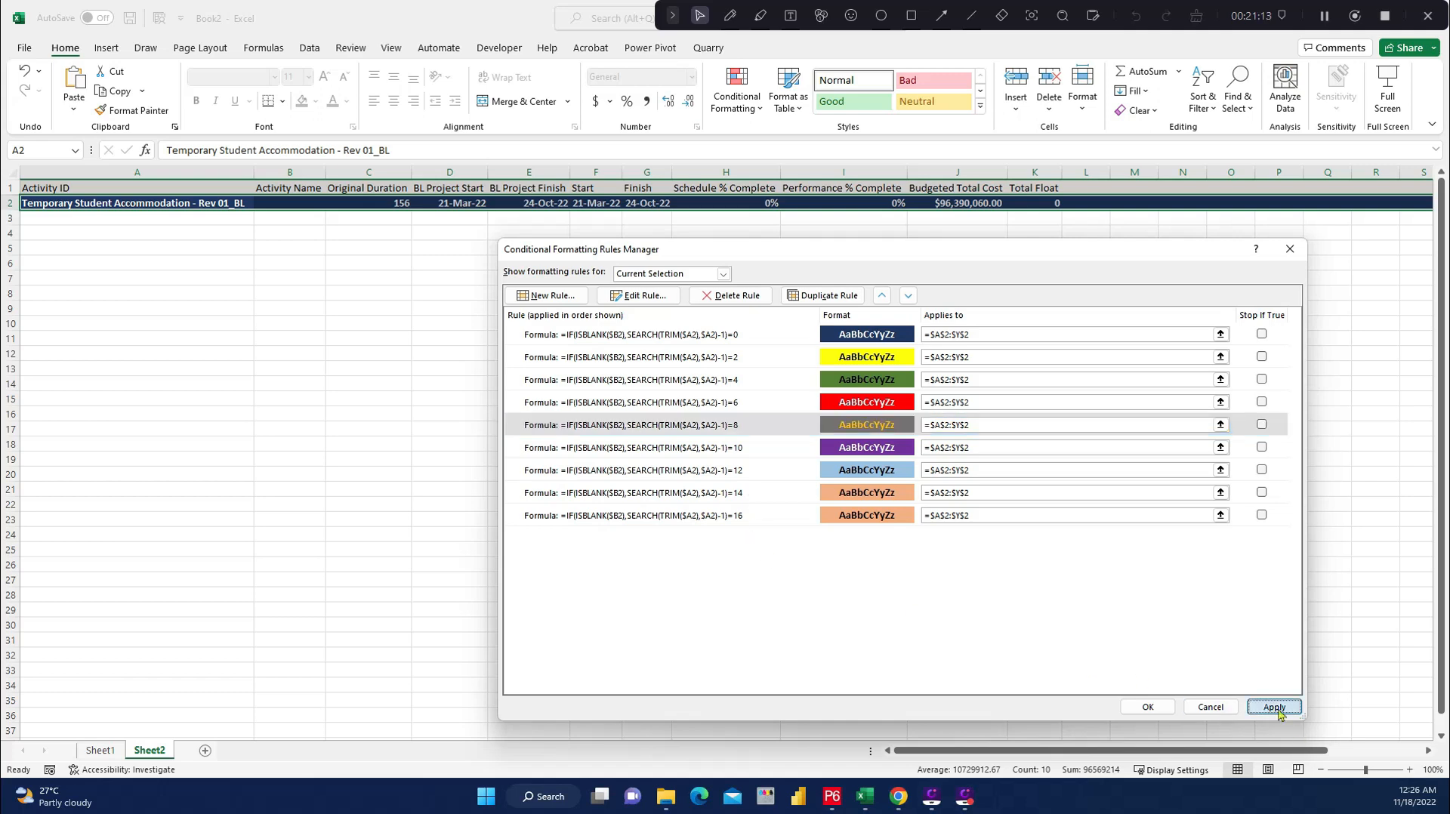
left_click(1148, 707)
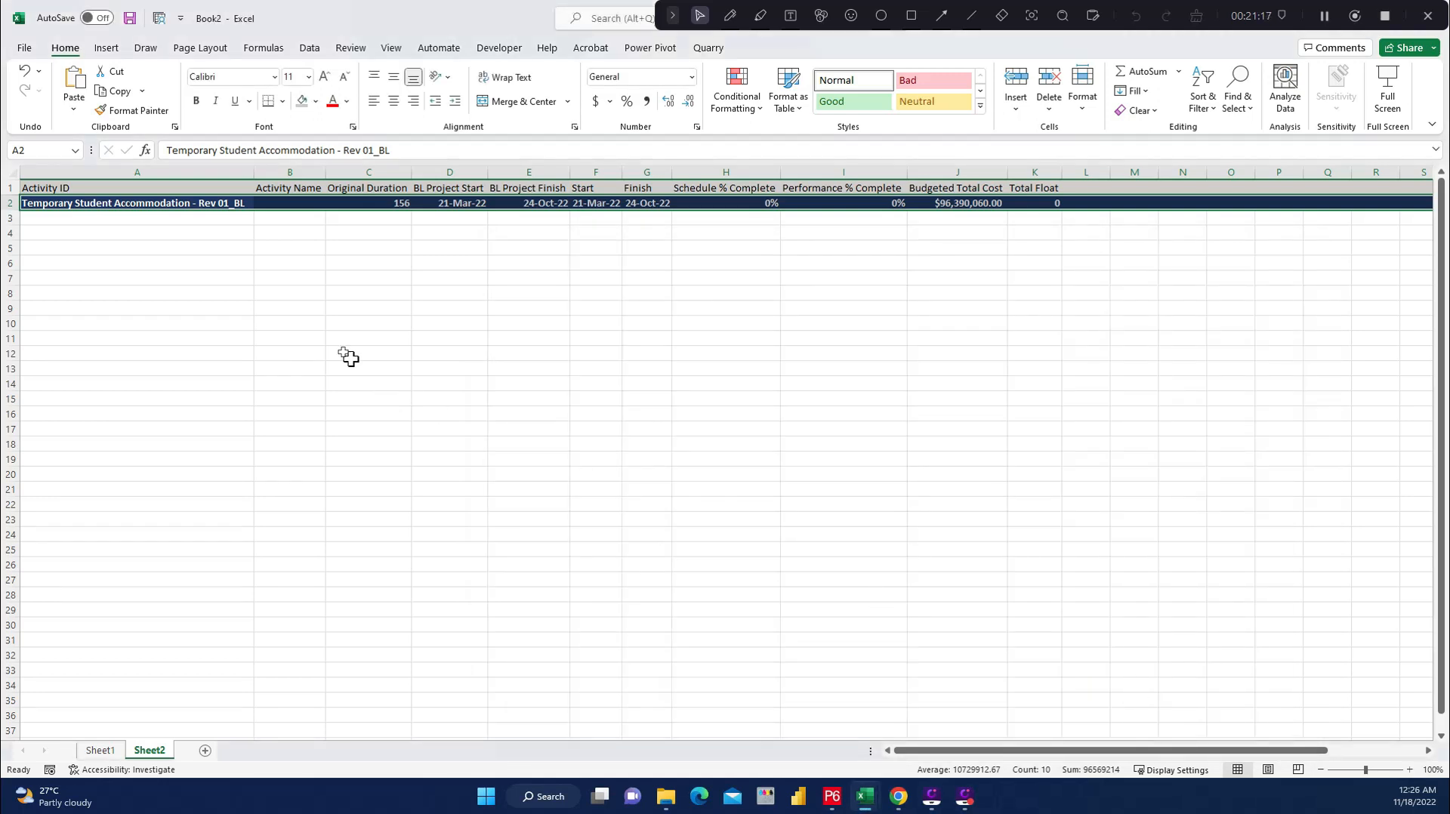
Copy row 2's formatting to the empty rows below it with Format Painter.
left_click(132, 110)
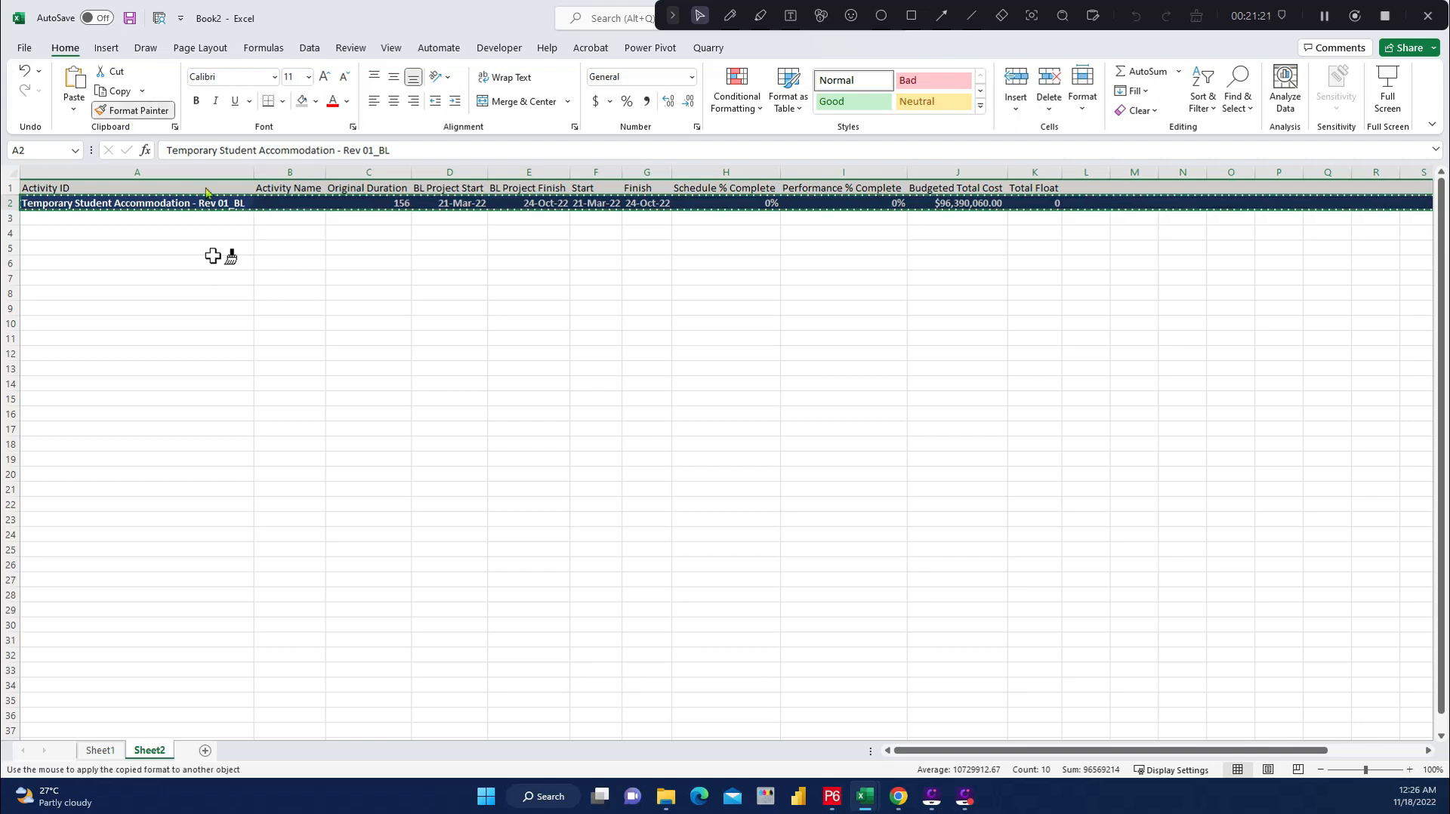
mouse_move(31, 217)
left_mouse_down()
mouse_move(1254, 551)
mouse_move(1298, 549)
mouse_move(1339, 715)
mouse_move(1334, 785)
left_mouse_up()
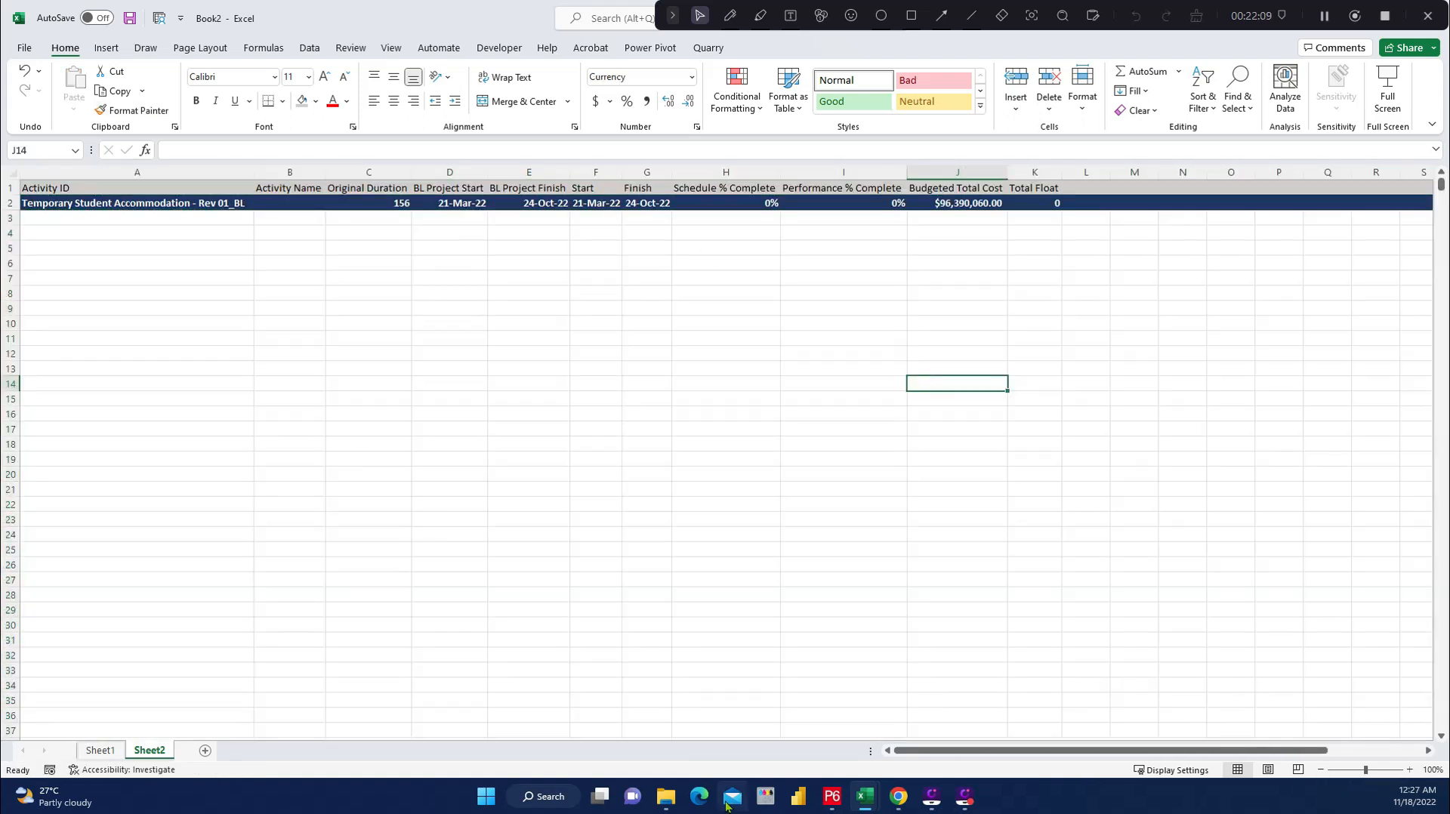
Copy all rows of the Temporary Student Accommodation project in Primavera P6 and paste them at A1 of Sheet2, matching the destination formatting.
left_click(831, 796)
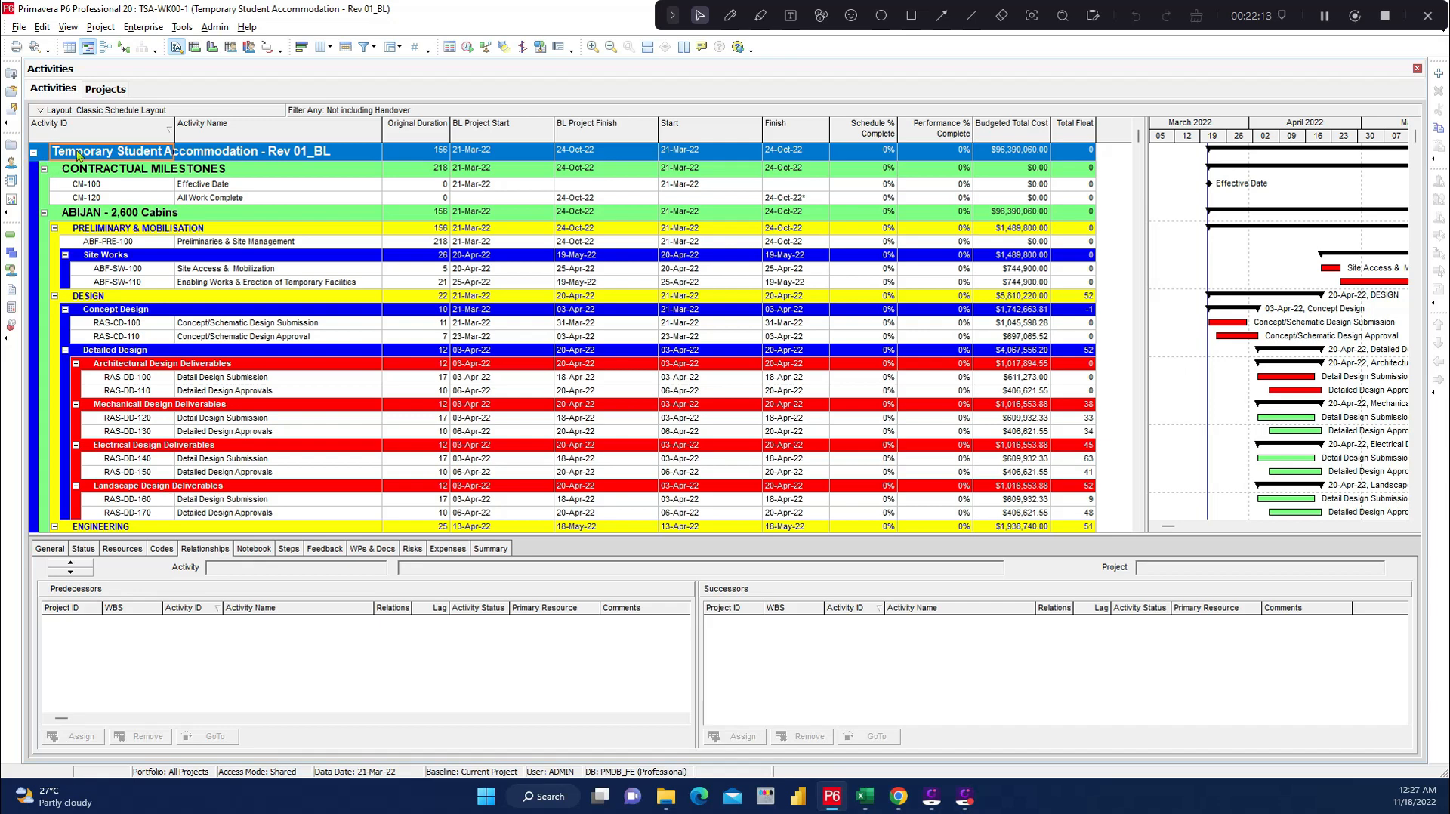
key("ctrl+a")
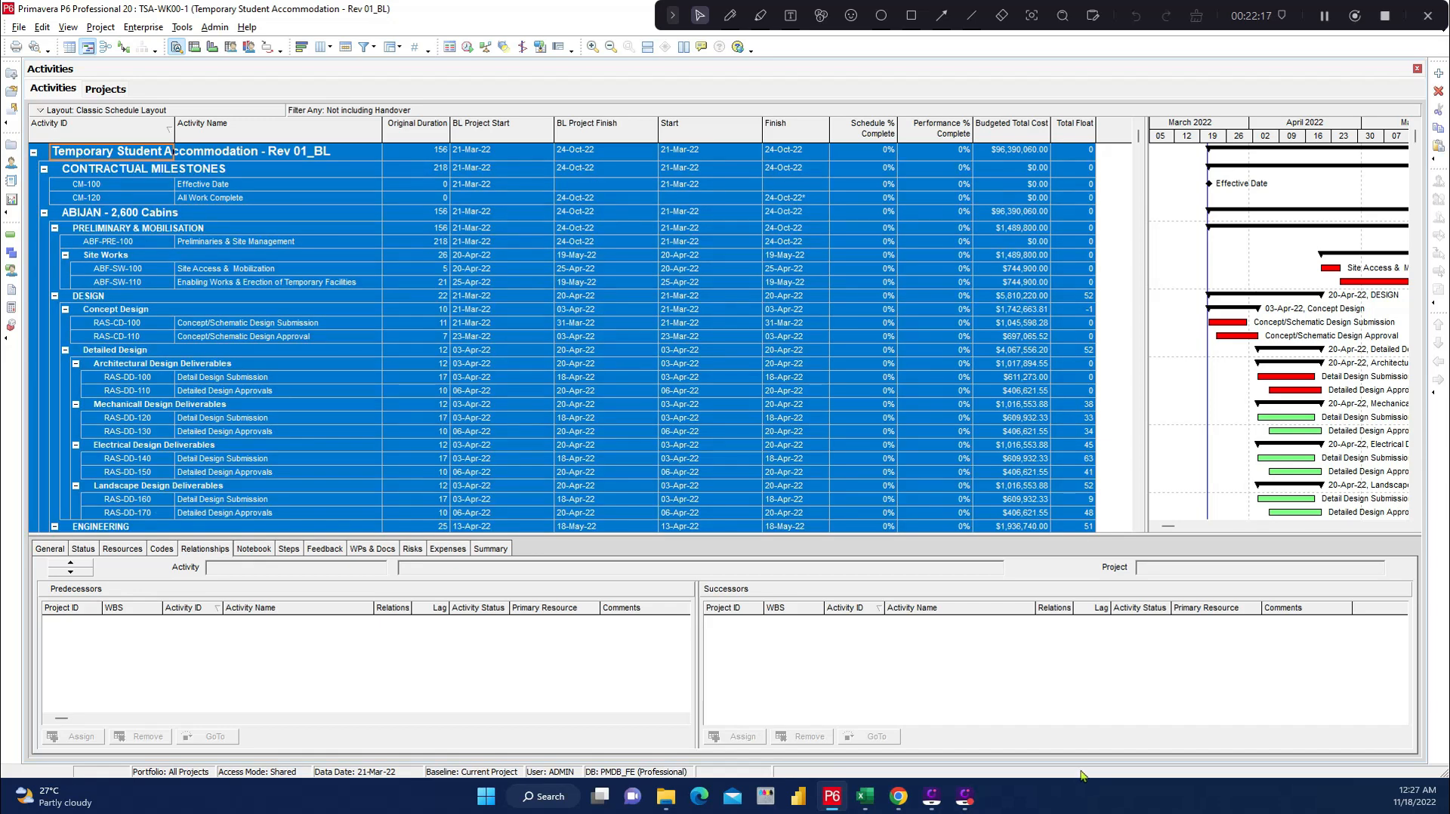
mouse_move(865, 796)
left_click(1004, 710)
left_click(175, 279)
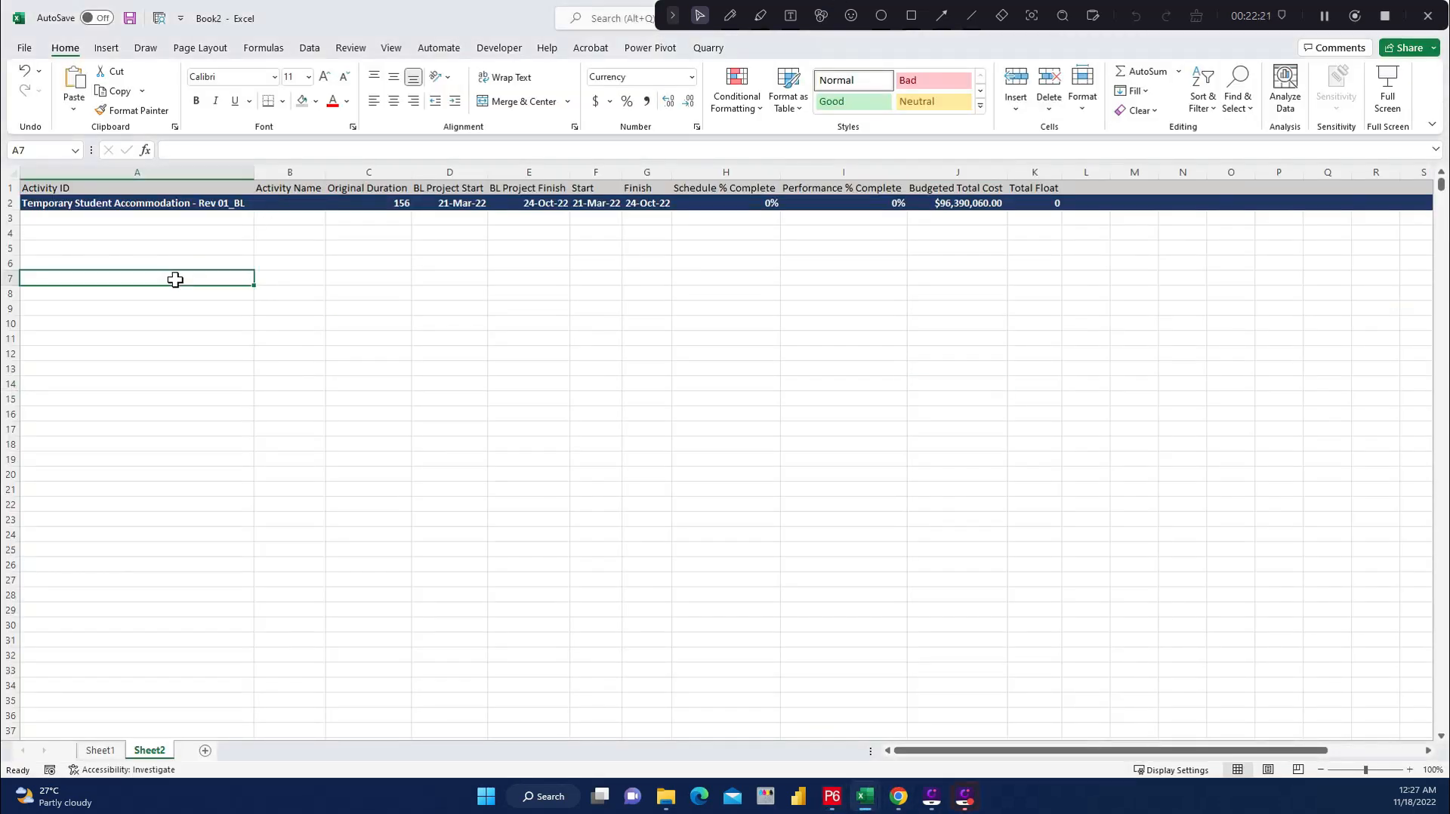
left_click(73, 186)
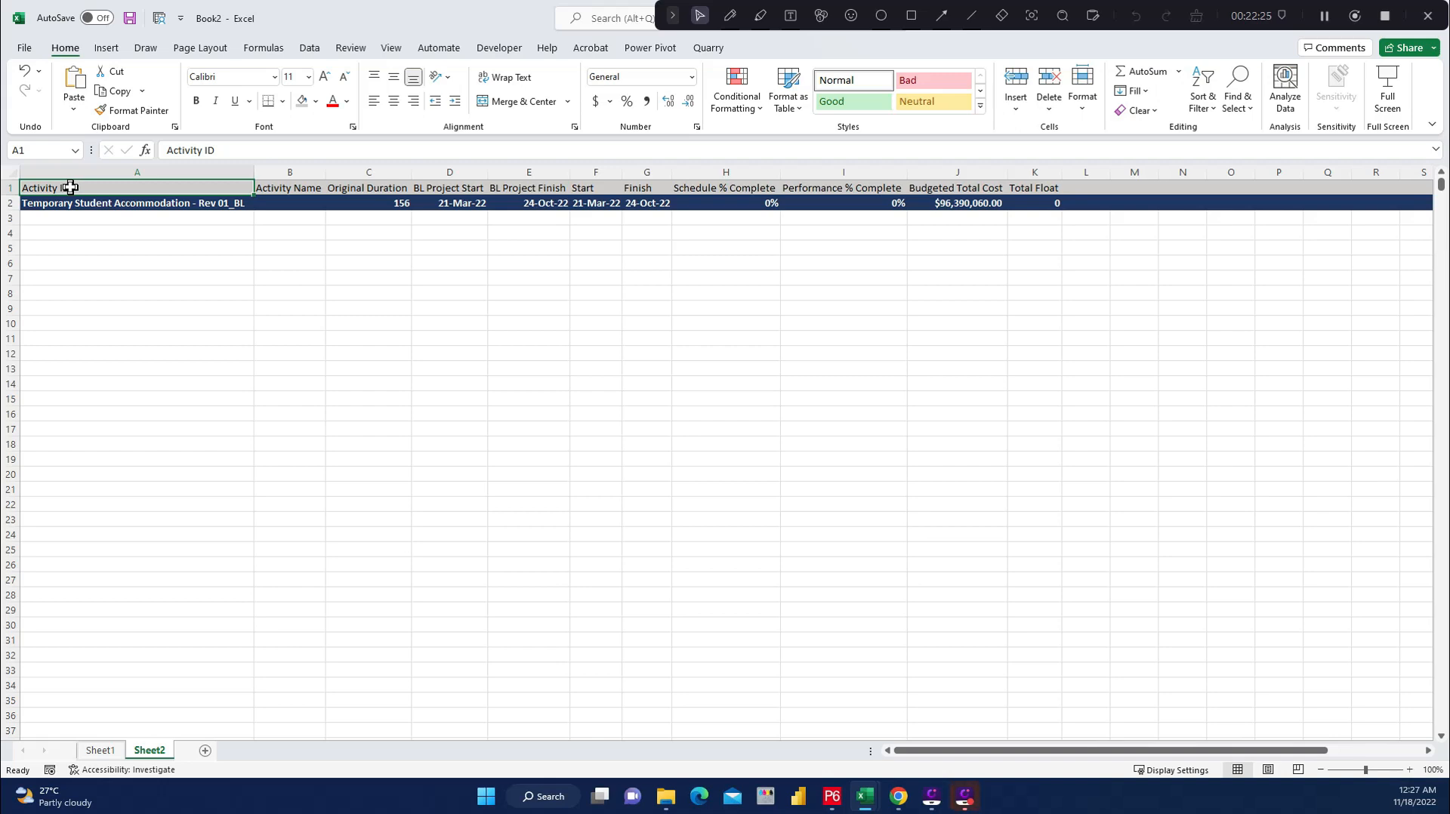
right_click(70, 188)
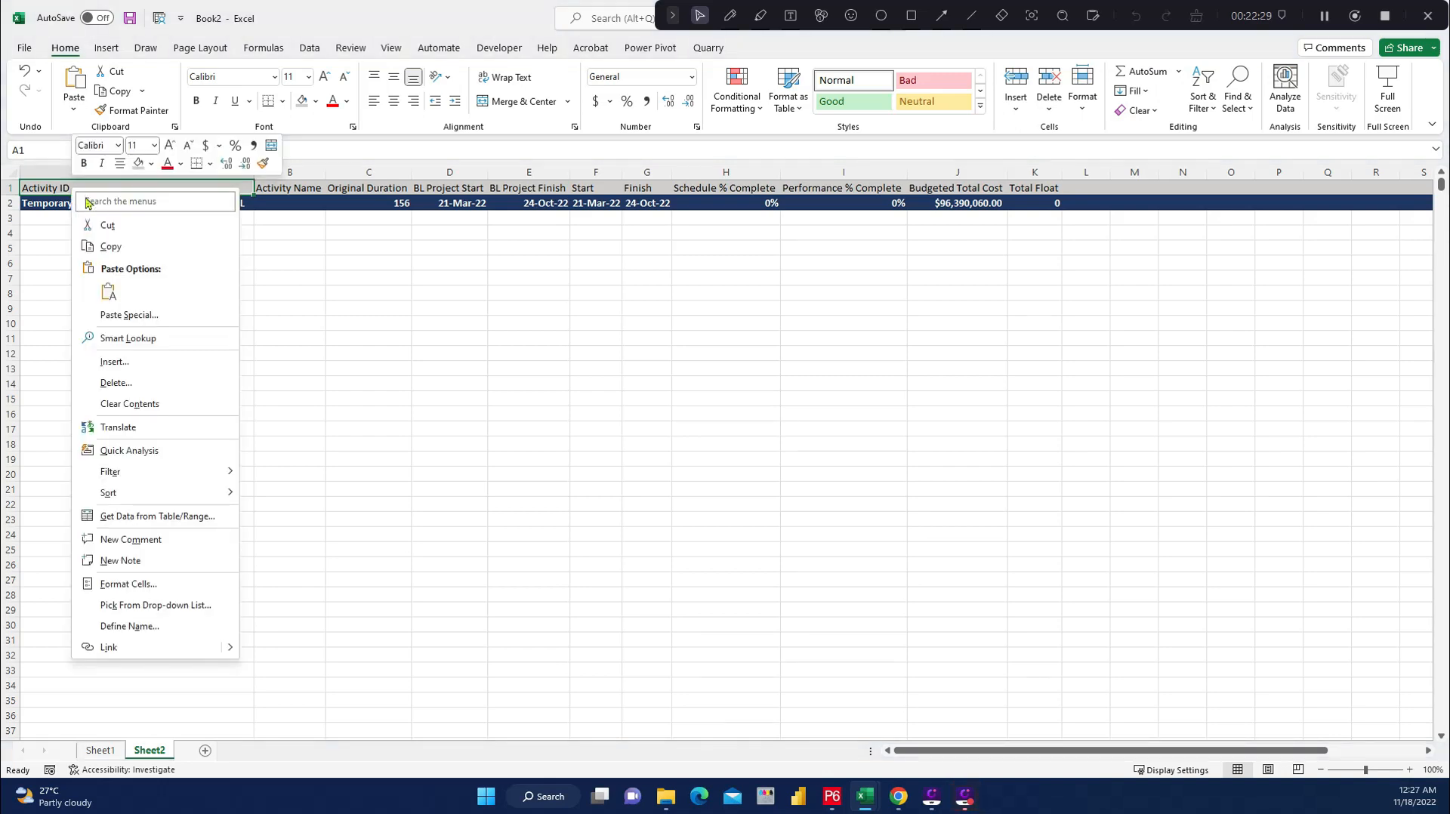
left_click(108, 292)
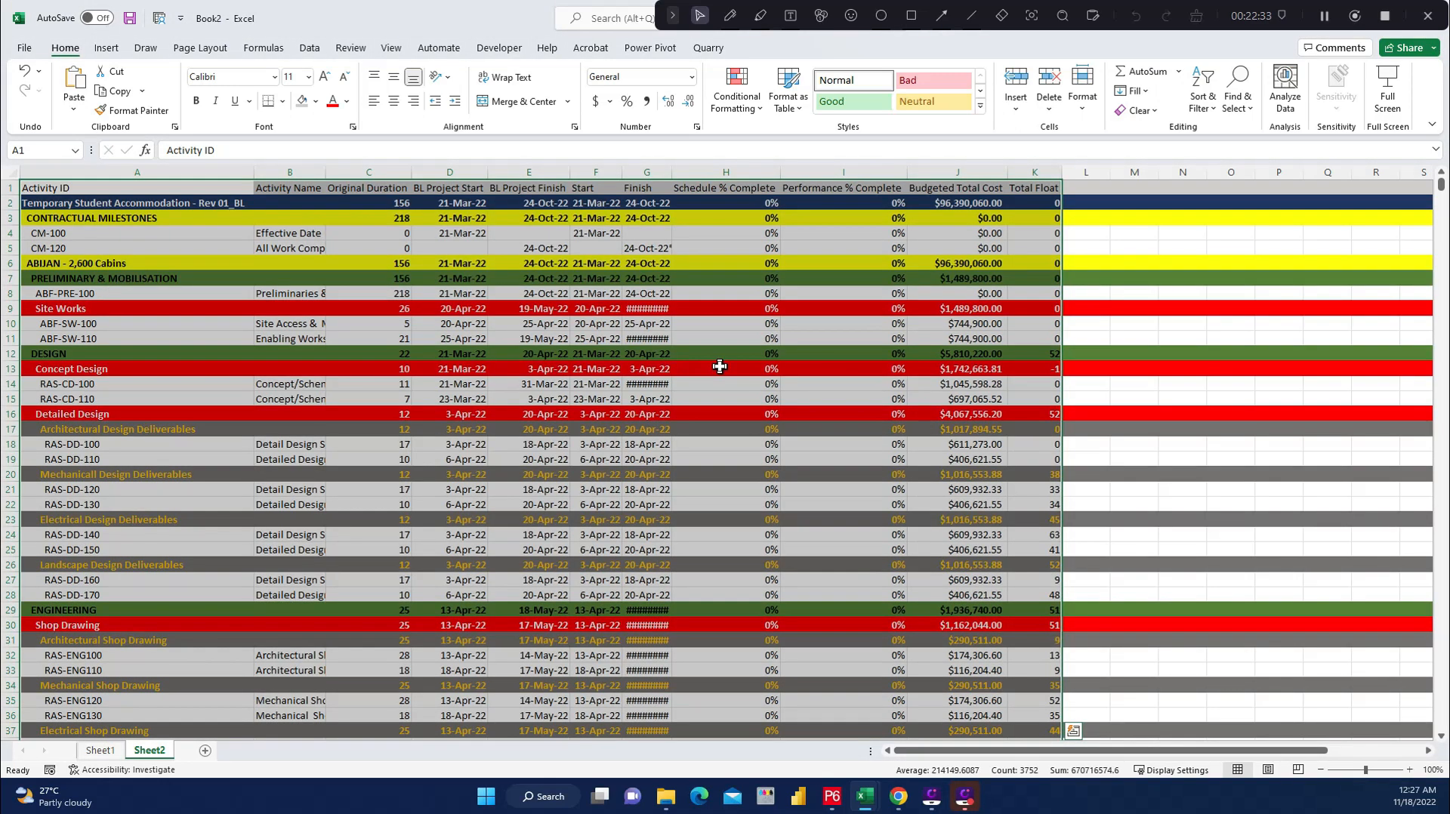
Widen the Finish and Activity Name columns to fit their contents and narrow the Activity ID column.
left_click_drag(669, 173, 732, 176)
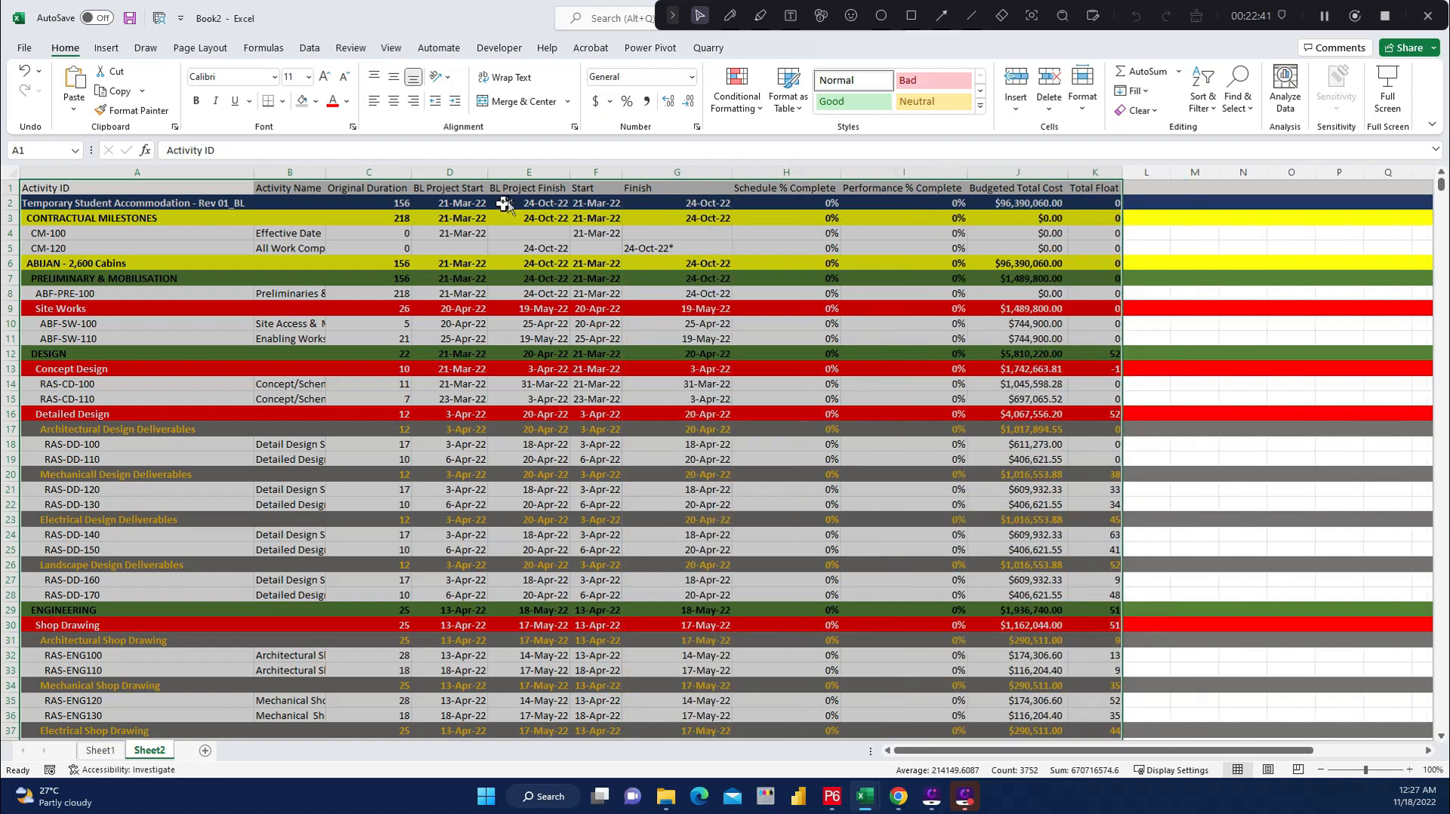
left_click(481, 321)
left_click_drag(329, 175, 472, 174)
left_click(174, 187)
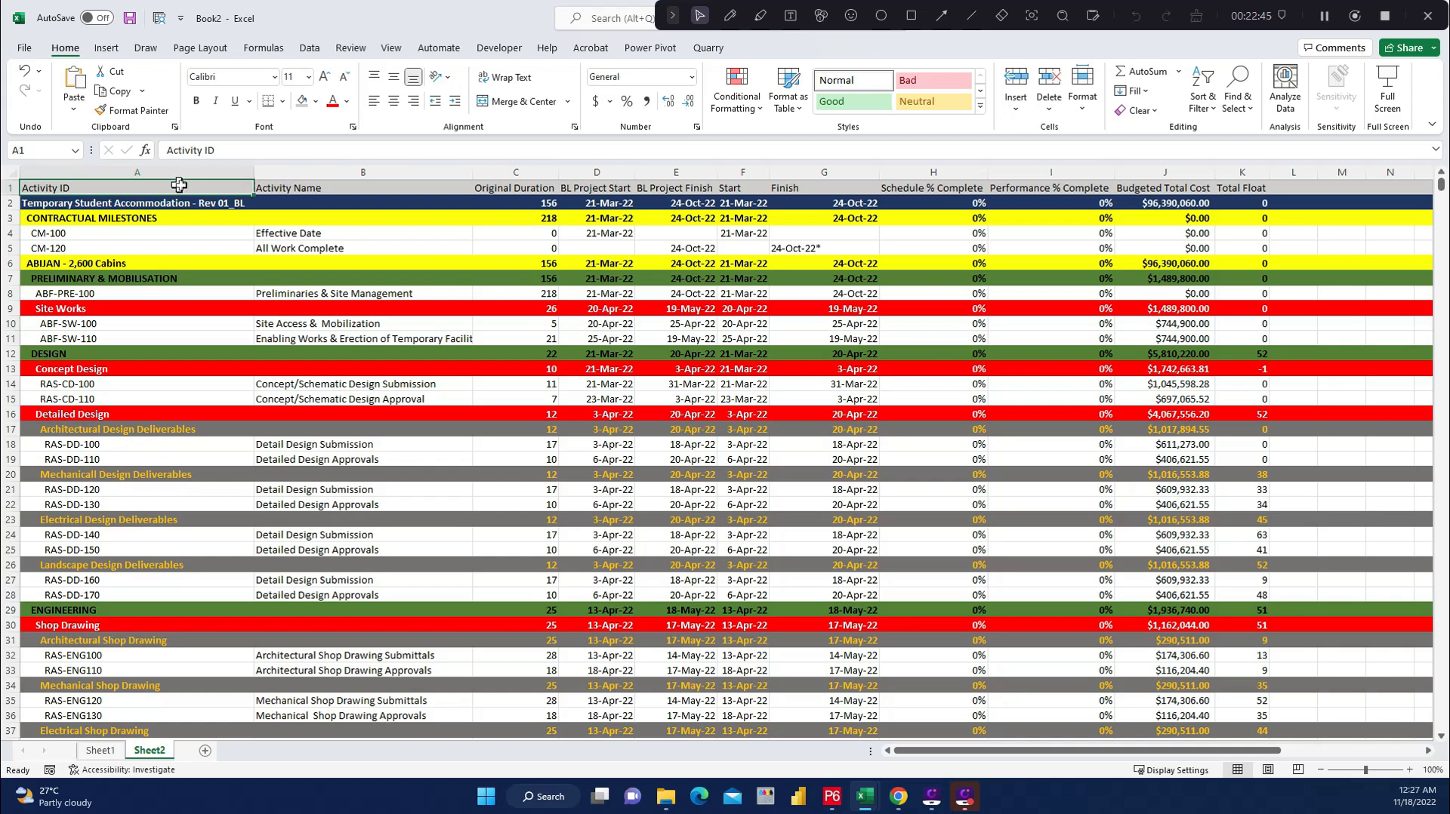
left_click_drag(258, 175, 149, 185)
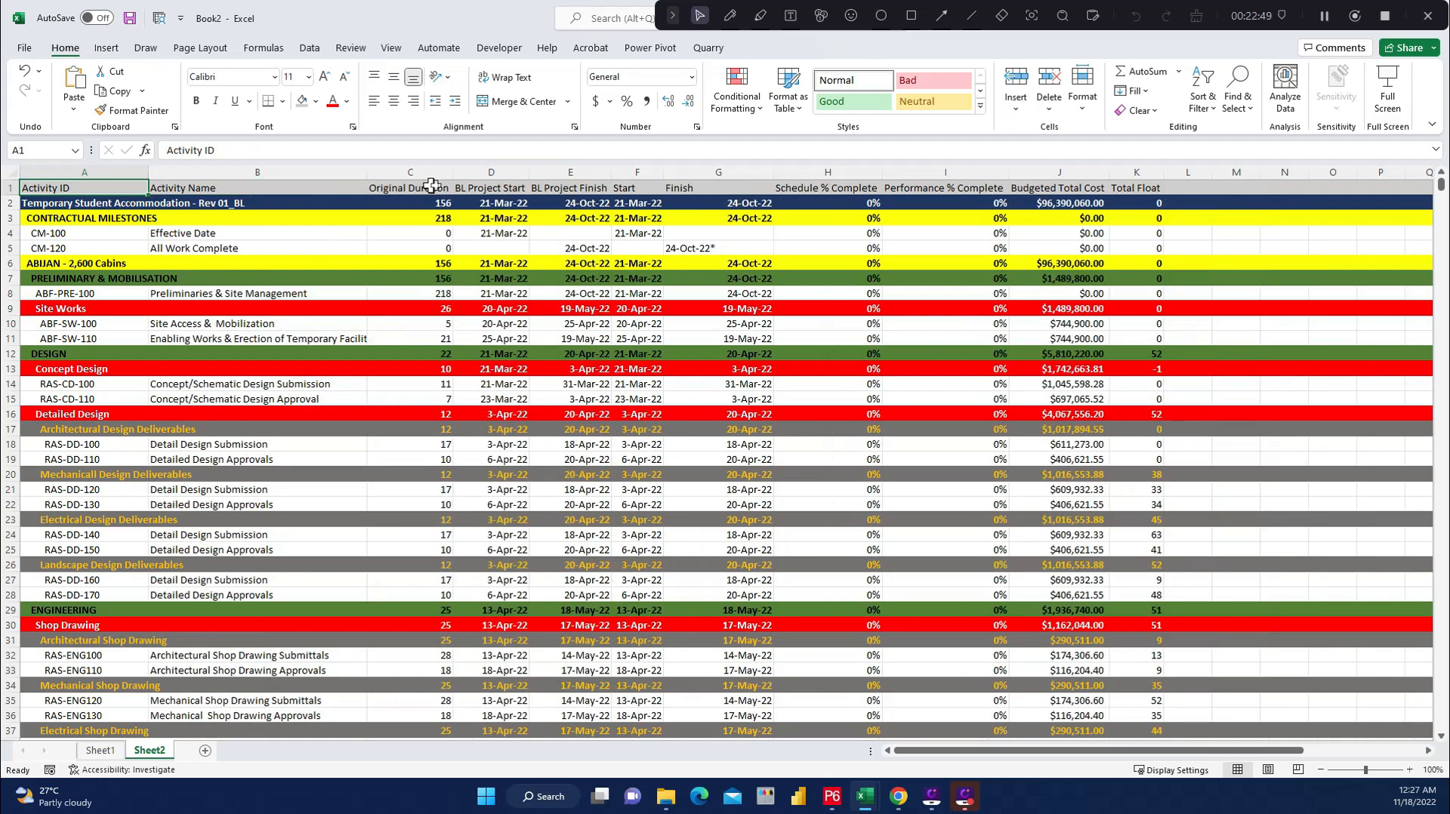
left_click_drag(368, 175, 393, 175)
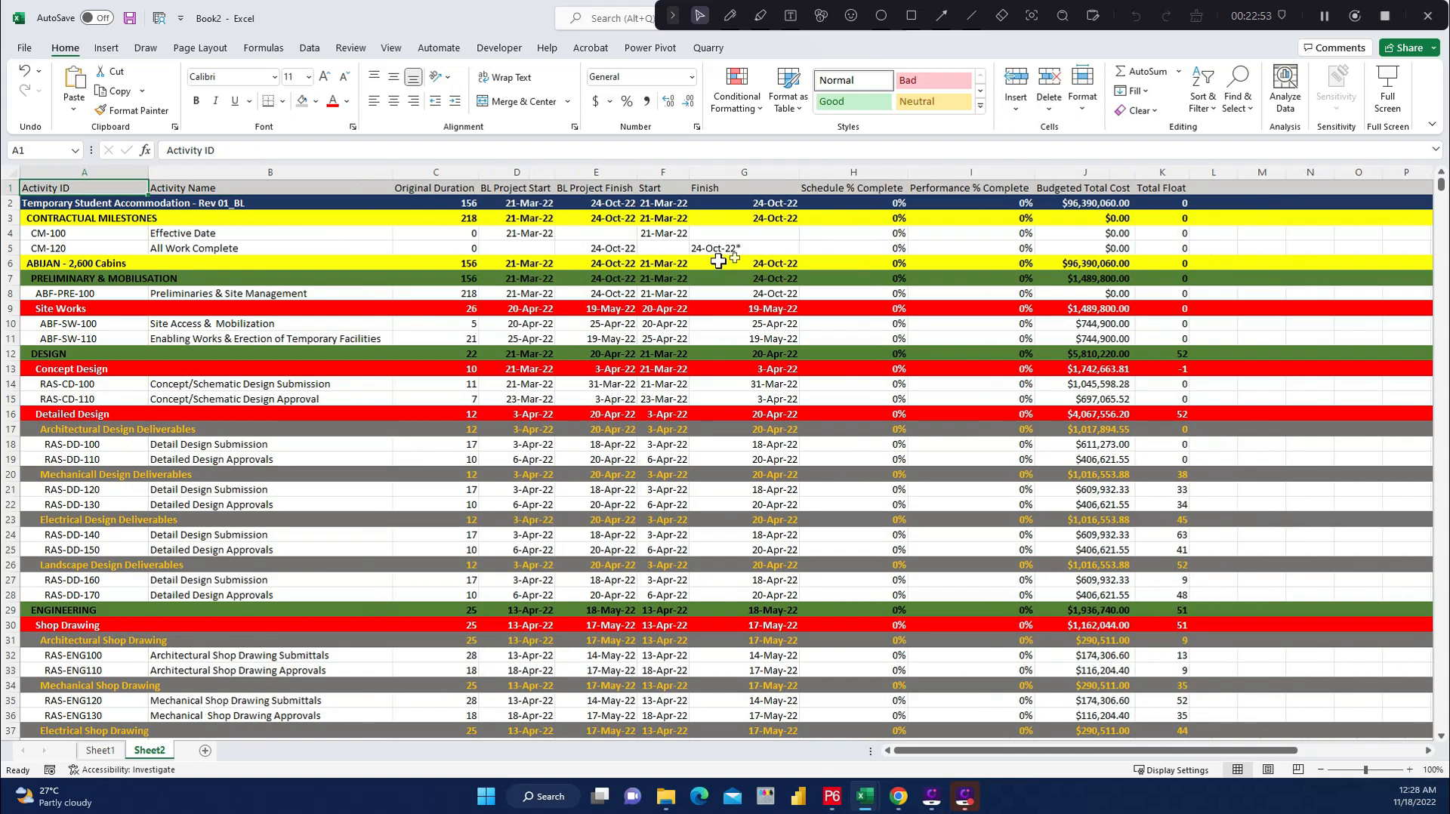
Set the font size of the schedule's columns to 9.
left_click_drag(64, 173, 1376, 363)
left_click(308, 78)
left_click(294, 117)
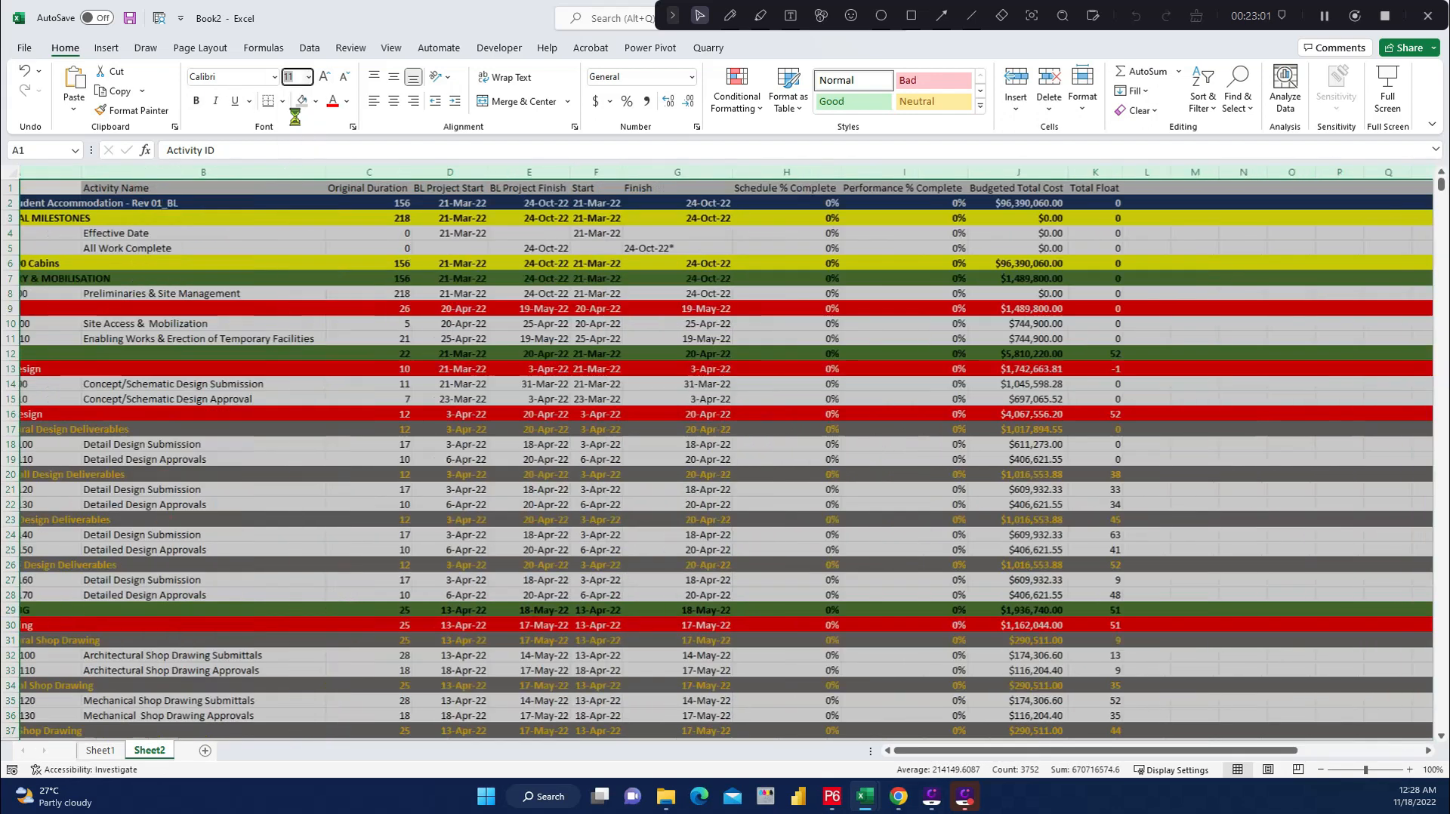
left_click(596, 355)
Center the columns from Original Duration onward horizontally and align them to the middle vertically.
left_click_drag(461, 171, 1338, 270)
left_click(394, 101)
left_click(394, 76)
left_click(481, 383)
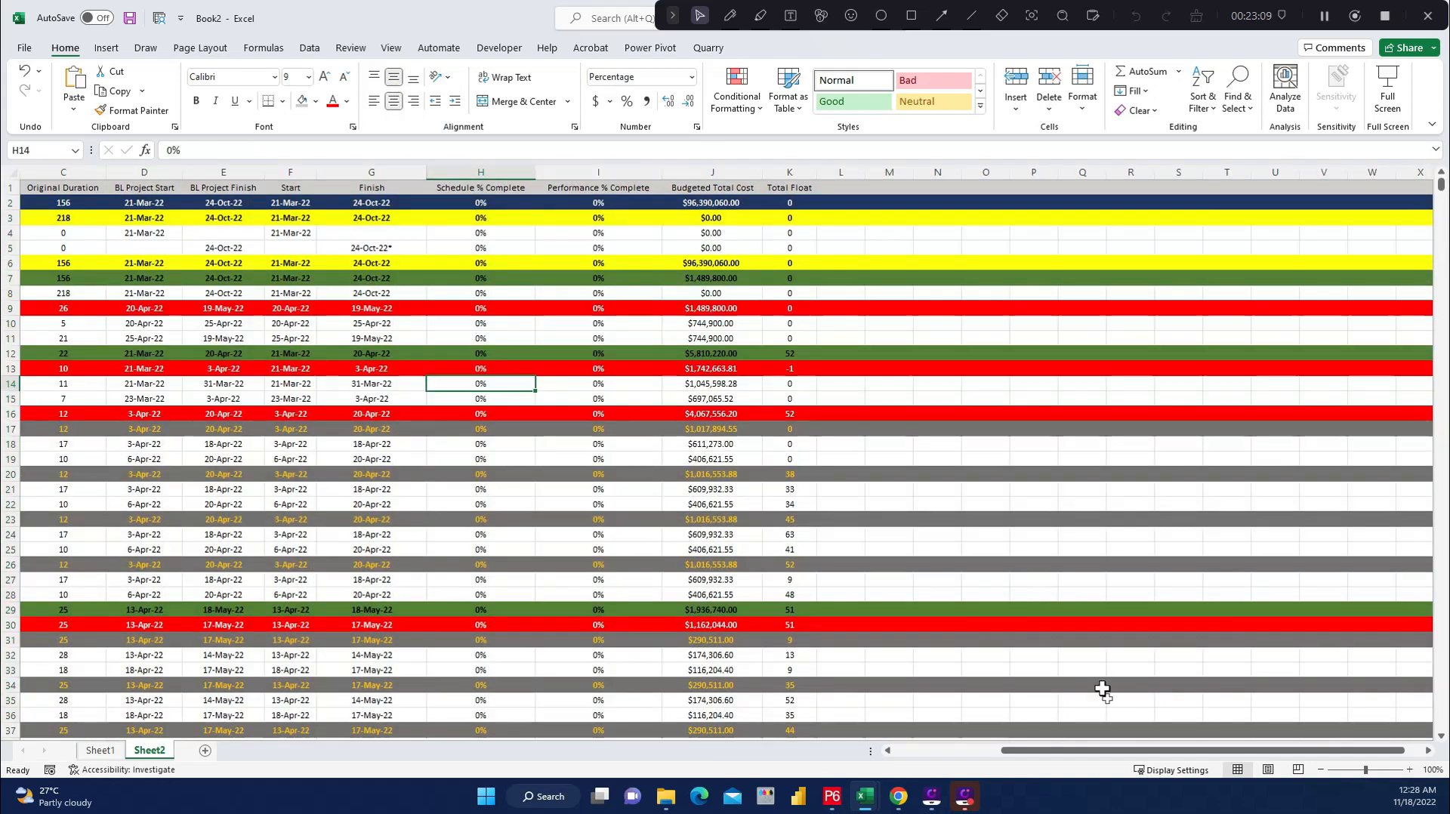
Examine the WBS row coloring throughout the pasted schedule, from the header to its last row.
scroll(1104, 686, "left", 3)
left_click(236, 308)
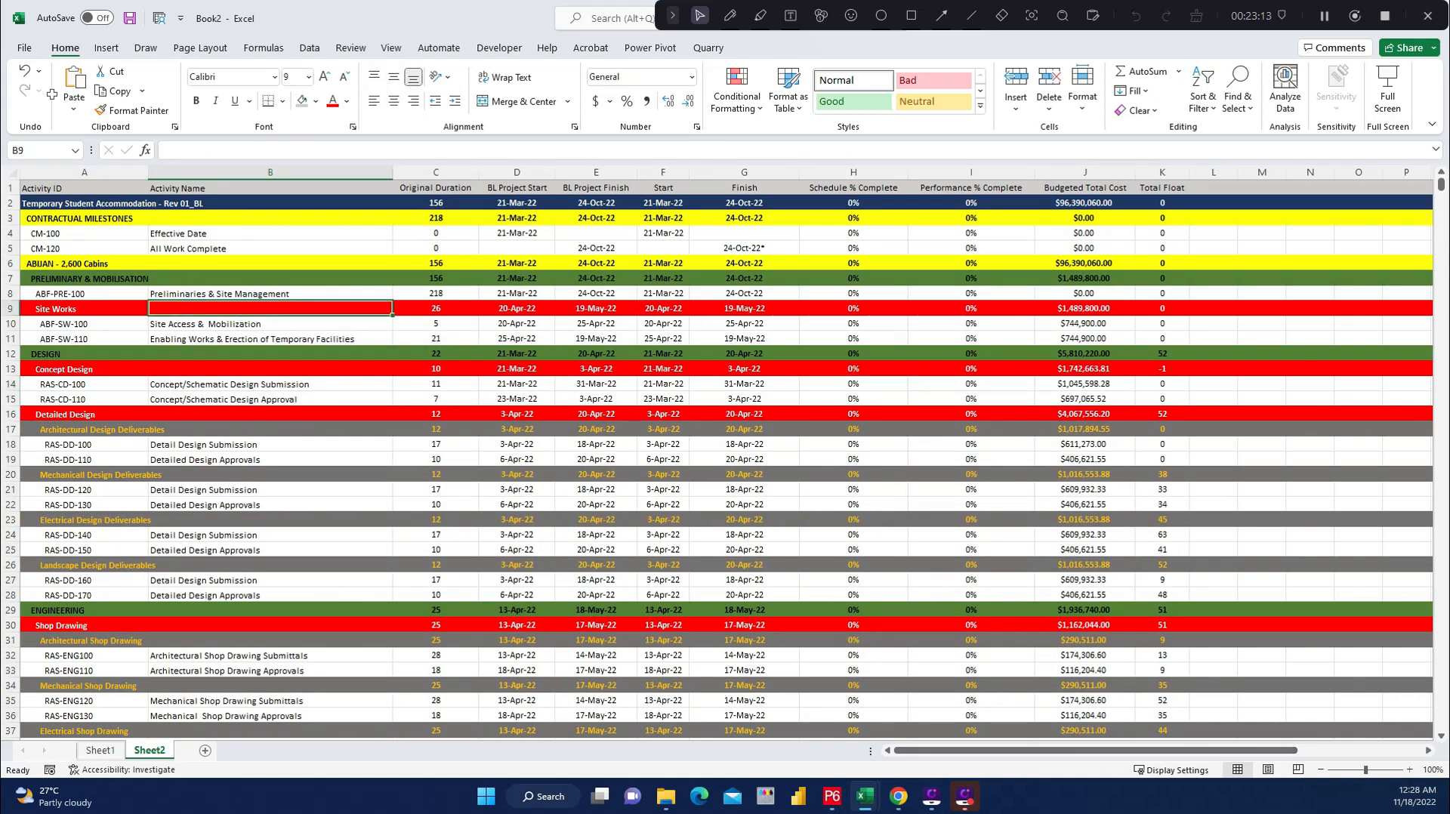
left_click(49, 188)
key("ctrl+shift+Right")
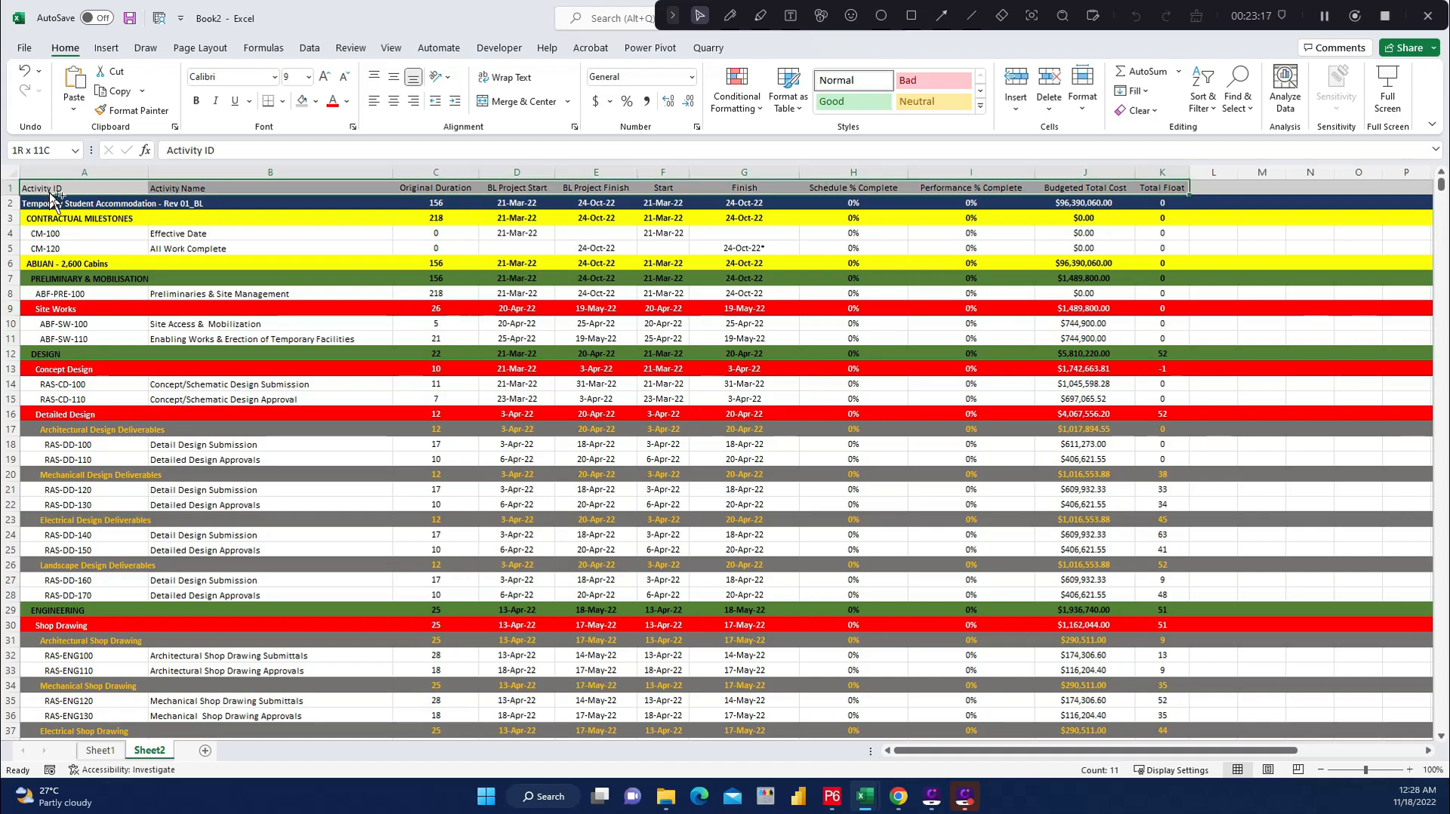
key("ctrl+shift+Down")
key("ctrl+q")
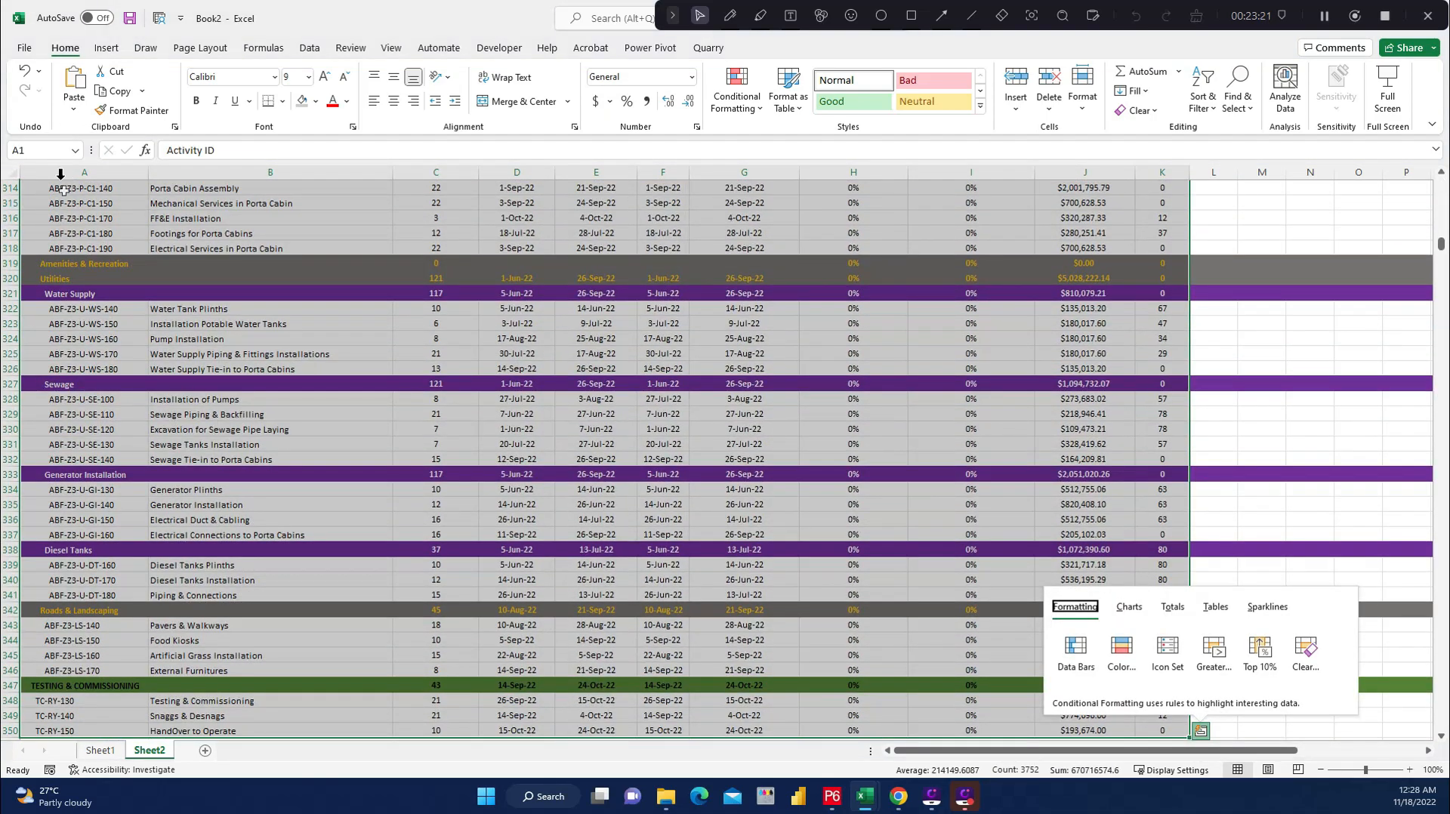
left_click(633, 354)
scroll(530, 362, "up", 20)
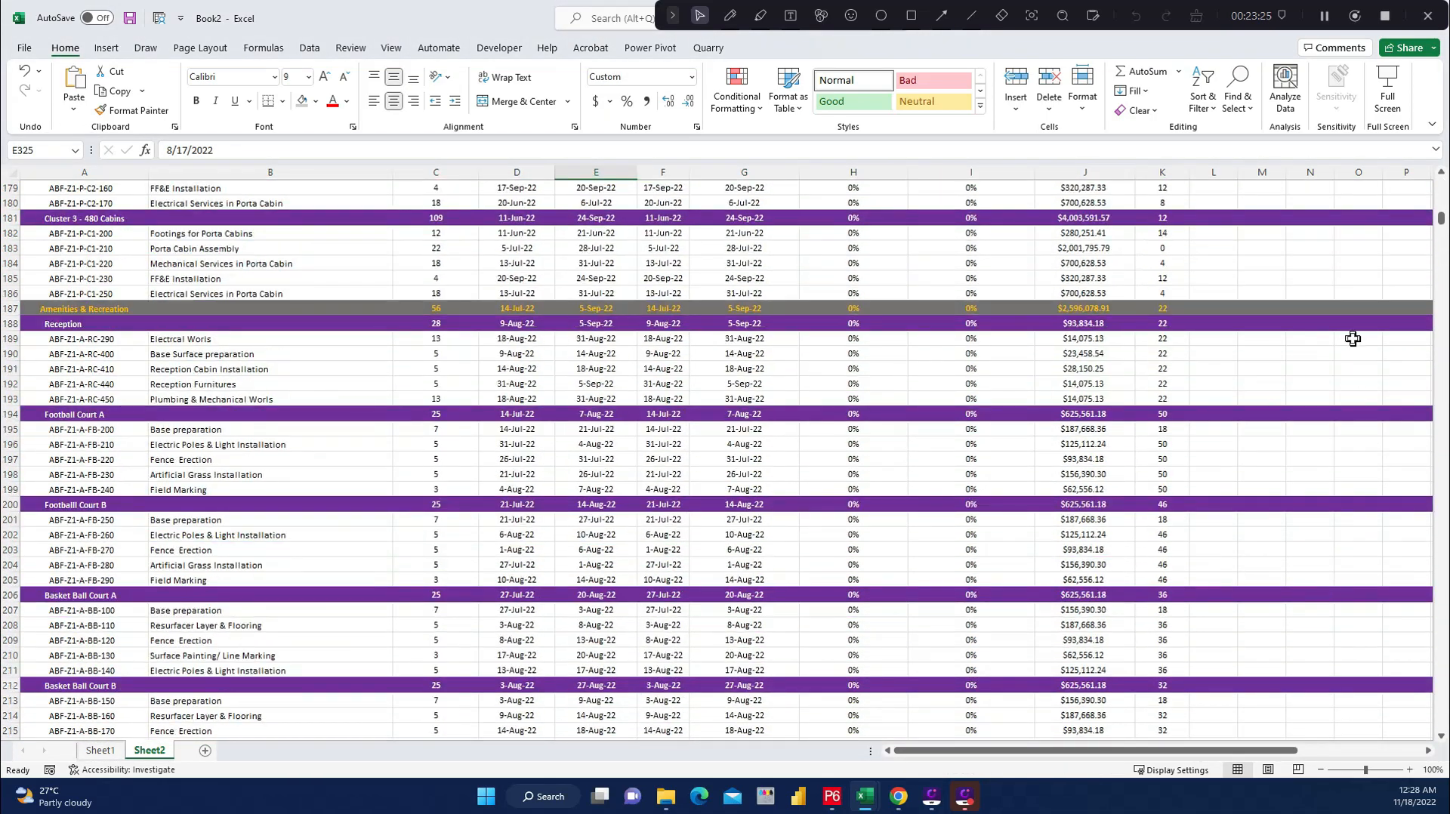
left_click_drag(1440, 223, 1440, 181)
Clear the contents of all cells in Sheet2, keeping the formatting.
left_click(8, 169)
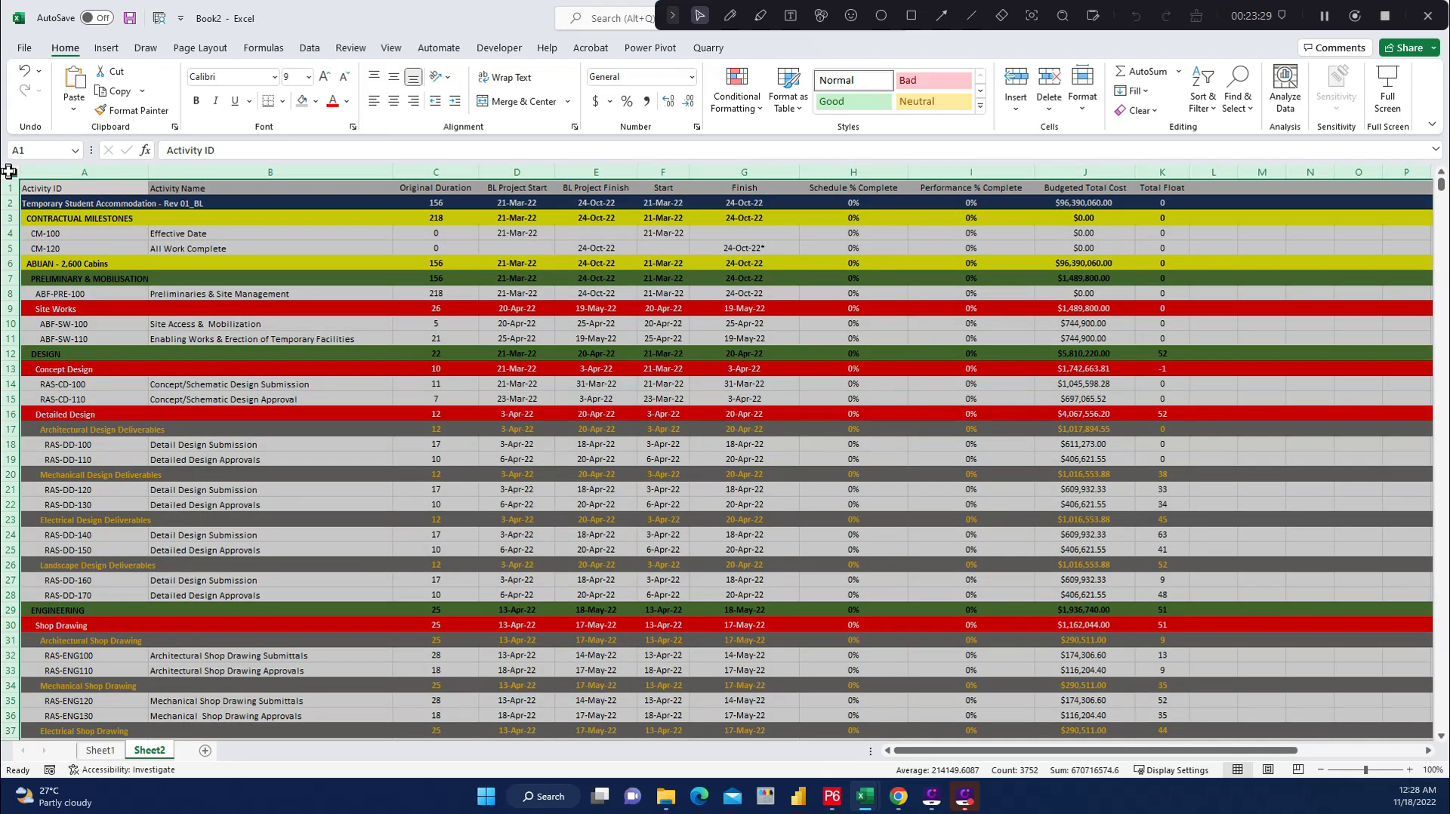
key("Delete")
left_click(509, 487)
Switch to Primavera P6, close the current project and open the Sample project under Training Lessons.
left_click(831, 796)
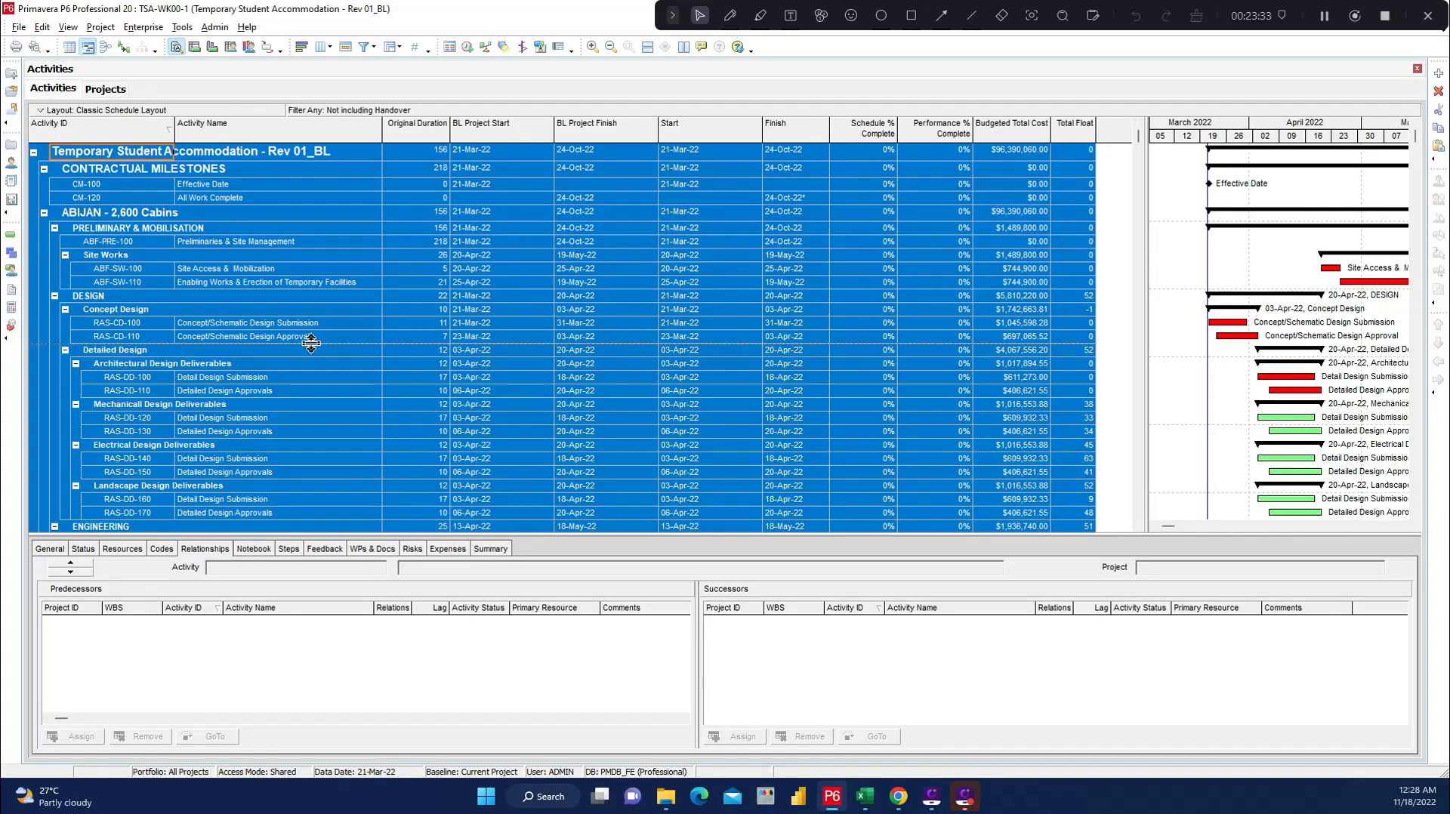
left_click(18, 27)
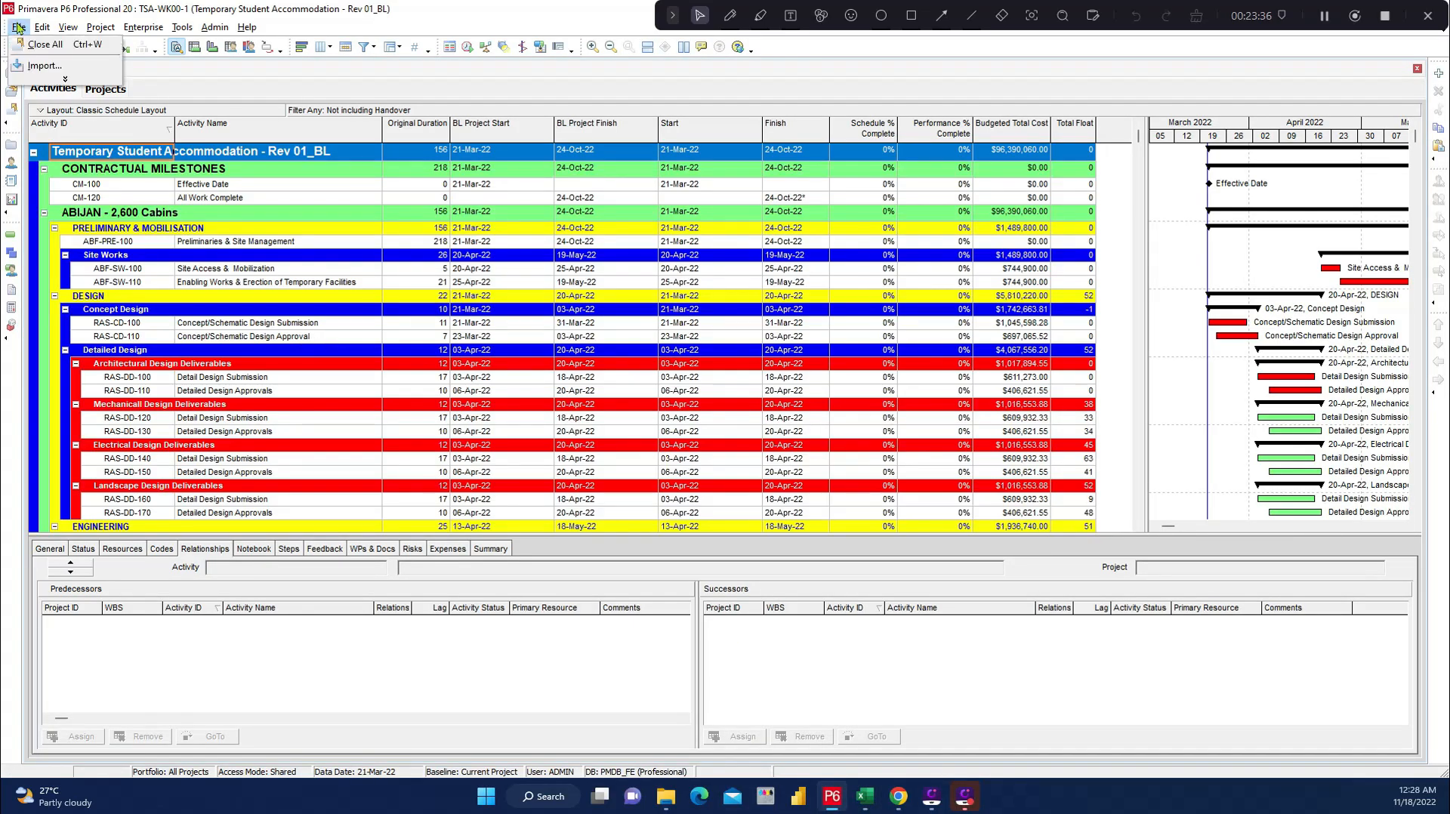
left_click(44, 69)
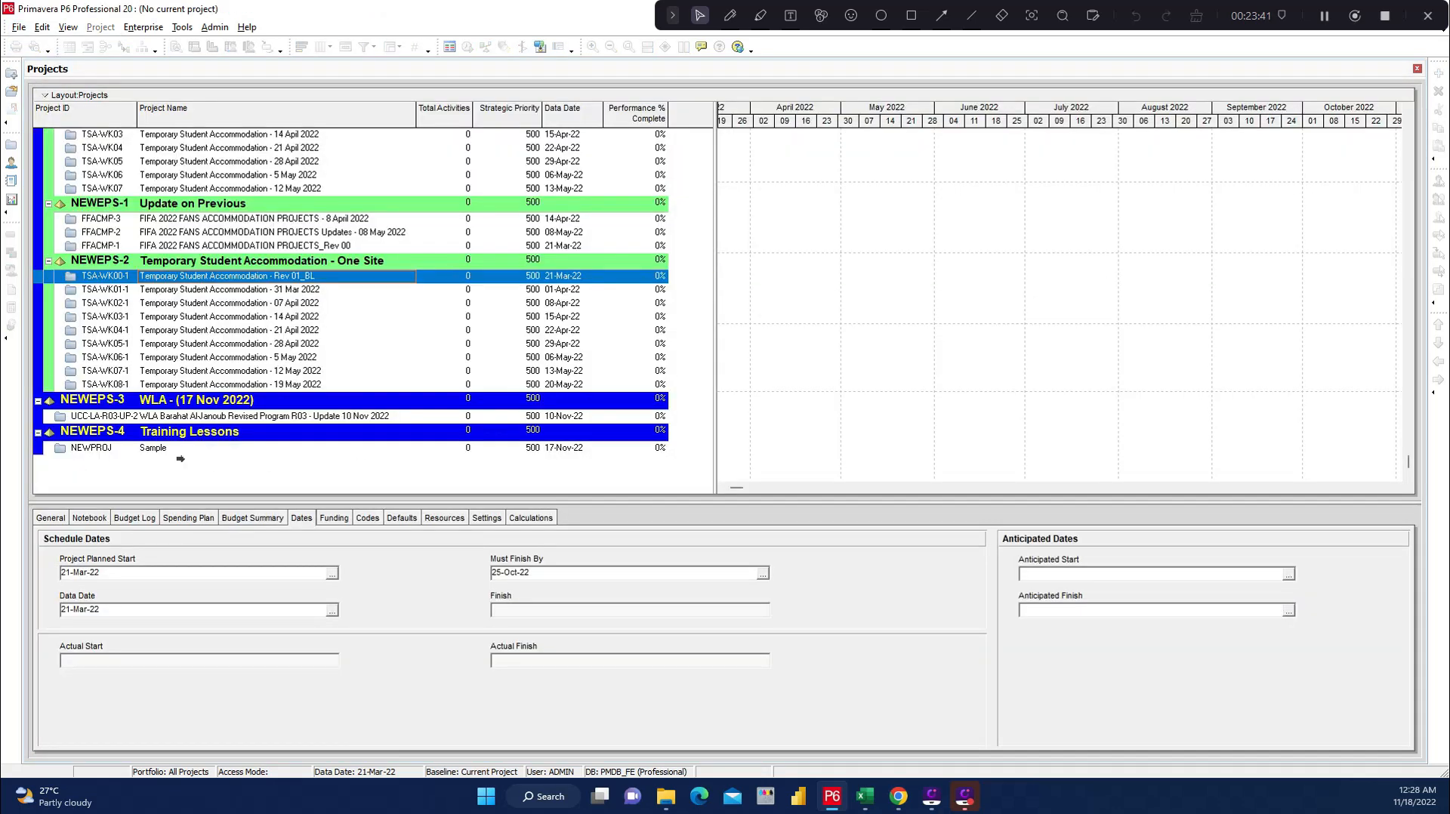
right_click(179, 449)
left_click(224, 81)
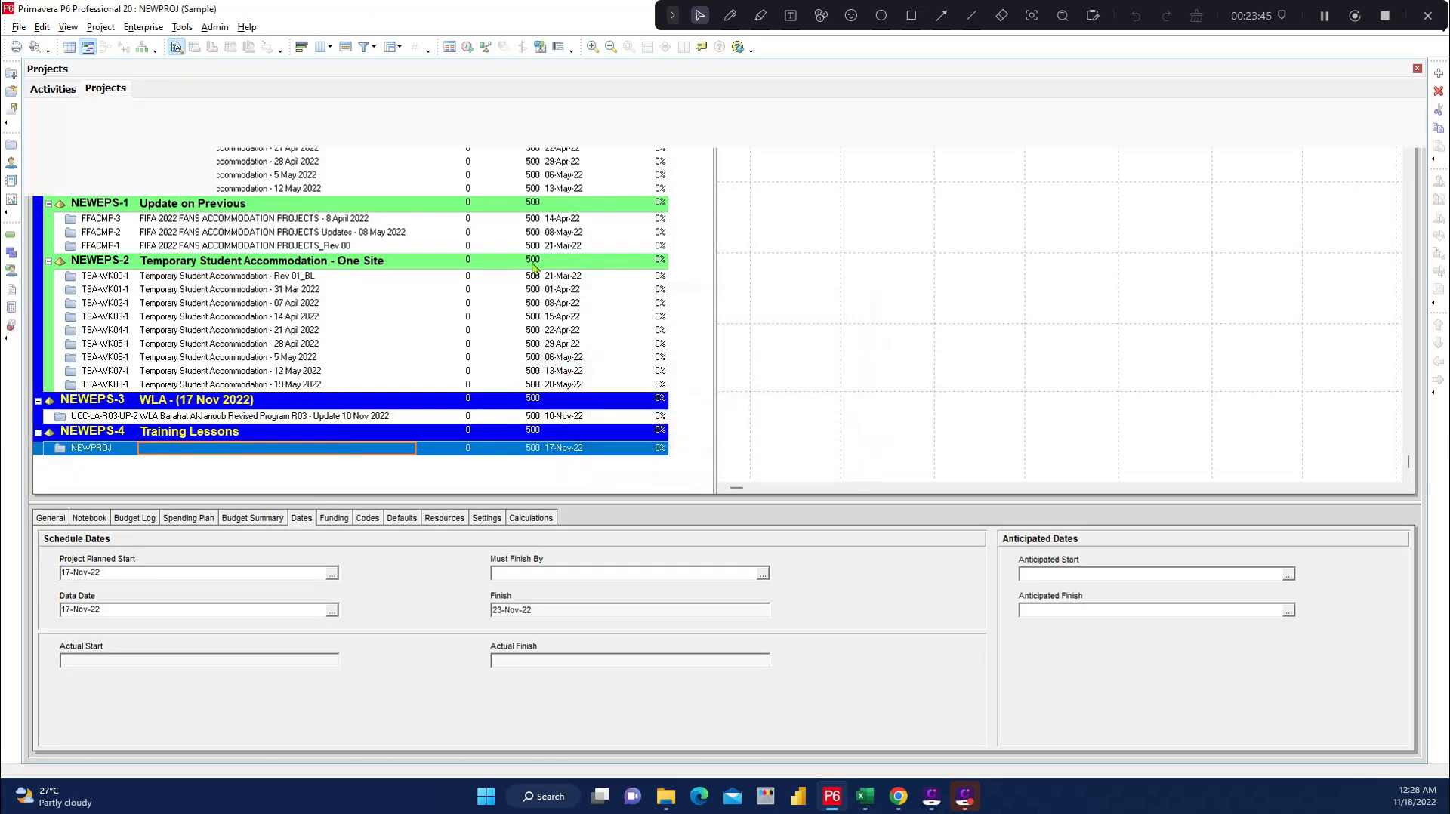
Copy all rows of the Sample project and paste them at A1 of Sheet2 in Excel, matching the destination formatting.
key("ctrl+a")
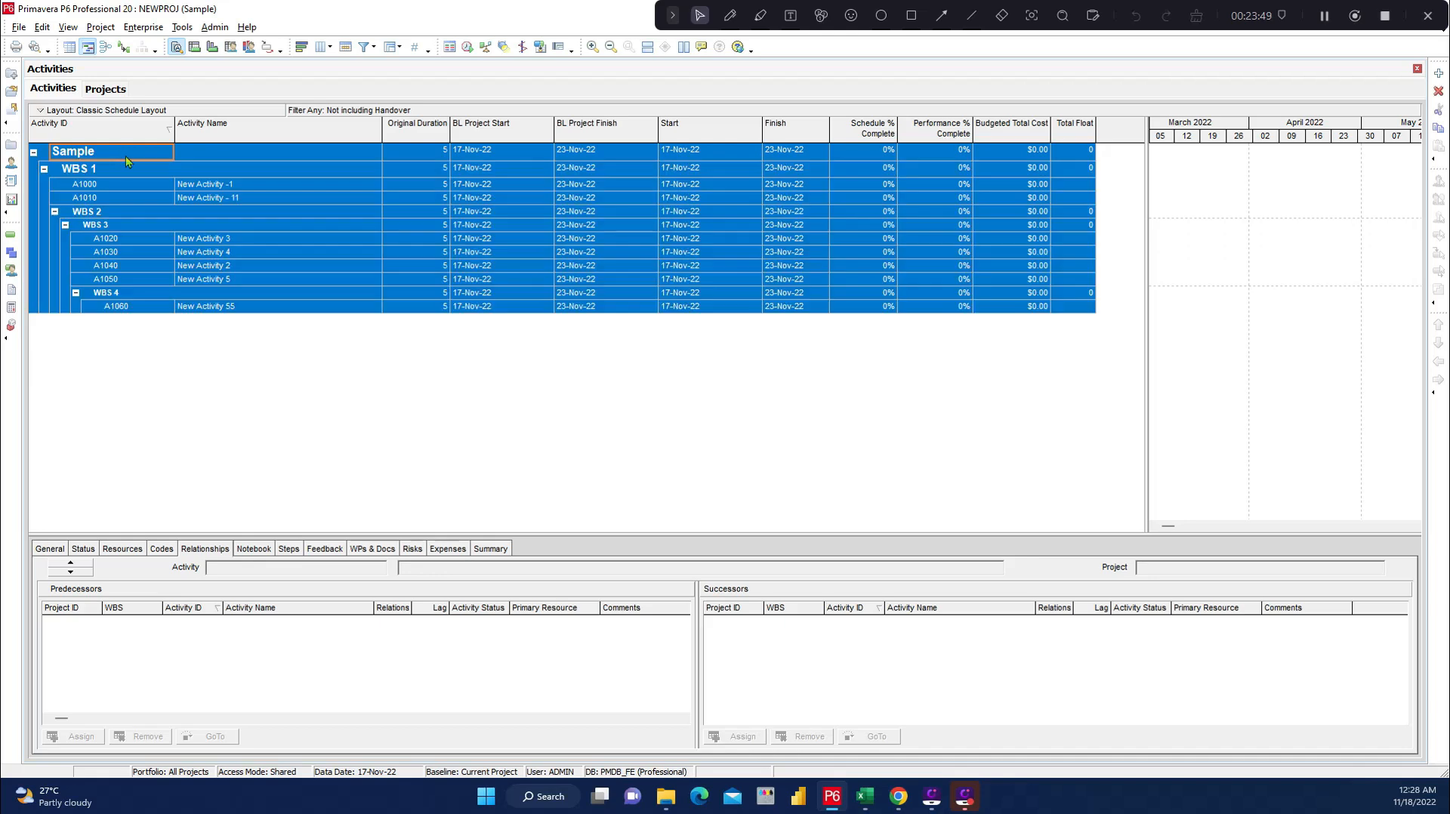
mouse_move(866, 793)
left_click(1022, 706)
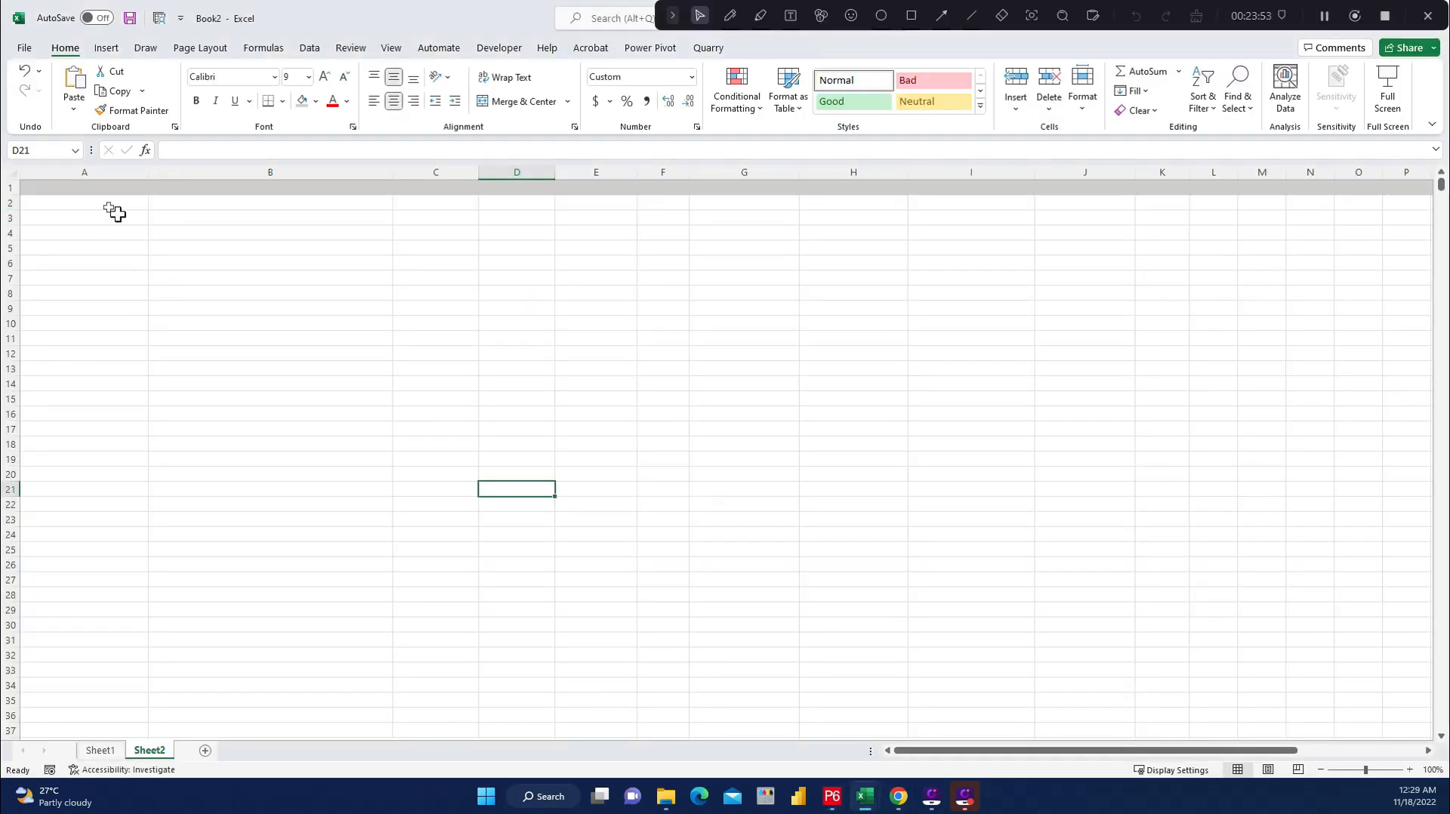
left_click(94, 189)
right_click(93, 189)
left_click(132, 291)
left_click(598, 502)
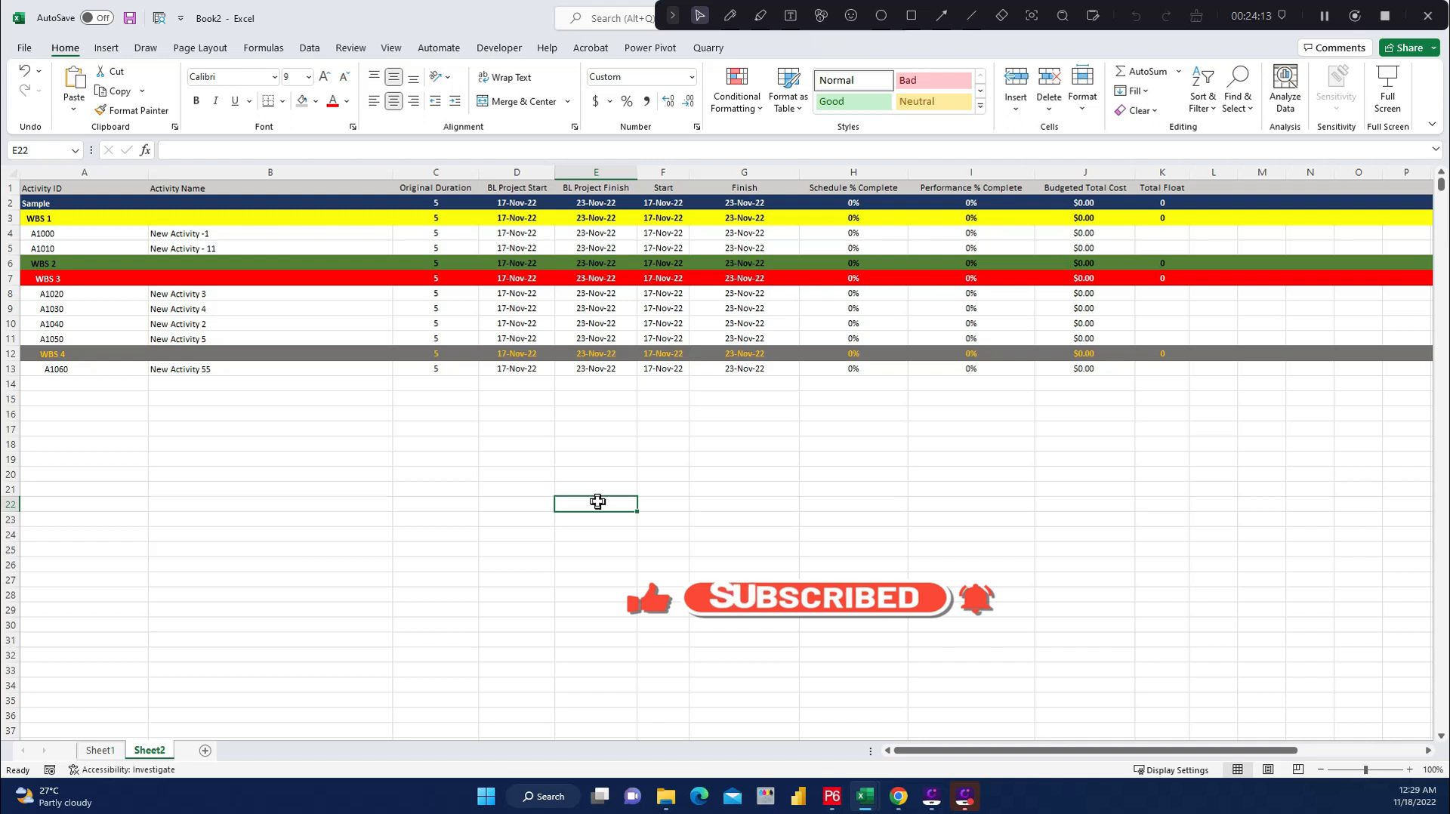
left_click(733, 459)
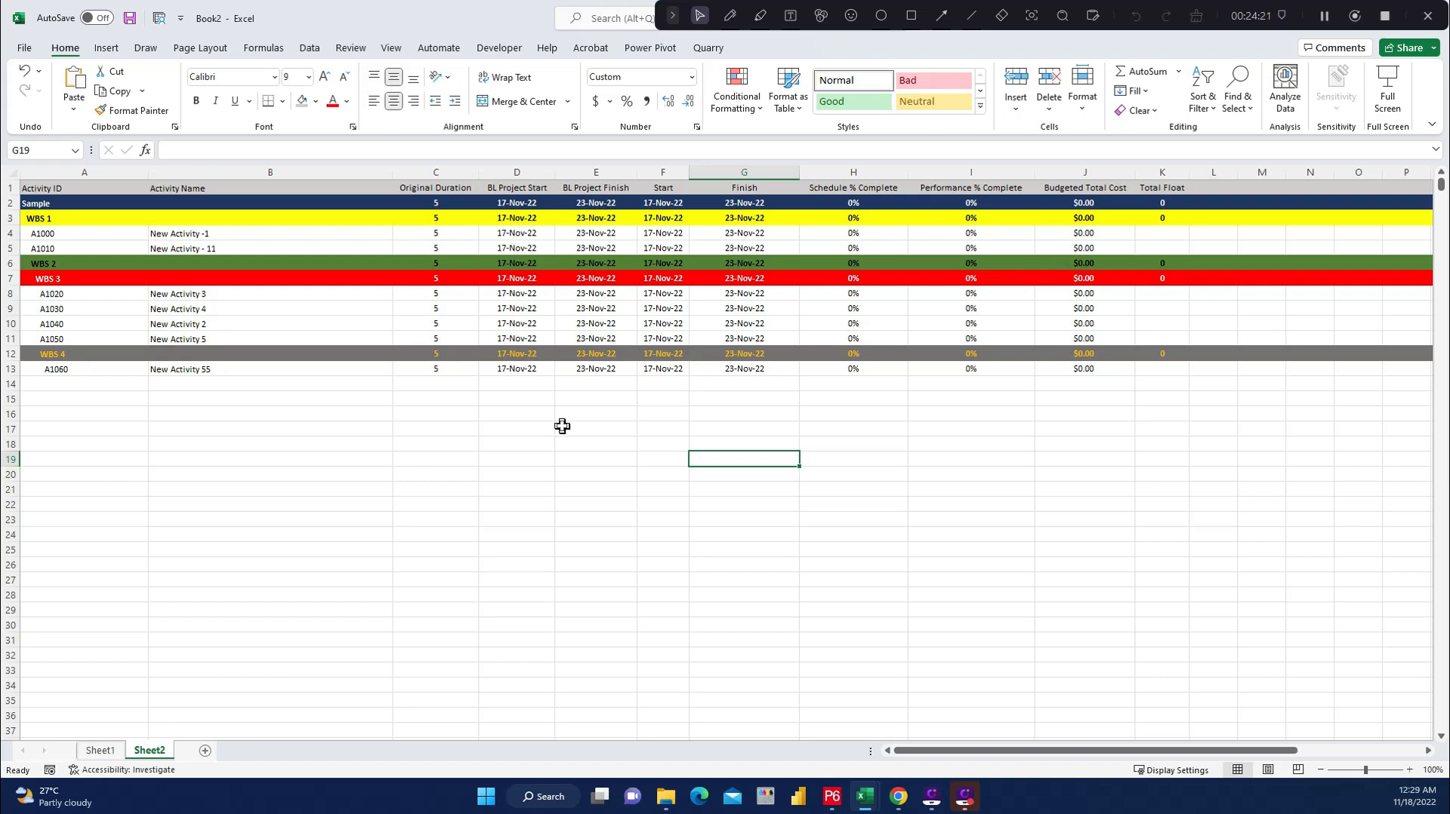
left_click(565, 398)
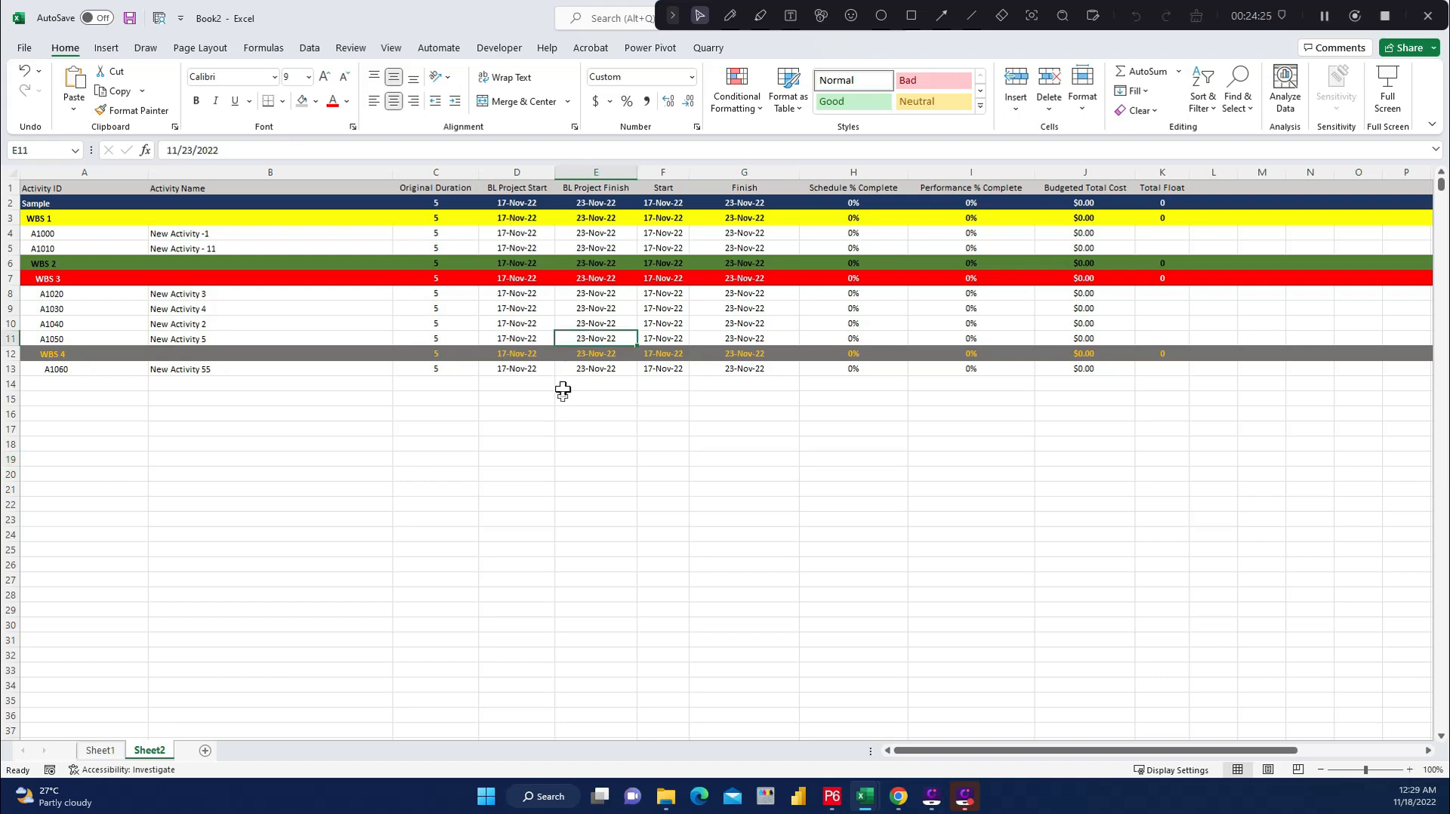